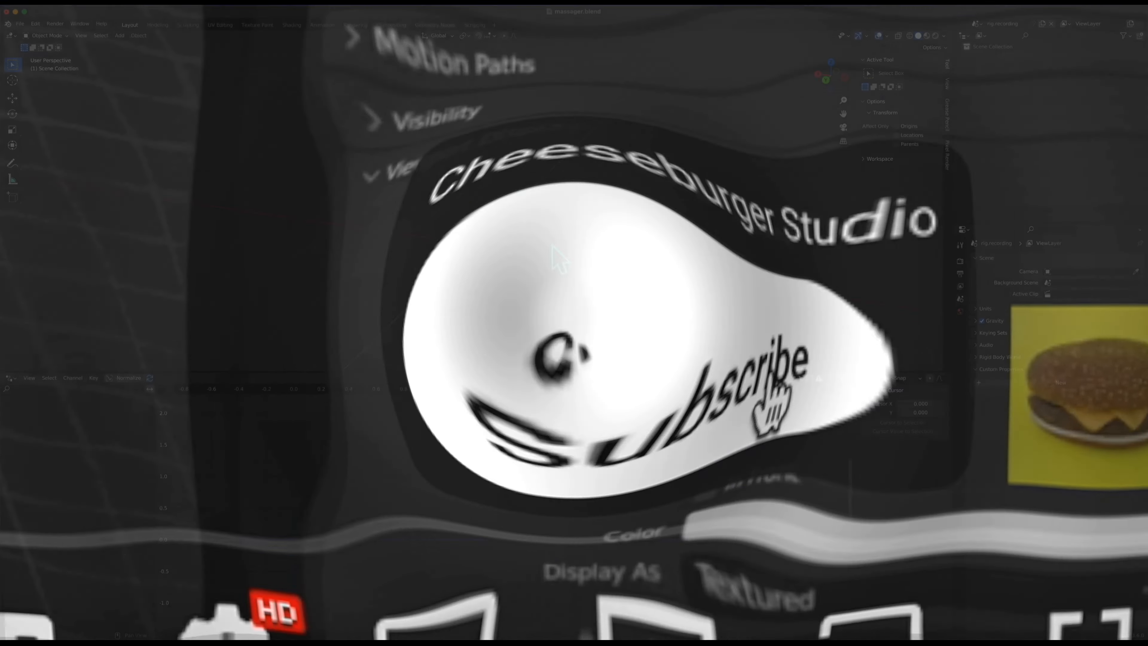
Add a single-bone armature at the world origin and view it from the right side.
{"action": "key", "text": "shift+a"}
{"action": "key", "text": "a"}
{"action": "key", "text": "s"}
{"action": "key", "text": "grave"}
{"action": "key", "text": "6"}
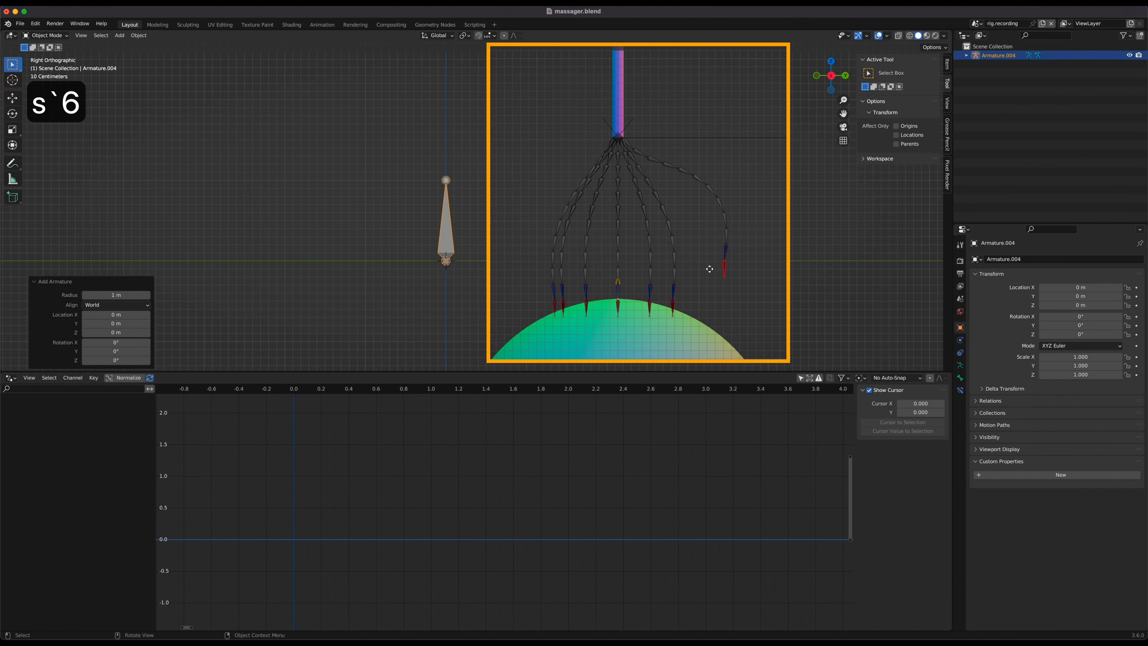
{"action": "scroll", "coordinate": [552, 245], "scroll_direction": "down", "scroll_amount": 2, "text": "shift"}
{"action": "scroll", "coordinate": [552, 245], "scroll_direction": "up", "scroll_amount": 4}
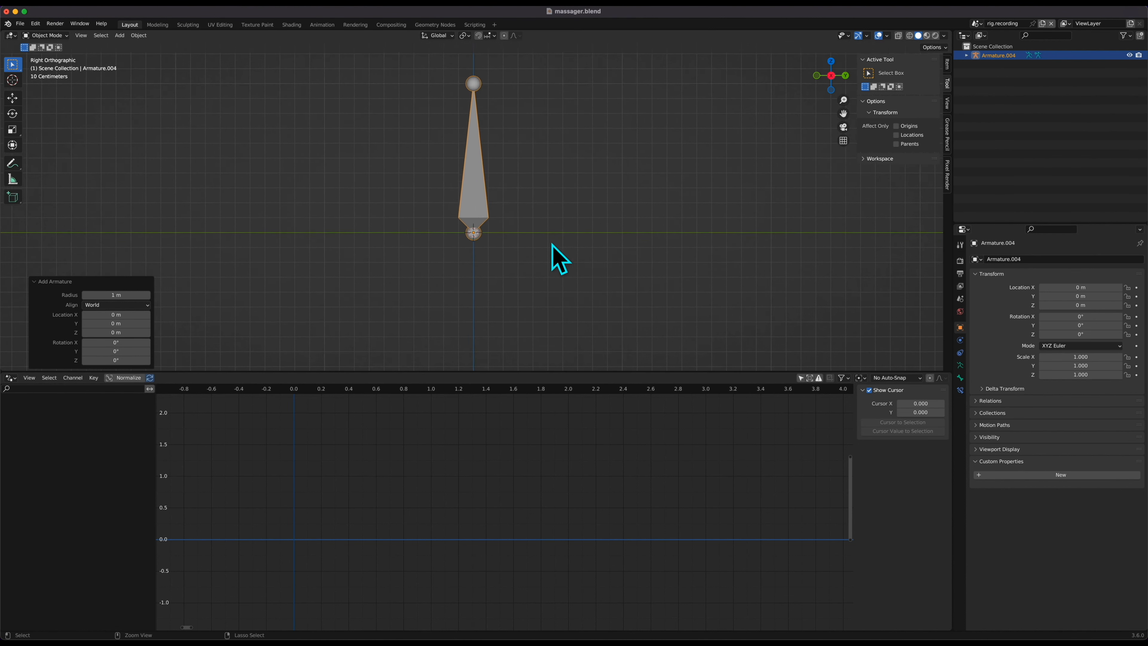
{"action": "scroll", "coordinate": [553, 245], "scroll_direction": "up", "scroll_amount": 3, "text": "shift"}
Switch the direction of the armature's bone in Edit Mode.
{"action": "key", "text": "Tab"}
{"action": "key", "text": "a"}
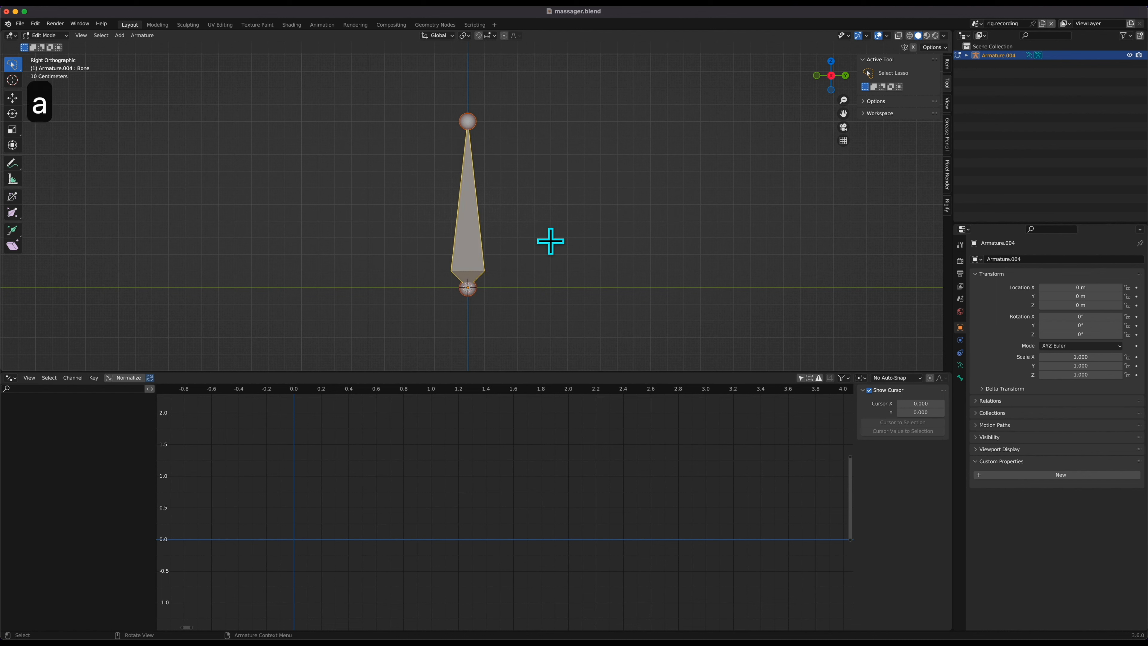
{"action": "key", "text": "F3"}
{"action": "type", "text": "swi"}
{"action": "key", "text": "Return"}
Subdivide the bone with 11 cuts.
{"action": "right_click", "coordinate": [550, 241]}
{"action": "key", "text": "s"}
{"action": "left_click", "coordinate": [116, 360]}
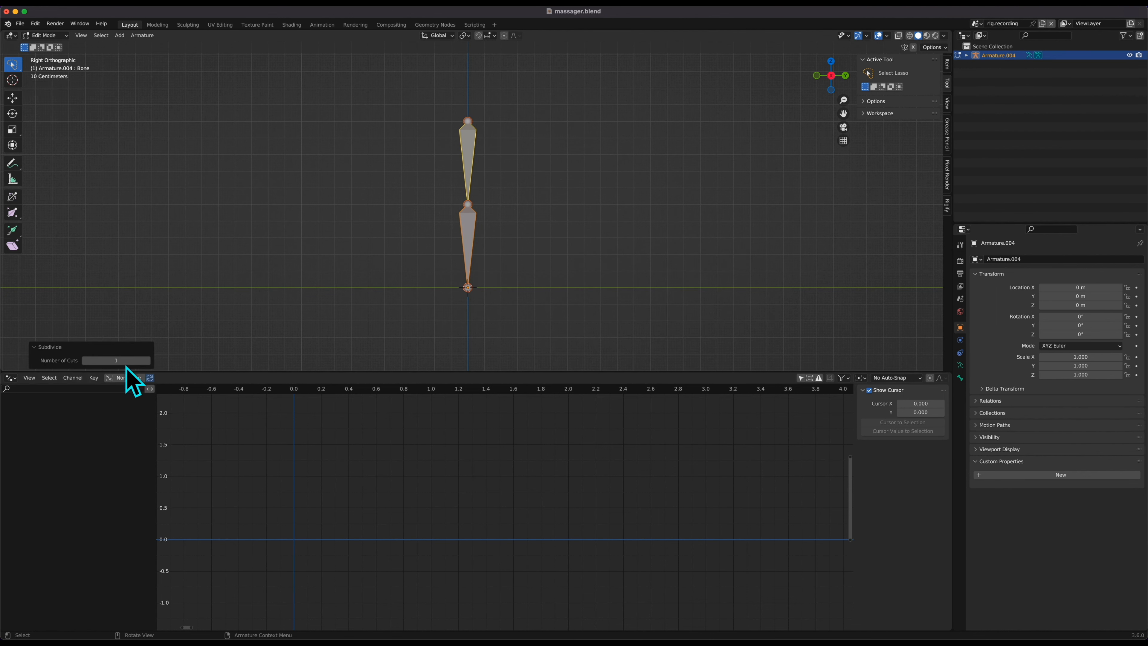
{"action": "type", "text": "11"}
{"action": "key", "text": "Return"}
Clear the parent of the lowest bone in the chain and rename that bone ik.target.
{"action": "scroll", "coordinate": [503, 235], "scroll_direction": "up", "scroll_amount": 3}
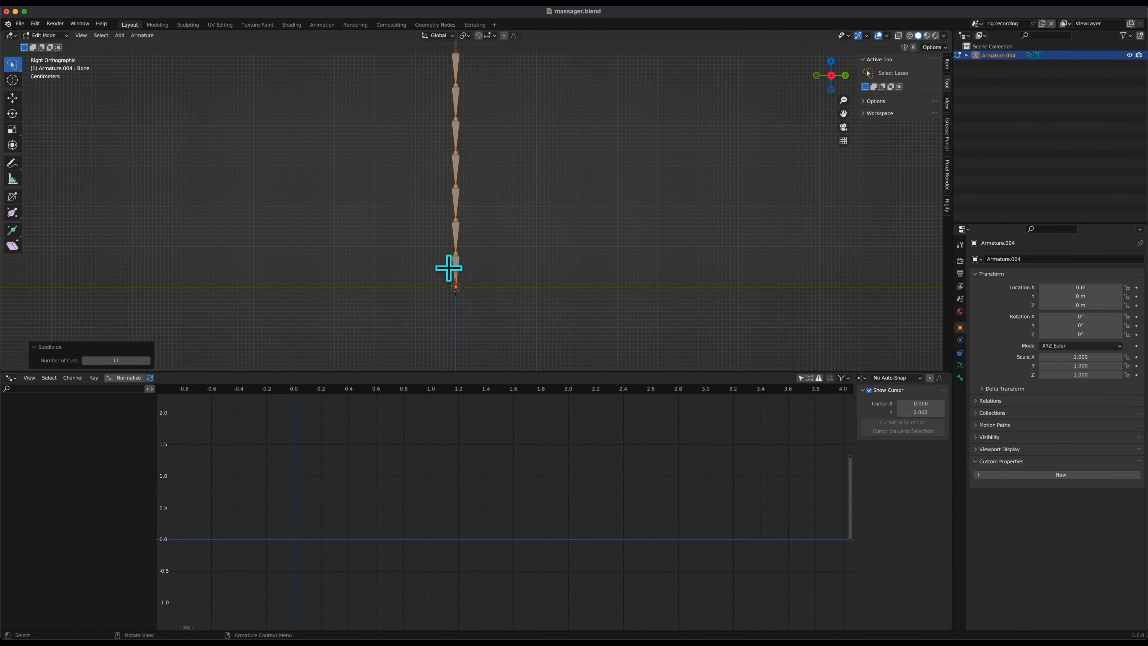
{"action": "left_click", "coordinate": [449, 268]}
{"action": "key", "text": "alt+p"}
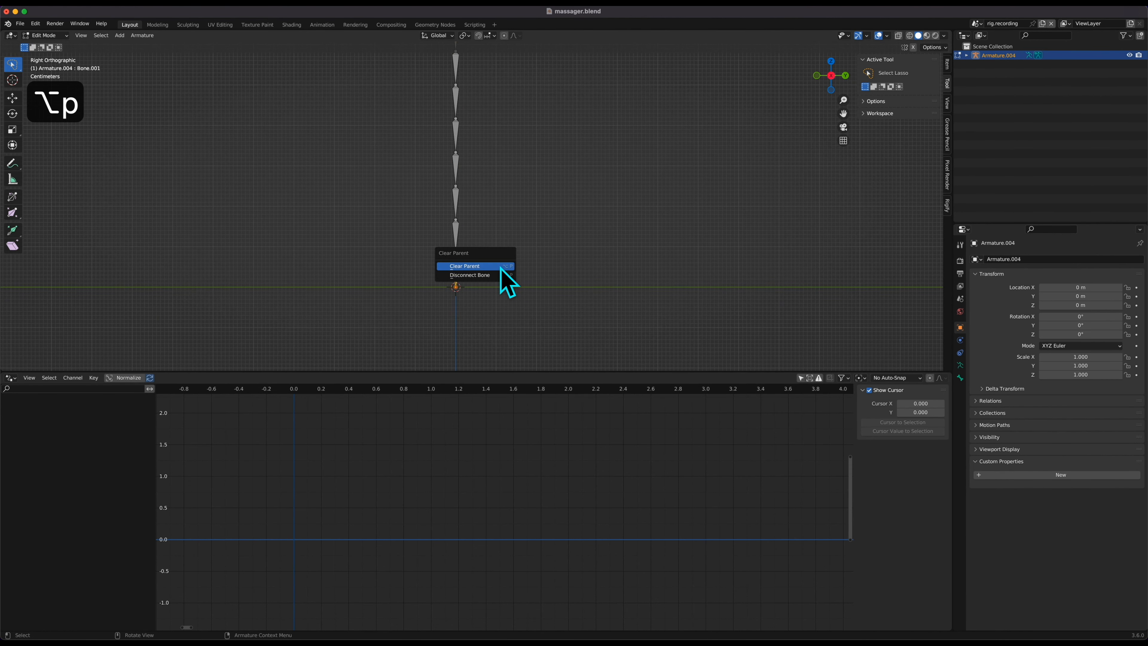
{"action": "left_click", "coordinate": [496, 265]}
{"action": "key", "text": "F2"}
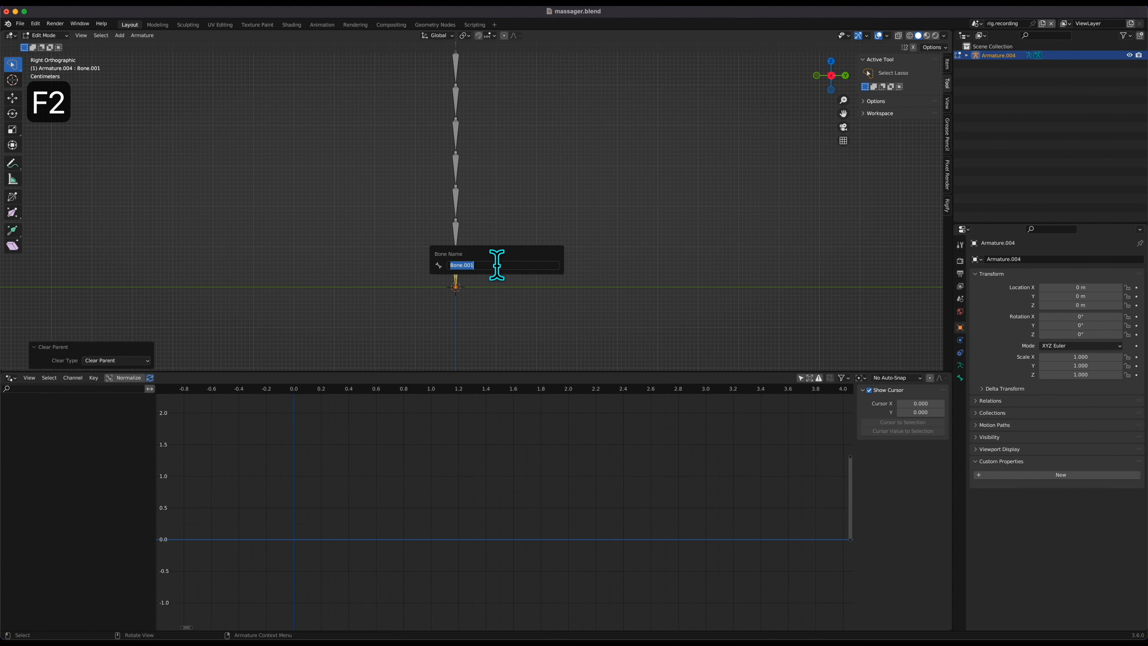
{"action": "type", "text": "ik.target"}
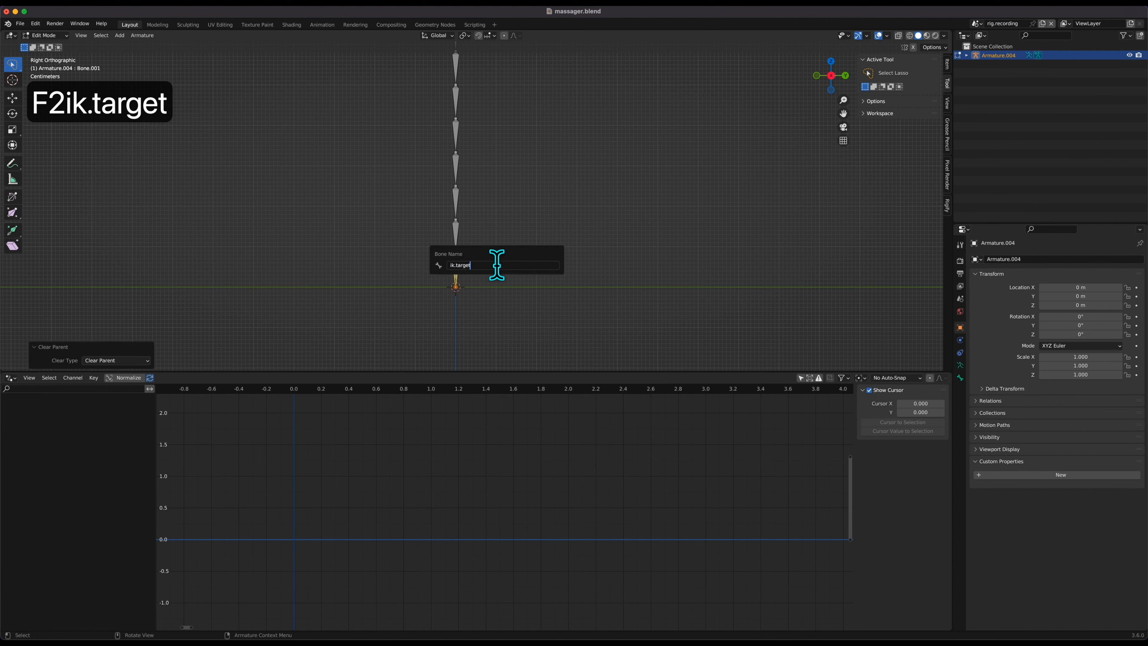
{"action": "key", "text": "Return"}
Rename the bone directly above ik.target as ik.
{"action": "left_click", "coordinate": [455, 233]}
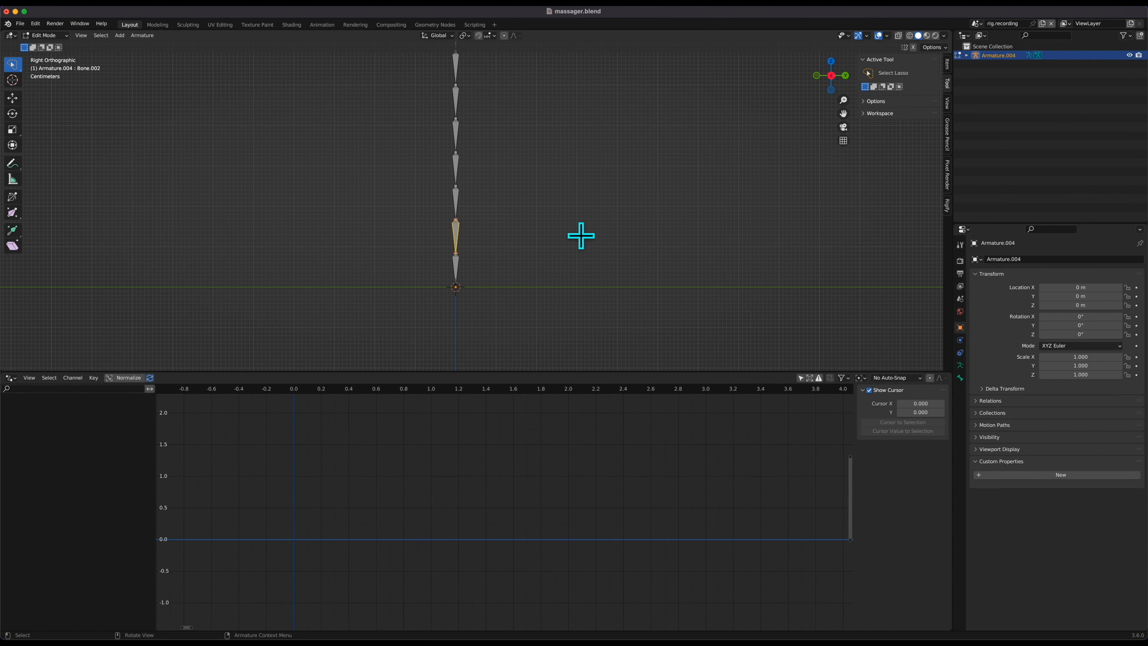
{"action": "key", "text": "F2"}
{"action": "type", "text": "ik"}
{"action": "key", "text": "Return"}
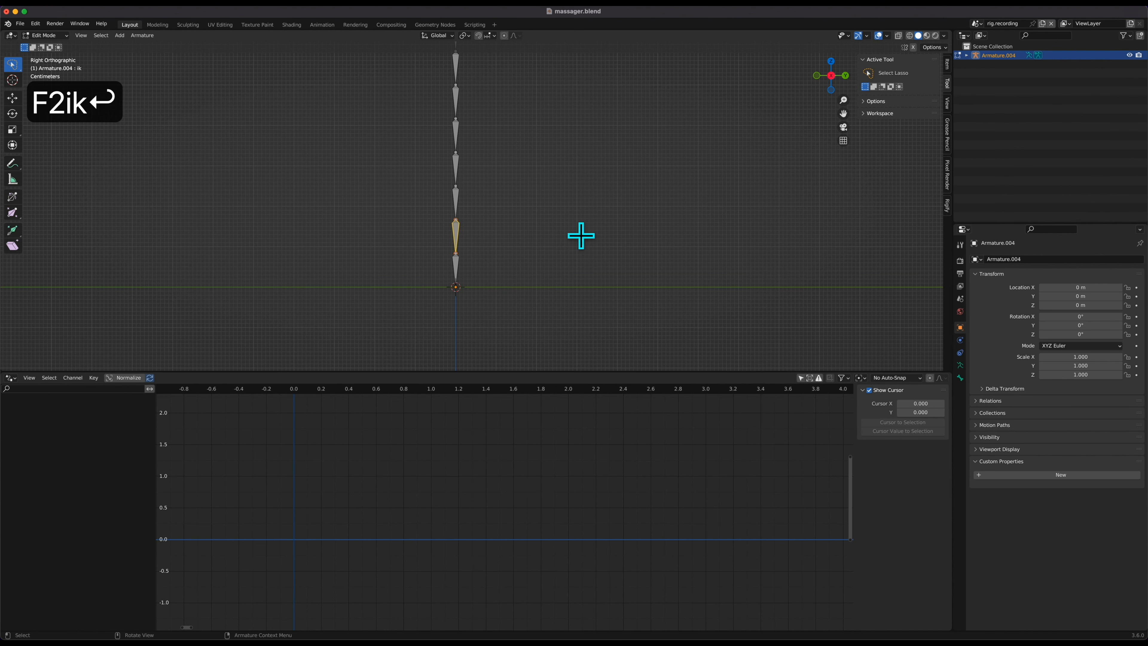
Box-select the whole bone chain and move it about -0.04 m along the Y axis.
{"action": "scroll", "coordinate": [543, 233], "scroll_direction": "down", "scroll_amount": 4}
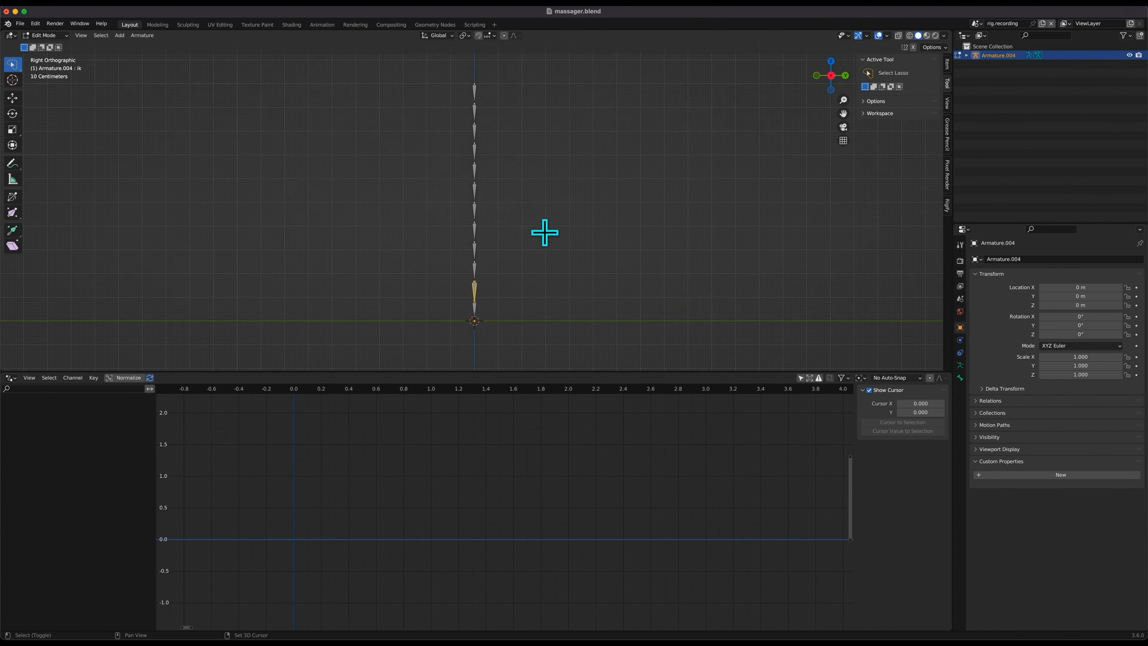
{"action": "key", "text": "w"}
{"action": "key", "text": "w"}
{"action": "left_click_drag", "start_coordinate": [531, 89], "coordinate": [425, 312]}
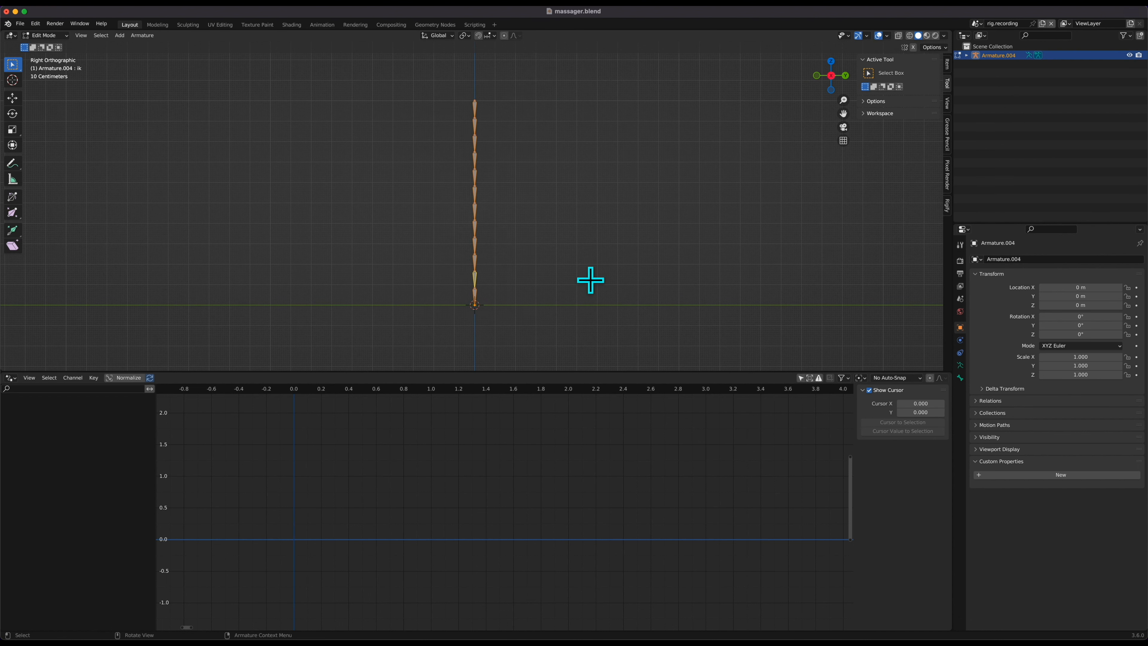
{"action": "key", "text": "g"}
{"action": "key", "text": "x"}
{"action": "key", "text": "y"}
{"action": "left_click", "coordinate": [582, 280]}
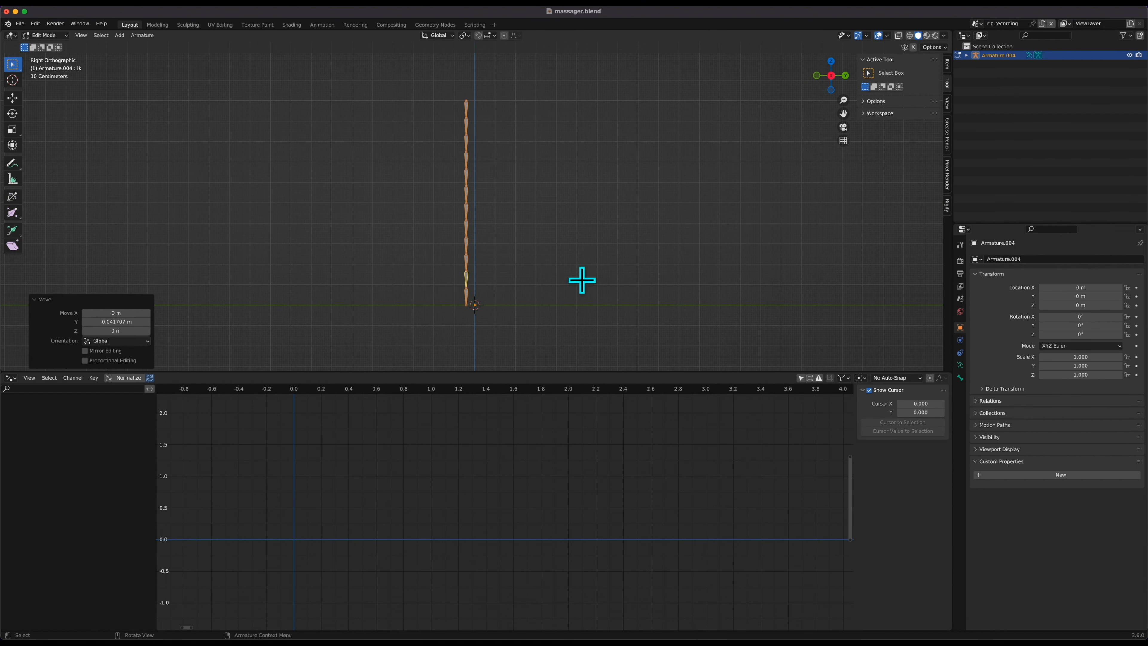
Add an IK constraint without targets to the ik bone in Pose Mode.
{"action": "left_click", "coordinate": [464, 299]}
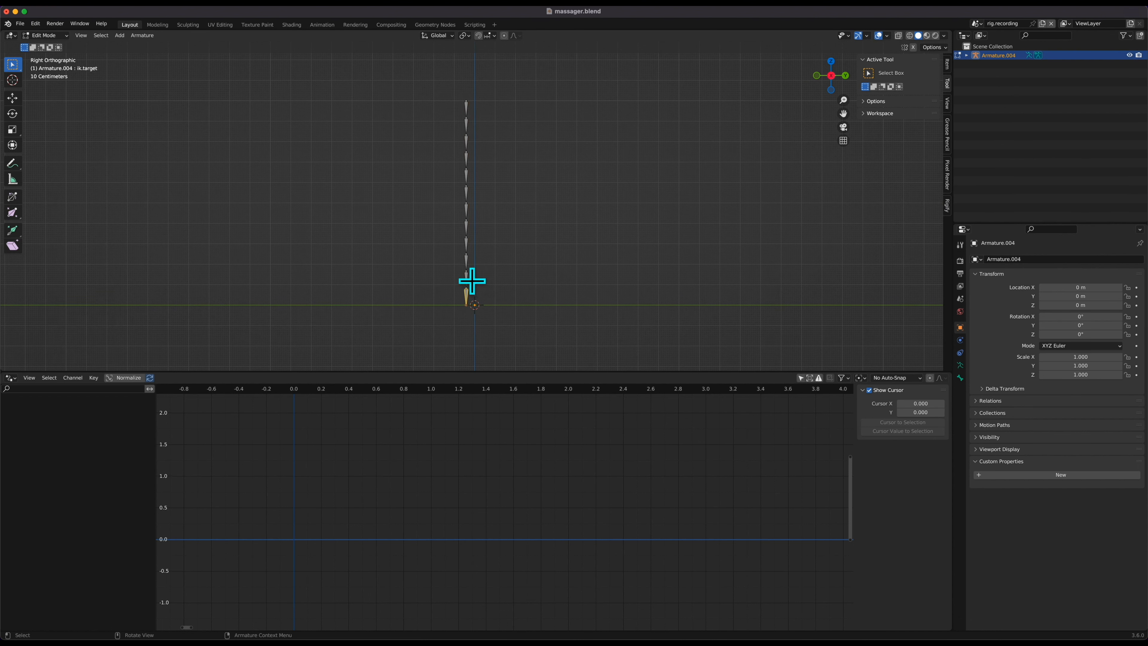
{"action": "key", "text": "ctrl+Tab"}
{"action": "left_click", "coordinate": [476, 334]}
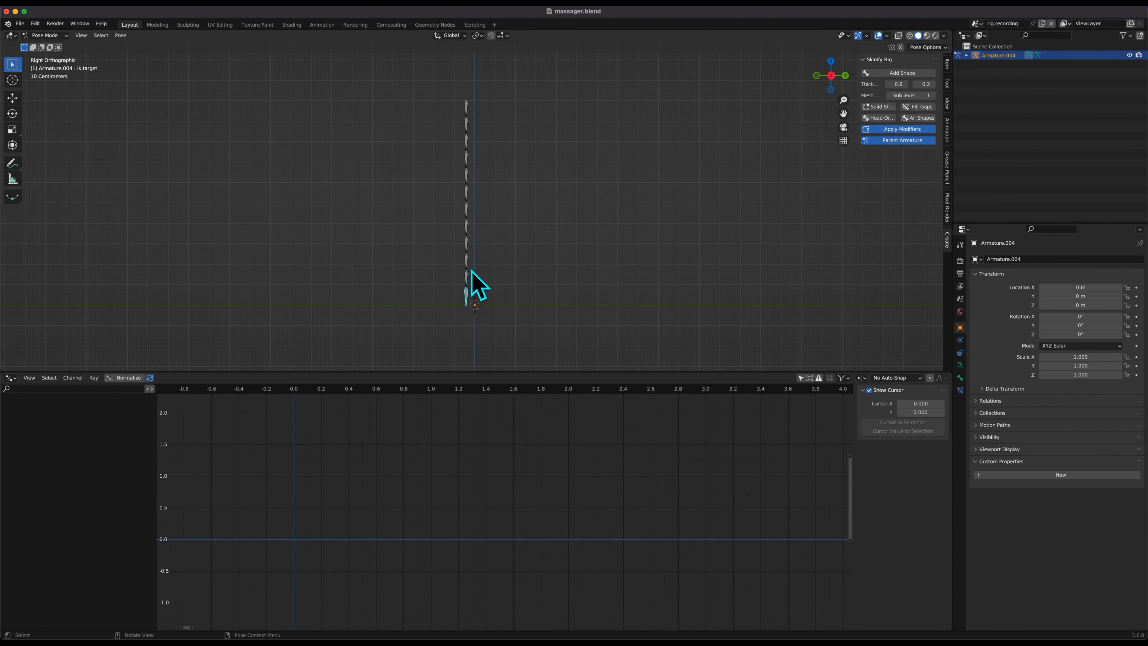
{"action": "left_click", "coordinate": [465, 274]}
{"action": "key", "text": "F3"}
{"action": "type", "text": "s"}
{"action": "key", "text": "BackSpace"}
{"action": "type", "text": "ik"}
{"action": "key", "text": "Down"}
{"action": "key", "text": "Return"}
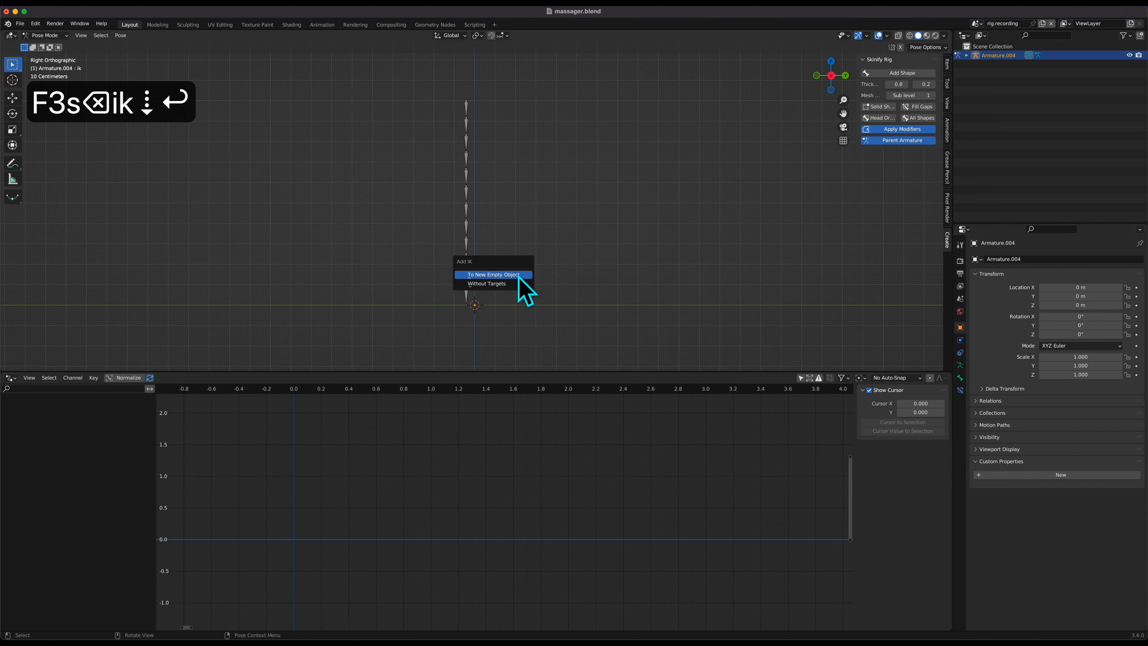
{"action": "left_click", "coordinate": [506, 284]}
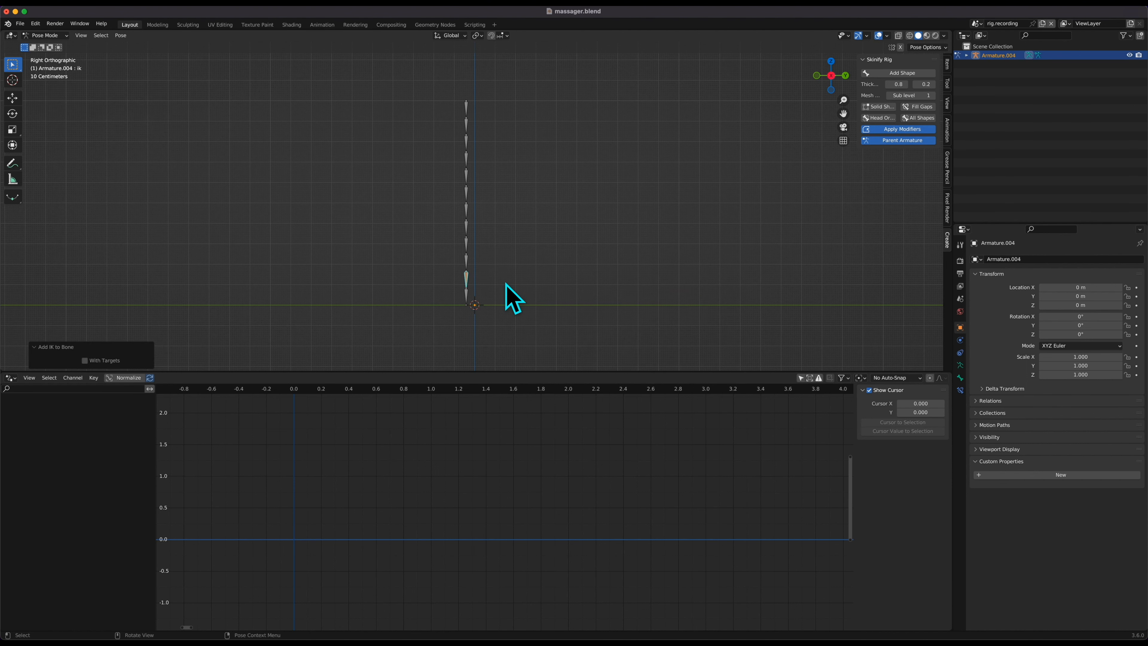
Set the IK constraint's target to Armature.004 and its target bone to ik.target.
{"action": "left_click", "coordinate": [465, 275]}
{"action": "left_click", "coordinate": [961, 390]}
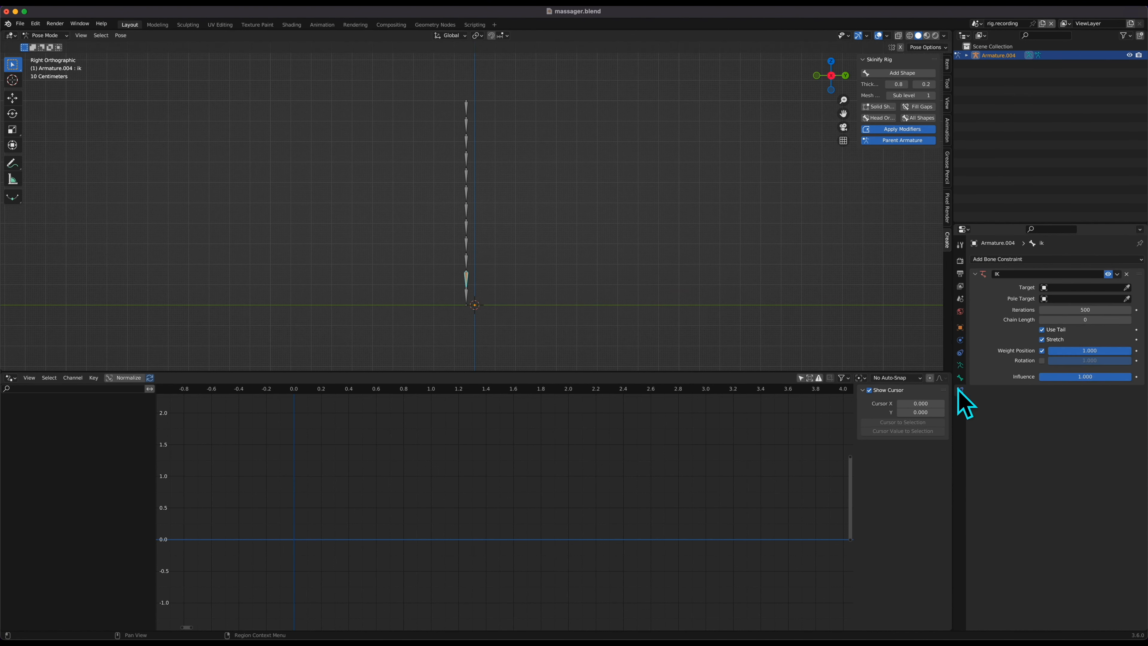
{"action": "left_click", "coordinate": [1128, 288]}
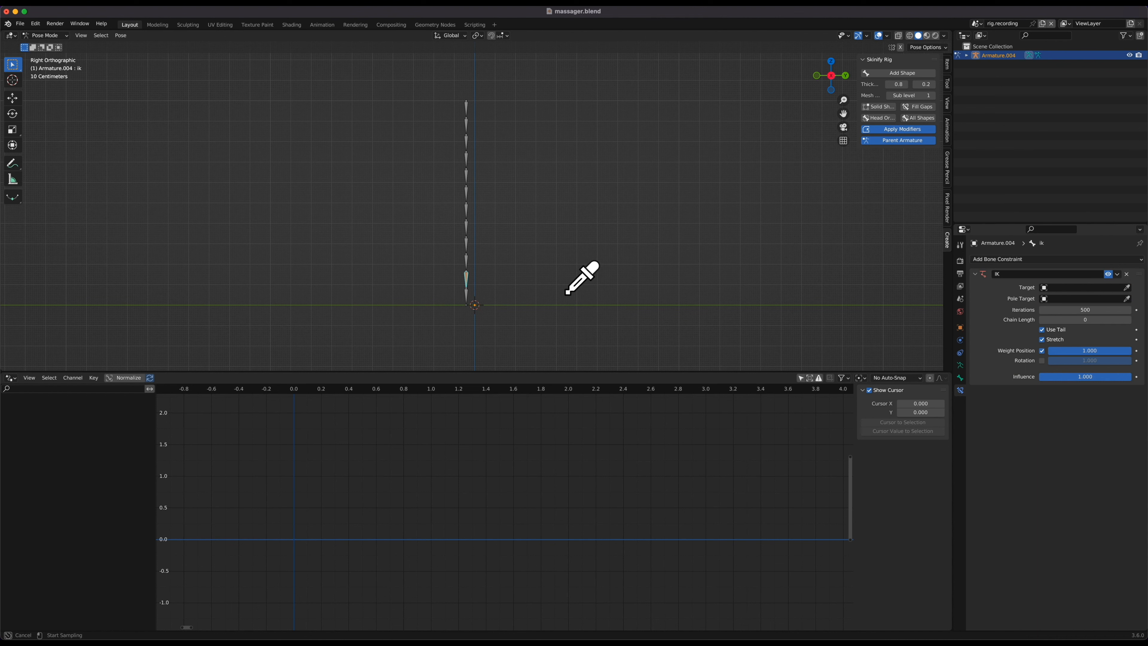
{"action": "left_click", "coordinate": [466, 292]}
{"action": "left_click", "coordinate": [1084, 299]}
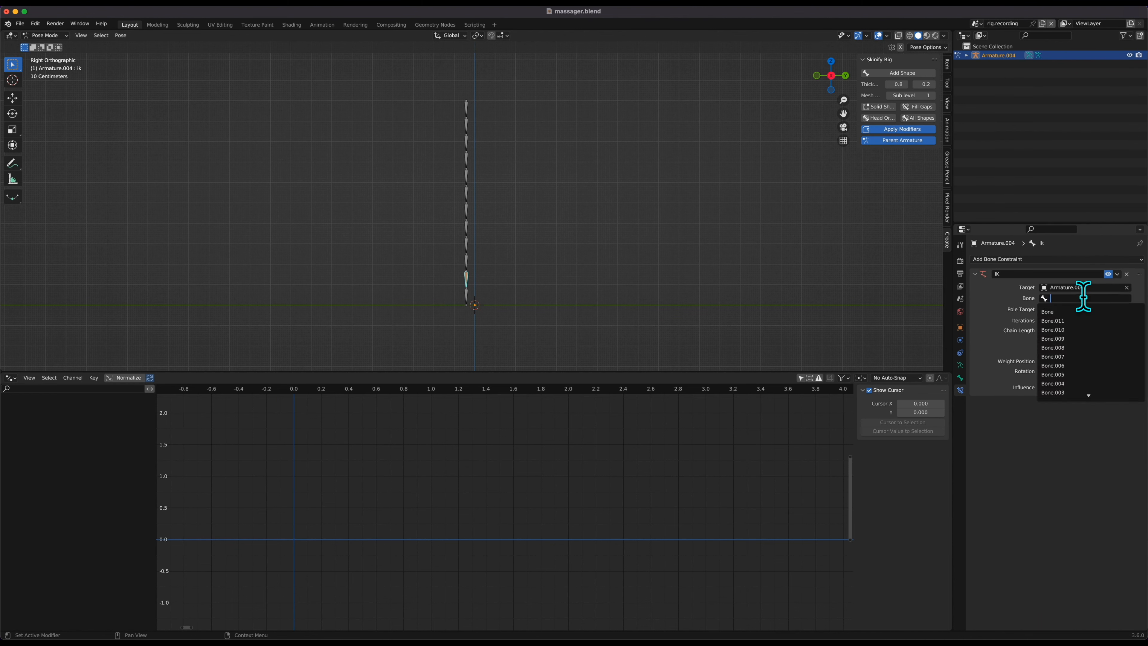
{"action": "type", "text": "tar"}
{"action": "key", "text": "Return"}
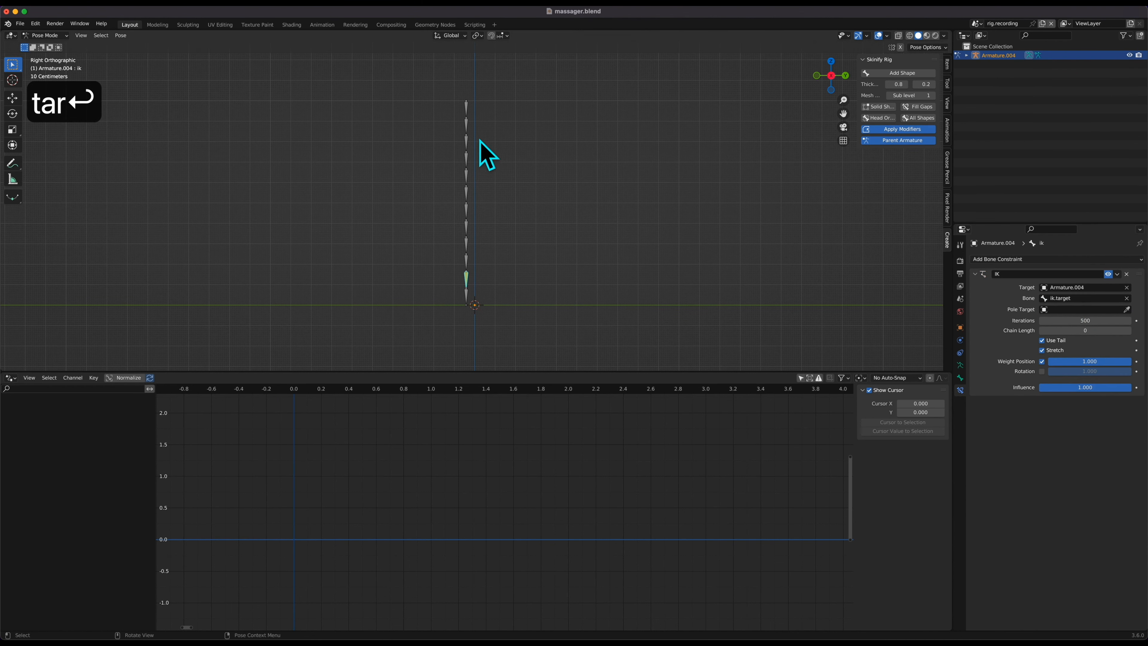
Move the ik.target bone upward and toward negative Y in Pose Mode to bend the chain.
{"action": "key", "text": "ctrl+Tab"}
{"action": "key", "text": "ctrl+Tab"}
{"action": "left_click", "coordinate": [468, 294]}
{"action": "key", "text": "g"}
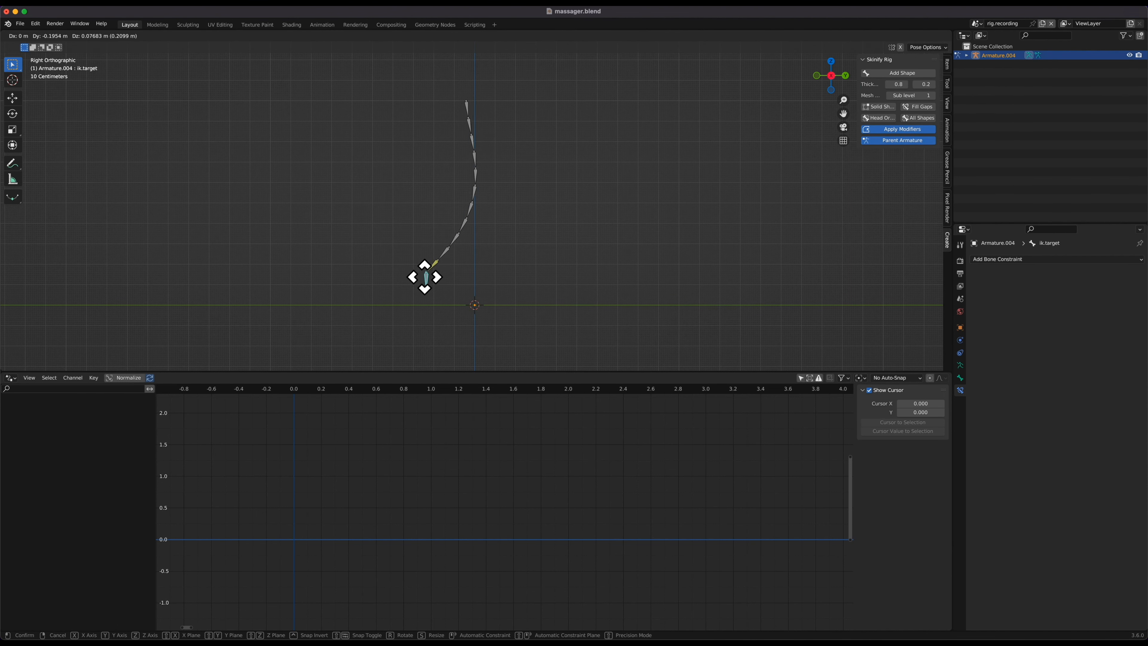
{"action": "left_click", "coordinate": [409, 250]}
Rotate the topmost bone about the global X axis so the chain bows toward negative Y.
{"action": "left_click", "coordinate": [469, 111]}
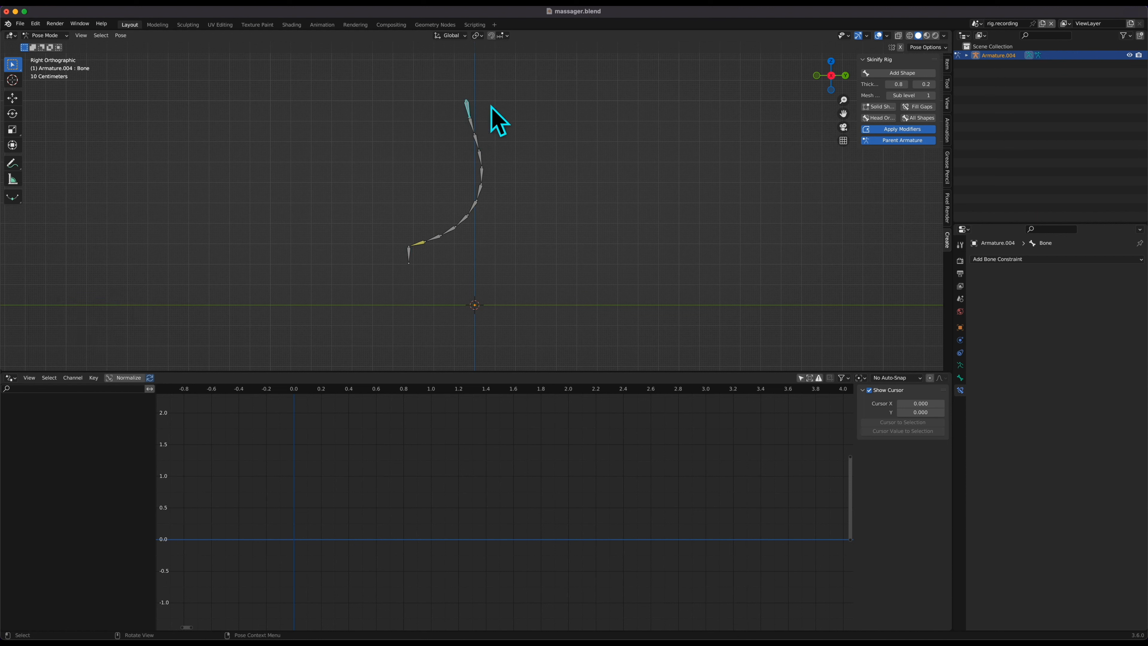
{"action": "key", "text": "r"}
{"action": "key", "text": "z"}
{"action": "key", "text": "x"}
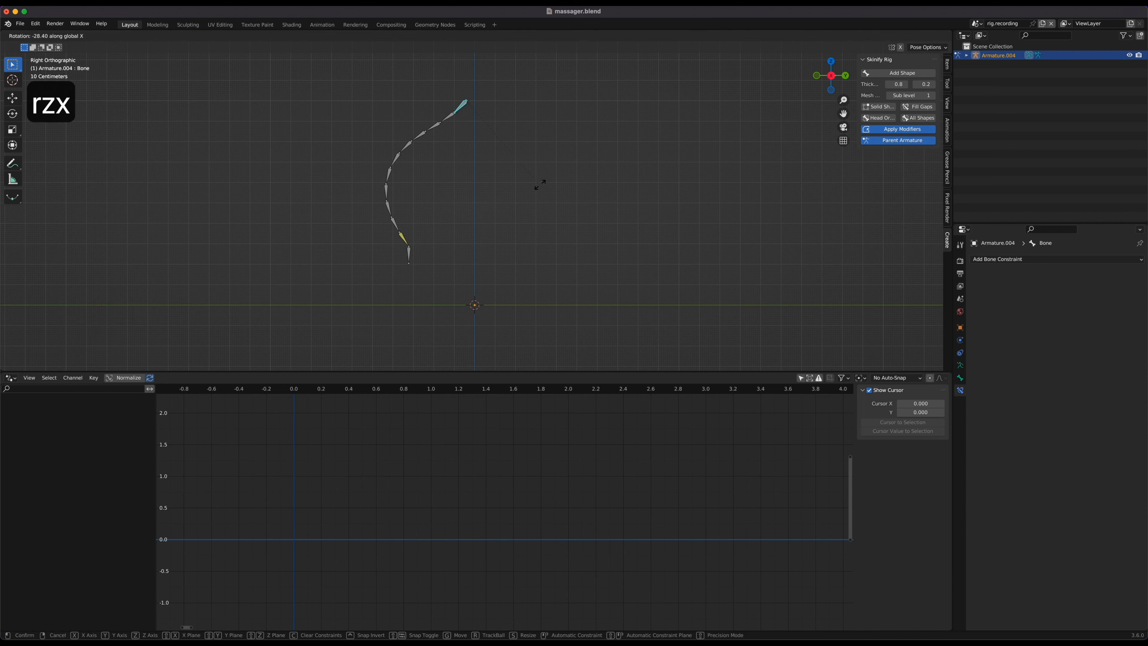
{"action": "left_click", "coordinate": [541, 172]}
Lower the ik.target bone to ease the bend and shift the topmost bone slightly toward positive Y.
{"action": "left_click", "coordinate": [409, 257]}
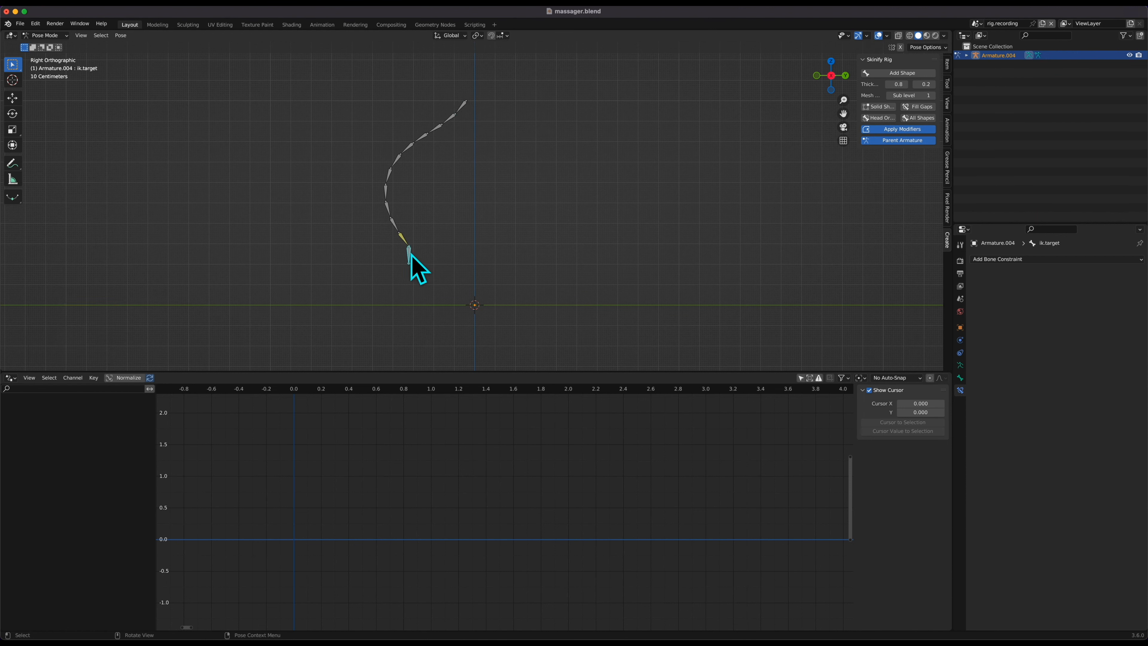
{"action": "key", "text": "g"}
{"action": "left_click", "coordinate": [411, 282]}
{"action": "left_click", "coordinate": [468, 108]}
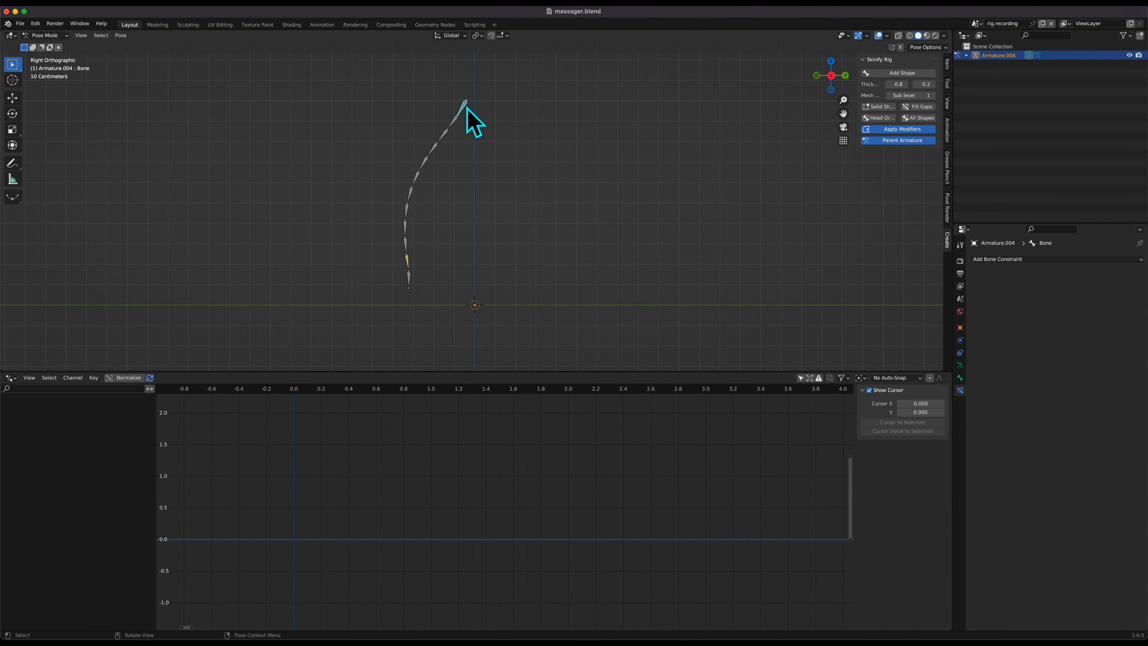
{"action": "key", "text": "g"}
{"action": "left_click", "coordinate": [469, 105]}
Move the ik.target bone and the topmost bone together about -0.17 m along the Z axis.
{"action": "left_click", "coordinate": [409, 280]}
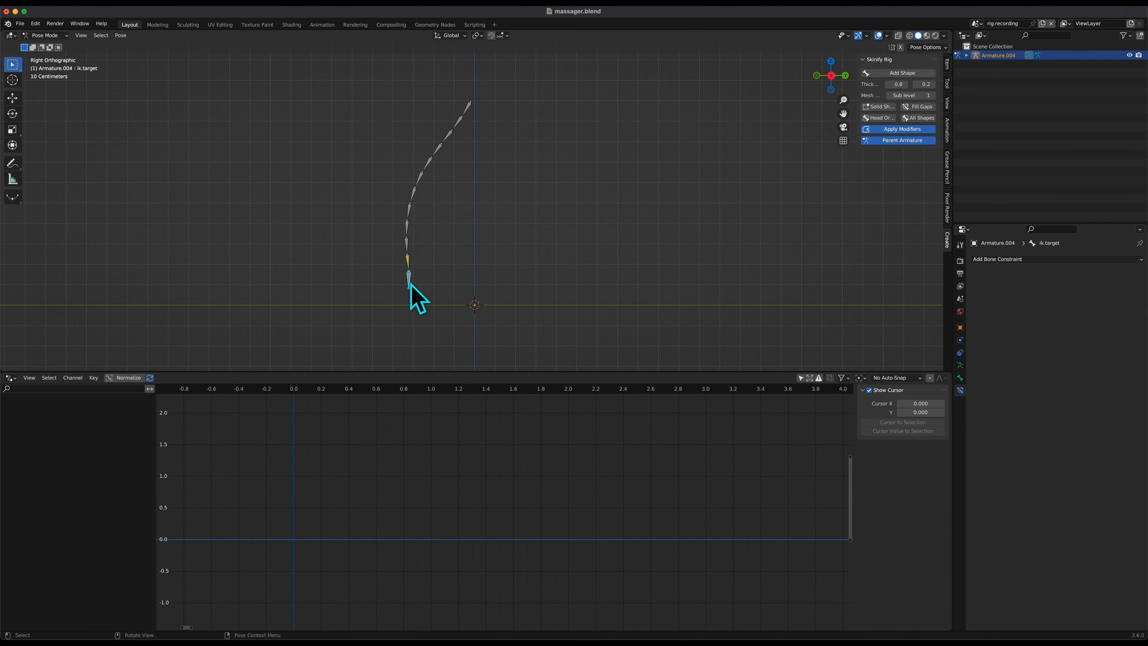
{"action": "key", "text": "g"}
{"action": "key", "text": "Escape"}
{"action": "left_click", "coordinate": [469, 109]}
{"action": "key", "text": "g"}
{"action": "key", "text": "y"}
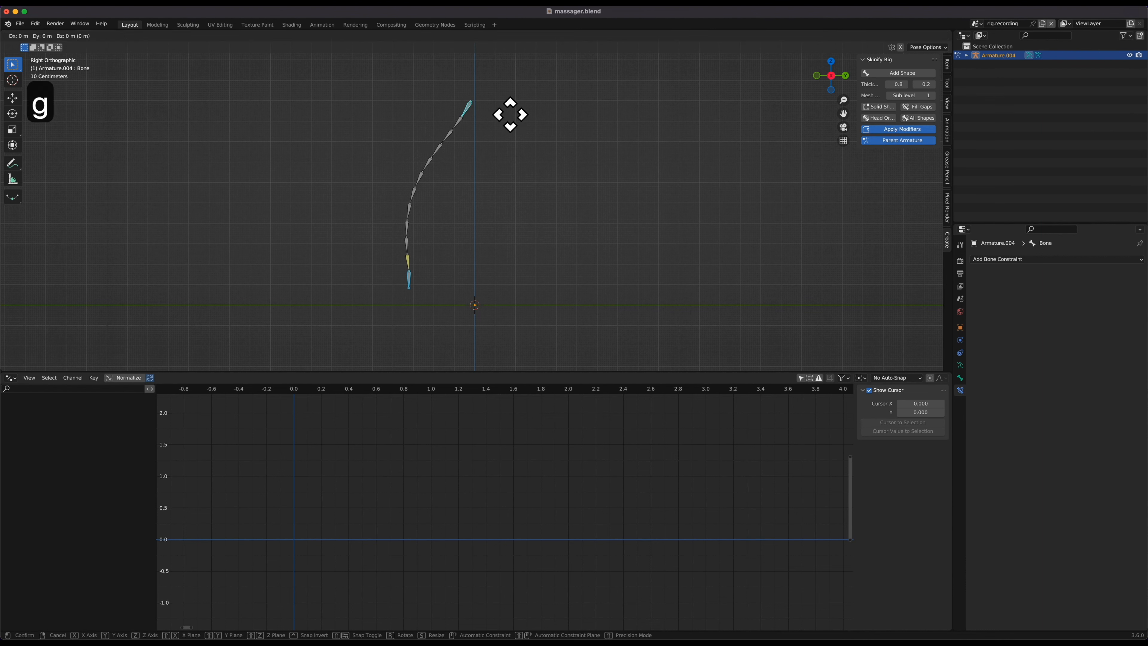
{"action": "key", "text": "z"}
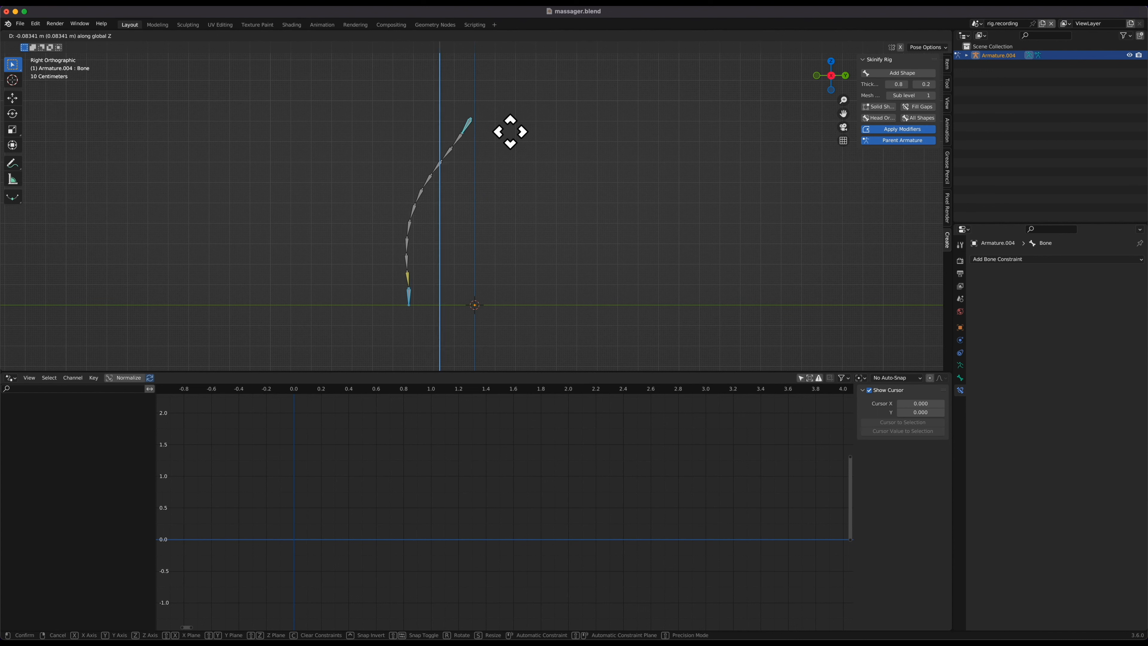
{"action": "left_click", "coordinate": [511, 149]}
Assign the ik.target bone to a new bone group named ik.targets with a red colour set.
{"action": "scroll", "coordinate": [512, 154], "scroll_direction": "up", "scroll_amount": 4}
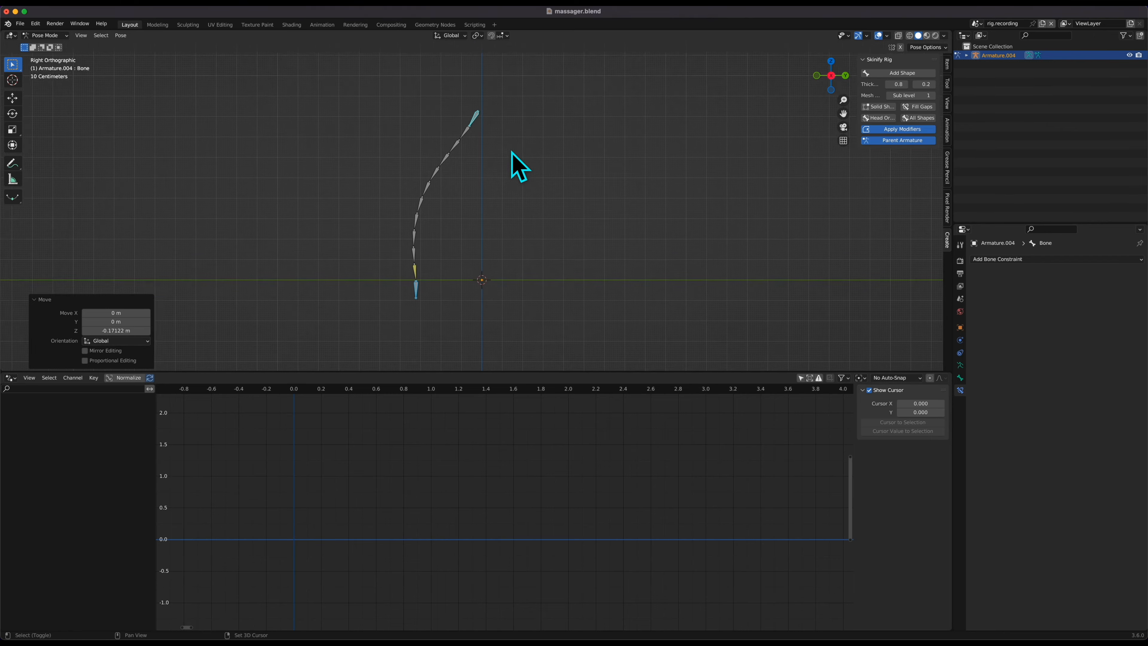
{"action": "left_click", "coordinate": [409, 292]}
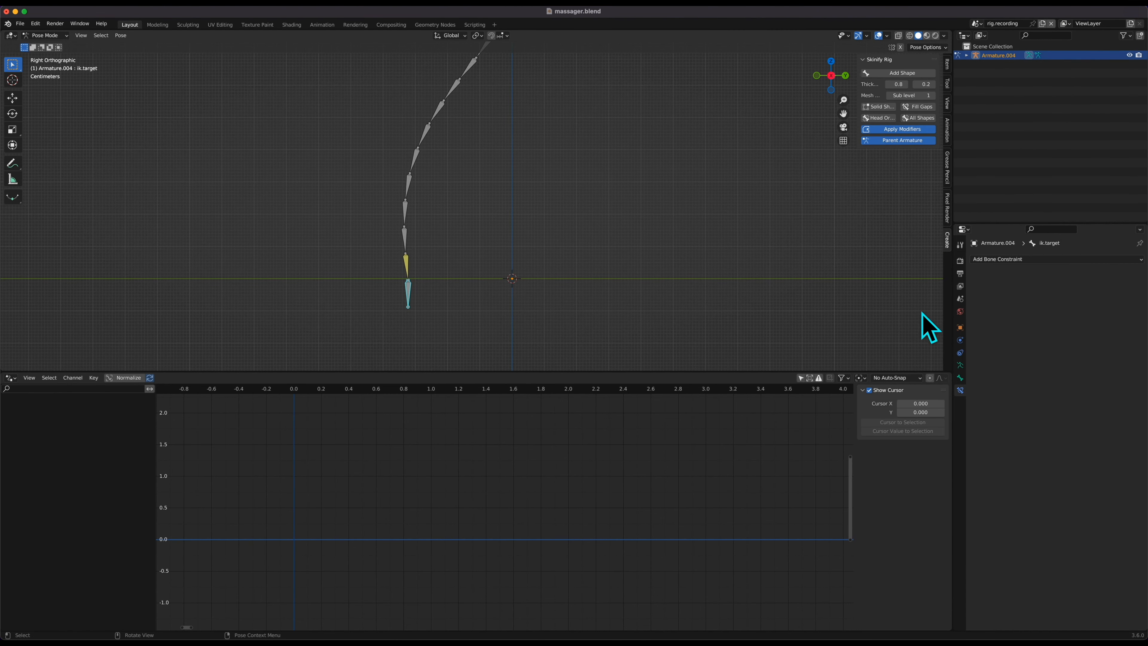
{"action": "left_click", "coordinate": [960, 366]}
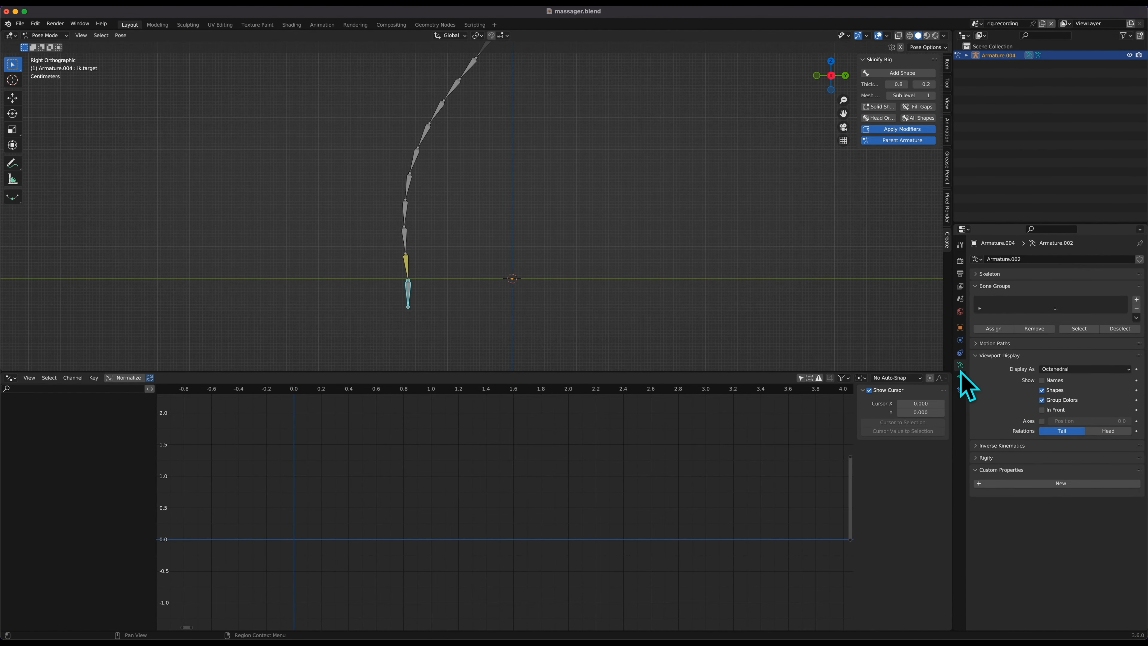
{"action": "left_click", "coordinate": [1137, 300]}
{"action": "type", "text": "i"}
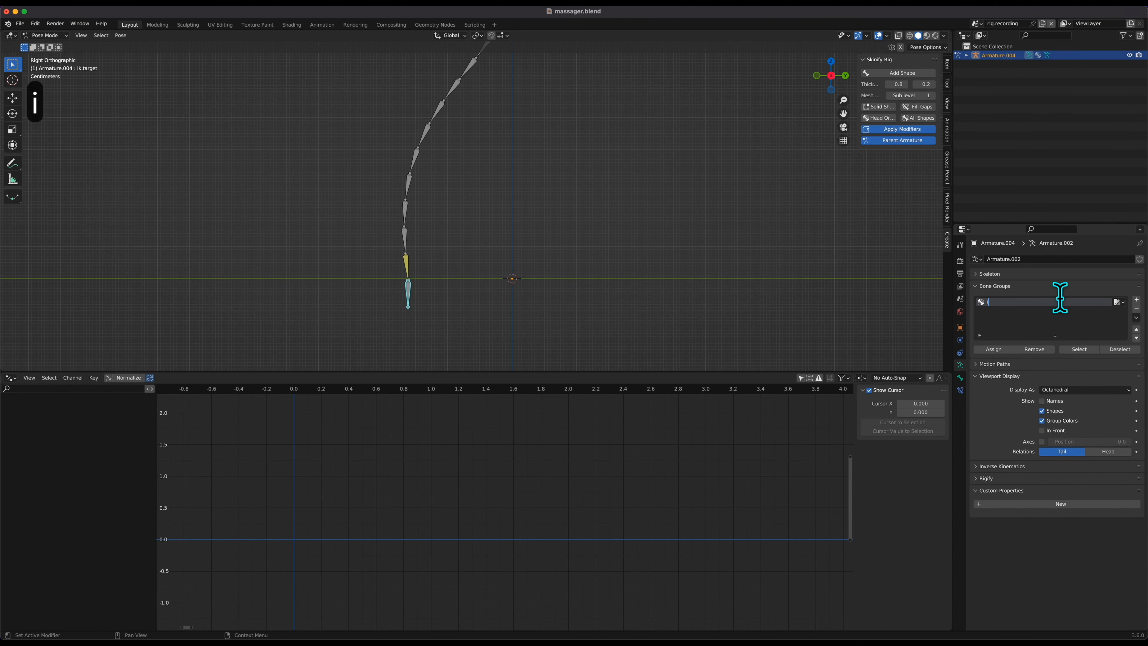
{"action": "type", "text": "k.targets"}
{"action": "key", "text": "Return"}
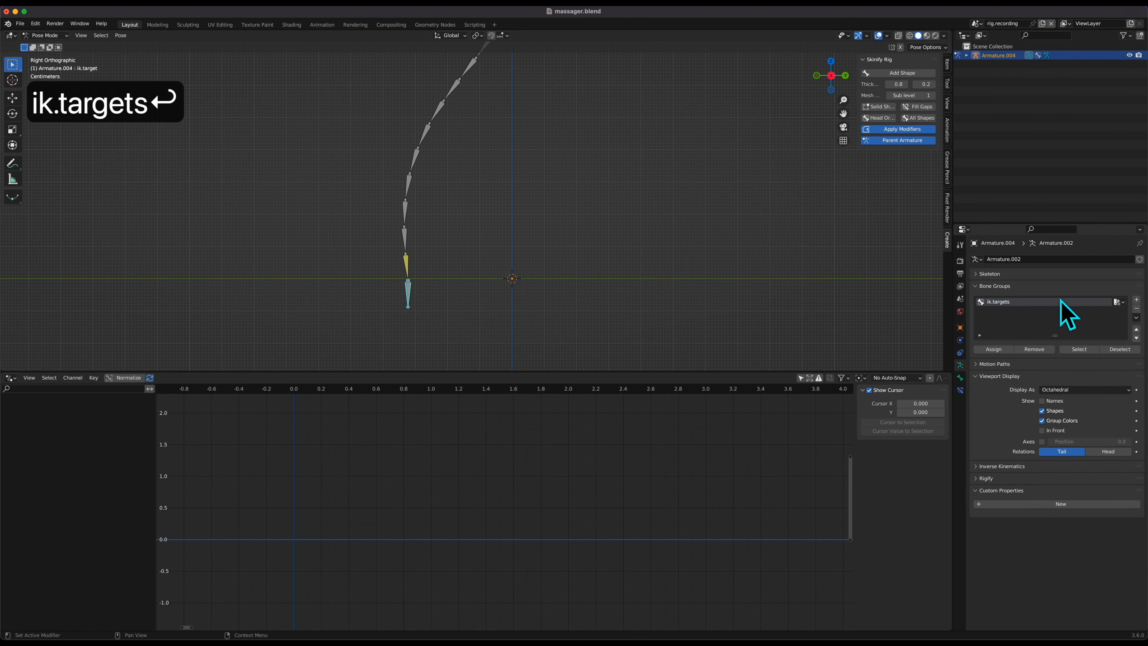
{"action": "left_click", "coordinate": [1001, 349]}
{"action": "left_click", "coordinate": [1119, 302]}
{"action": "left_click", "coordinate": [1020, 329]}
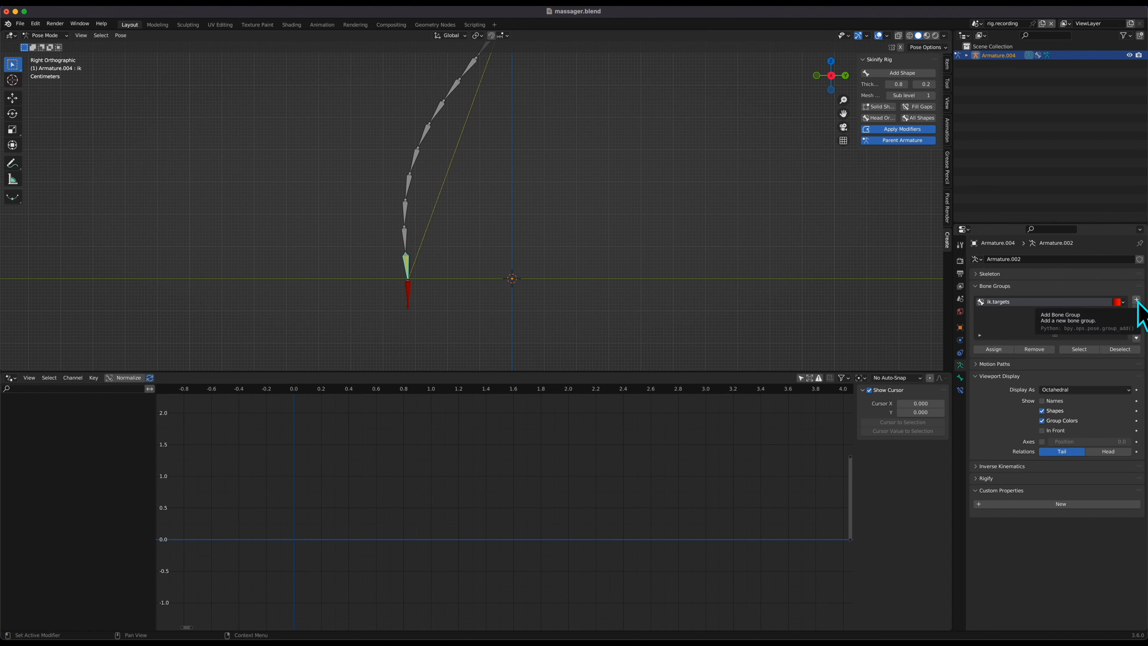
Assign the ik bone to a new bone group named ik with a blue colour set.
{"action": "left_click", "coordinate": [1137, 299]}
{"action": "type", "text": "ik"}
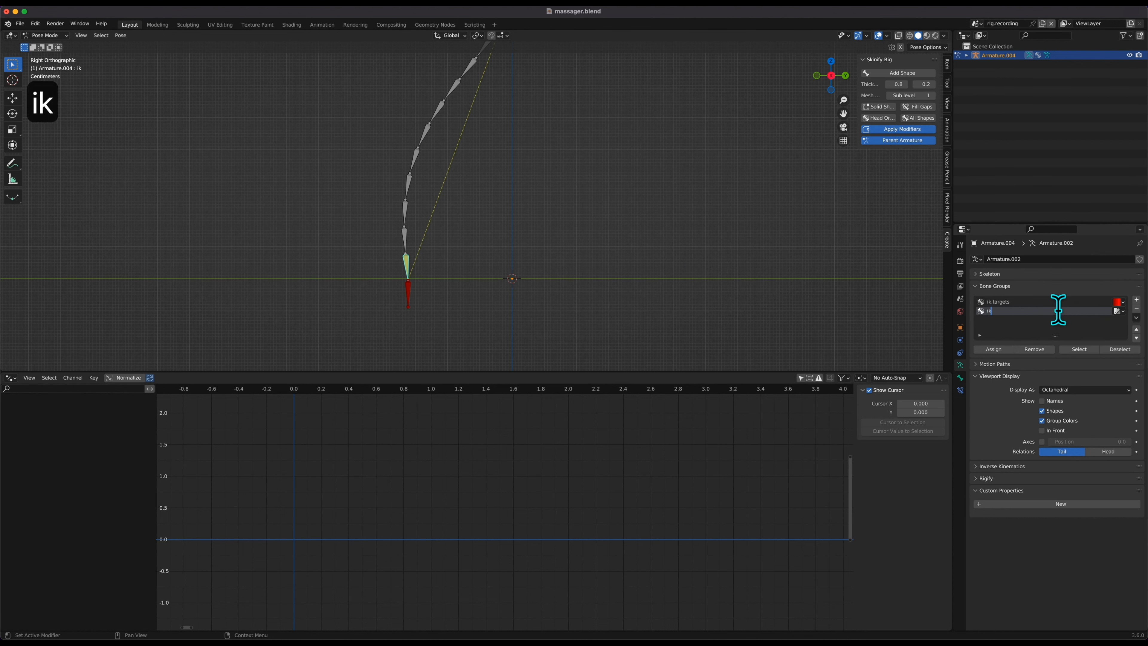
{"action": "key", "text": "Return"}
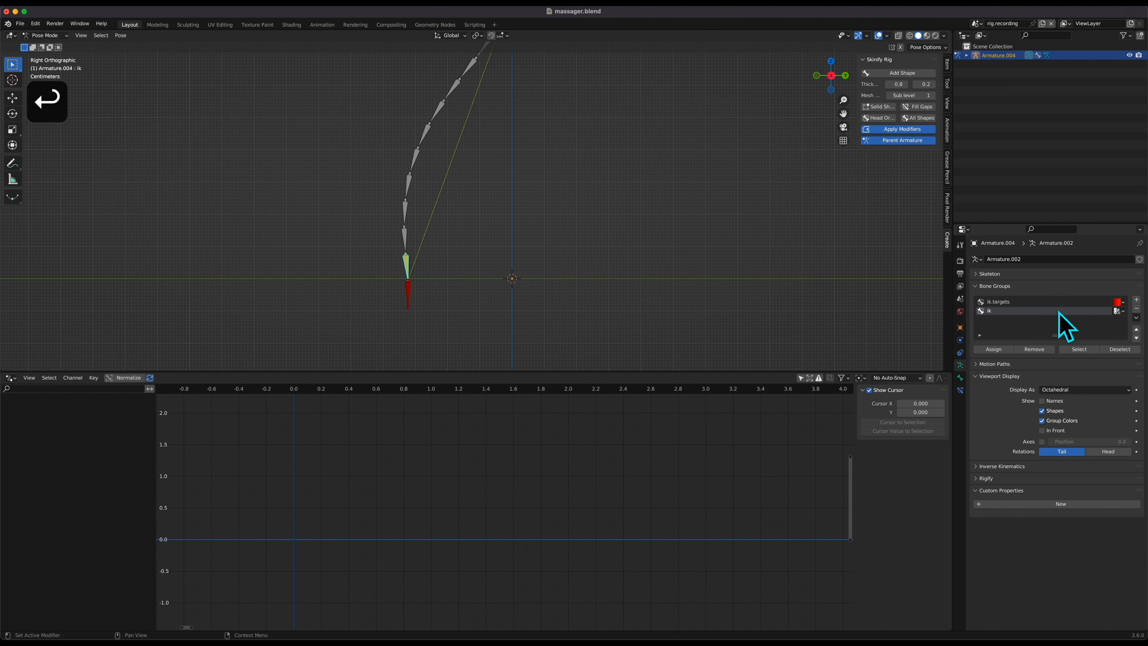
{"action": "left_click", "coordinate": [1121, 311]}
{"action": "left_click", "coordinate": [1002, 361]}
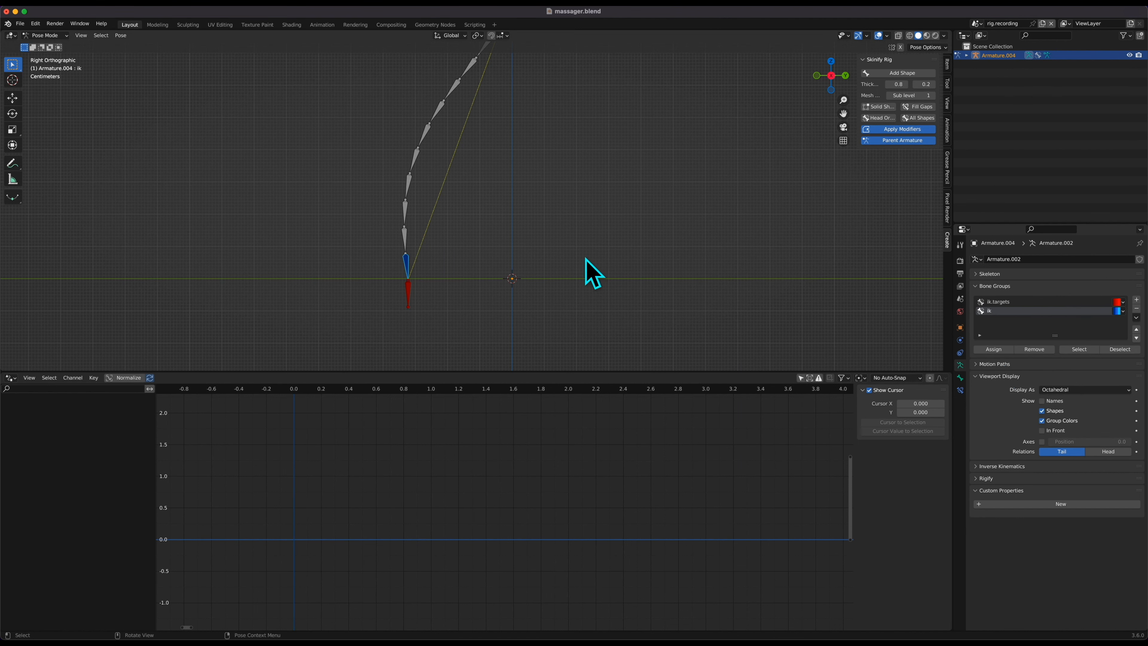
Set the chain length of the ik bone's IK constraint to 11.
{"action": "scroll", "coordinate": [586, 259], "scroll_direction": "up", "scroll_amount": 2, "text": "shift"}
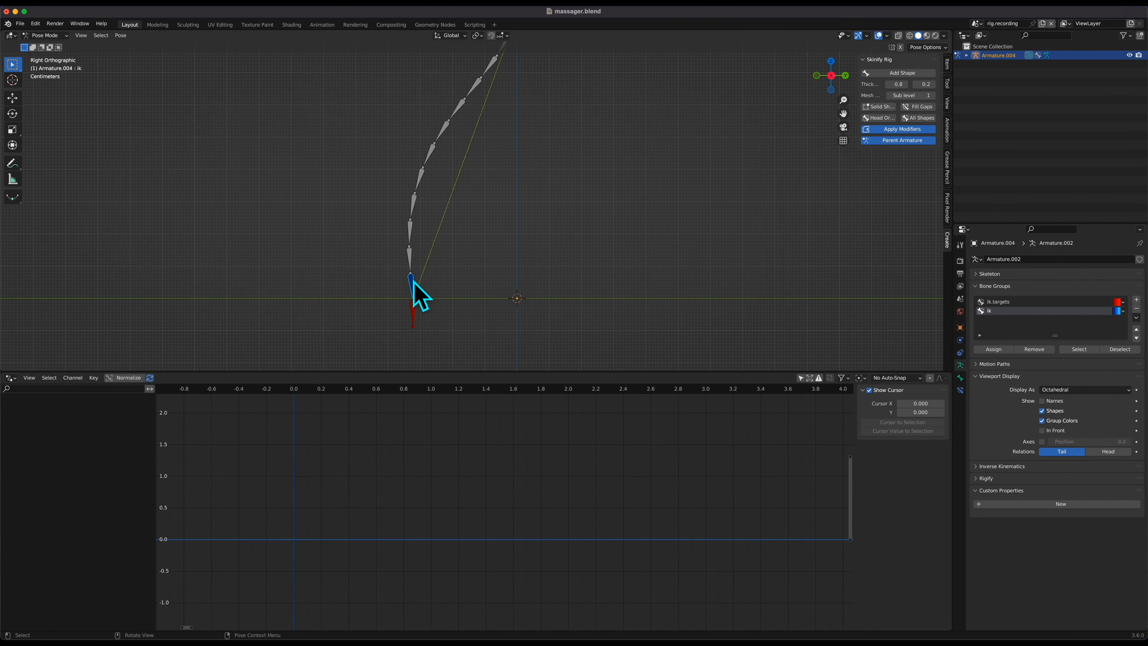
{"action": "scroll", "coordinate": [616, 288], "scroll_direction": "up", "scroll_amount": 2, "text": "shift"}
{"action": "left_click", "coordinate": [960, 390]}
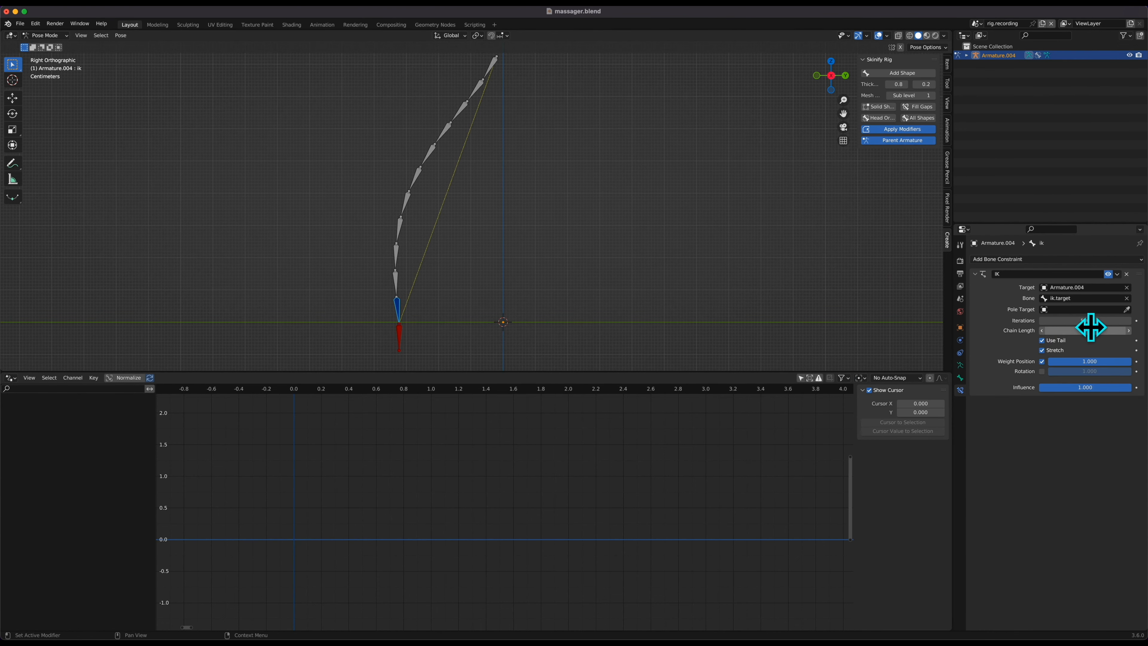
{"action": "left_click", "coordinate": [1129, 331]}
{"action": "left_click", "coordinate": [1131, 333]}
{"action": "left_click", "coordinate": [1131, 333]}
{"action": "left_click", "coordinate": [1131, 333]}
{"action": "left_click", "coordinate": [1131, 333]}
{"action": "left_click", "coordinate": [1132, 333]}
{"action": "left_click", "coordinate": [1132, 333]}
{"action": "left_click", "coordinate": [1132, 333]}
{"action": "left_click", "coordinate": [1129, 331]}
{"action": "left_click", "coordinate": [1129, 331]}
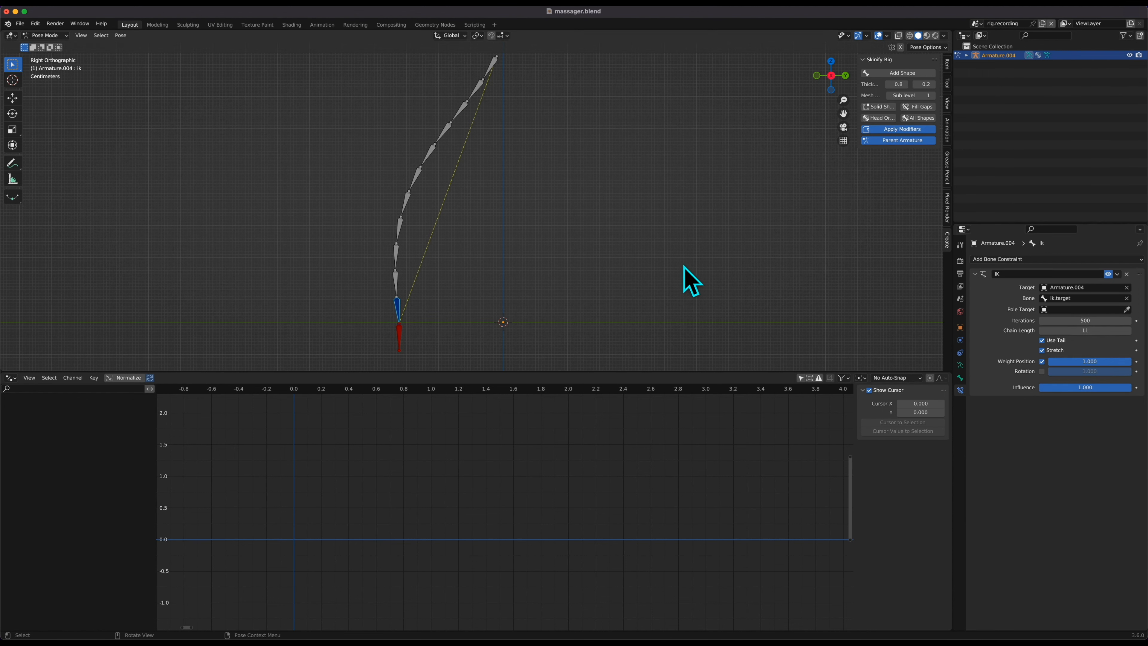
{"action": "scroll", "coordinate": [678, 278], "scroll_direction": "down", "scroll_amount": 1}
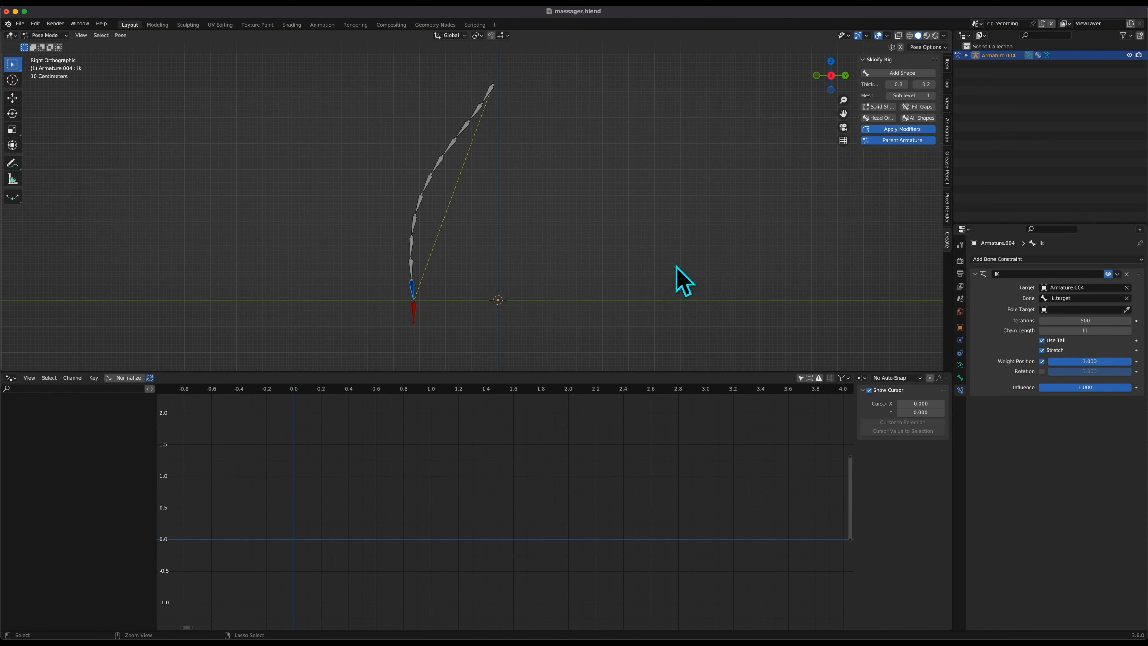
{"action": "left_click", "coordinate": [490, 95]}
{"action": "scroll", "coordinate": [505, 102], "scroll_direction": "up", "scroll_amount": 5}
{"action": "key", "text": "grave"}
{"action": "left_click", "coordinate": [569, 100]}
{"action": "scroll", "coordinate": [540, 263], "scroll_direction": "up", "scroll_amount": 2, "text": "ctrl"}
{"action": "scroll", "coordinate": [538, 262], "scroll_direction": "down", "scroll_amount": 1, "text": "shift"}
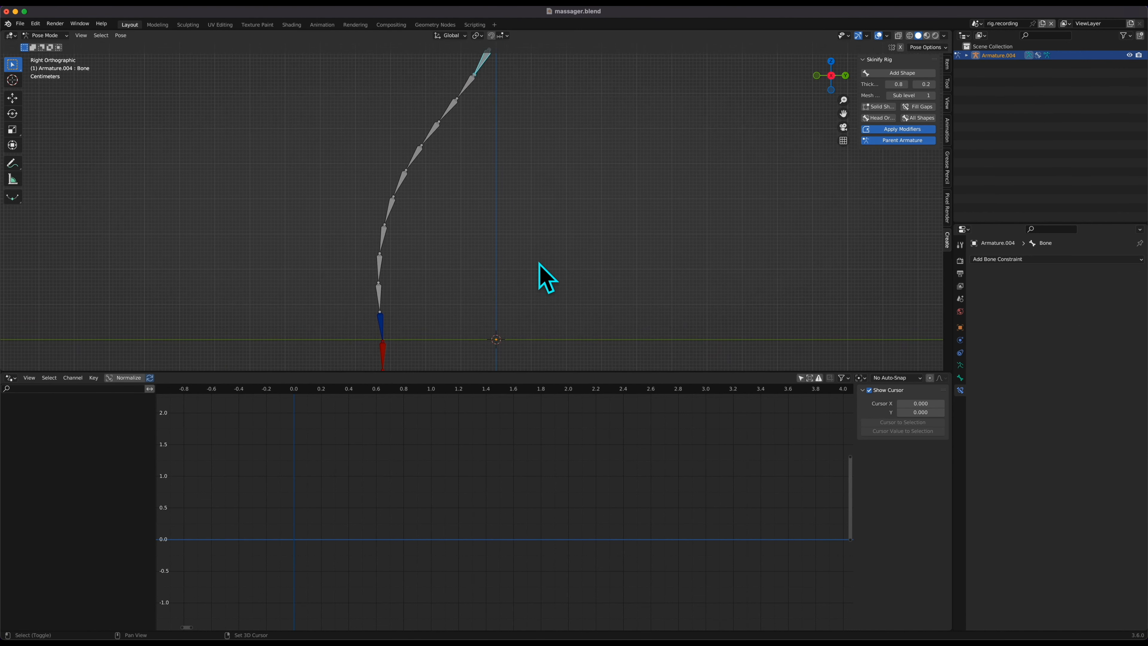
{"action": "key", "text": "ctrl+Tab"}
{"action": "scroll", "coordinate": [539, 263], "scroll_direction": "down", "scroll_amount": 2}
{"action": "key", "text": "shift+a"}
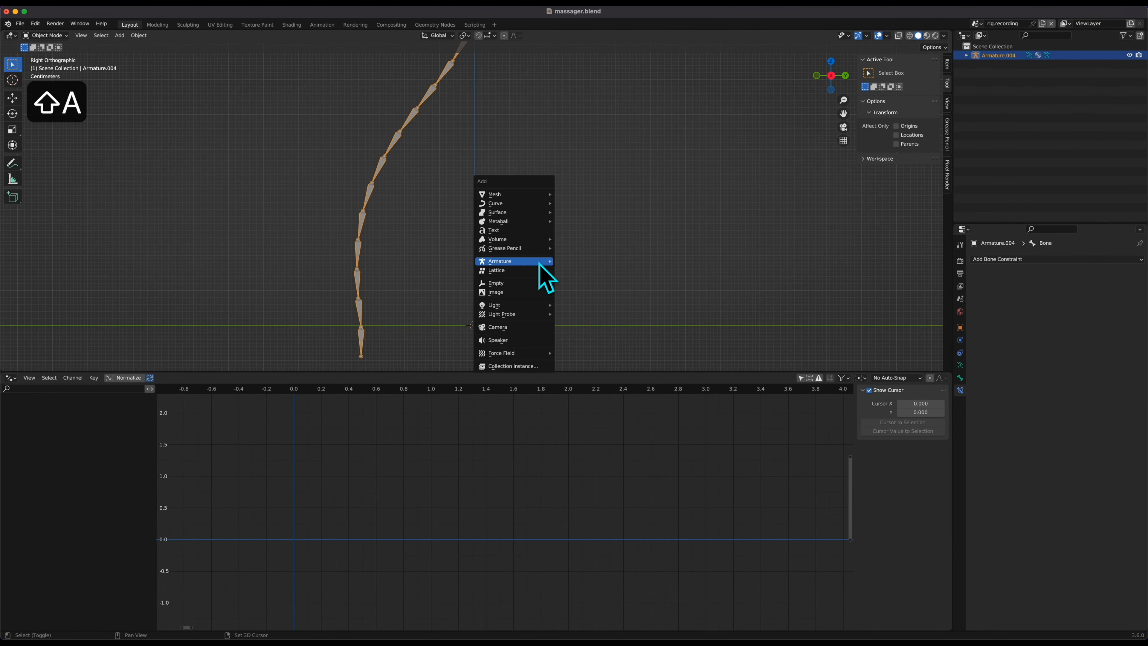
{"action": "key", "text": "Escape"}
{"action": "key", "text": "Tab"}
{"action": "key", "text": "Tab"}
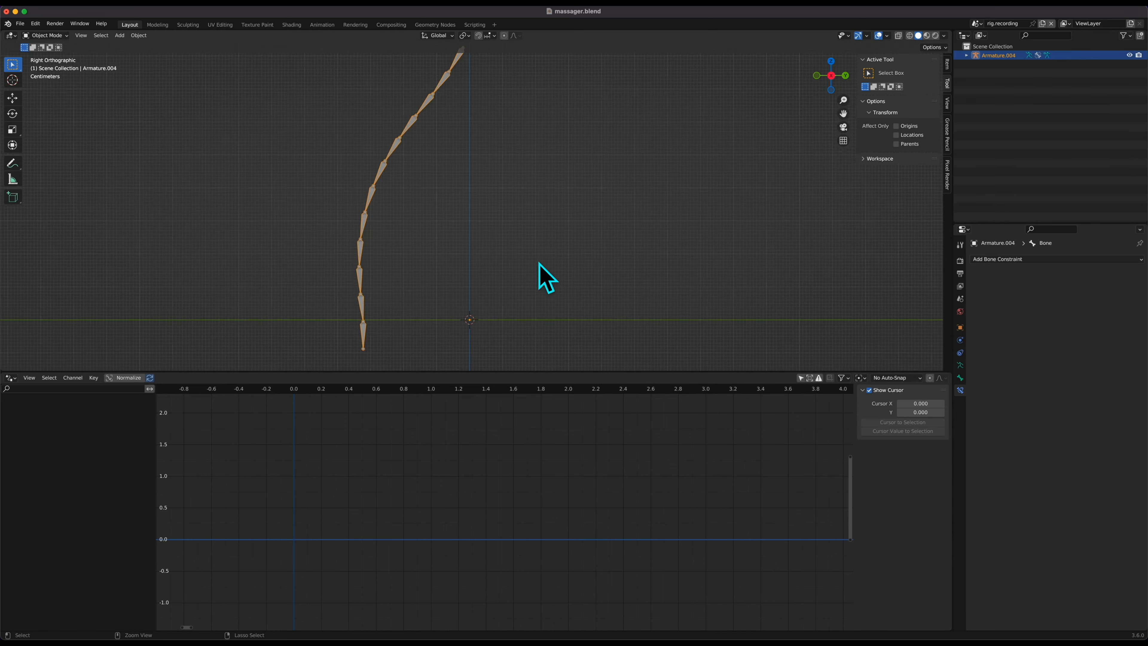
{"action": "key", "text": "Tab"}
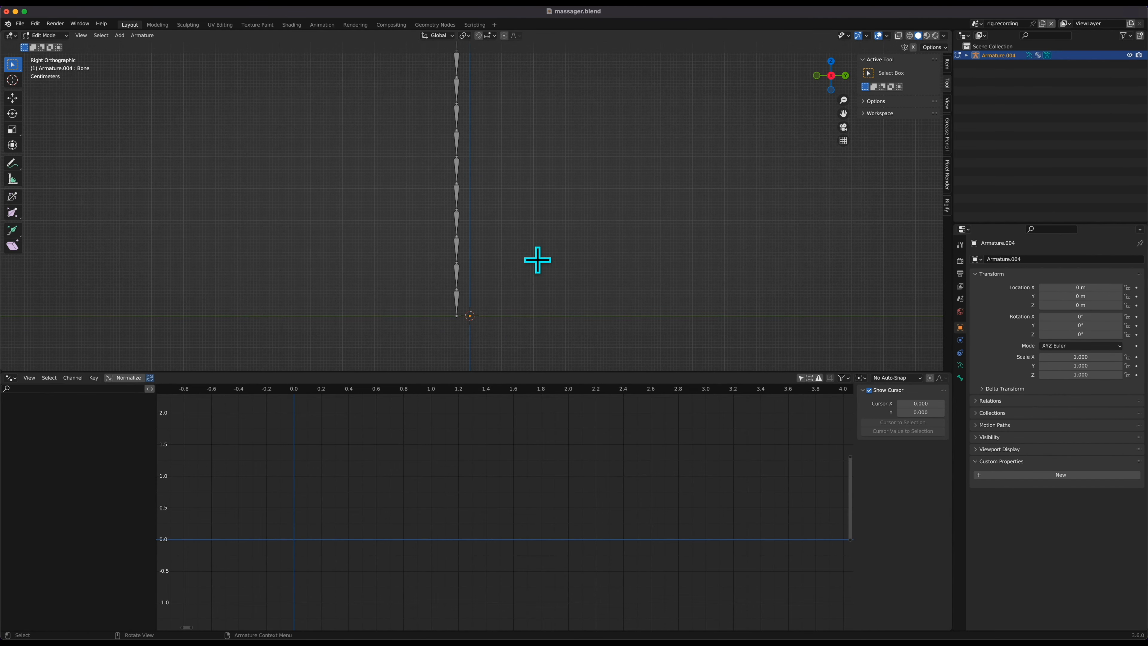
{"action": "key", "text": "Tab"}
Apply the current pose of all the armature's bones as the rest pose.
{"action": "key", "text": "ctrl+Tab"}
{"action": "key", "text": "a"}
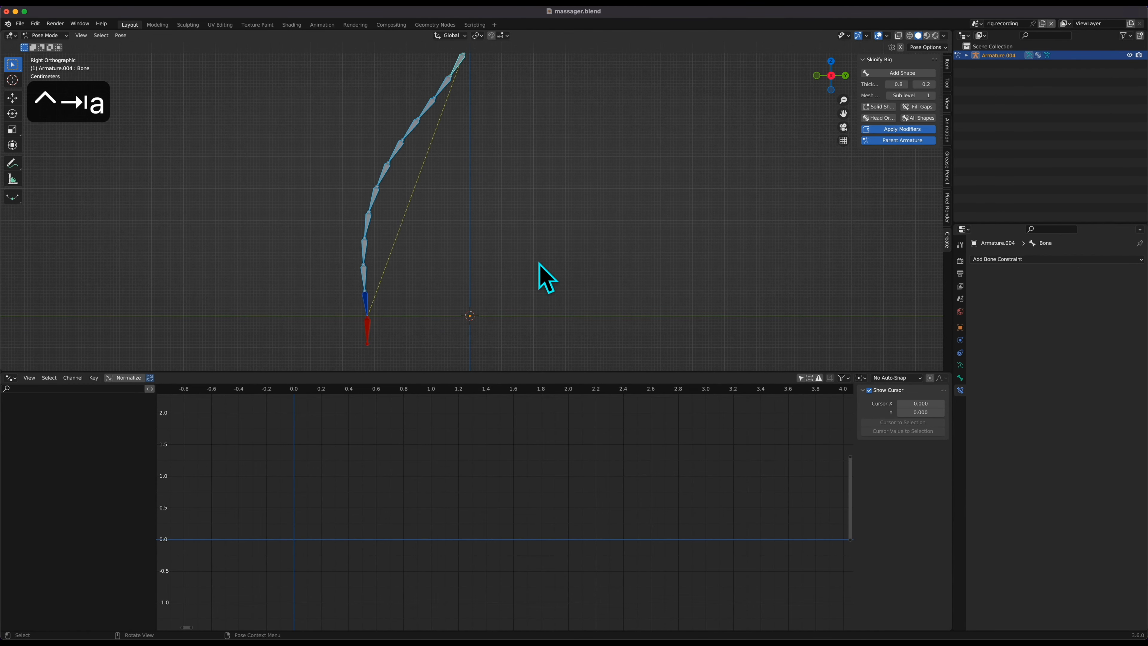
{"action": "key", "text": "ctrl+a"}
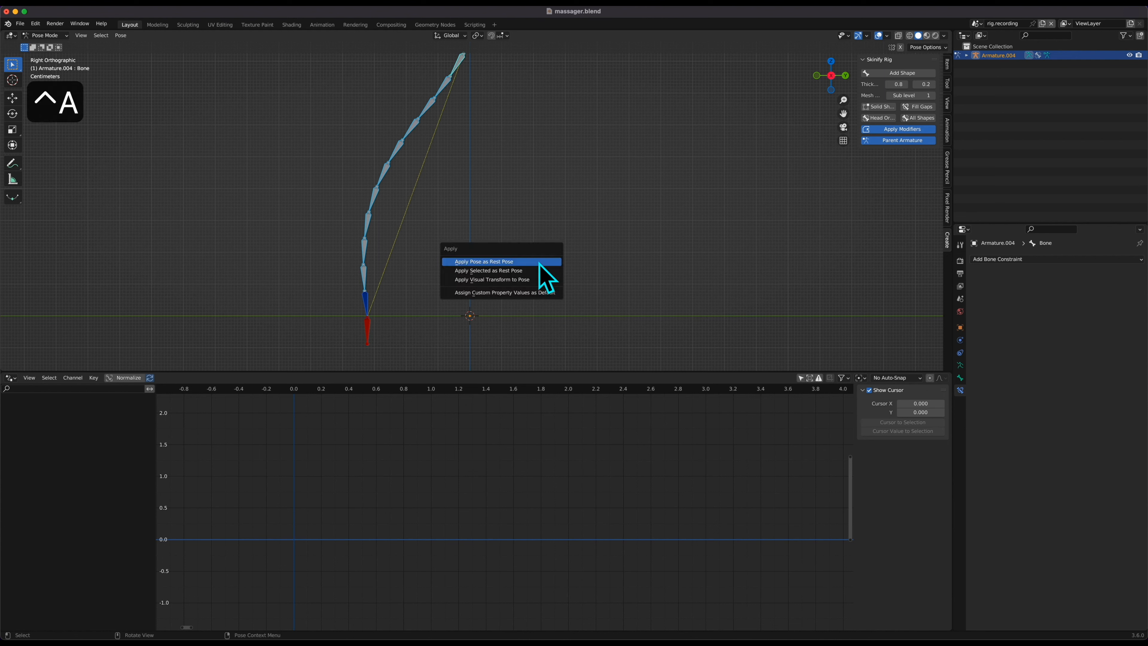
{"action": "left_click", "coordinate": [540, 264]}
Add a new bone at the world origin within the same armature and switch its direction.
{"action": "key", "text": "Tab"}
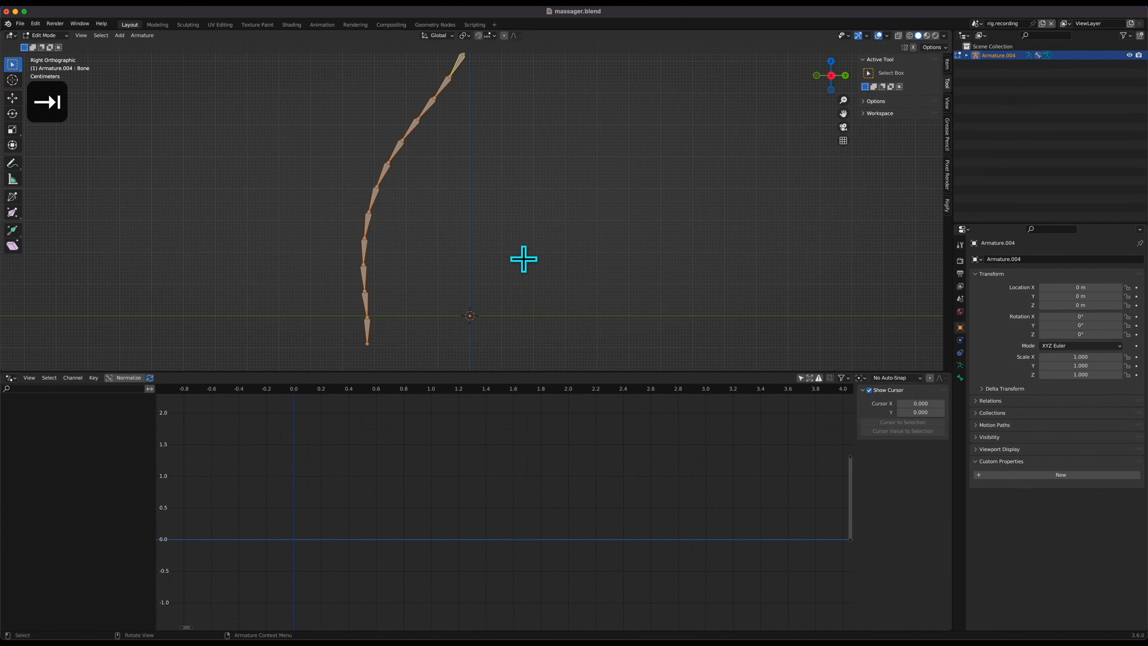
{"action": "key", "text": "shift+a"}
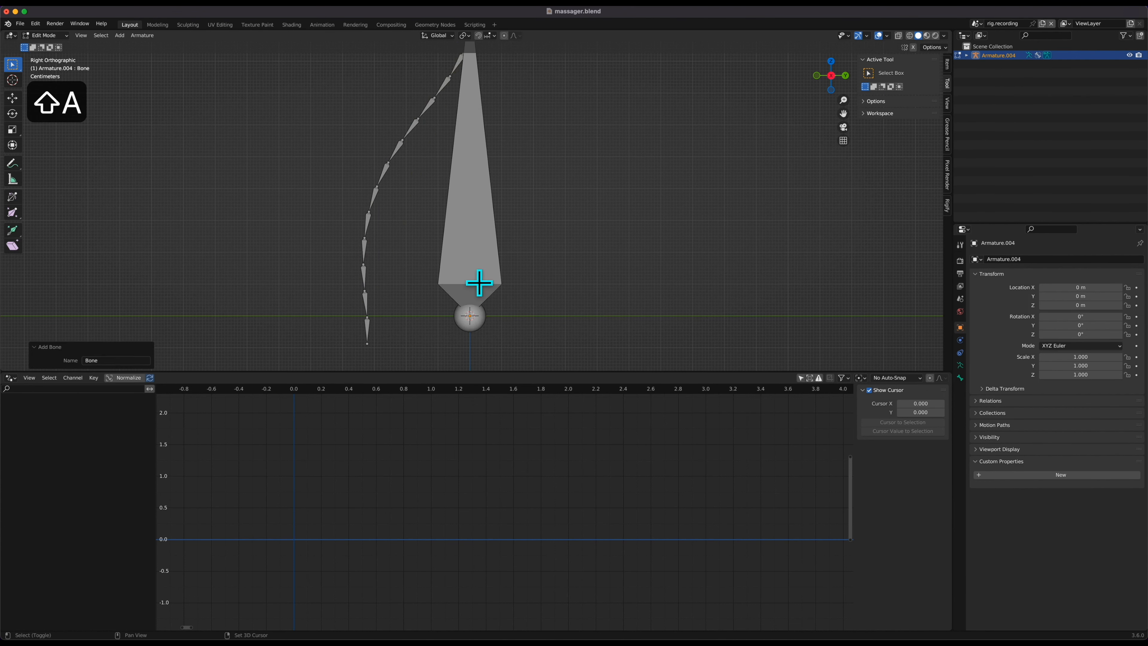
{"action": "left_click", "coordinate": [480, 283]}
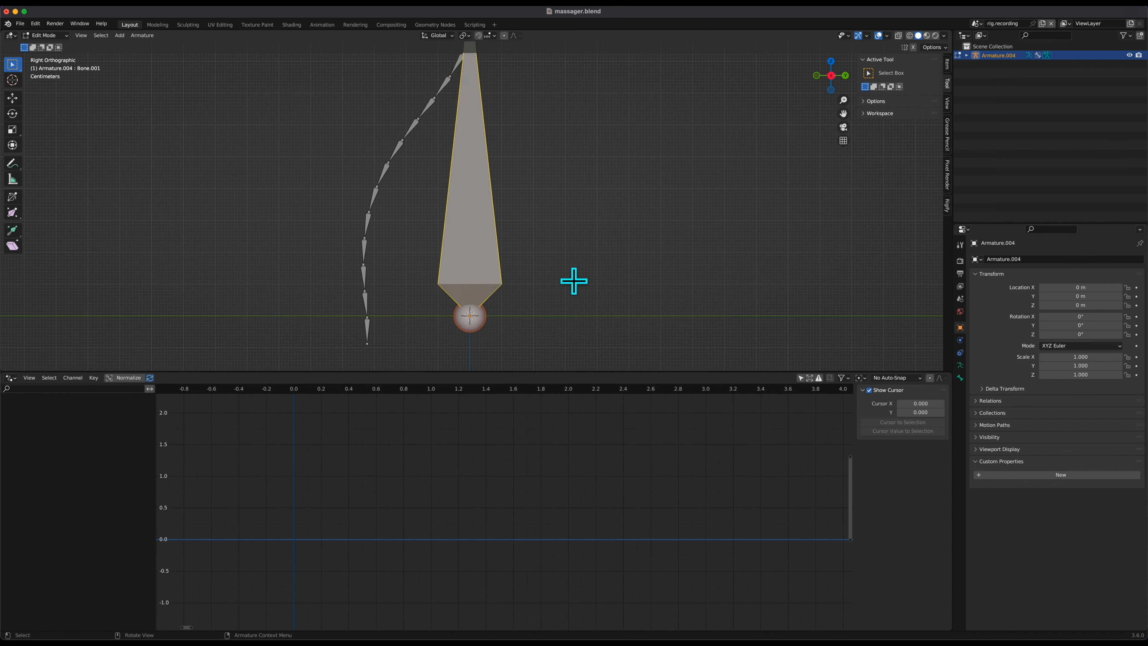
{"action": "key", "text": "F3"}
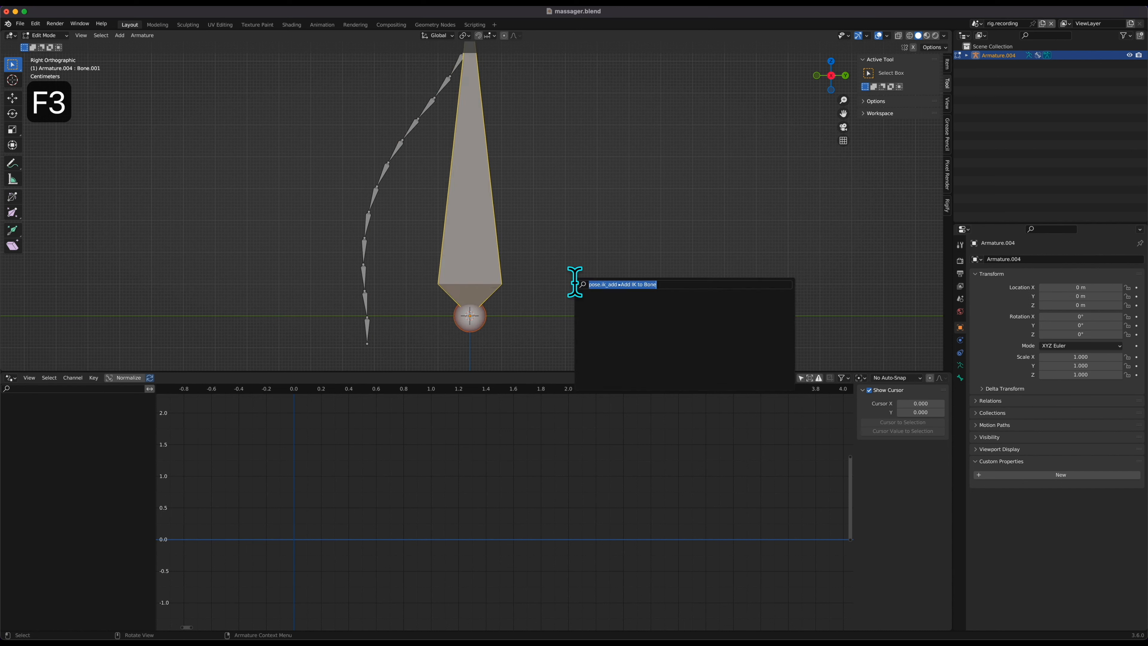
{"action": "type", "text": "swi"}
{"action": "key", "text": "Return"}
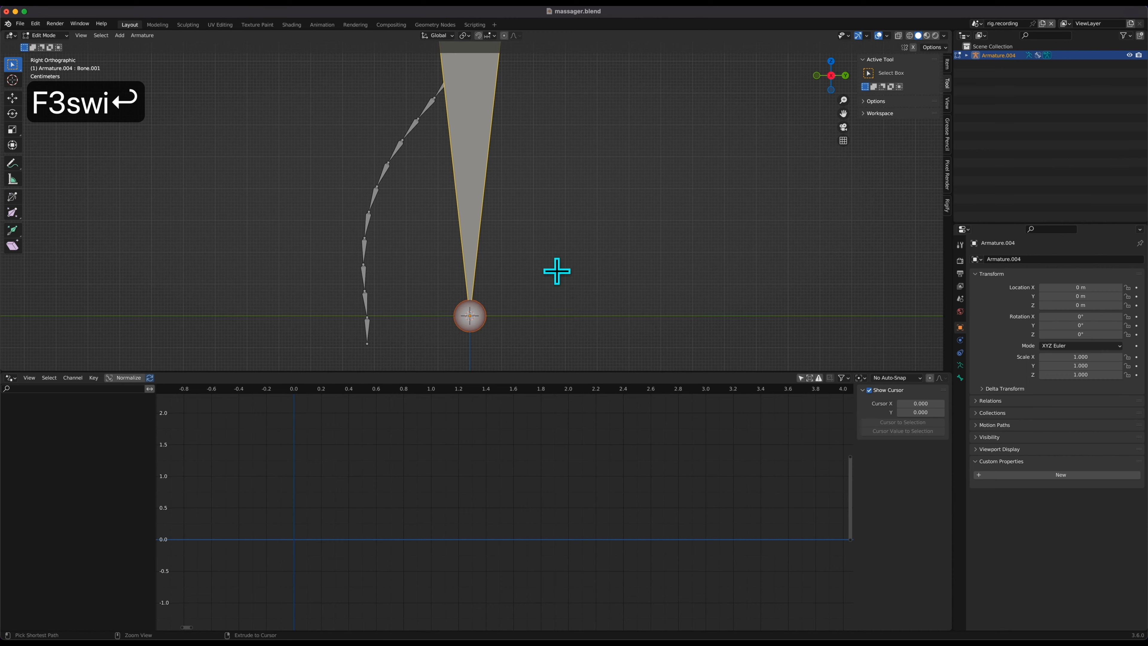
Scale the new bone down to 0.1 around the 3D cursor as pivot point.
{"action": "key", "text": "s"}
{"action": "key", "text": "Escape"}
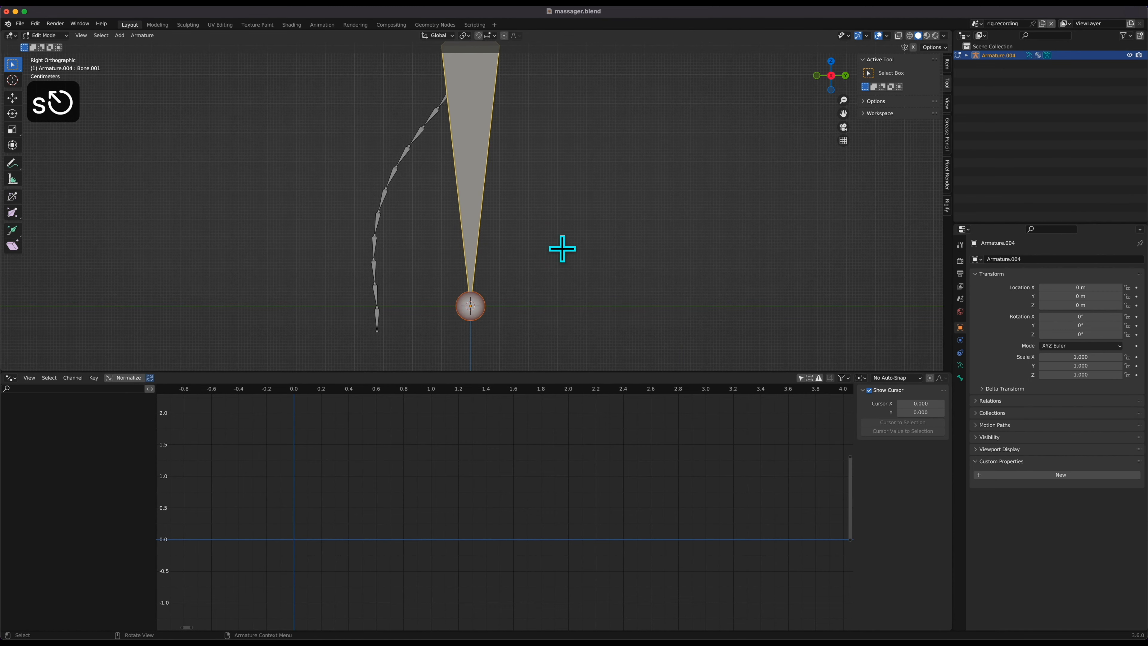
{"action": "key", "text": "period"}
{"action": "left_click", "coordinate": [649, 264]}
{"action": "key", "text": "s"}
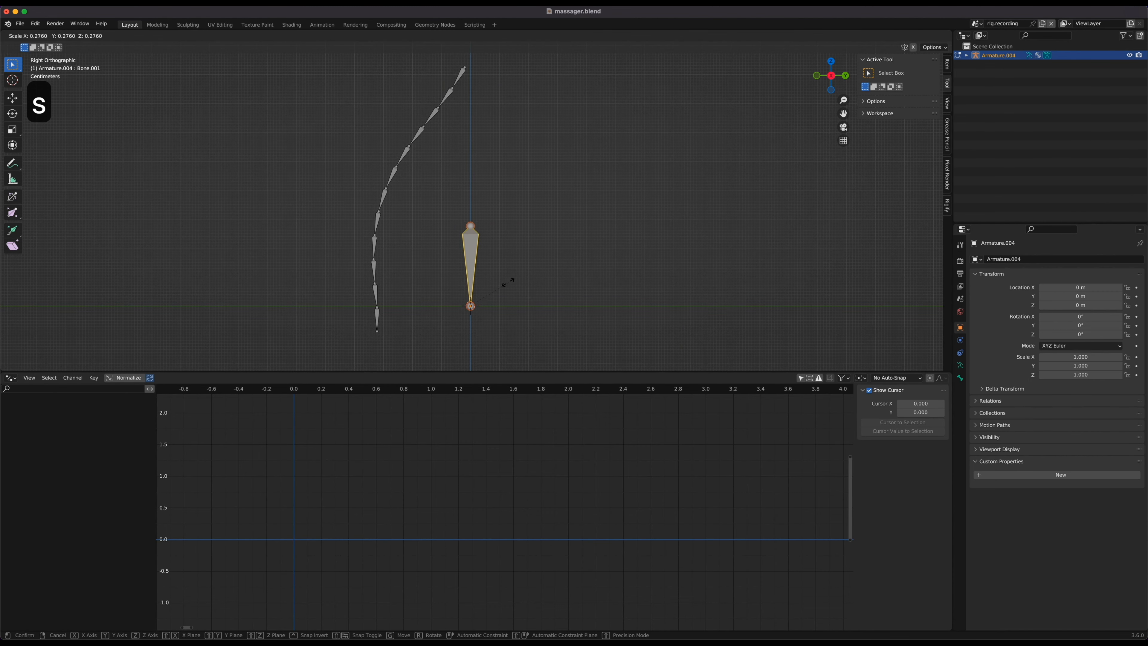
{"action": "left_click", "coordinate": [478, 296]}
{"action": "scroll", "coordinate": [480, 296], "scroll_direction": "up", "scroll_amount": 3}
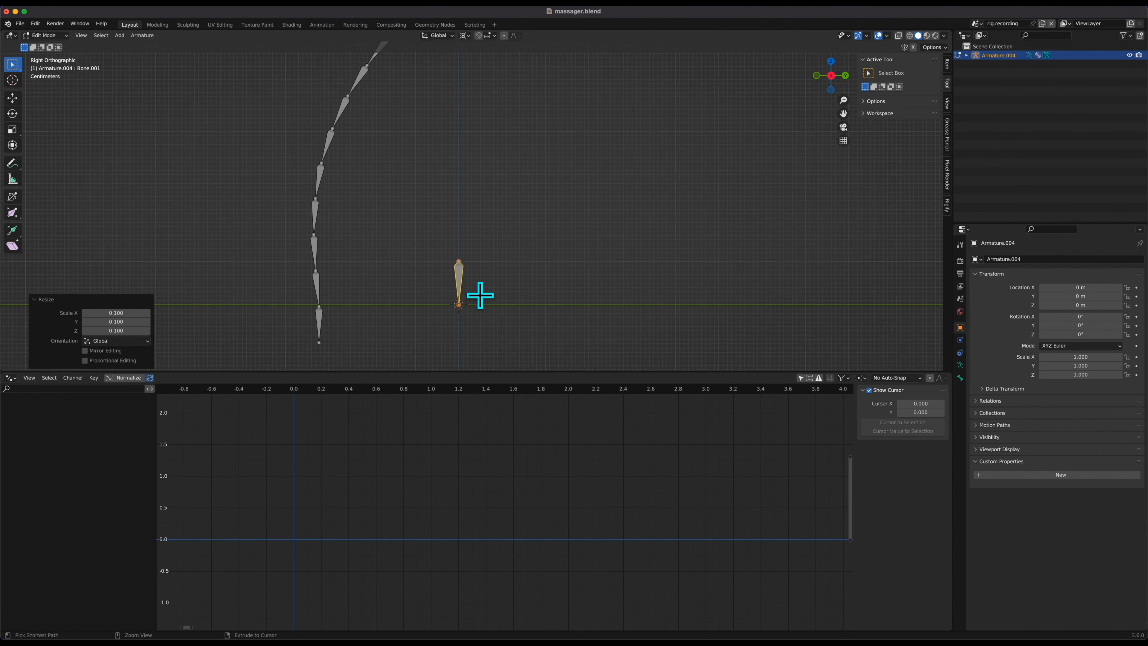
Rename the small bone at the origin as indicator.
{"action": "key", "text": "F2"}
{"action": "type", "text": "indic"}
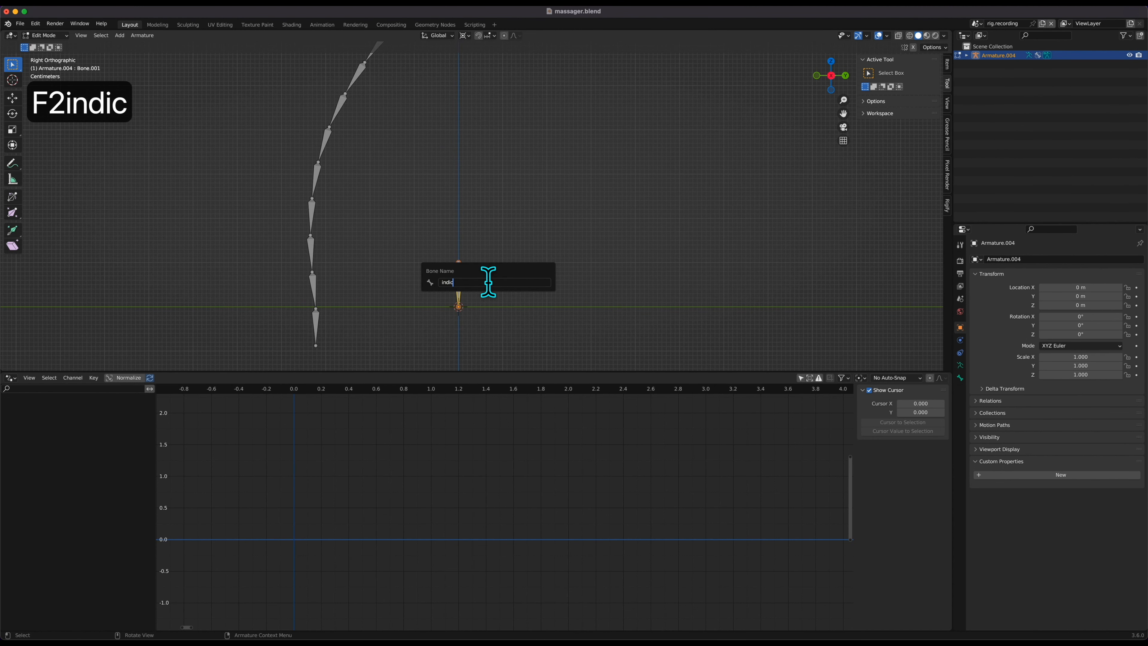
{"action": "type", "text": "ator"}
{"action": "key", "text": "Return"}
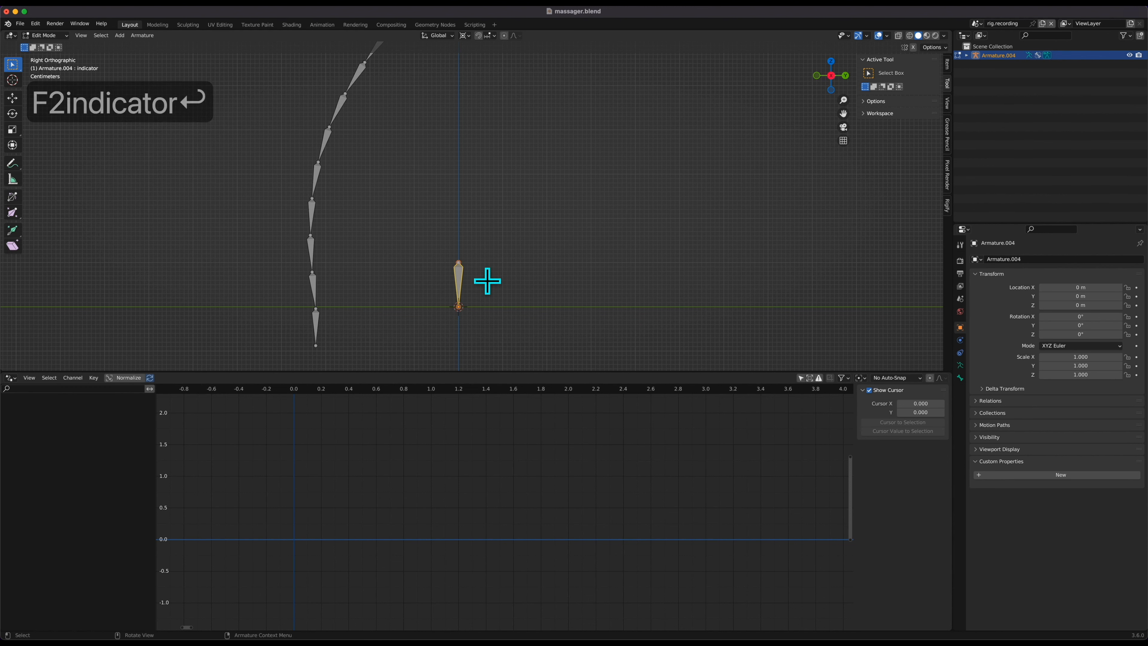
In Pose Mode, assign the indicator bone to a new bone group named indicator with the yellow 09 - Theme Color Set.
{"action": "scroll", "coordinate": [487, 278], "scroll_direction": "down", "scroll_amount": 2}
{"action": "key", "text": "ctrl+Tab"}
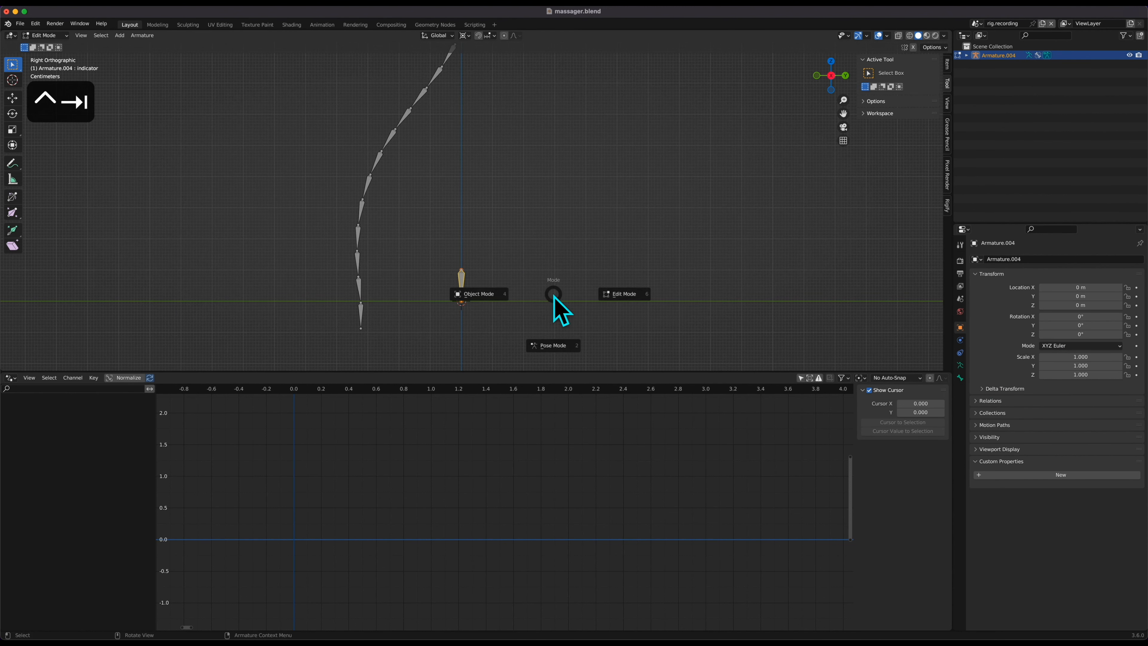
{"action": "left_click", "coordinate": [565, 337]}
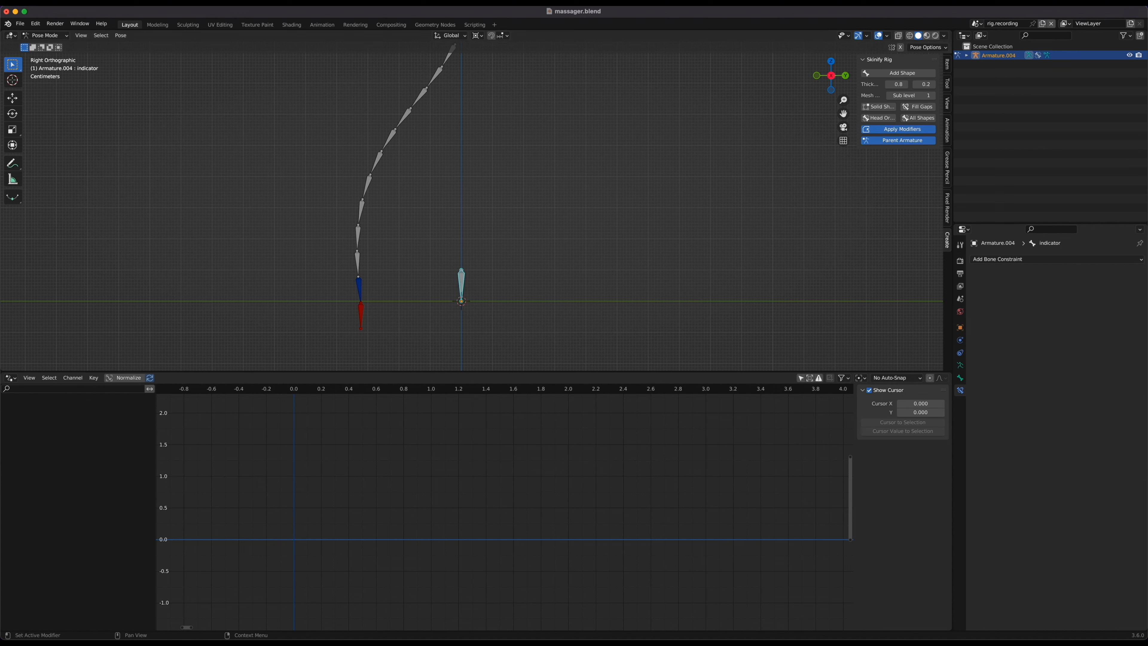
{"action": "left_click", "coordinate": [960, 377]}
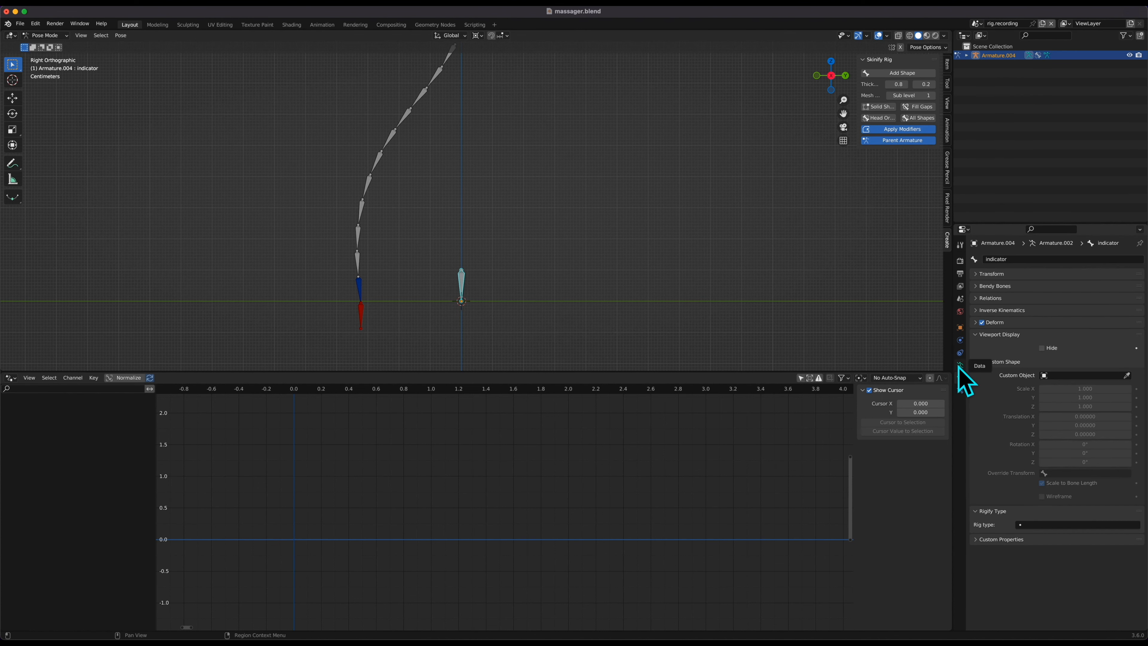
{"action": "left_click", "coordinate": [960, 366]}
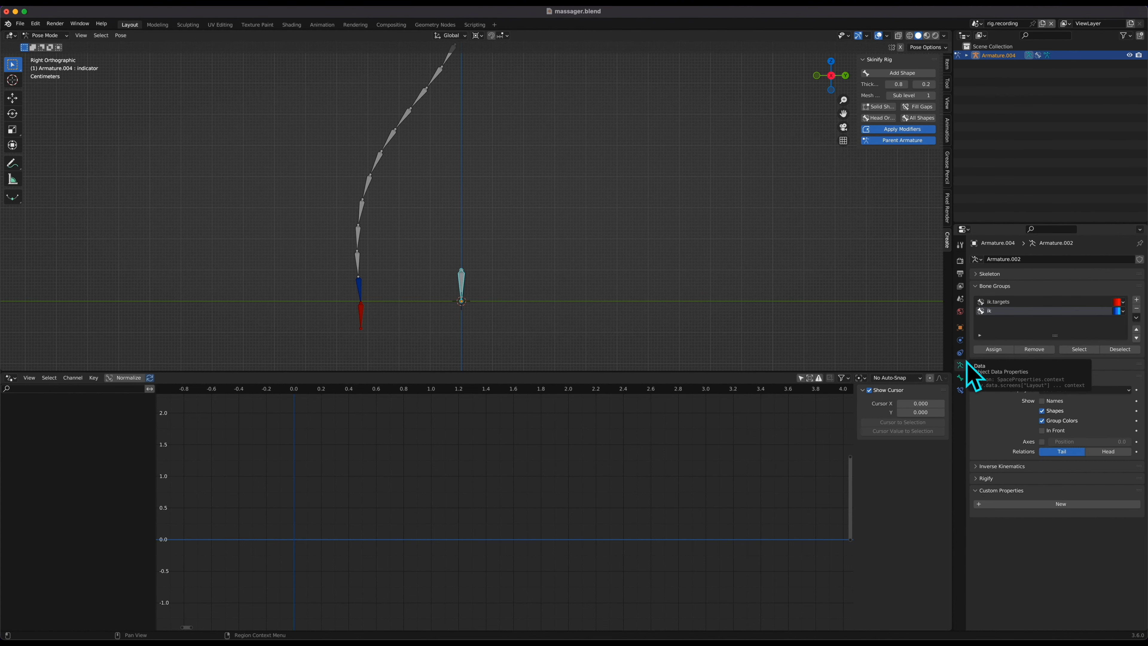
{"action": "left_click", "coordinate": [1137, 299]}
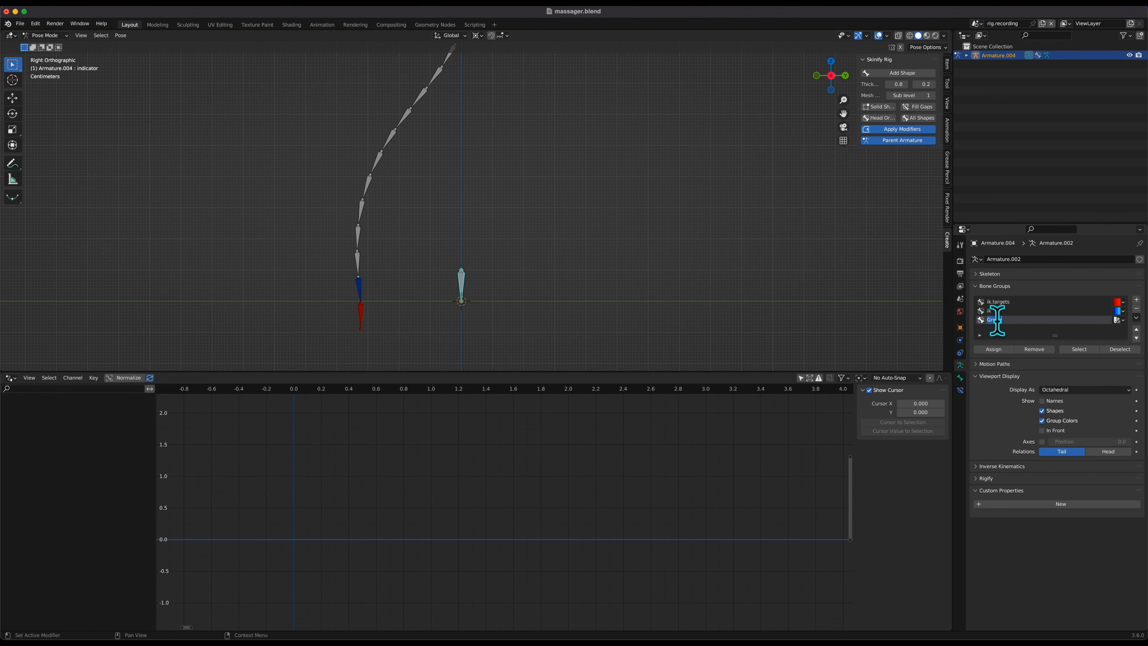
{"action": "type", "text": "indicator"}
{"action": "key", "text": "Return"}
{"action": "left_click", "coordinate": [1117, 319]}
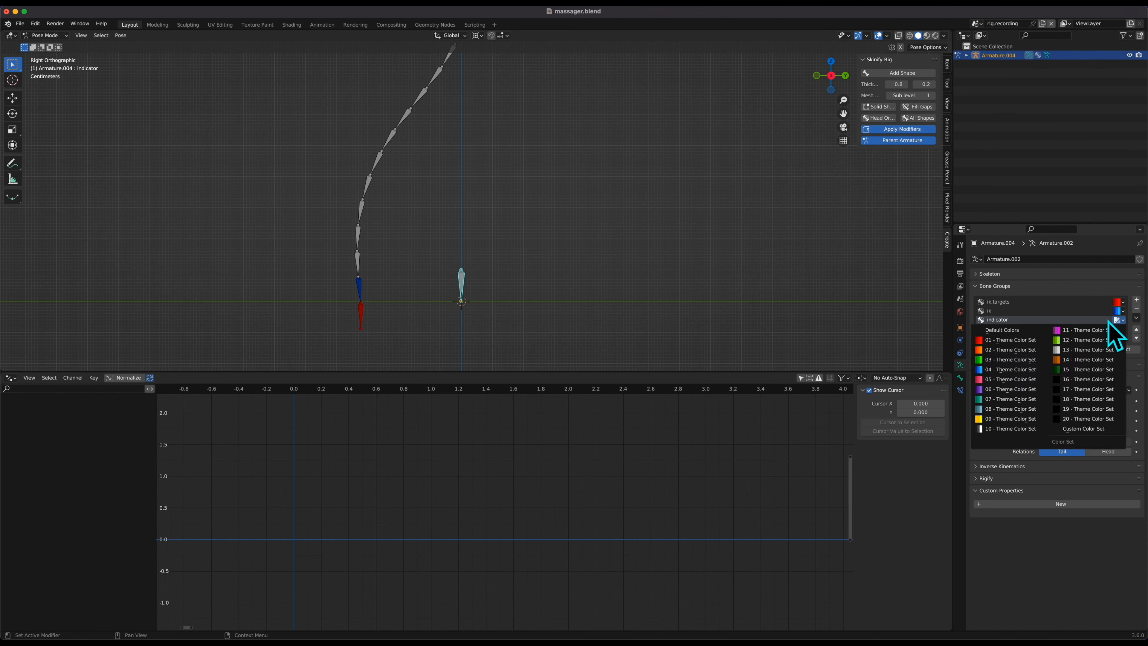
{"action": "left_click", "coordinate": [990, 419]}
Return to Object Mode and add a UV sphere at the world origin.
{"action": "scroll", "coordinate": [528, 278], "scroll_direction": "down", "scroll_amount": 1}
{"action": "scroll", "coordinate": [536, 292], "scroll_direction": "up", "scroll_amount": 1, "text": "shift"}
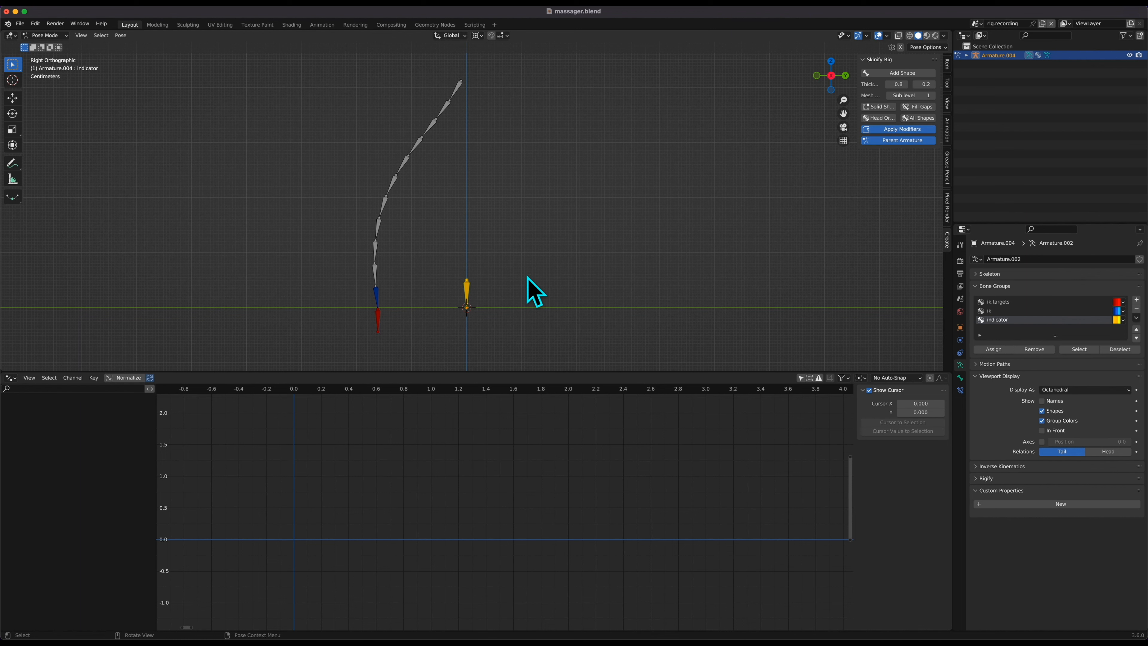
{"action": "key", "text": "ctrl+Tab"}
{"action": "left_click", "coordinate": [487, 147]}
{"action": "scroll", "coordinate": [496, 152], "scroll_direction": "down", "scroll_amount": 5, "text": "shift"}
{"action": "scroll", "coordinate": [496, 152], "scroll_direction": "down", "scroll_amount": 1, "text": "ctrl"}
{"action": "scroll", "coordinate": [496, 158], "scroll_direction": "down", "scroll_amount": 1}
{"action": "key", "text": "shift+a"}
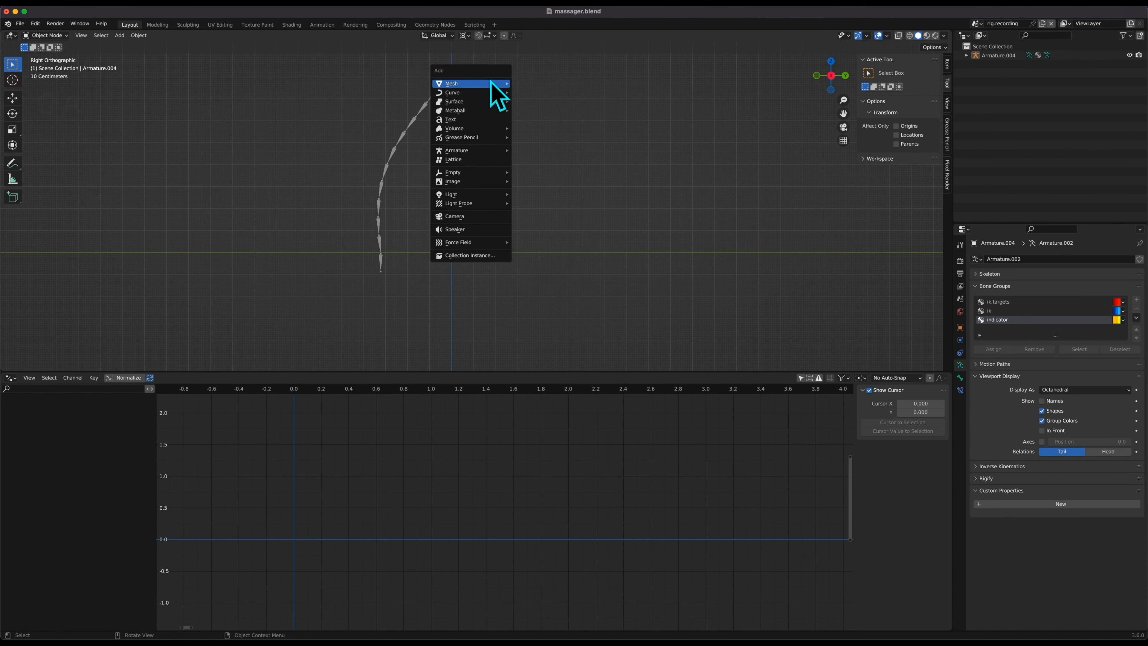
{"action": "mouse_move", "coordinate": [492, 83]}
{"action": "left_click", "coordinate": [543, 111]}
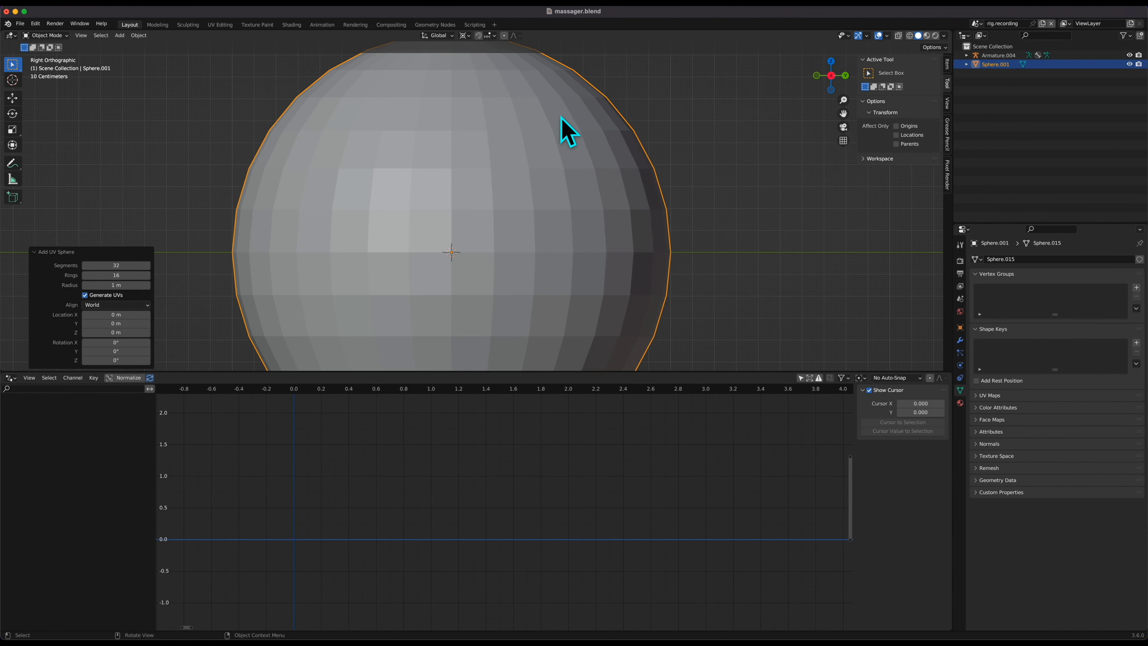
Shade the sphere smooth and give it a level 2 subdivision surface.
{"action": "scroll", "coordinate": [703, 156], "scroll_direction": "down", "scroll_amount": 3}
{"action": "right_click", "coordinate": [679, 164]}
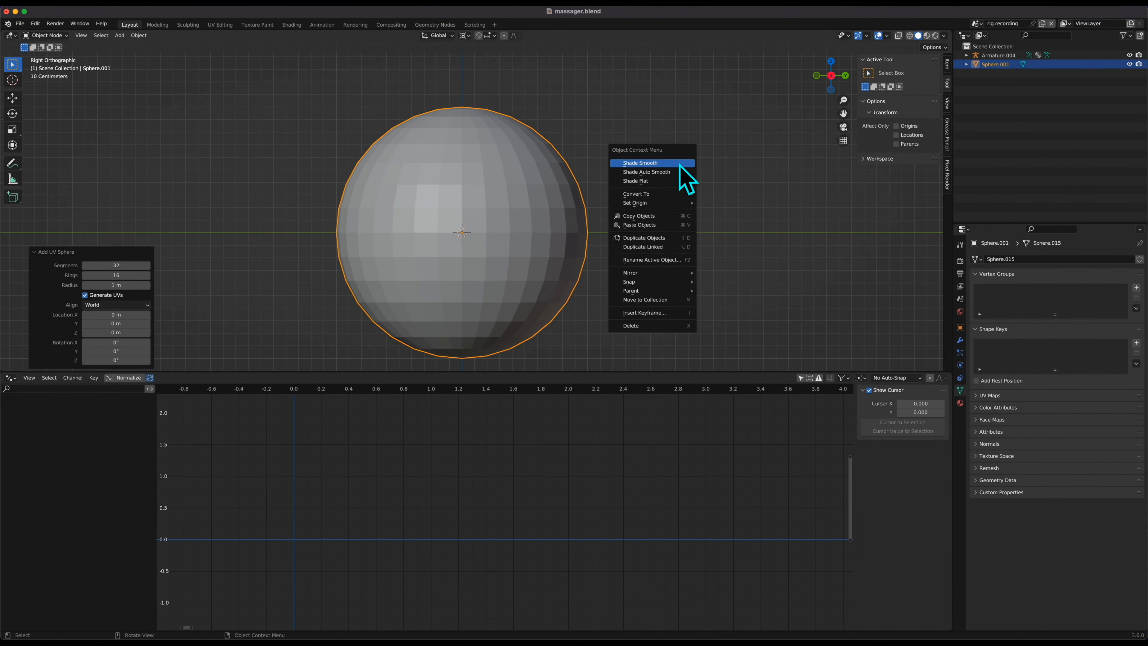
{"action": "key", "text": "s"}
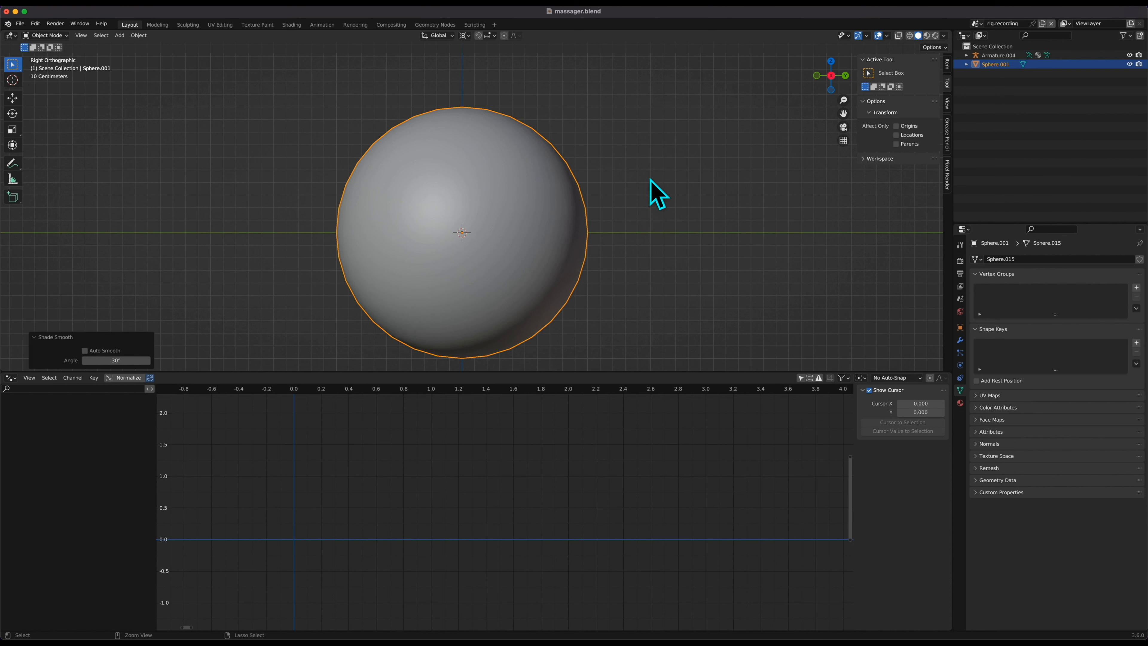
{"action": "key", "text": "ctrl+2"}
Move the sphere 1 m down along Z so its top meets the world origin, and turn on X-ray display.
{"action": "key", "text": "g"}
{"action": "key", "text": "z"}
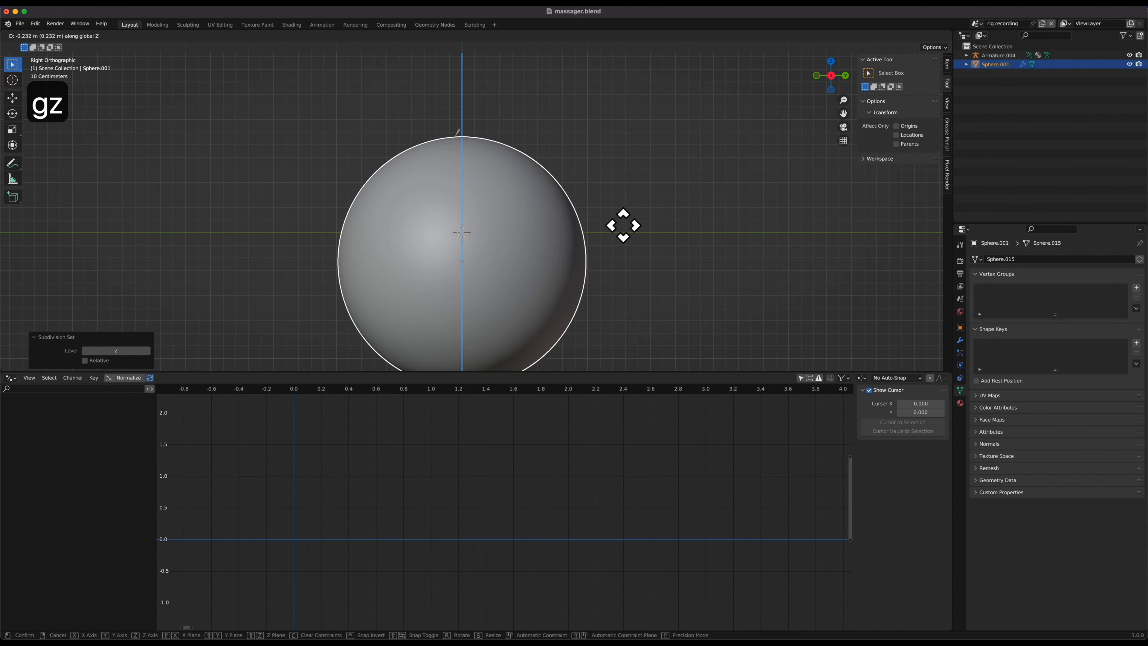
{"action": "left_click", "coordinate": [616, 318]}
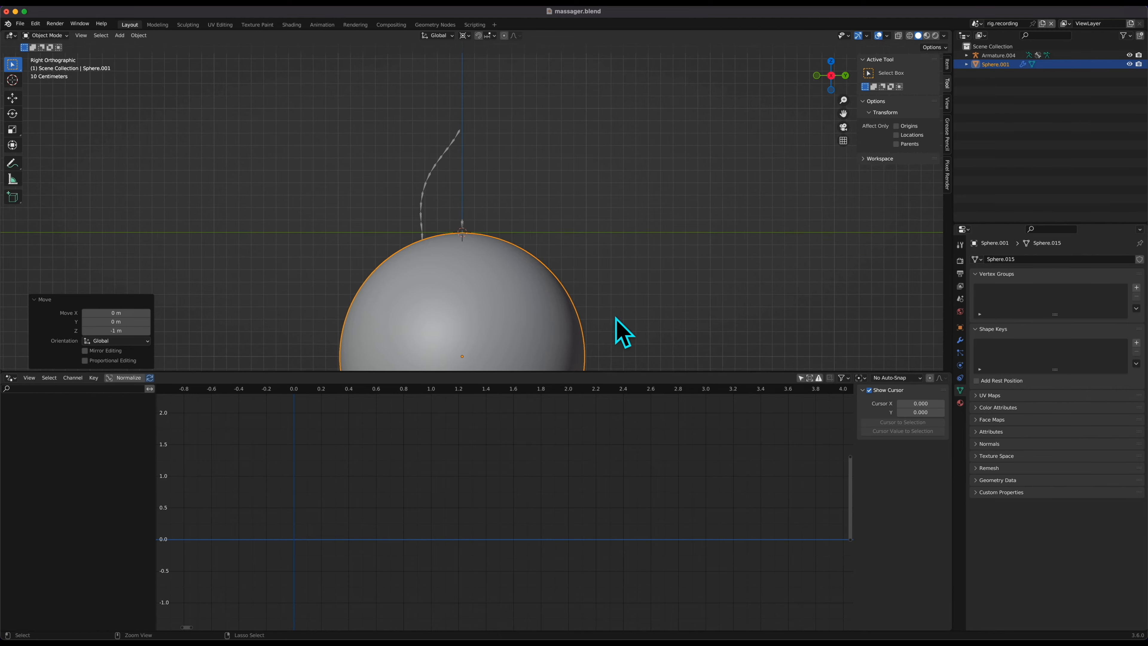
{"action": "scroll", "coordinate": [617, 319], "scroll_direction": "down", "scroll_amount": 2}
{"action": "key", "text": "alt+z"}
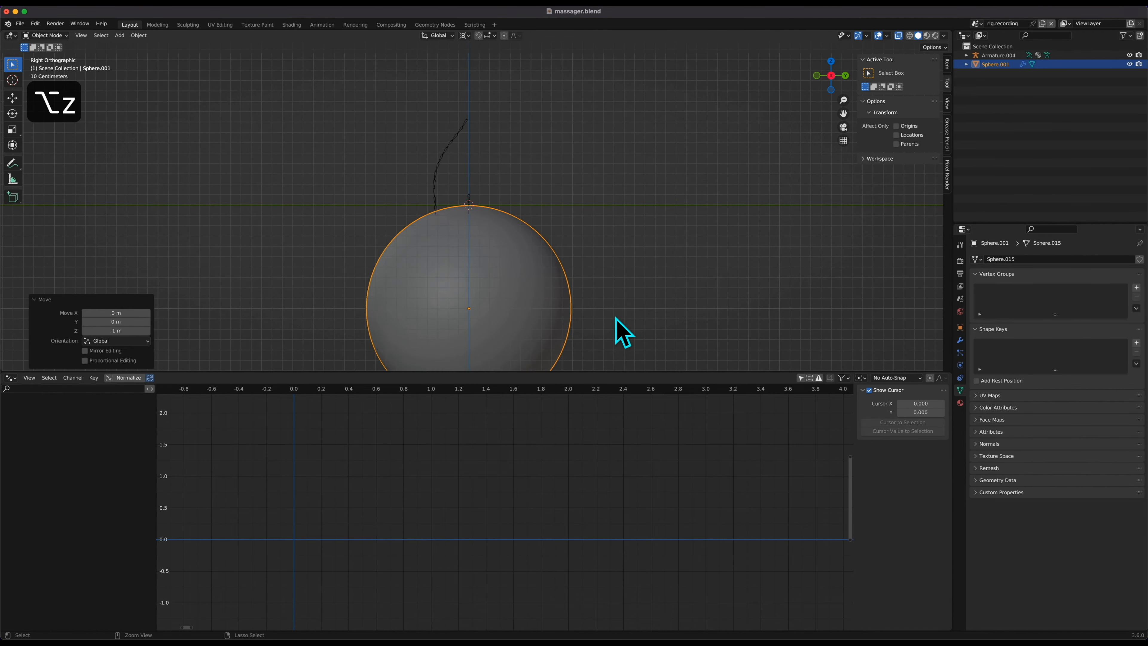
{"action": "scroll", "coordinate": [617, 319], "scroll_direction": "up", "scroll_amount": 8}
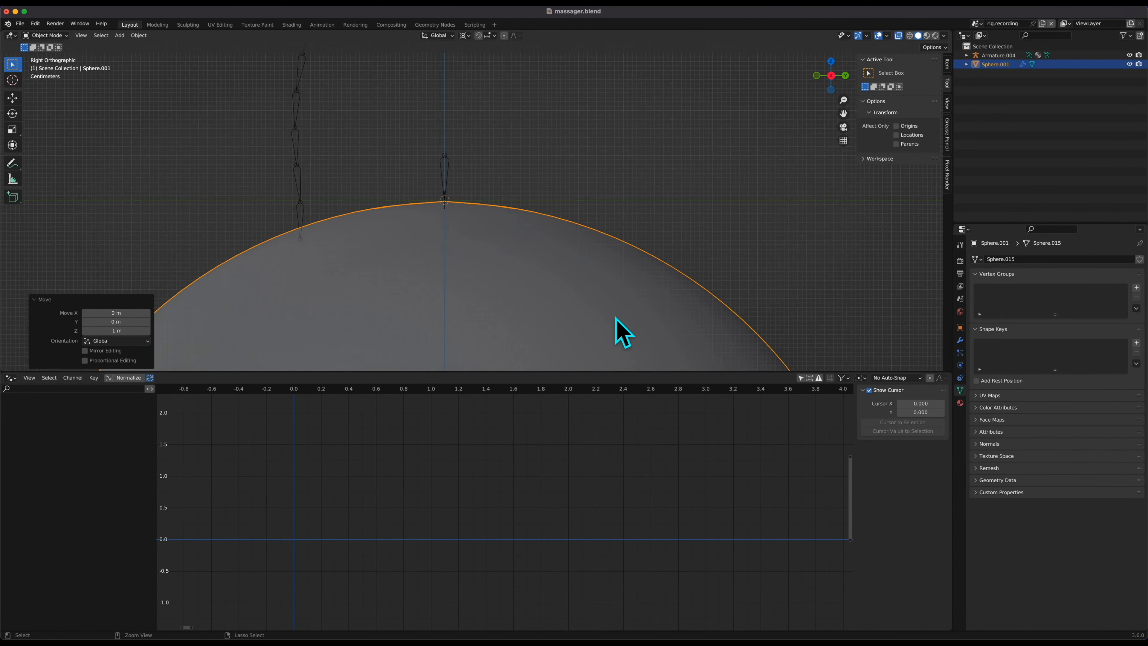
{"action": "scroll", "coordinate": [616, 319], "scroll_direction": "down", "scroll_amount": 6}
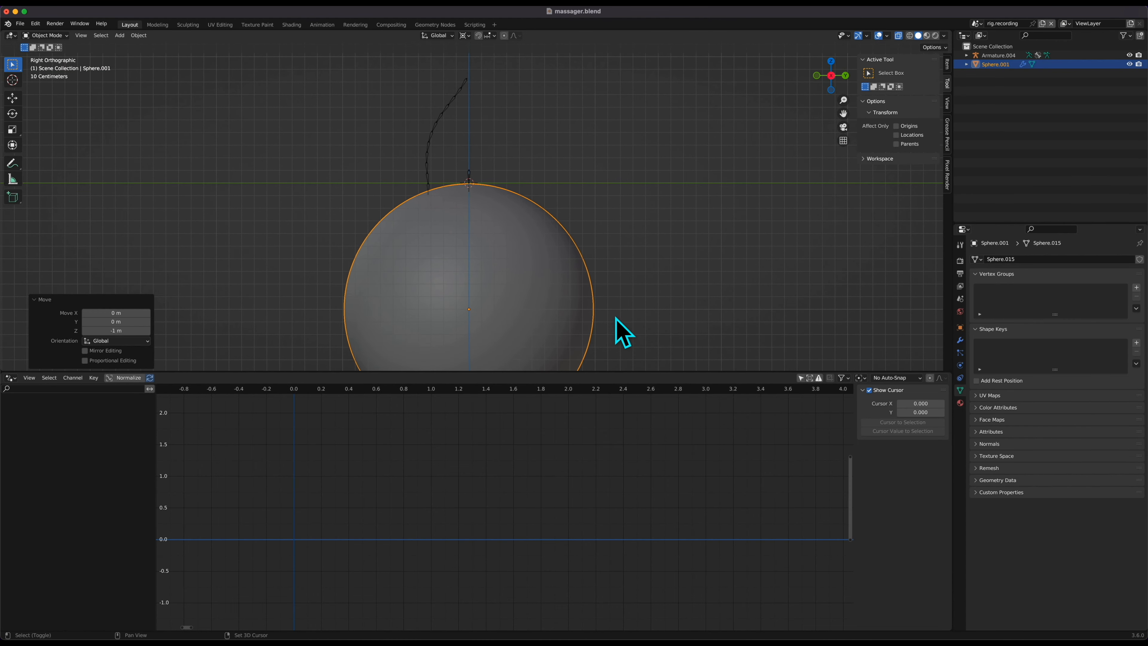
In Pose Mode, add a Shrinkwrap bone constraint to the ik.target bone.
{"action": "key", "text": "ctrl+Tab"}
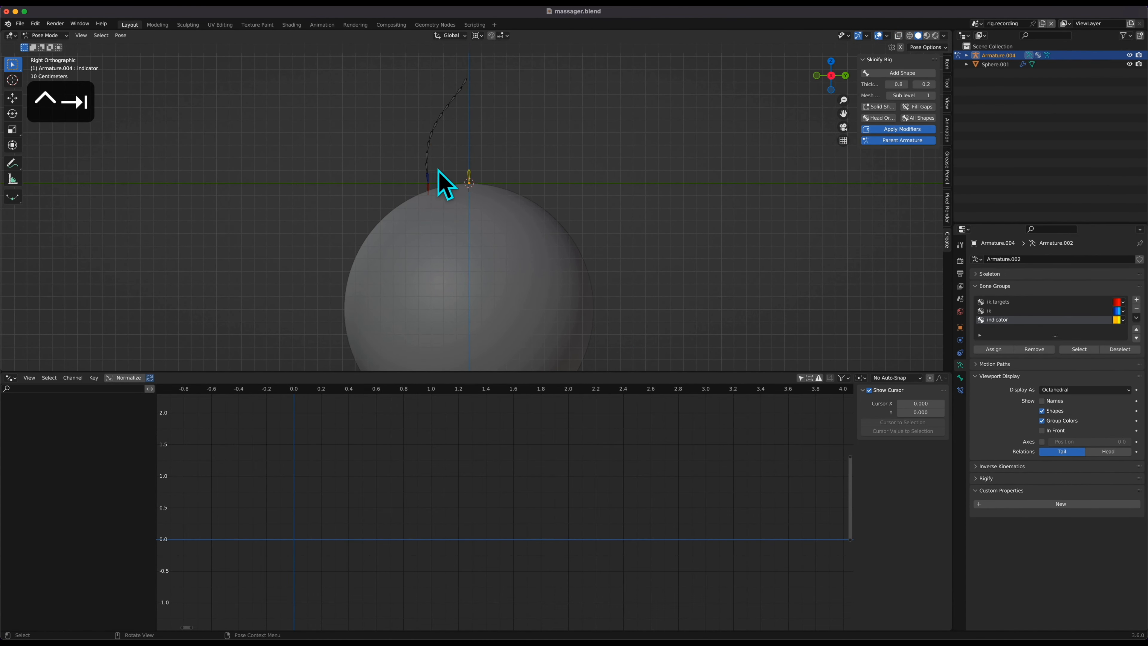
{"action": "left_click", "coordinate": [429, 189]}
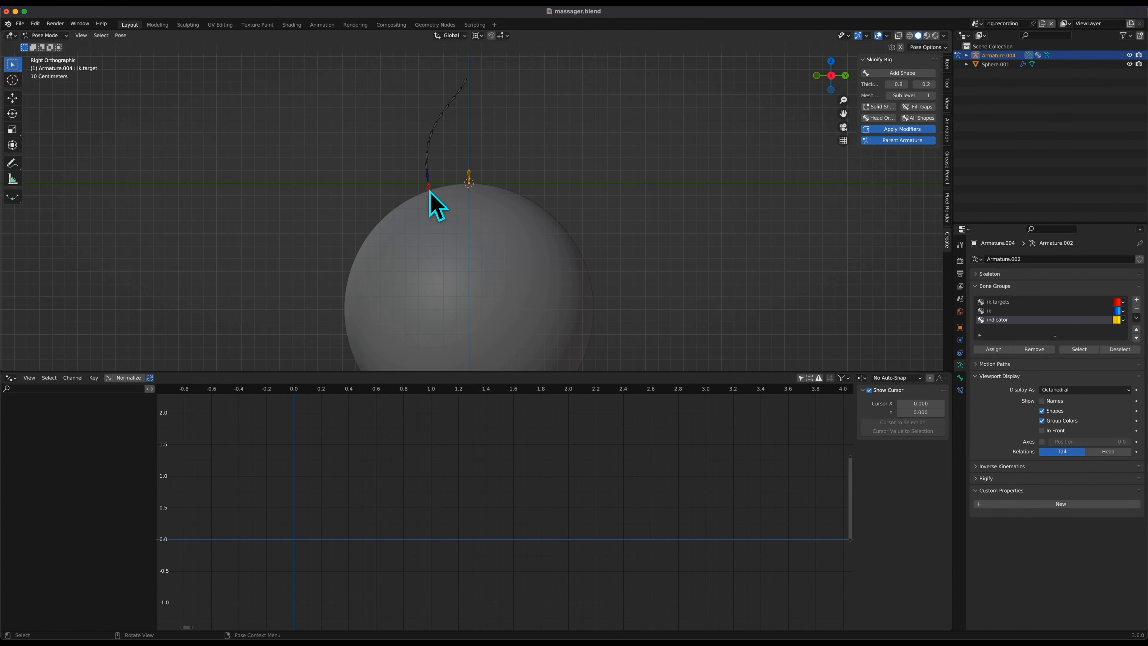
{"action": "left_click", "coordinate": [960, 390]}
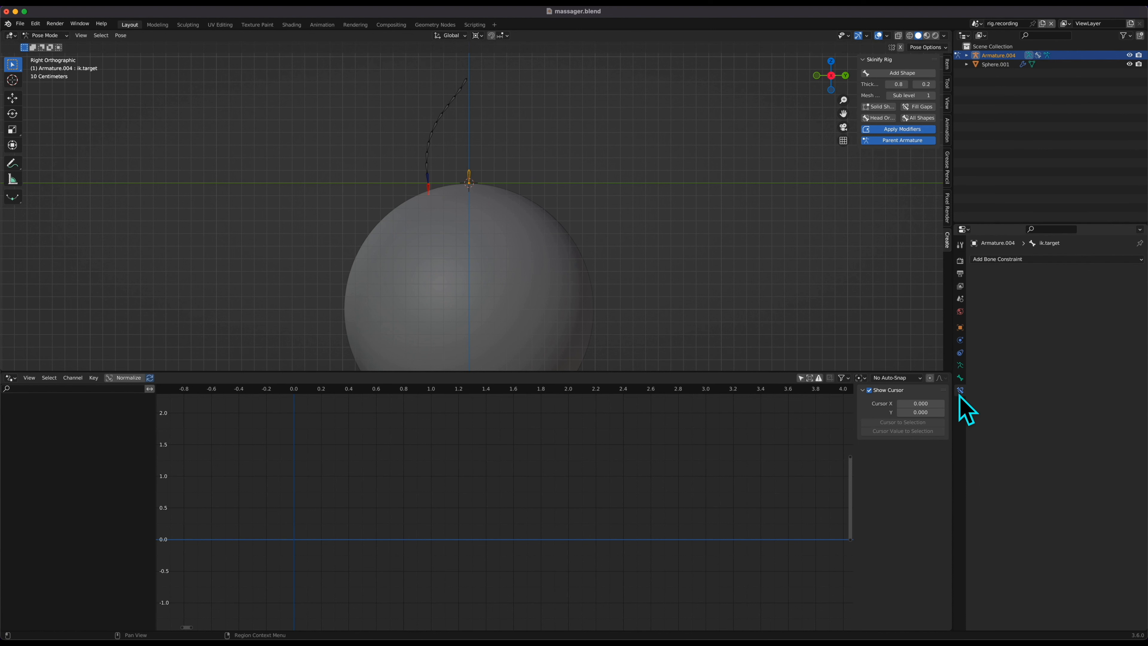
{"action": "left_click", "coordinate": [1094, 259]}
{"action": "left_click", "coordinate": [1116, 343]}
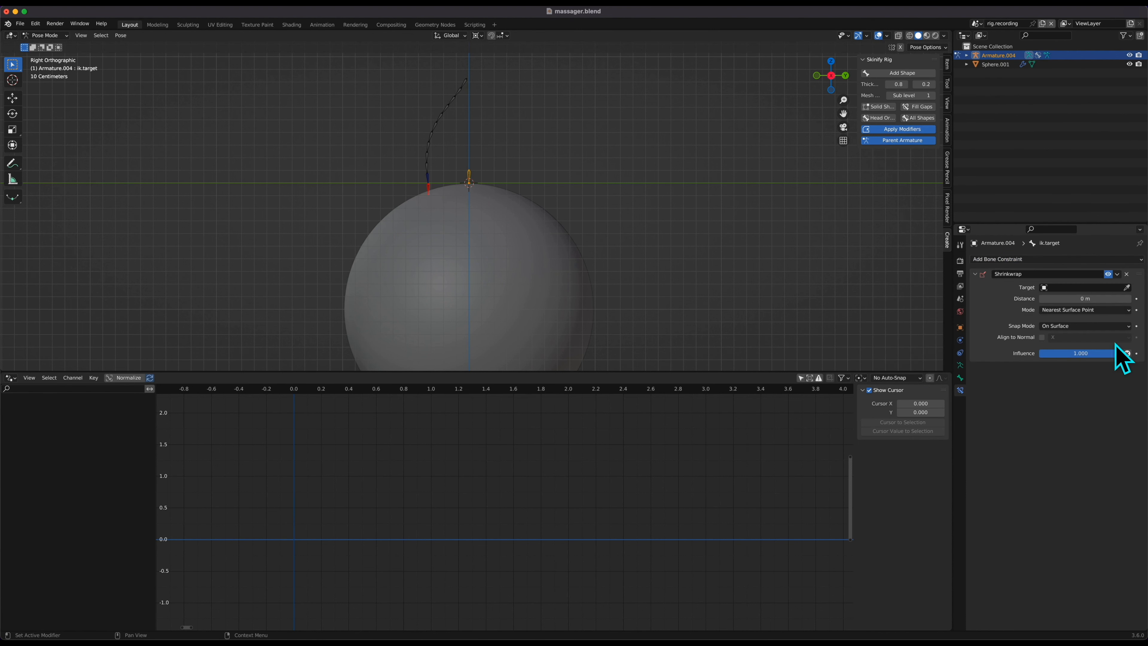
Target the Shrinkwrap constraint to Sphere.001, with Target Normal Project mode and Above Surface snapping.
{"action": "left_click", "coordinate": [1127, 287]}
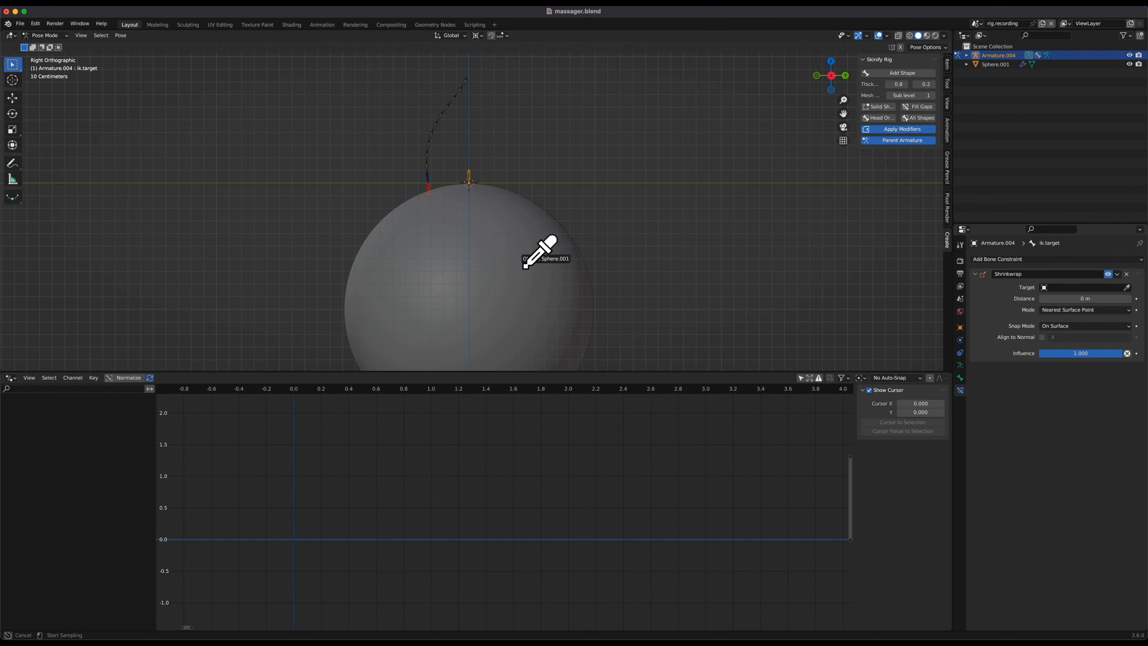
{"action": "left_click", "coordinate": [1111, 311]}
{"action": "left_click", "coordinate": [1081, 351]}
{"action": "left_click", "coordinate": [1093, 325]}
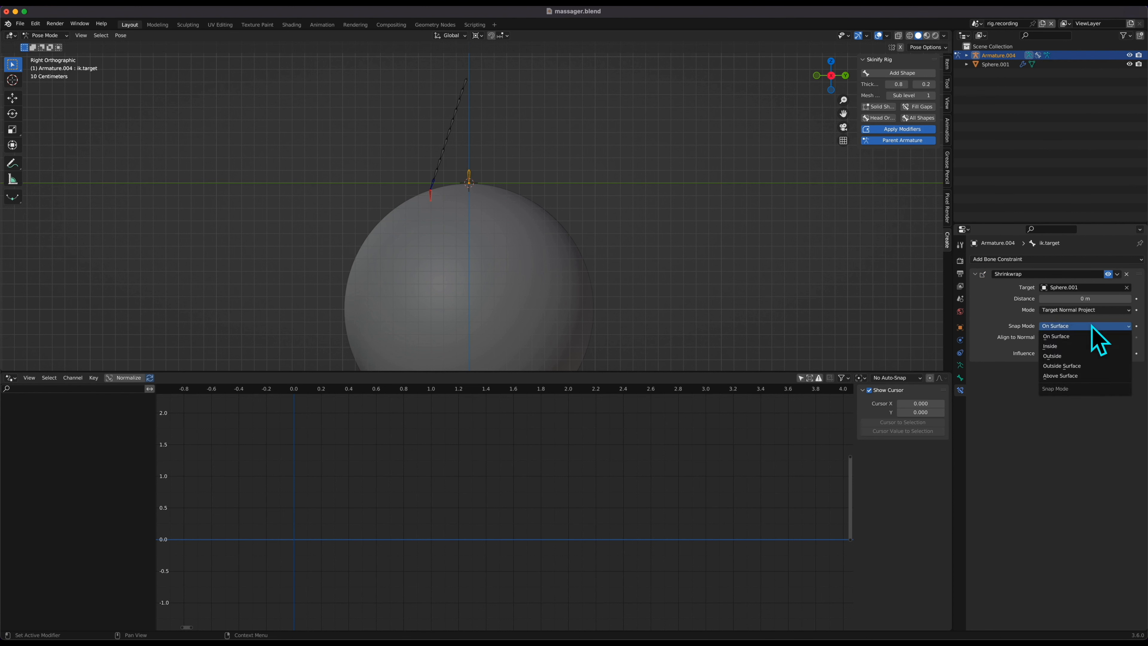
{"action": "left_click", "coordinate": [1070, 375]}
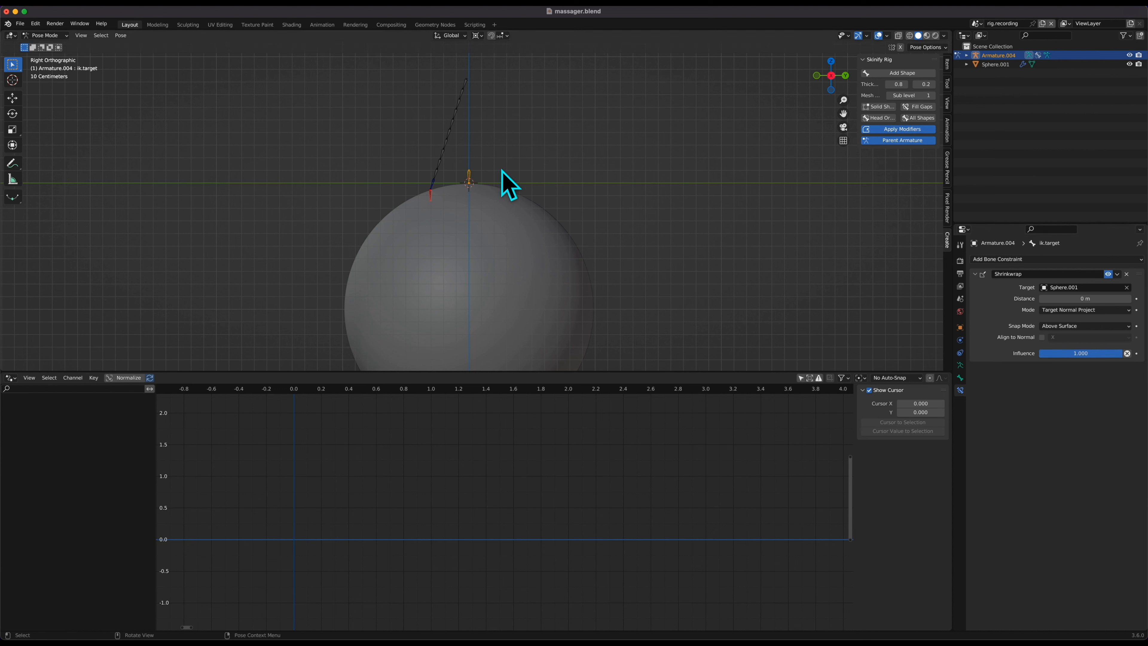
Return to Object Mode and test the Shrinkwrap constraint by trial-moving the armature freely and along Z over the sphere.
{"action": "key", "text": "ctrl+Tab"}
{"action": "key", "text": "ctrl+Tab"}
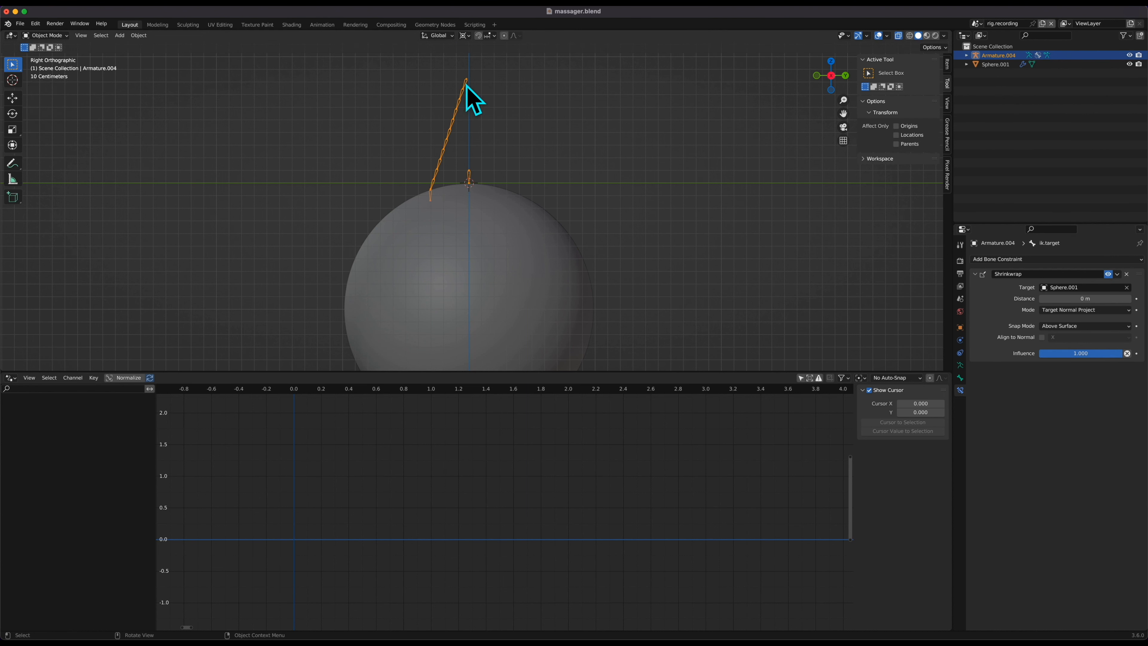
{"action": "key", "text": "g"}
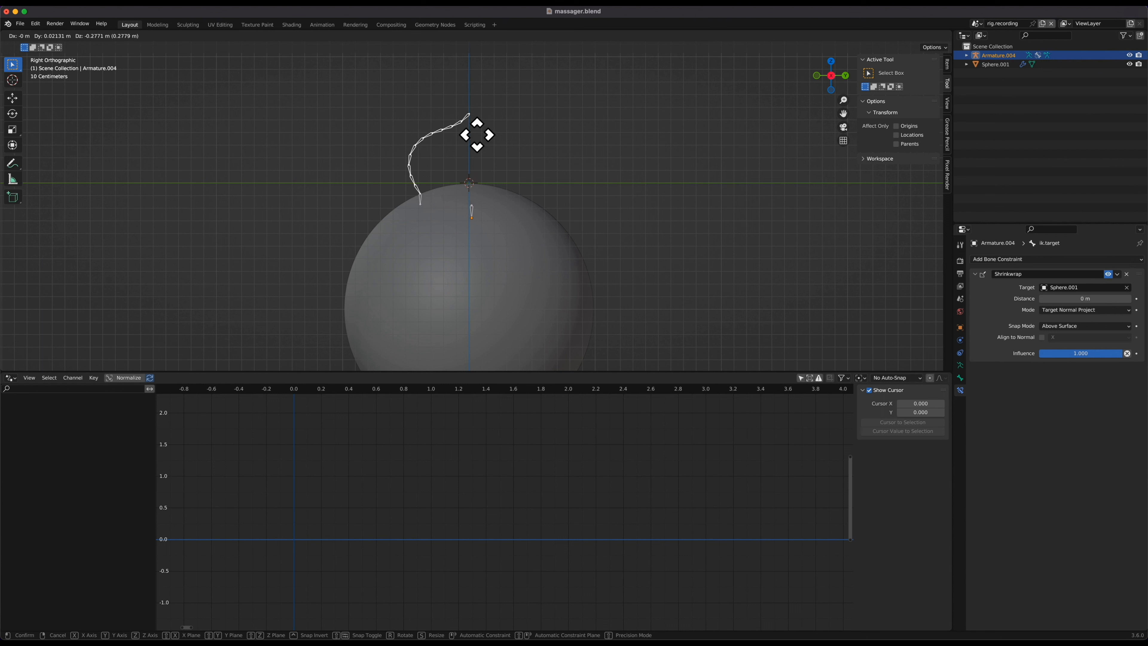
{"action": "key", "text": "z"}
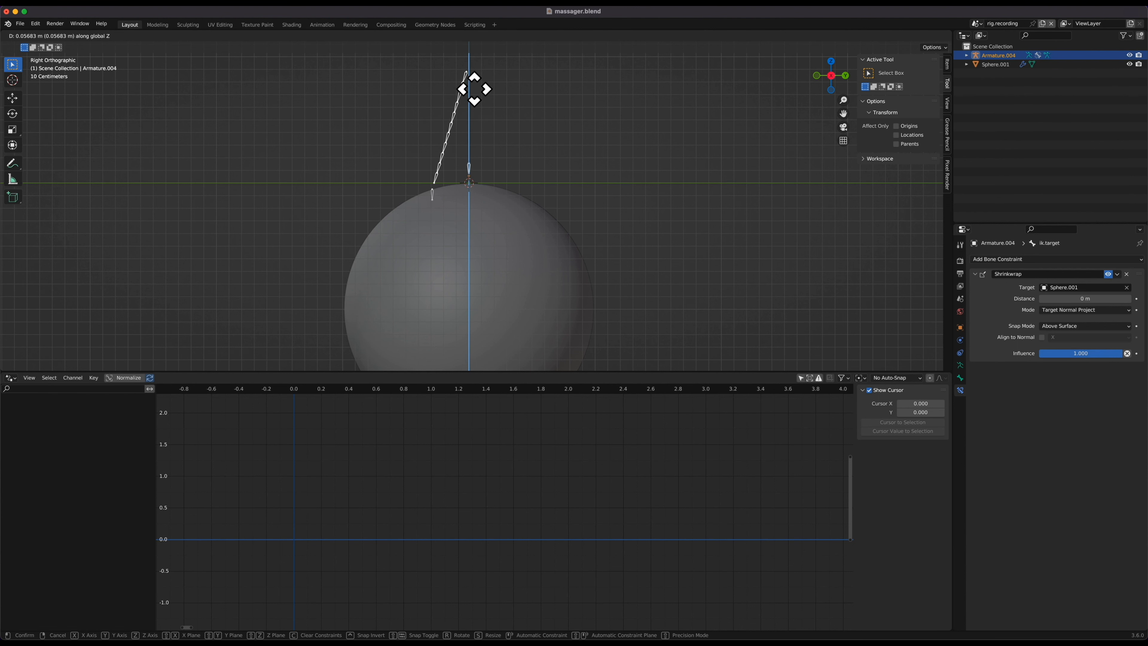
{"action": "key", "text": "Escape"}
Move the armature about 0.06 m down along Z toward the sphere.
{"action": "scroll", "coordinate": [490, 181], "scroll_direction": "up", "scroll_amount": 2, "text": "ctrl"}
{"action": "key", "text": "g"}
{"action": "key", "text": "z"}
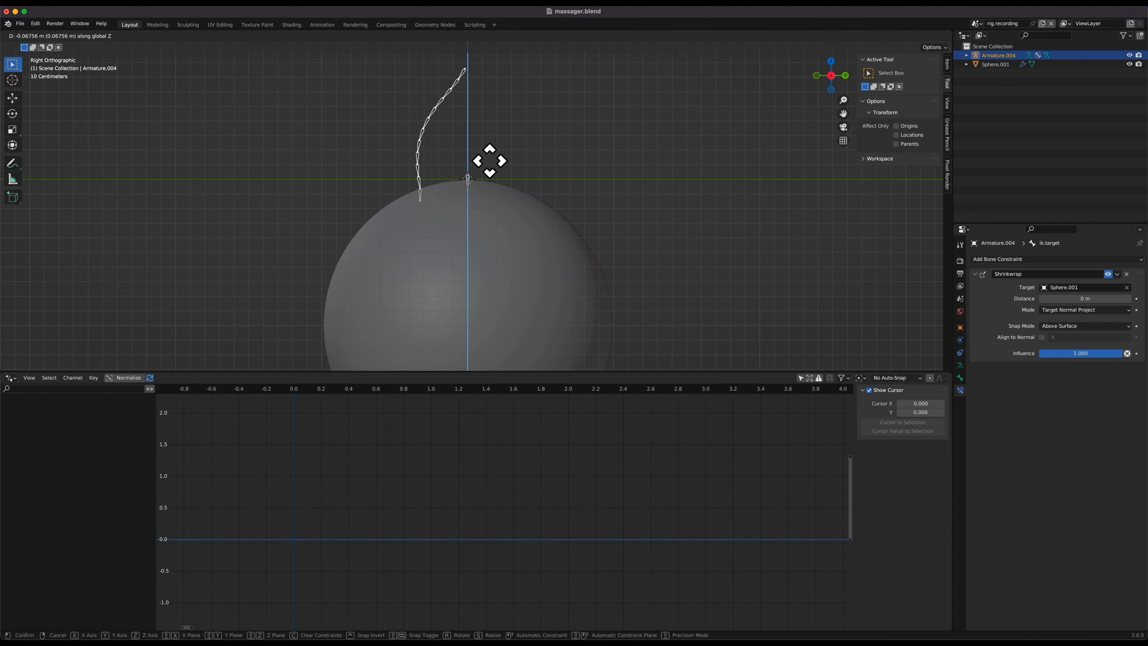
{"action": "left_click", "coordinate": [489, 160]}
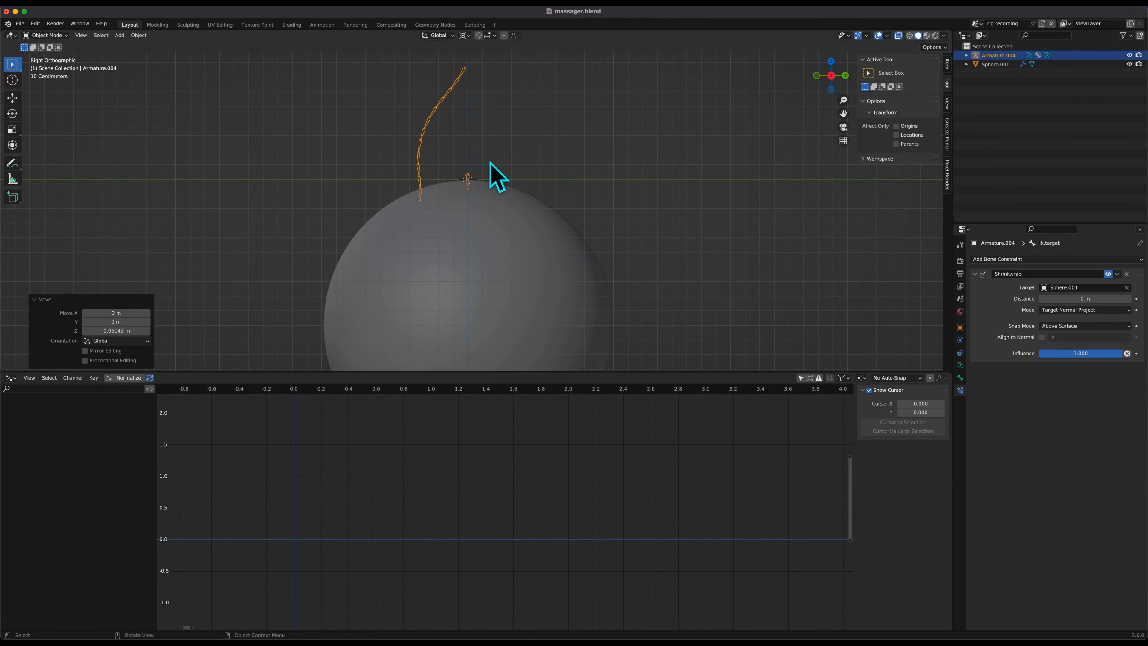
Back in Pose Mode, add a driver to the Influence of the ik.target bone's Shrinkwrap constraint.
{"action": "key", "text": "ctrl+Tab"}
{"action": "left_click", "coordinate": [470, 176]}
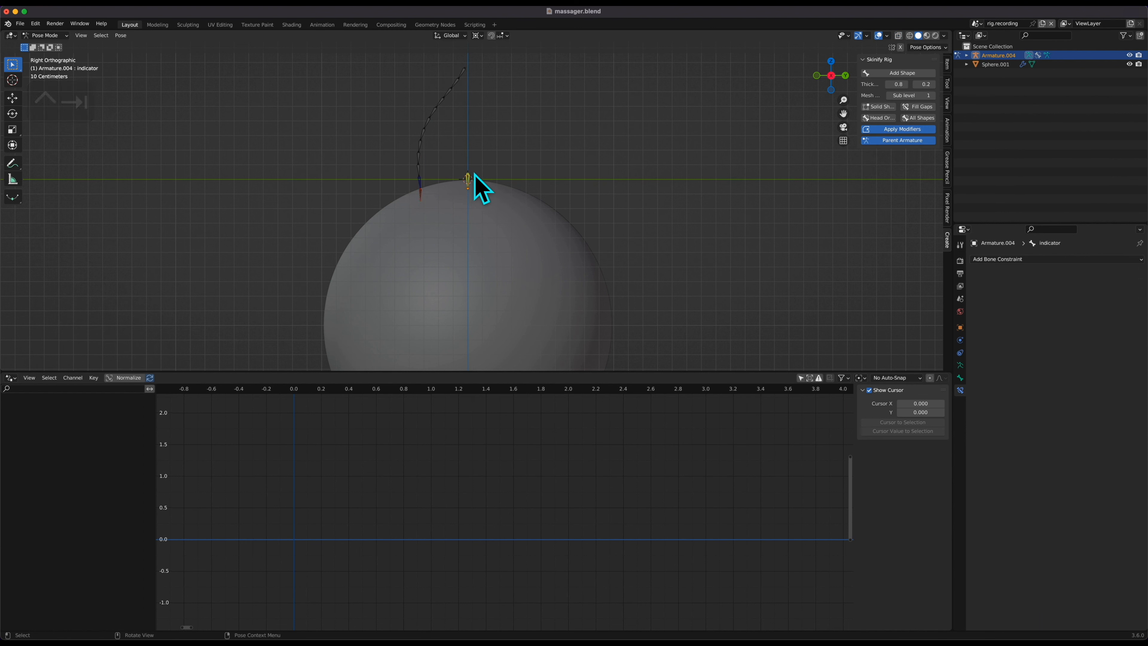
{"action": "left_click", "coordinate": [421, 190]}
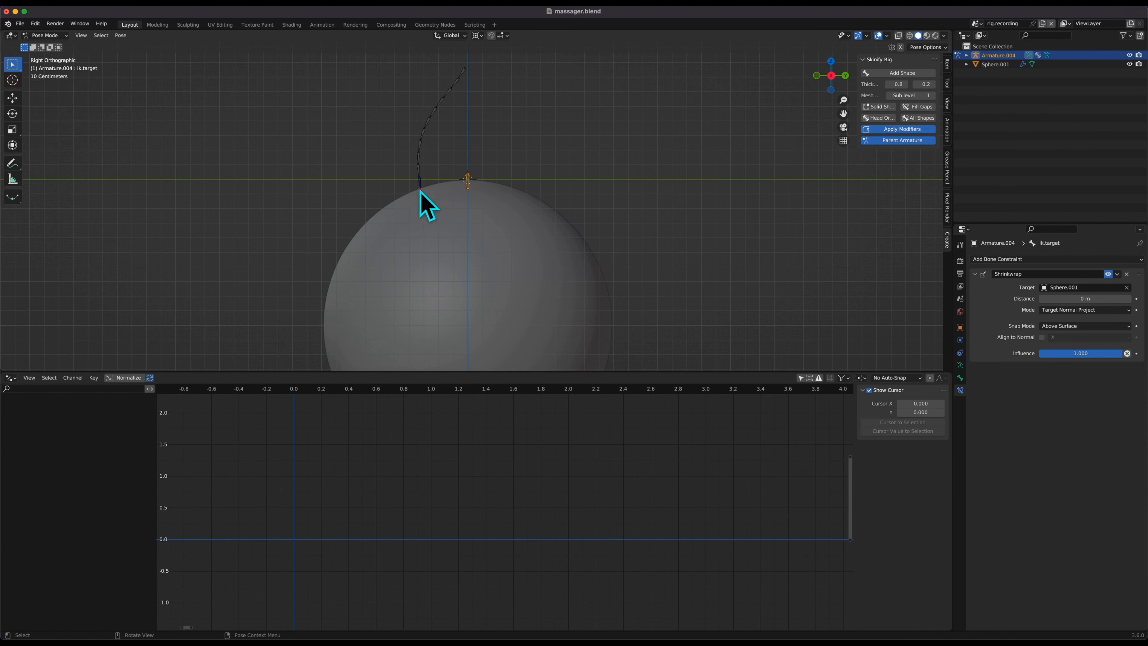
{"action": "right_click", "coordinate": [1097, 351]}
{"action": "key", "text": "Escape"}
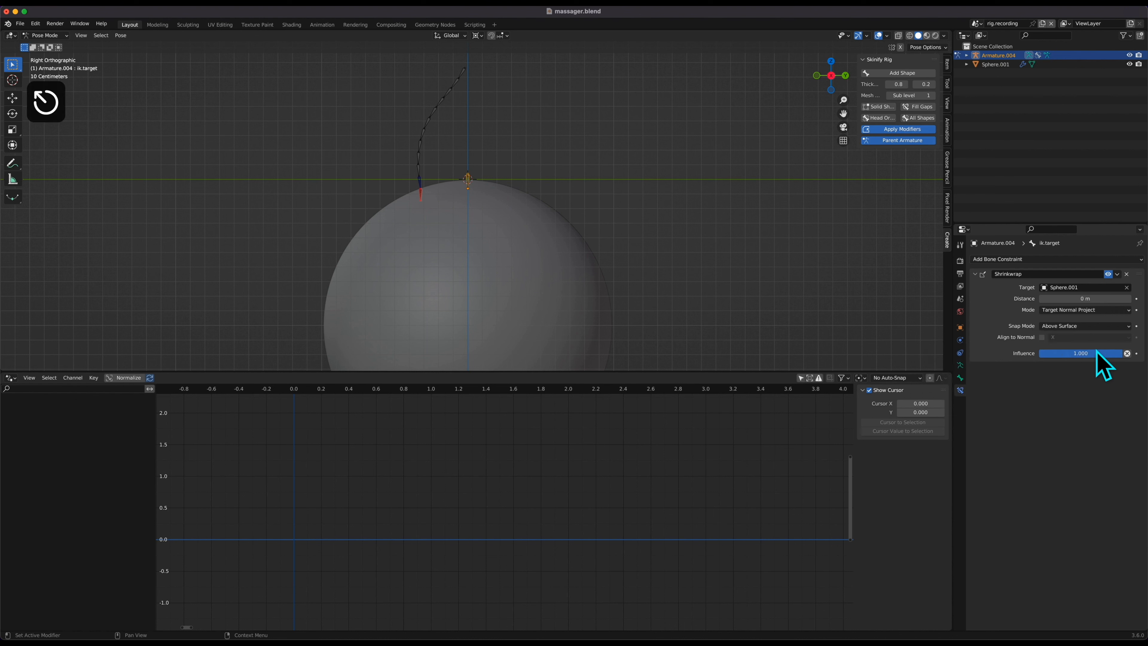
{"action": "right_click", "coordinate": [1094, 355]}
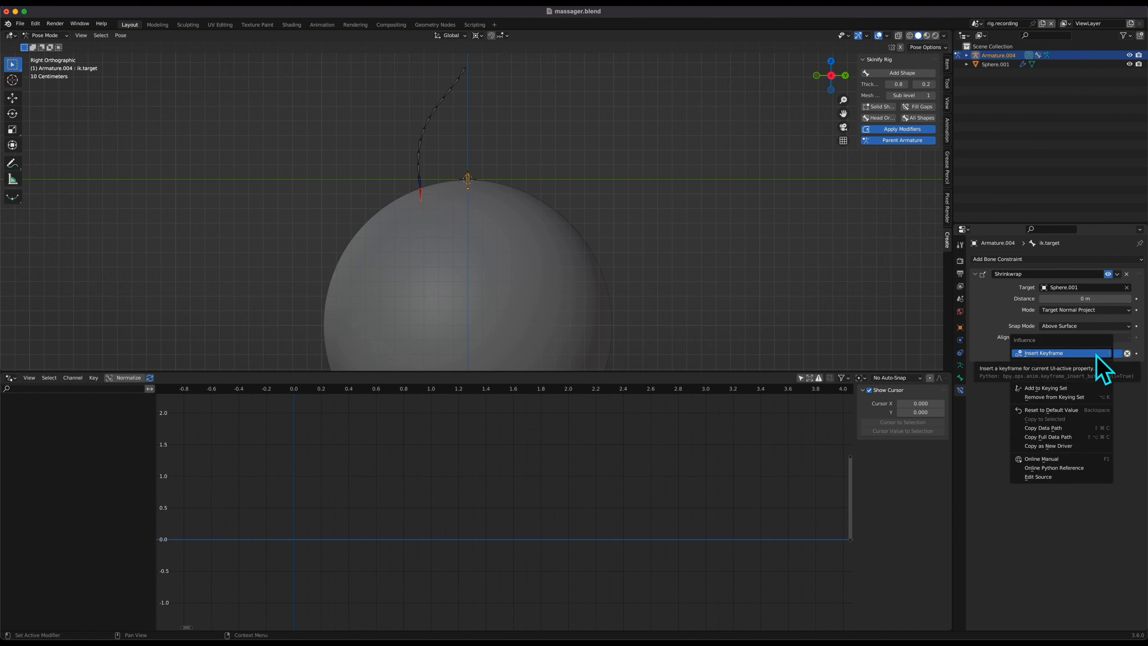
{"action": "left_click", "coordinate": [1070, 368]}
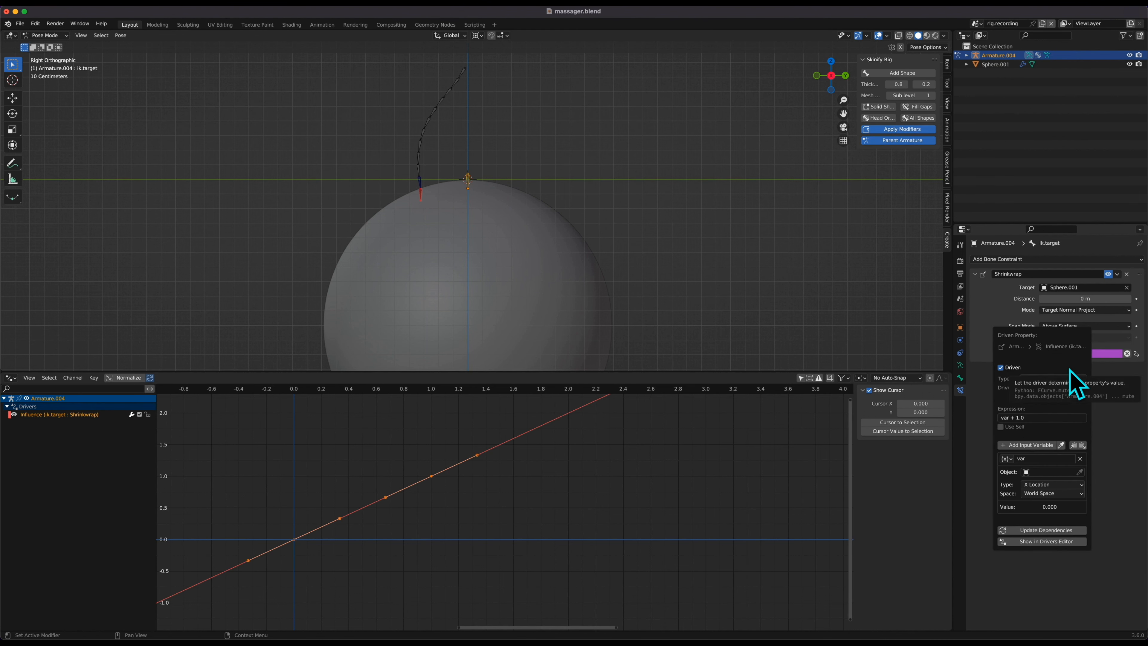
Select the Influence driver's curve and change its input variable type to Distance.
{"action": "scroll", "coordinate": [578, 505], "scroll_direction": "down", "scroll_amount": 6}
{"action": "left_click", "coordinate": [555, 507]}
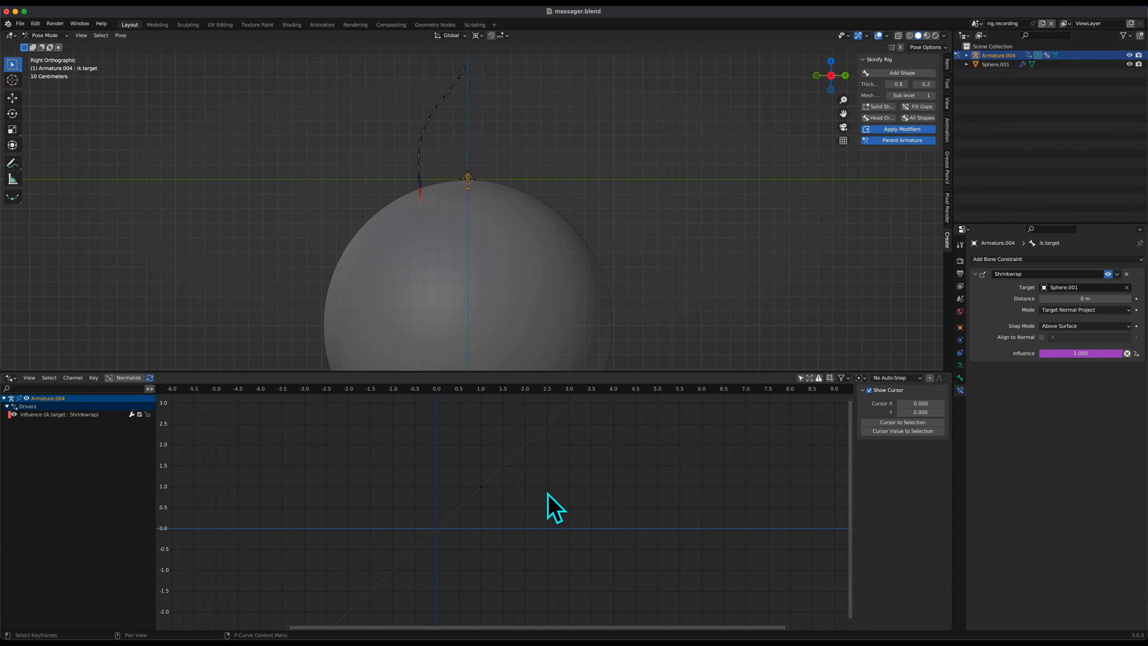
{"action": "left_click", "coordinate": [482, 487]}
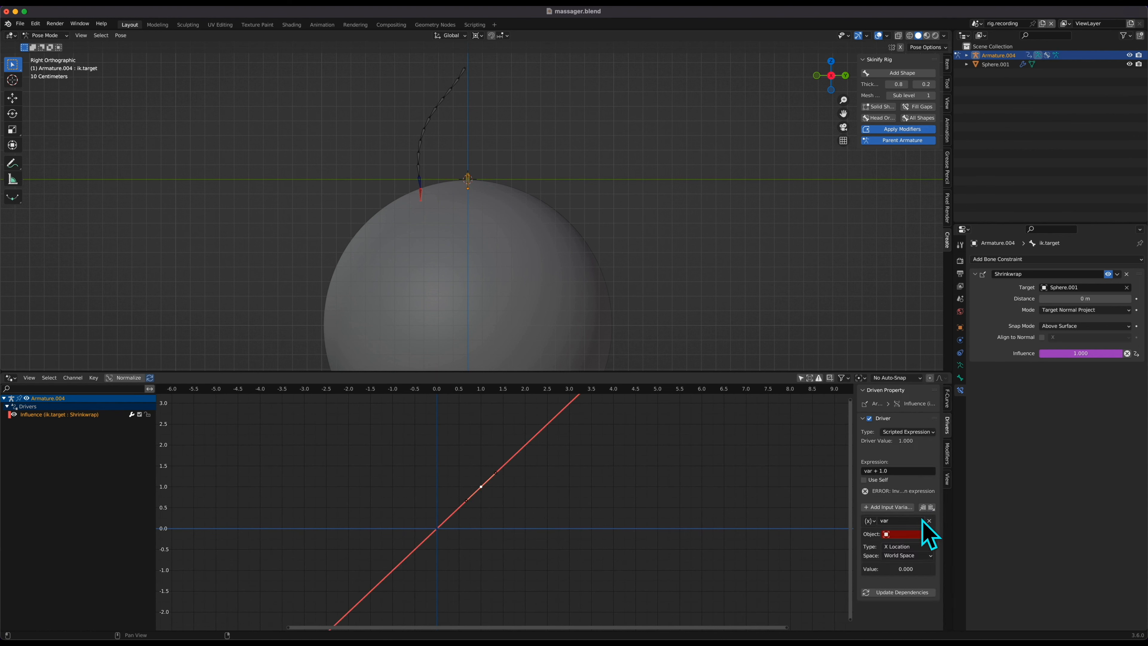
{"action": "left_click", "coordinate": [869, 521]}
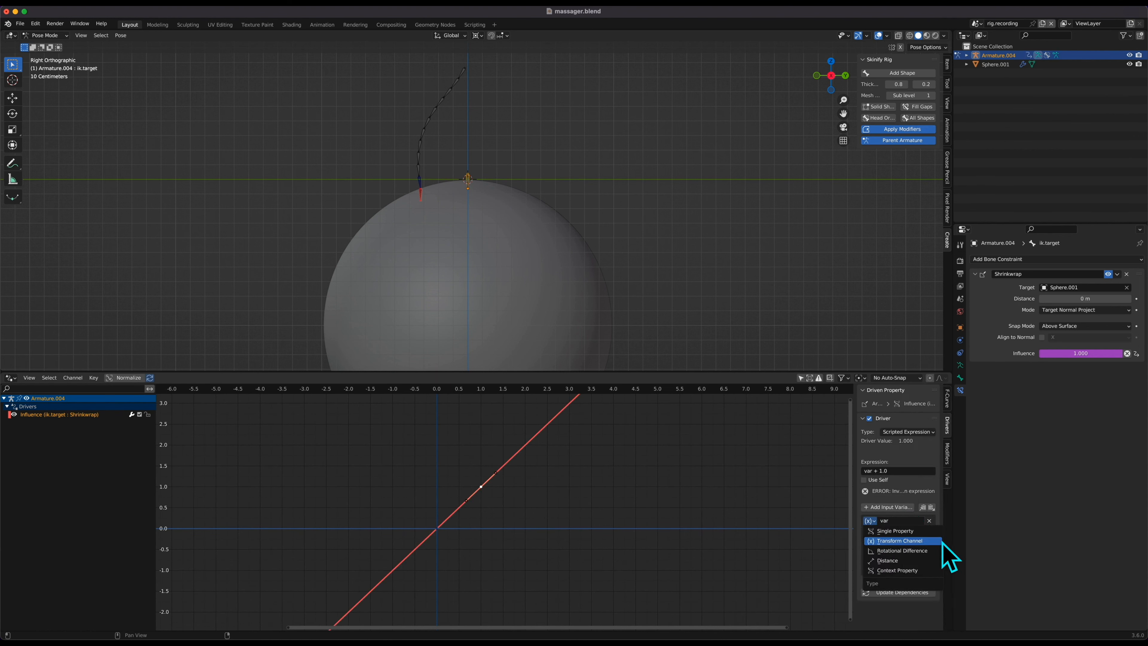
{"action": "left_click", "coordinate": [899, 561]}
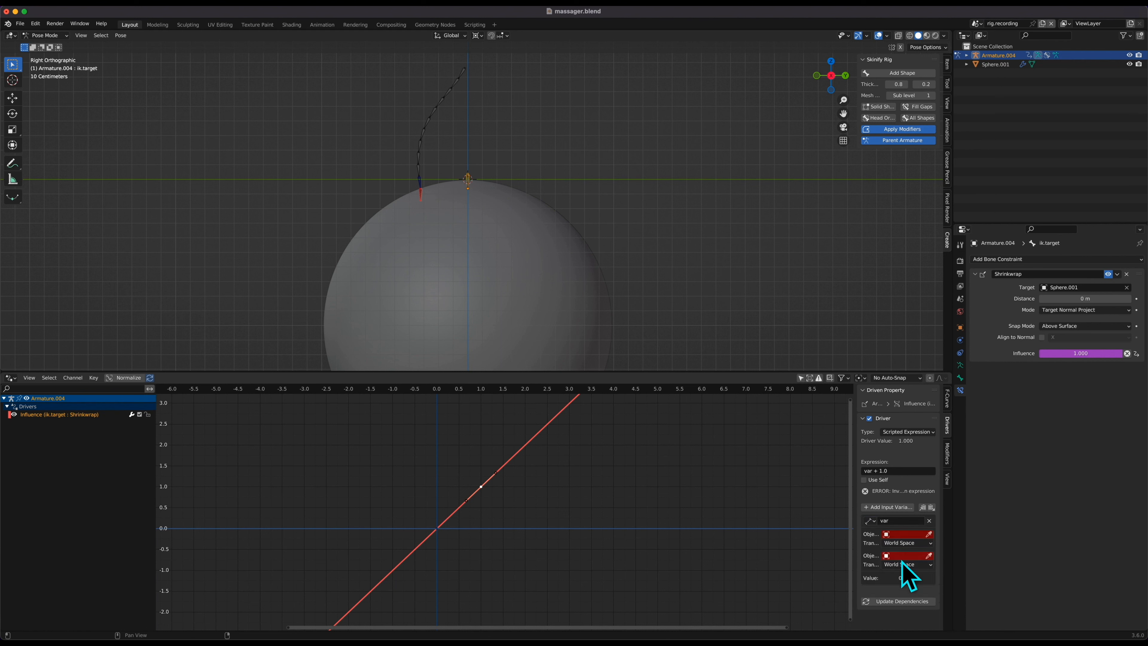
Set the distance variable's two targets to the armature's indicator bone and Sphere.001.
{"action": "left_click", "coordinate": [929, 534]}
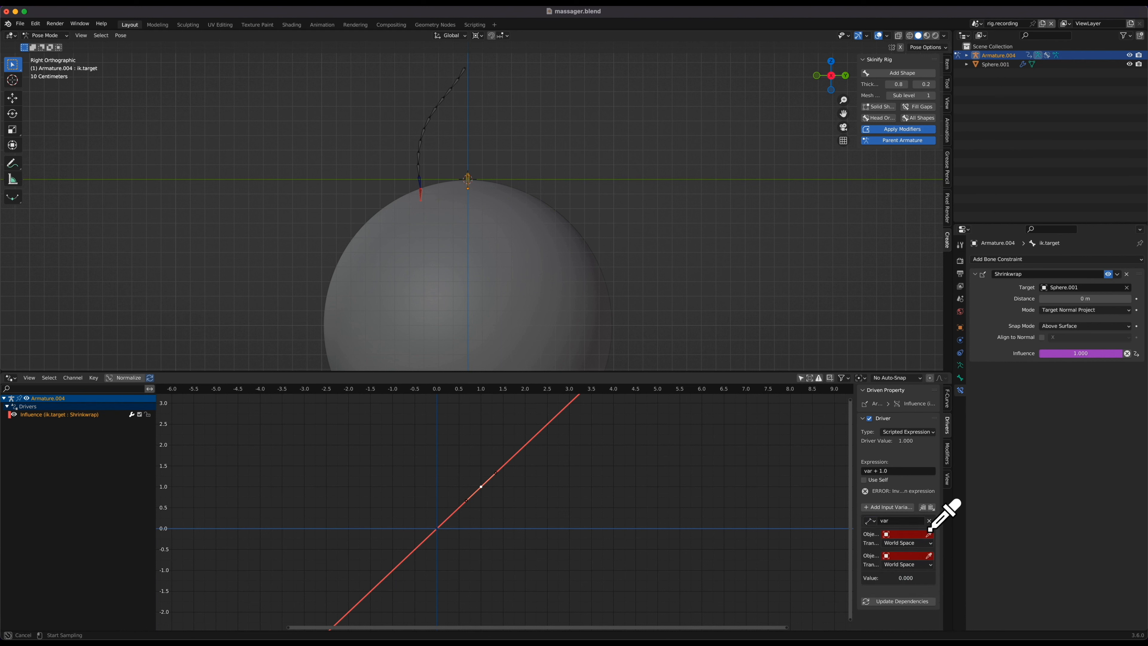
{"action": "left_click", "coordinate": [417, 153]}
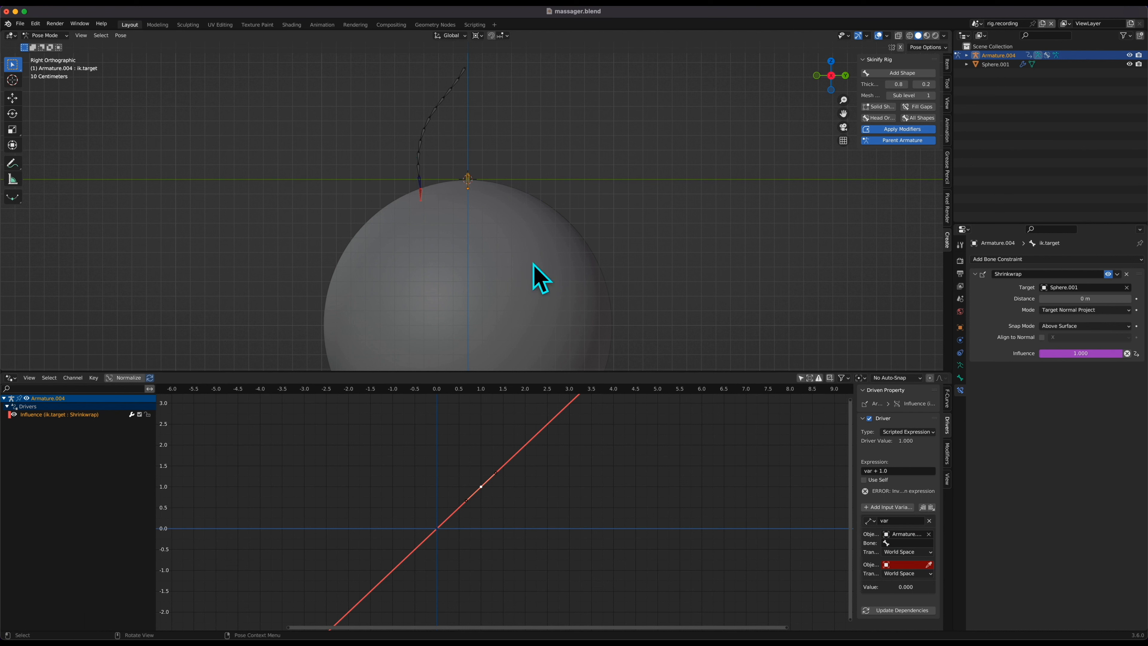
{"action": "left_click", "coordinate": [905, 543]}
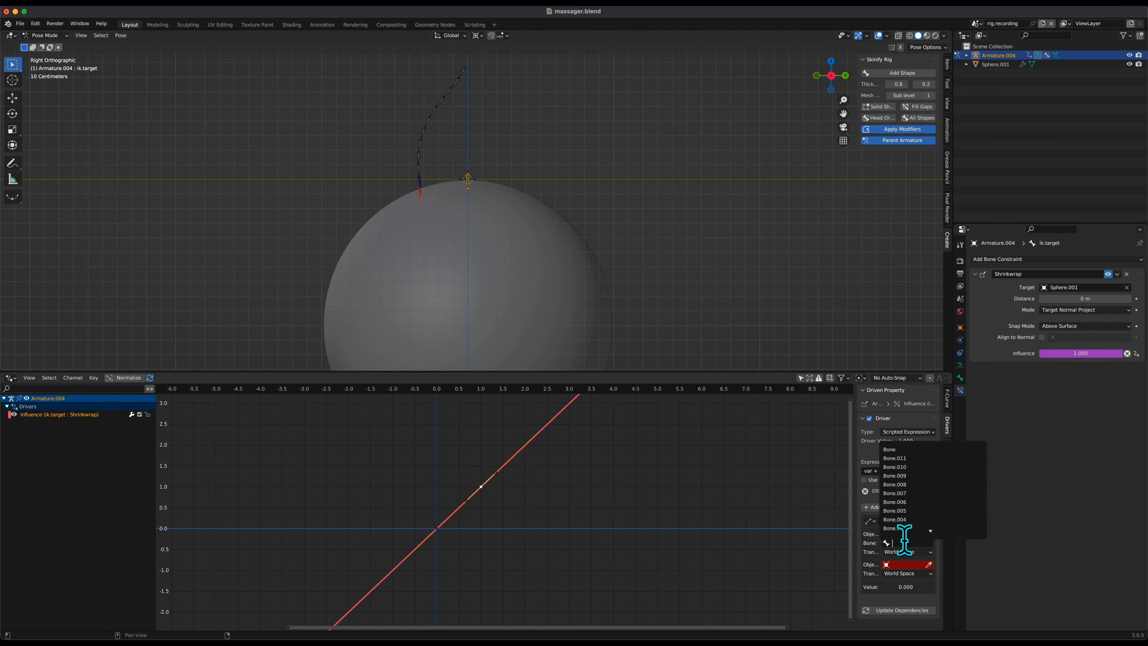
{"action": "type", "text": "in"}
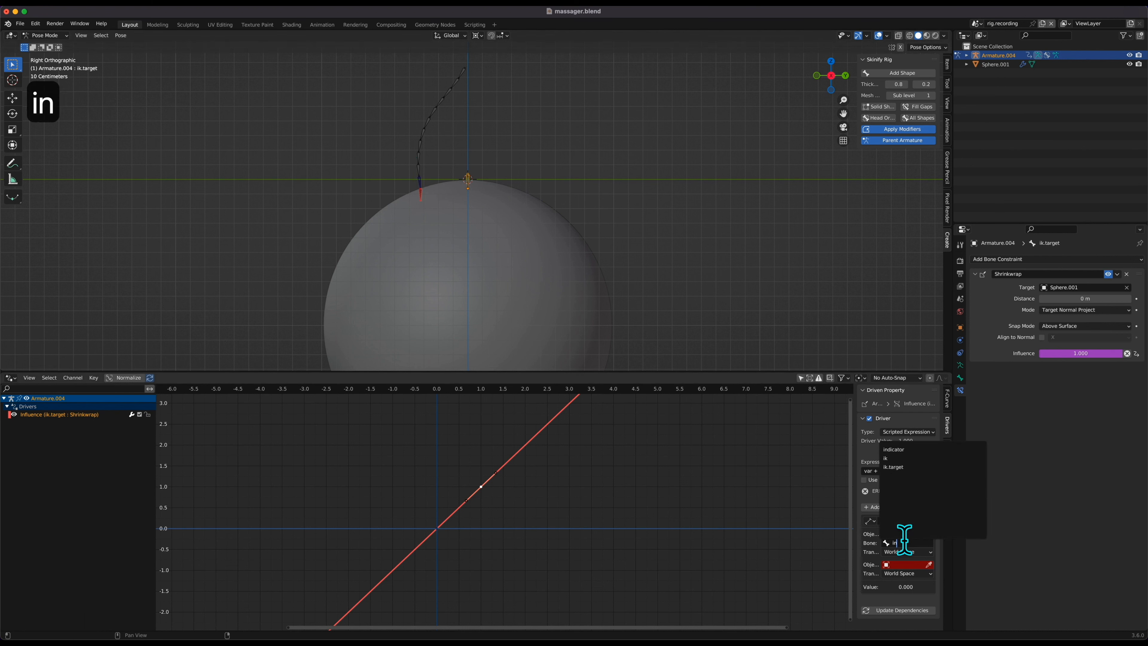
{"action": "left_click", "coordinate": [897, 450]}
{"action": "left_click", "coordinate": [929, 565]}
{"action": "left_click", "coordinate": [560, 301]}
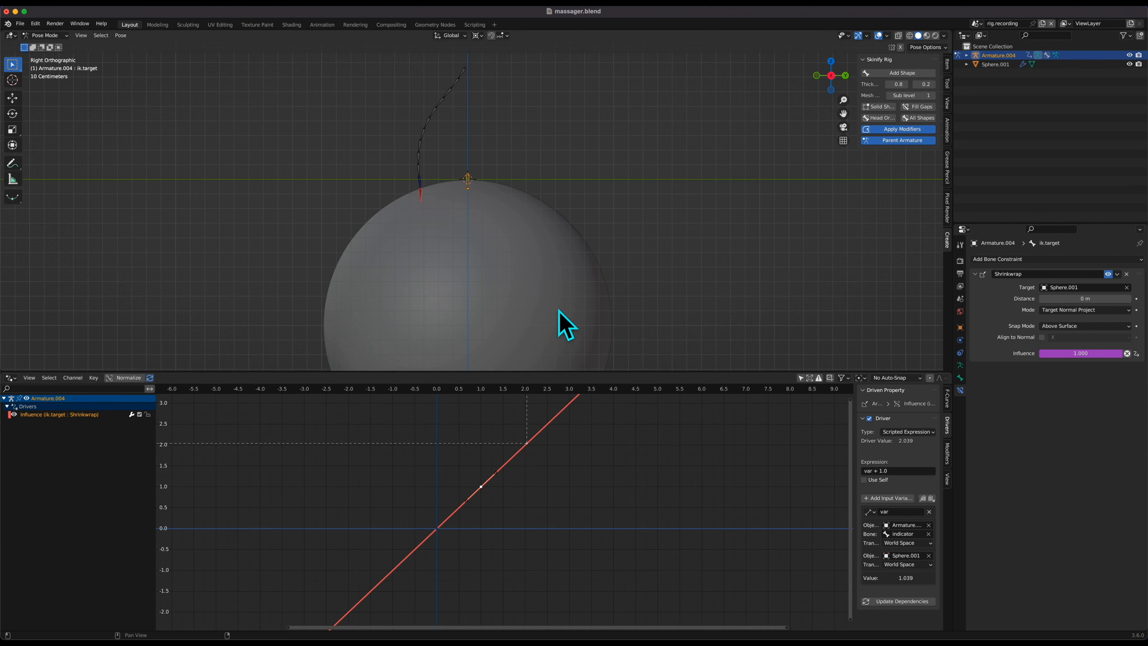
Raise the driver curve's first key, at X 0, to a value of 1.0 along Y.
{"action": "left_click", "coordinate": [530, 480]}
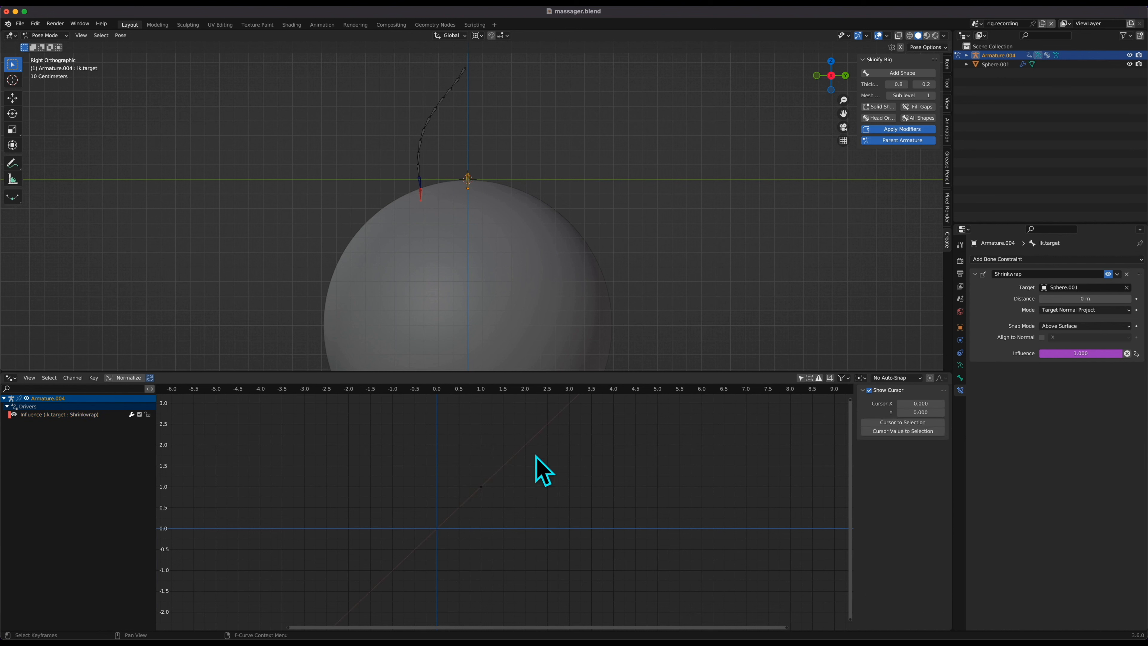
{"action": "left_click_drag", "start_coordinate": [534, 453], "coordinate": [420, 546]}
{"action": "key", "text": "g"}
{"action": "key", "text": "y"}
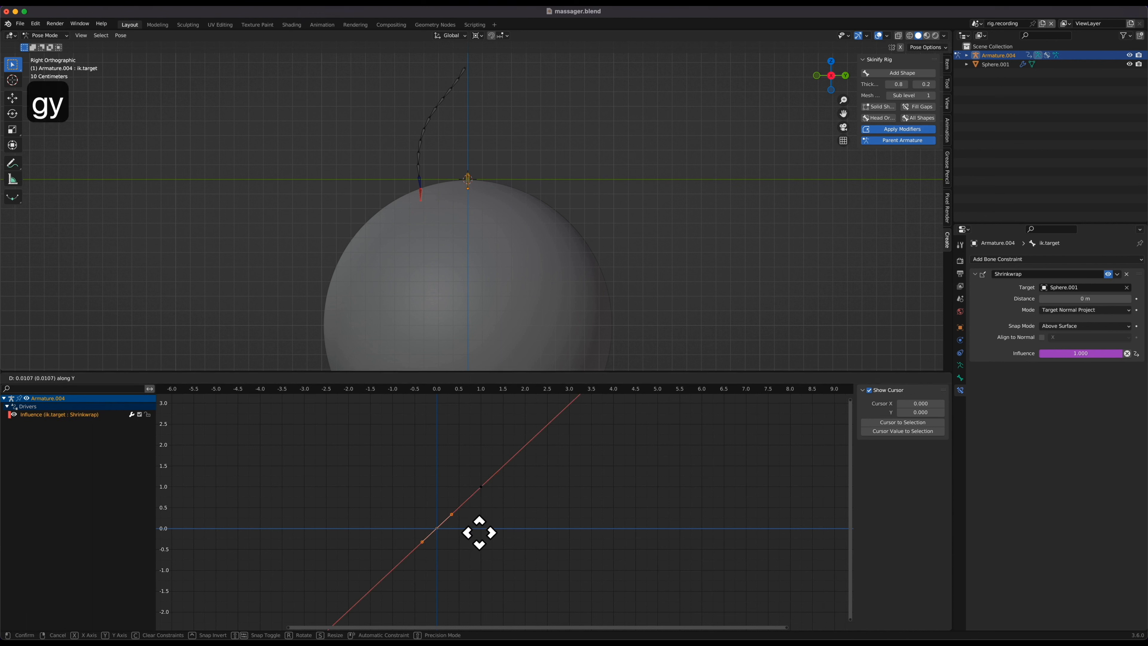
{"action": "left_click", "coordinate": [477, 502]}
{"action": "left_click", "coordinate": [494, 480]}
Duplicate the driver curve's key at X 1 to X 2 along X and lower the copy by 1.0 to a value of 0.
{"action": "left_click", "coordinate": [482, 486]}
{"action": "key", "text": "shift+d"}
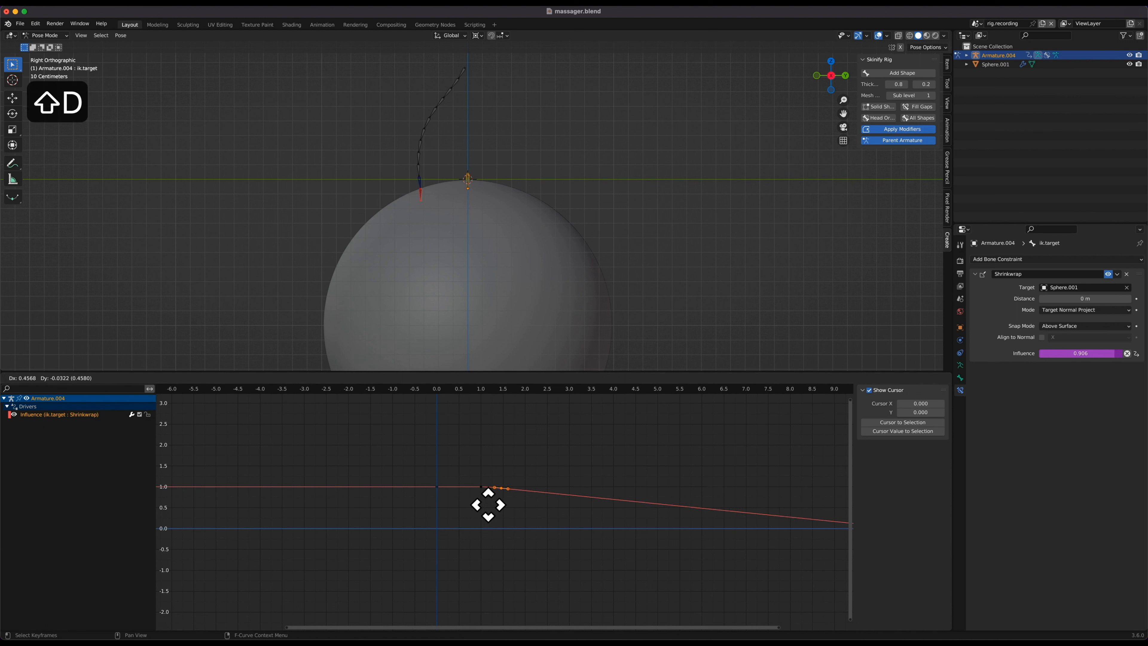
{"action": "key", "text": "x"}
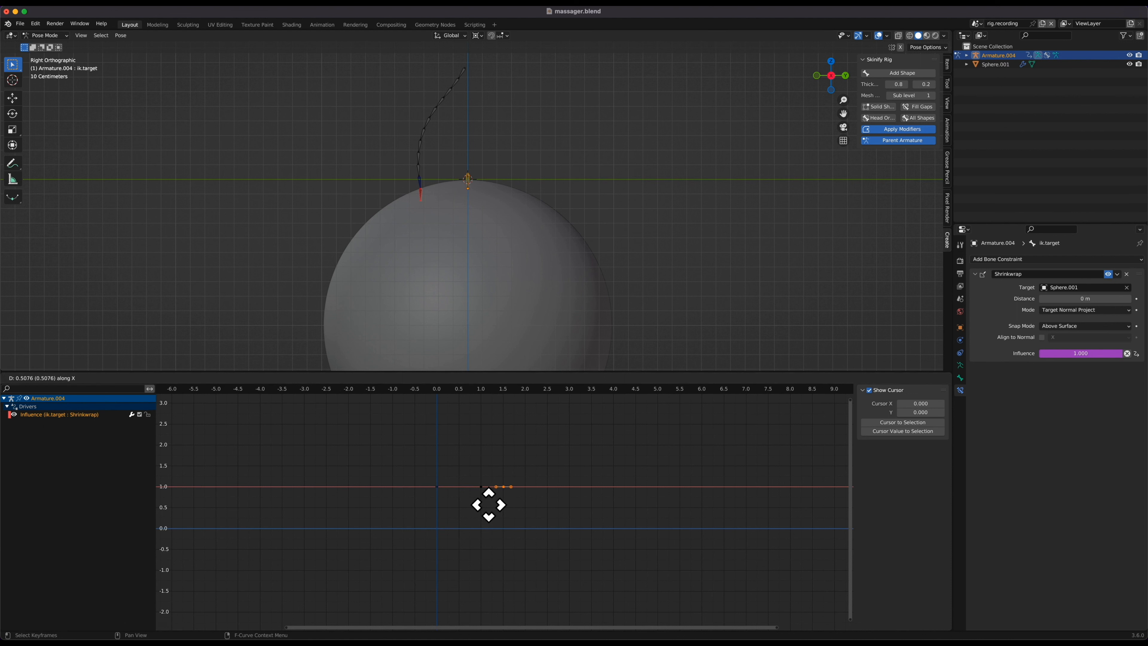
{"action": "left_click", "coordinate": [489, 504]}
{"action": "key", "text": "y"}
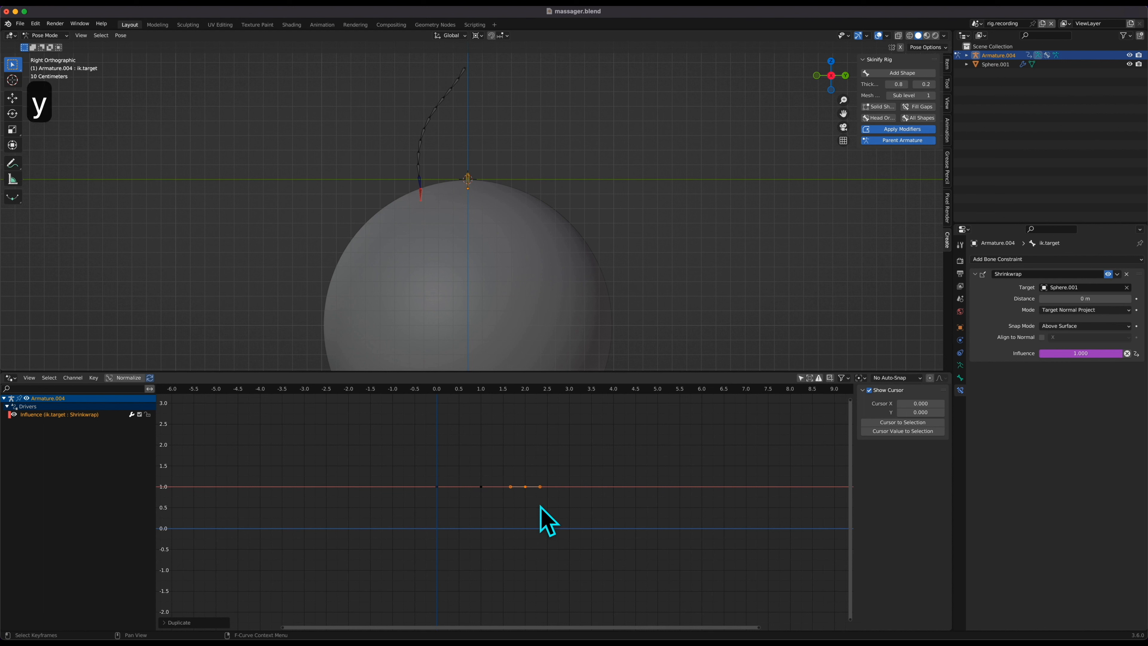
{"action": "key", "text": "Escape"}
{"action": "key", "text": "g"}
{"action": "key", "text": "y"}
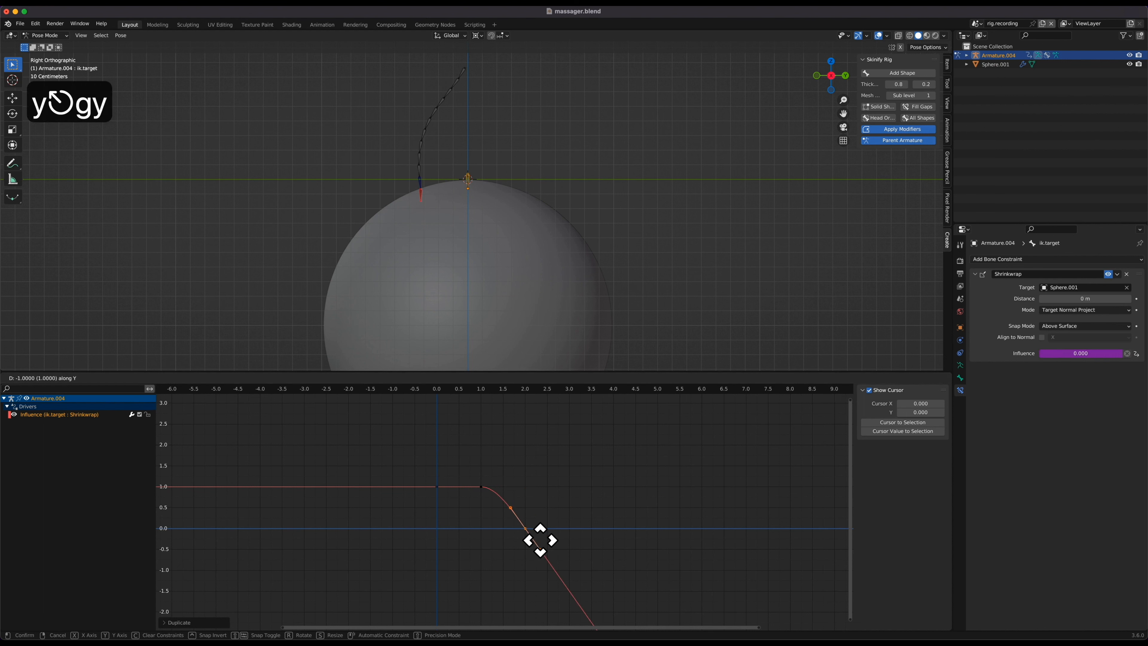
{"action": "left_click", "coordinate": [541, 540]}
Duplicate the zero-value key 1.0 along X to X 3 so the Influence curve stays flat at 0, and clear the key selection.
{"action": "key", "text": "shift+d"}
{"action": "key", "text": "x"}
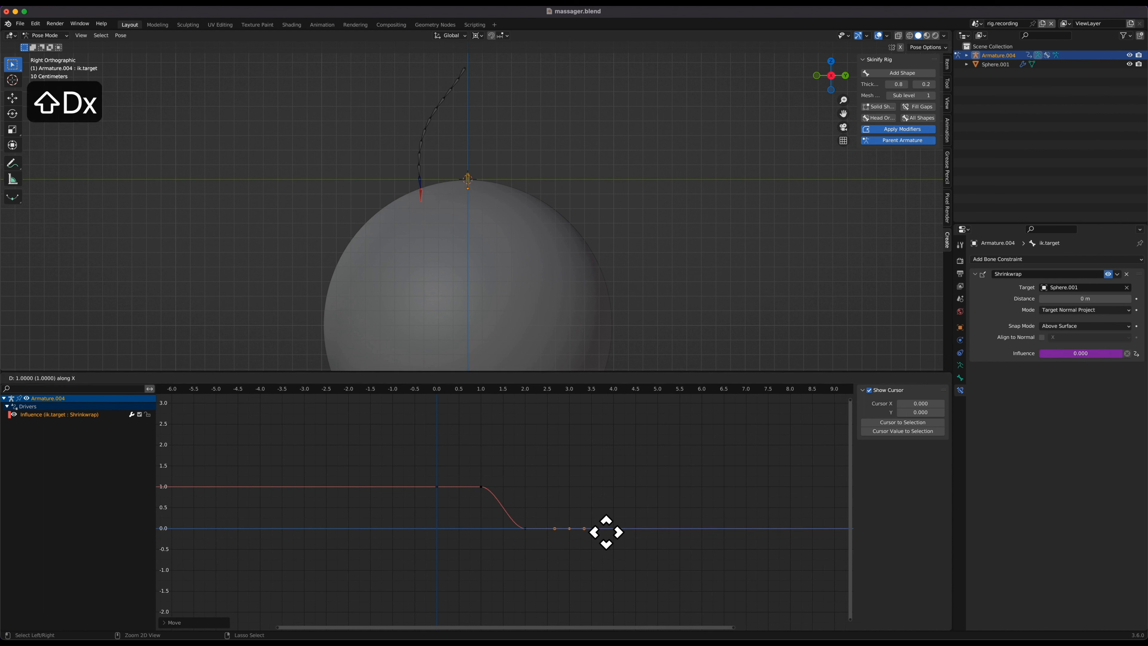
{"action": "left_click", "coordinate": [606, 532]}
{"action": "left_click", "coordinate": [600, 549]}
{"action": "key", "text": "a"}
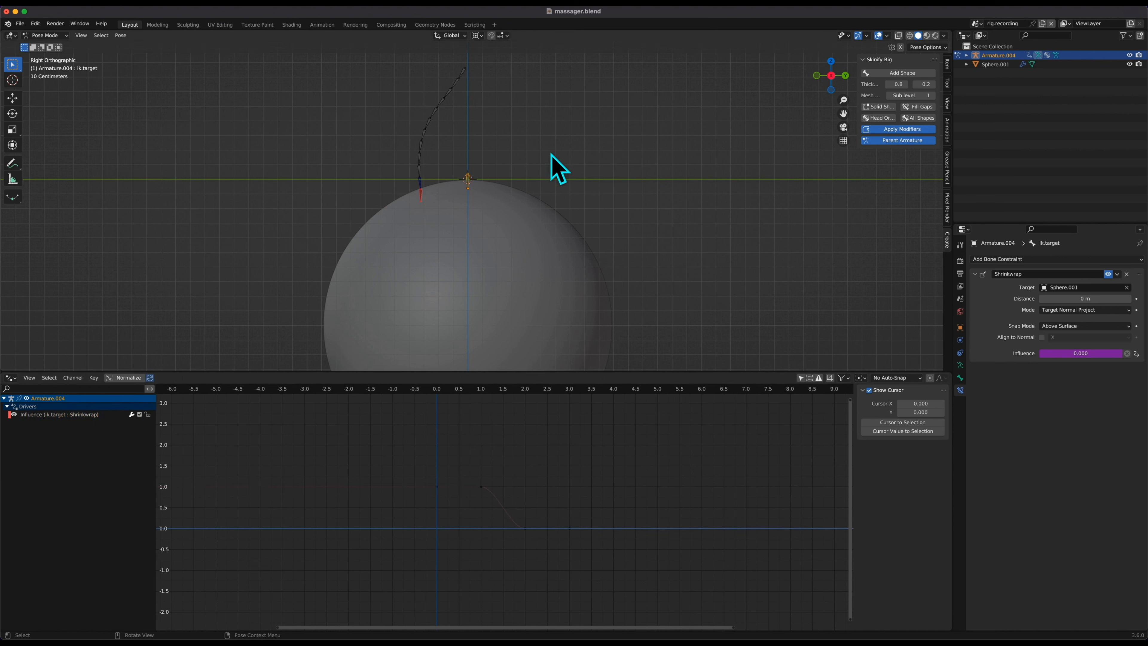
Switch to Object Mode and try moving the armature down along global Z into the sphere.
{"action": "key", "text": "ctrl+Tab"}
{"action": "key", "text": "g"}
{"action": "key", "text": "z"}
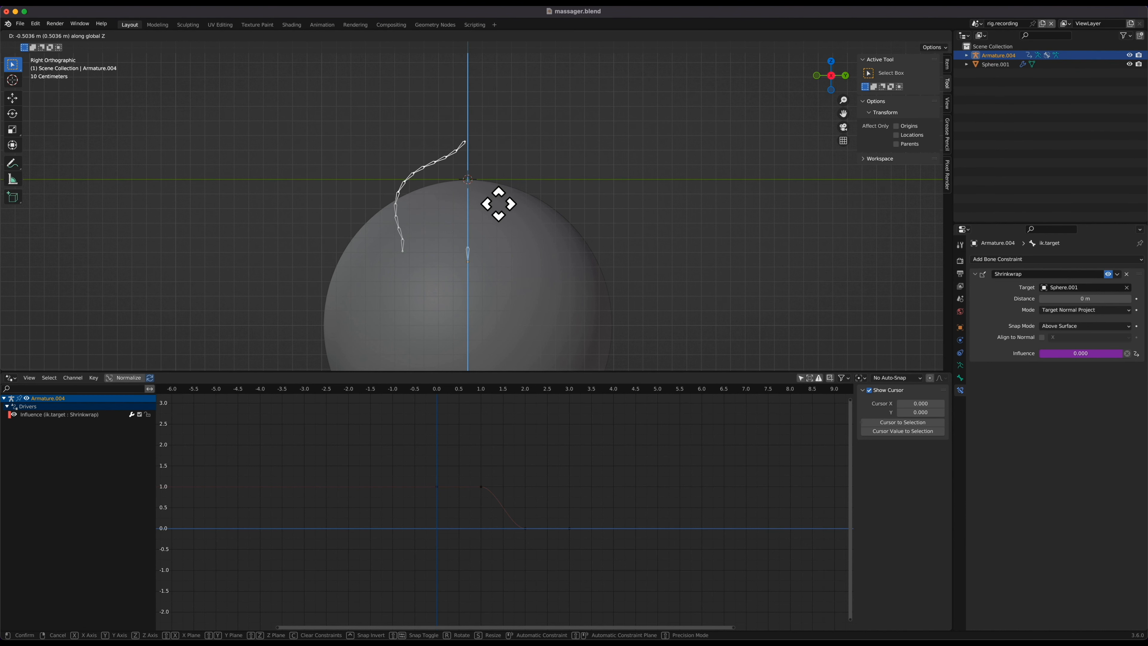
{"action": "key", "text": "Escape"}
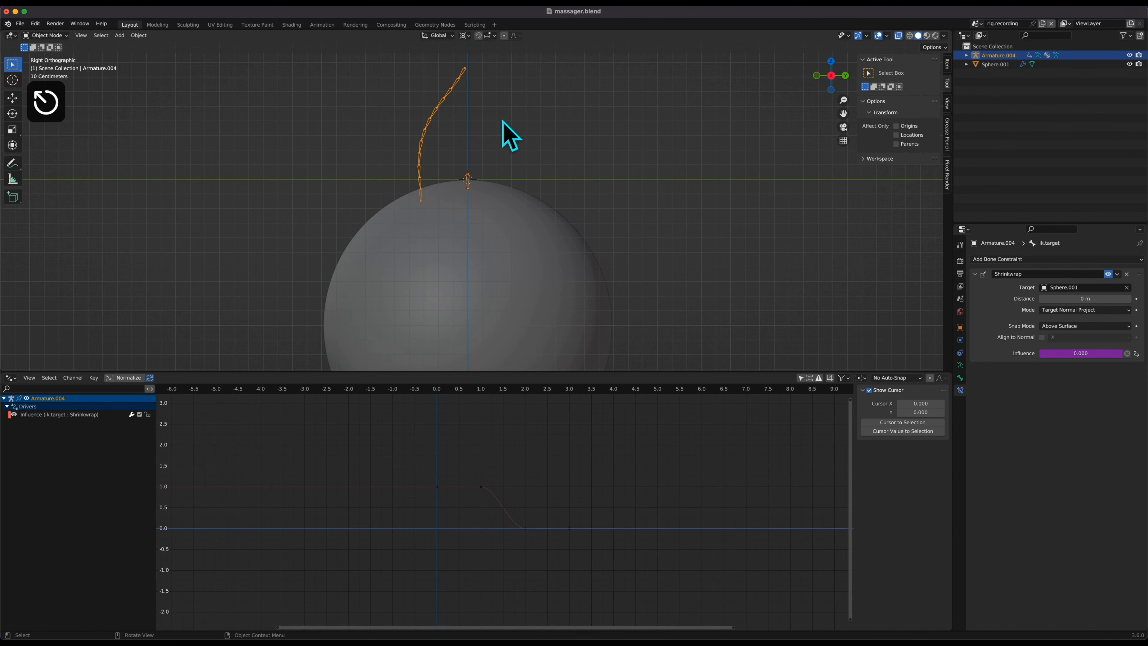
Check the sphere's origin, then reselect the armature and examine the Influence driver's distance against its curve.
{"action": "scroll", "coordinate": [503, 121], "scroll_direction": "down", "scroll_amount": 5, "text": "shift"}
{"action": "left_click", "coordinate": [493, 183]}
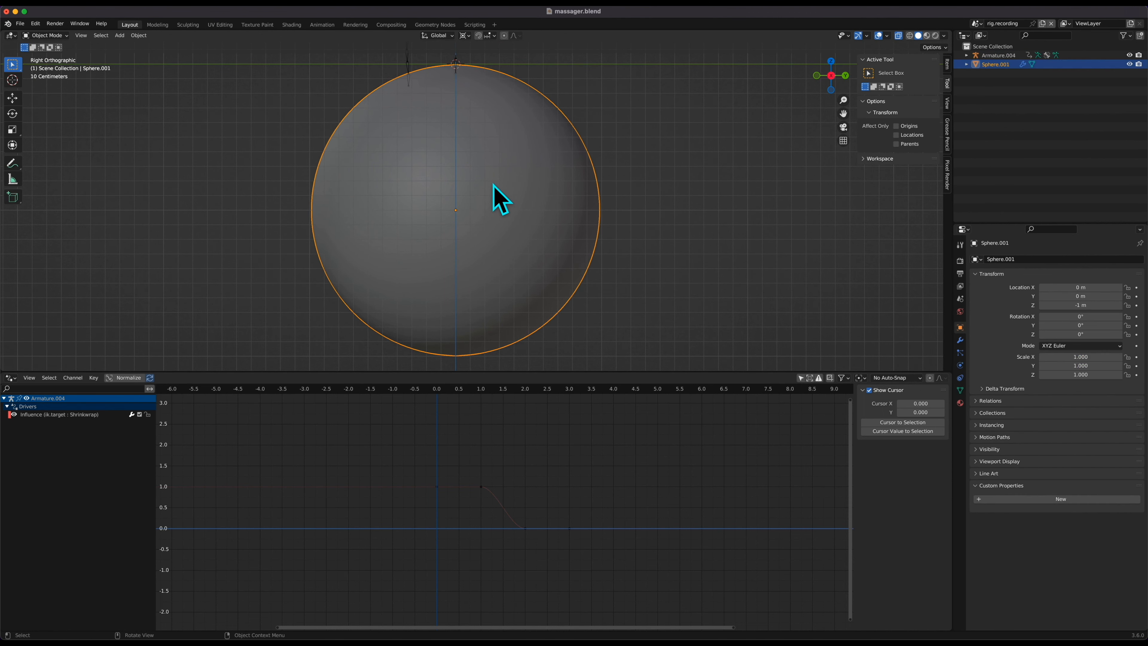
{"action": "scroll", "coordinate": [493, 200], "scroll_direction": "up", "scroll_amount": 5, "text": "shift"}
{"action": "left_click", "coordinate": [449, 100]}
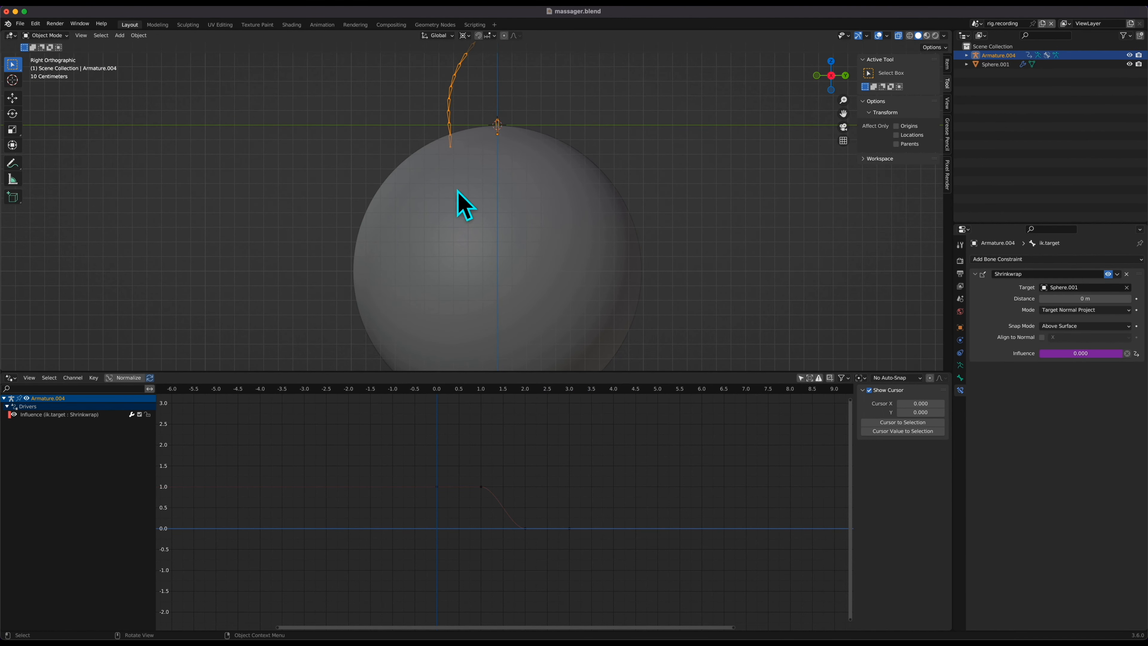
{"action": "left_click", "coordinate": [75, 414]}
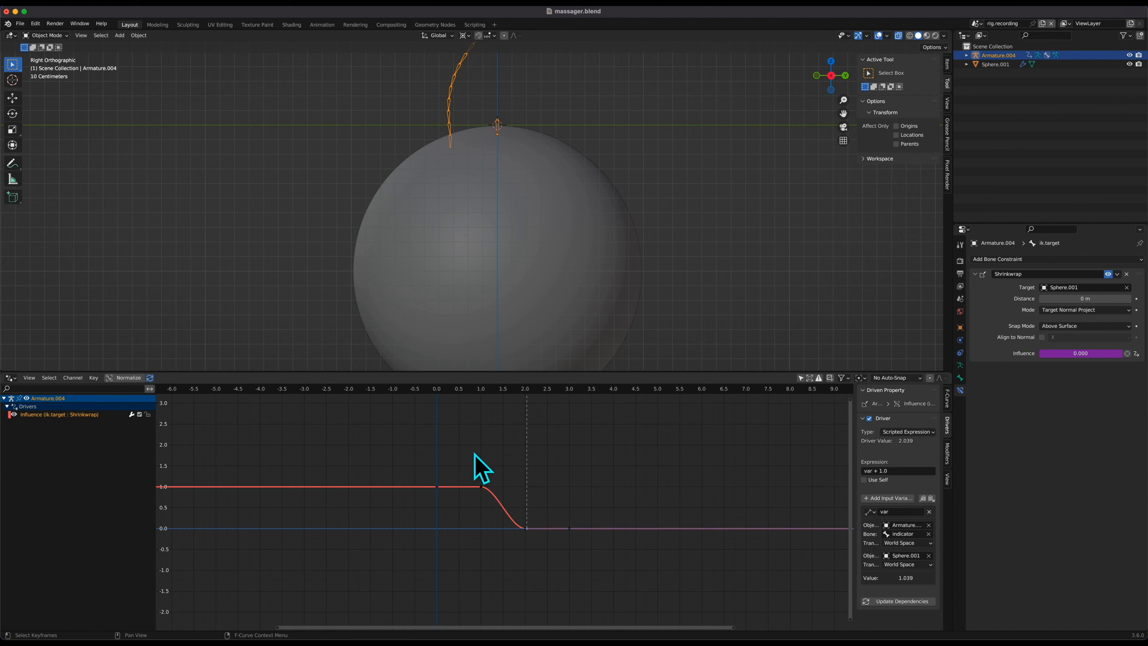
Shift all keys of the Influence curve about 0.5 along X and scale them closer together along X for a steep drop near X 2.
{"action": "left_click", "coordinate": [583, 463]}
{"action": "left_click_drag", "start_coordinate": [642, 437], "coordinate": [391, 615]}
{"action": "key", "text": "g"}
{"action": "key", "text": "x"}
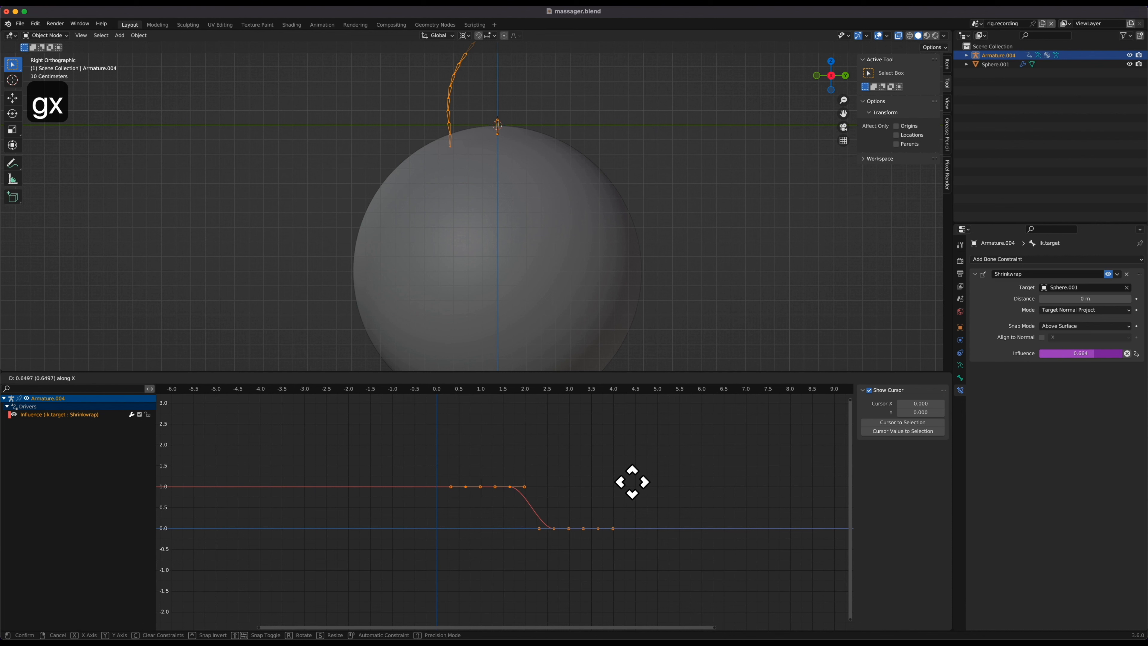
{"action": "left_click", "coordinate": [629, 481]}
{"action": "key", "text": "s"}
{"action": "key", "text": "x"}
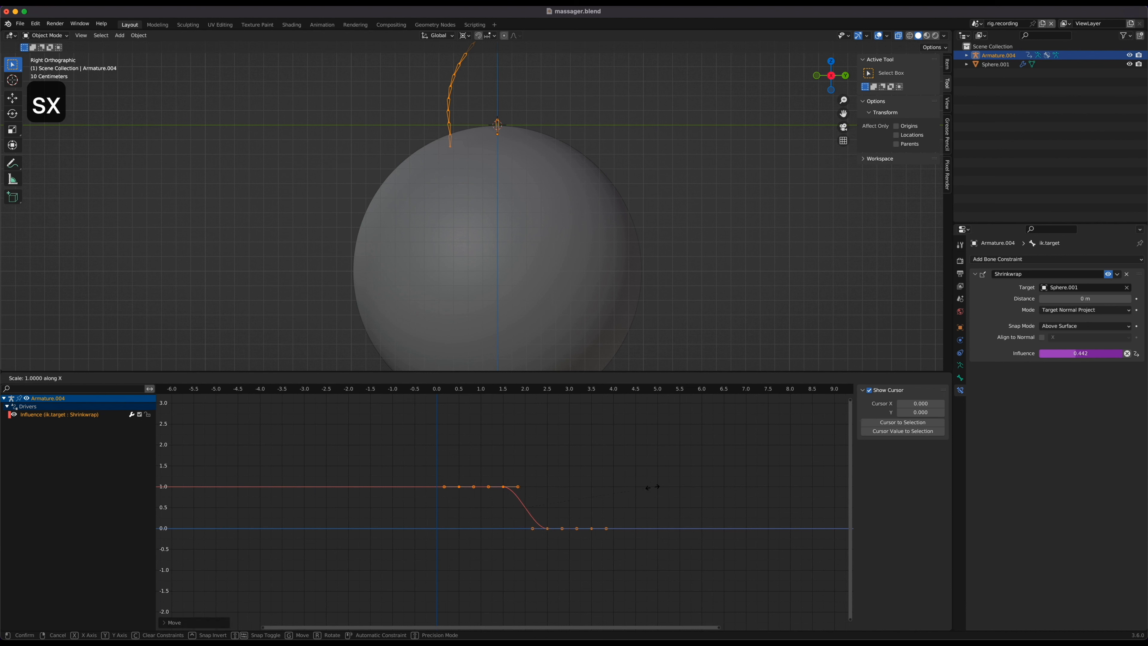
{"action": "left_click", "coordinate": [551, 503]}
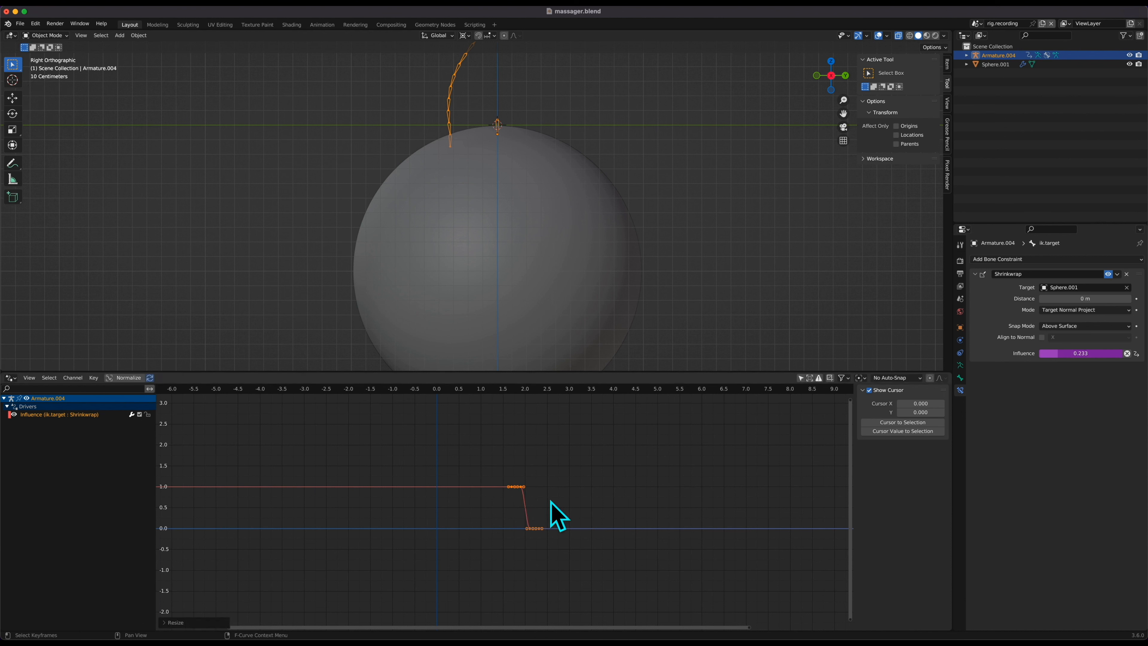
Move the armature down about 0.3 m along global Z so the indicator bone sits inside the sphere.
{"action": "key", "text": "g"}
{"action": "key", "text": "z"}
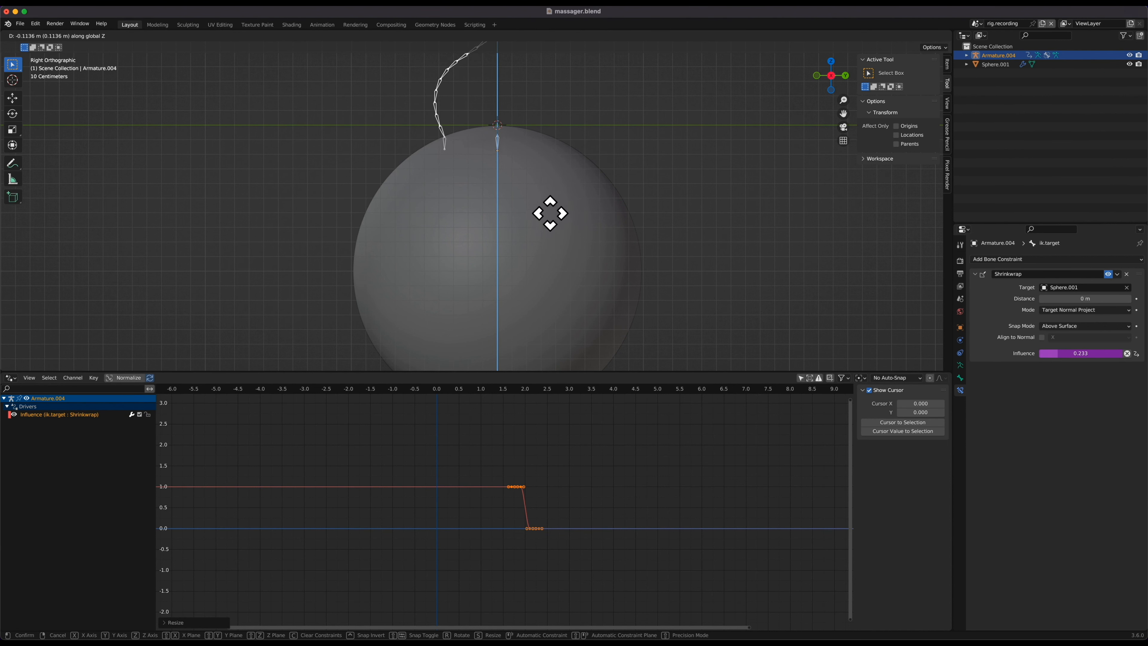
{"action": "left_click", "coordinate": [549, 235]}
{"action": "scroll", "coordinate": [549, 236], "scroll_direction": "up", "scroll_amount": 3, "text": "shift"}
{"action": "scroll", "coordinate": [549, 235], "scroll_direction": "right", "scroll_amount": 3, "text": "shift"}
{"action": "scroll", "coordinate": [549, 236], "scroll_direction": "up", "scroll_amount": 1}
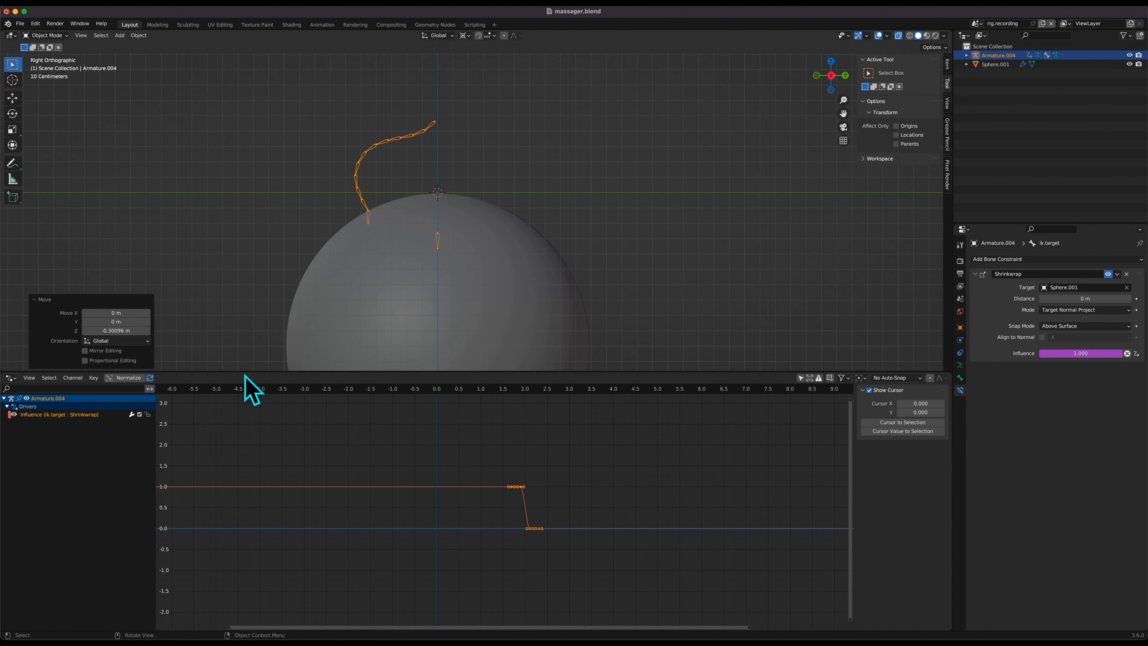
Select the Influence driver curve and test it by moving the armature repeatedly up and down along Z.
{"action": "left_click", "coordinate": [75, 415]}
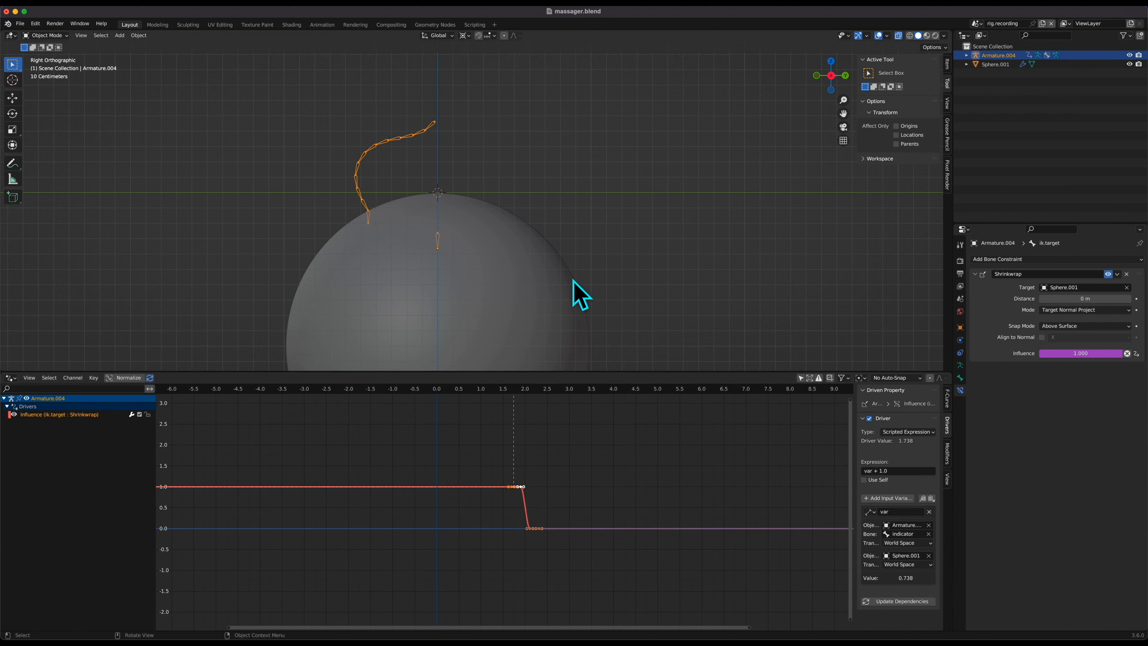
{"action": "key", "text": "g"}
{"action": "key", "text": "z"}
{"action": "left_click", "coordinate": [585, 195]}
{"action": "key", "text": "g"}
{"action": "key", "text": "z"}
{"action": "left_click", "coordinate": [585, 173]}
{"action": "key", "text": "g"}
{"action": "key", "text": "z"}
{"action": "left_click", "coordinate": [586, 173]}
{"action": "key", "text": "g"}
{"action": "key", "text": "z"}
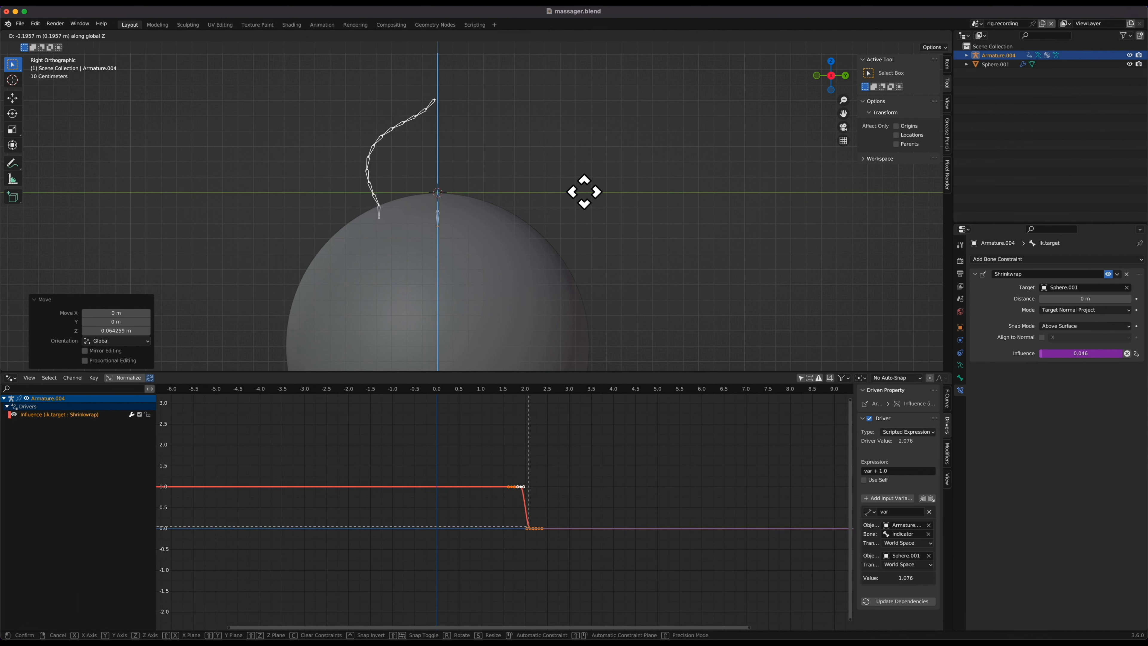
{"action": "left_click", "coordinate": [574, 215]}
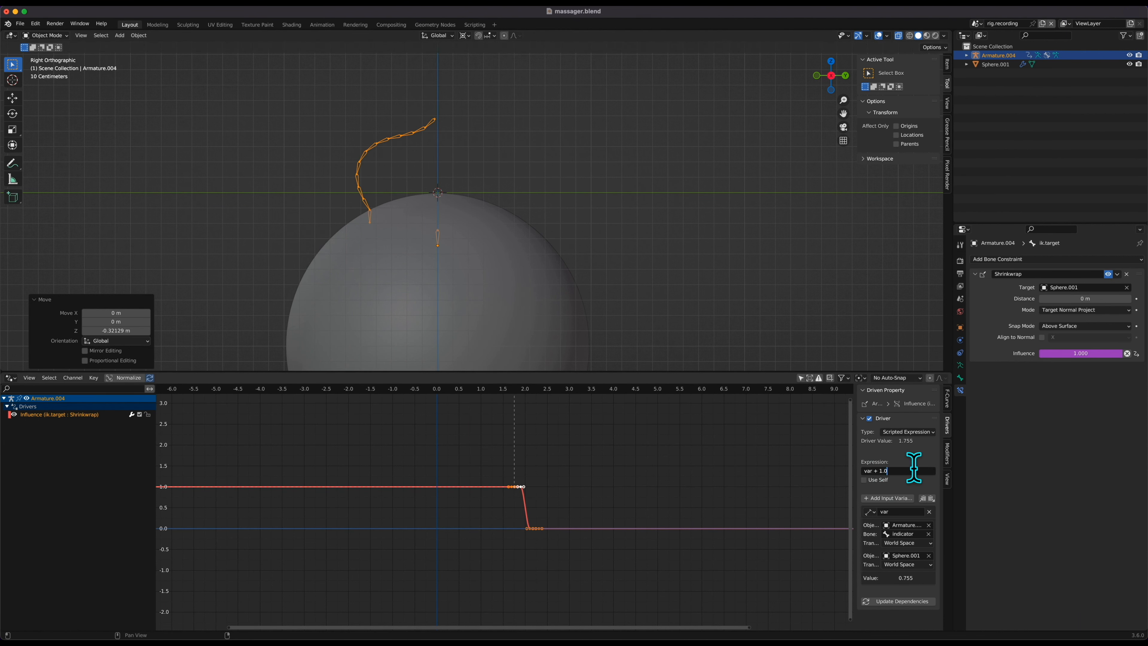
Remove the + 1.0 offset from the Influence driver's expression, leaving only var.
{"action": "key", "text": "BackSpace"}
{"action": "key", "text": "BackSpace"}
{"action": "key", "text": "BackSpace"}
{"action": "key", "text": "BackSpace"}
{"action": "key", "text": "BackSpace"}
{"action": "key", "text": "BackSpace"}
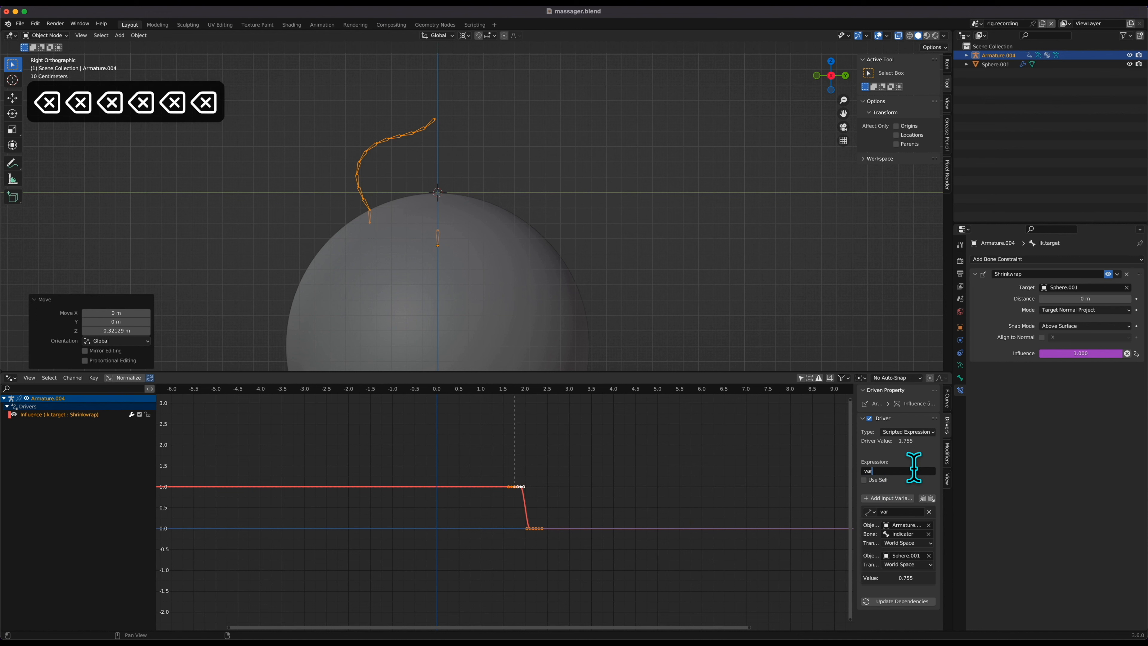
{"action": "key", "text": "Return"}
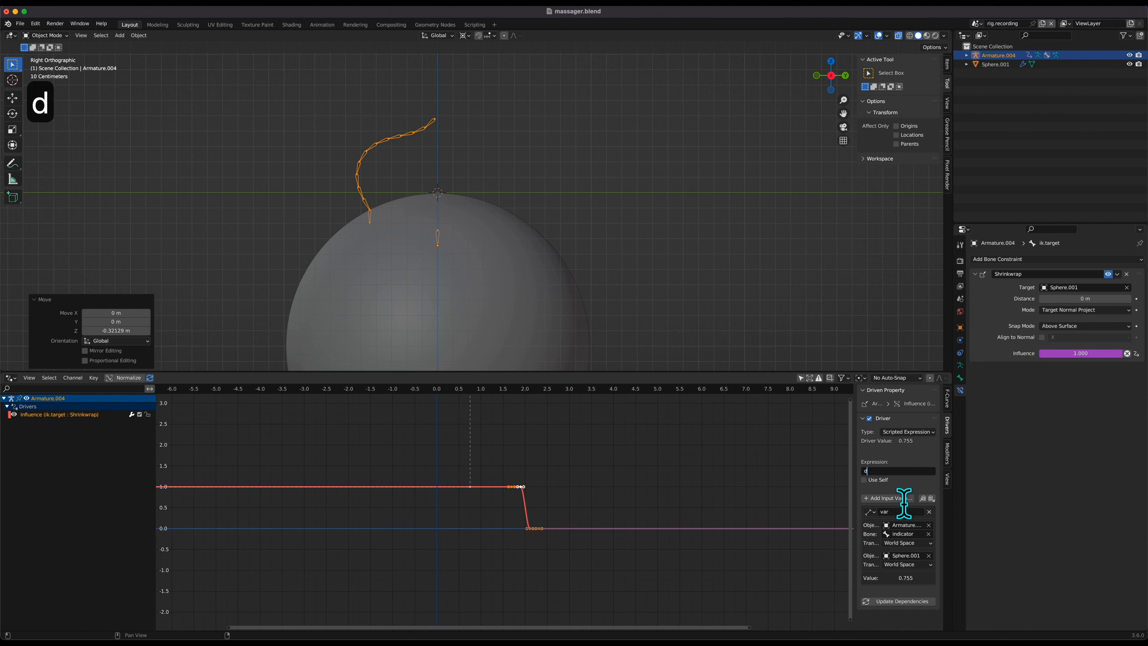
Rename the driver's input variable to distance and set the expression to distance.
{"action": "double_click", "coordinate": [899, 511]}
{"action": "type", "text": "distance"}
{"action": "key", "text": "Return"}
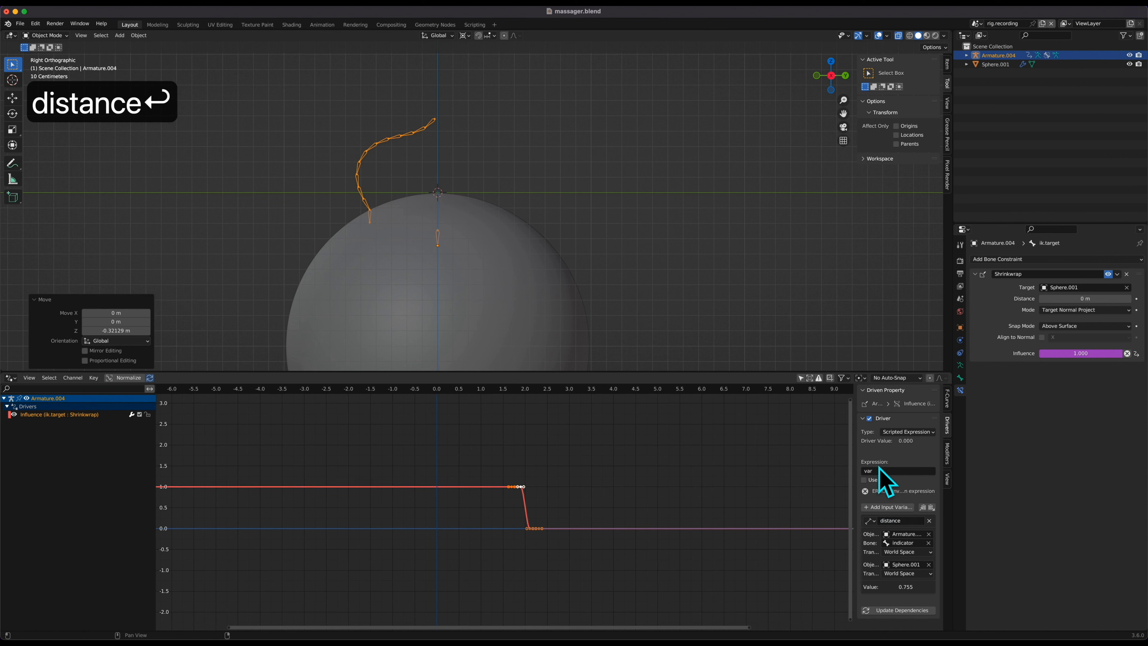
{"action": "left_click", "coordinate": [889, 471]}
{"action": "type", "text": "distance"}
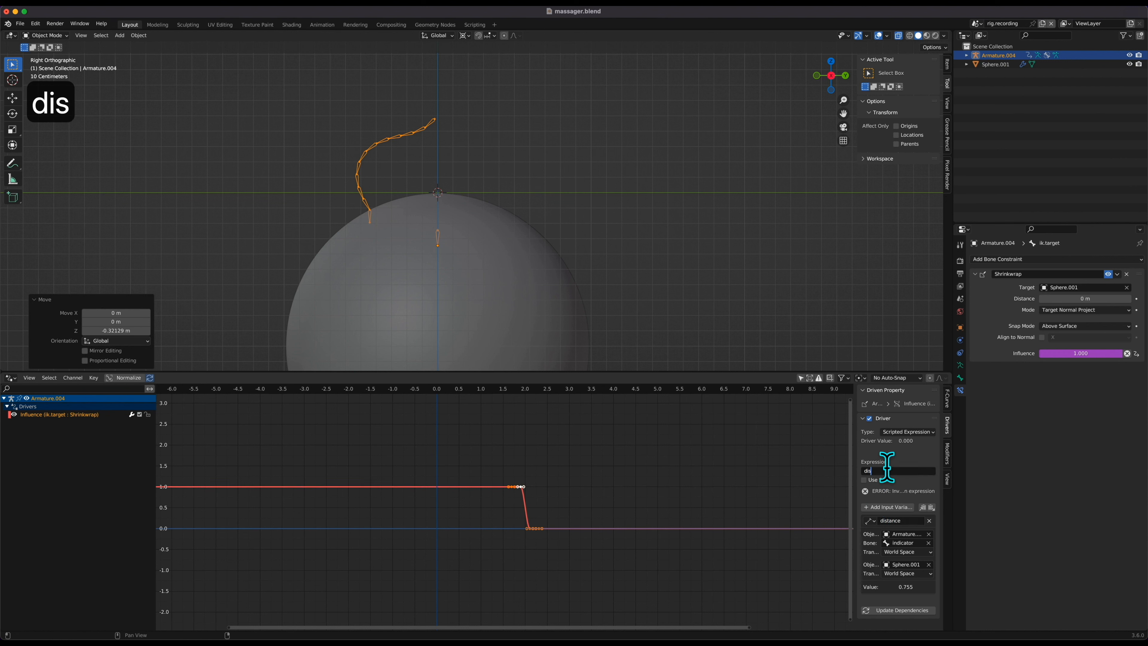
{"action": "key", "text": "Return"}
Select all keys of the Influence curve and move them -1 along X.
{"action": "left_click_drag", "start_coordinate": [587, 457], "coordinate": [498, 588]}
{"action": "type", "text": "gx"}
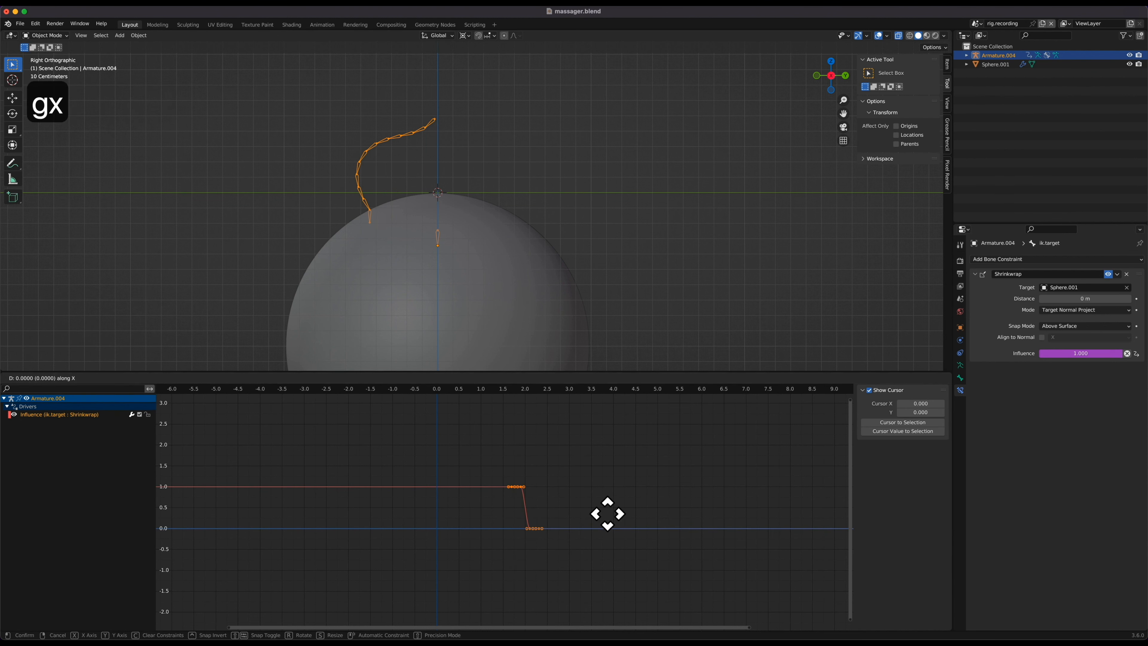
{"action": "type", "text": "-1"}
{"action": "key", "text": "Return"}
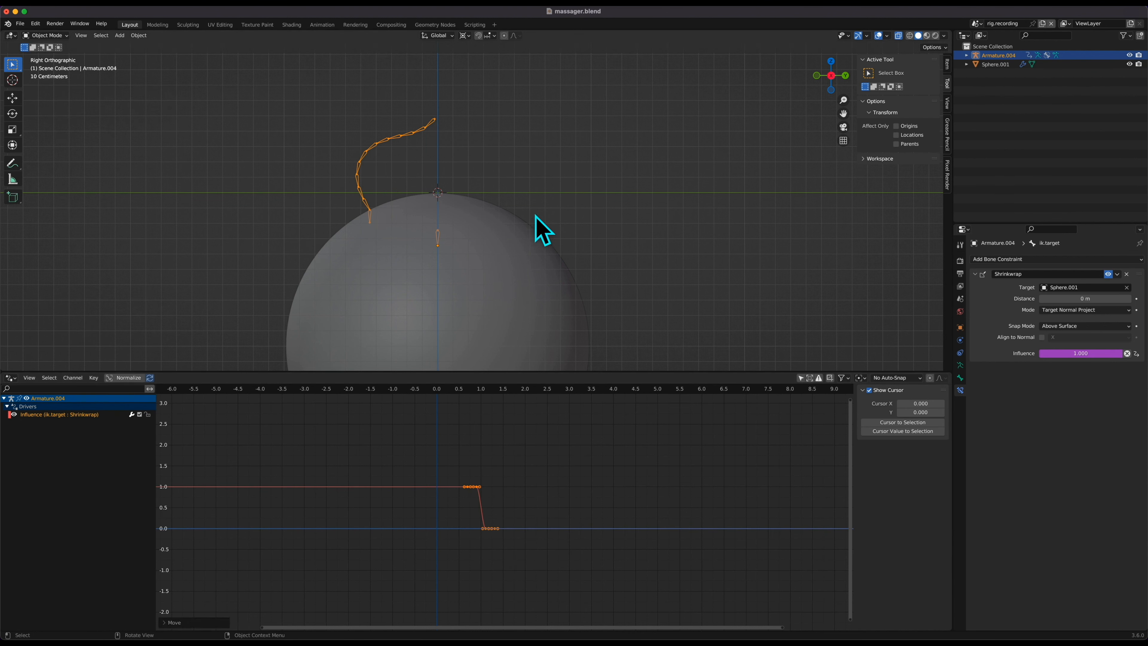
Test the shifted curve by moving the armature up and down along Z, and inspect the rig in perspective and right views.
{"action": "key", "text": "g"}
{"action": "key", "text": "z"}
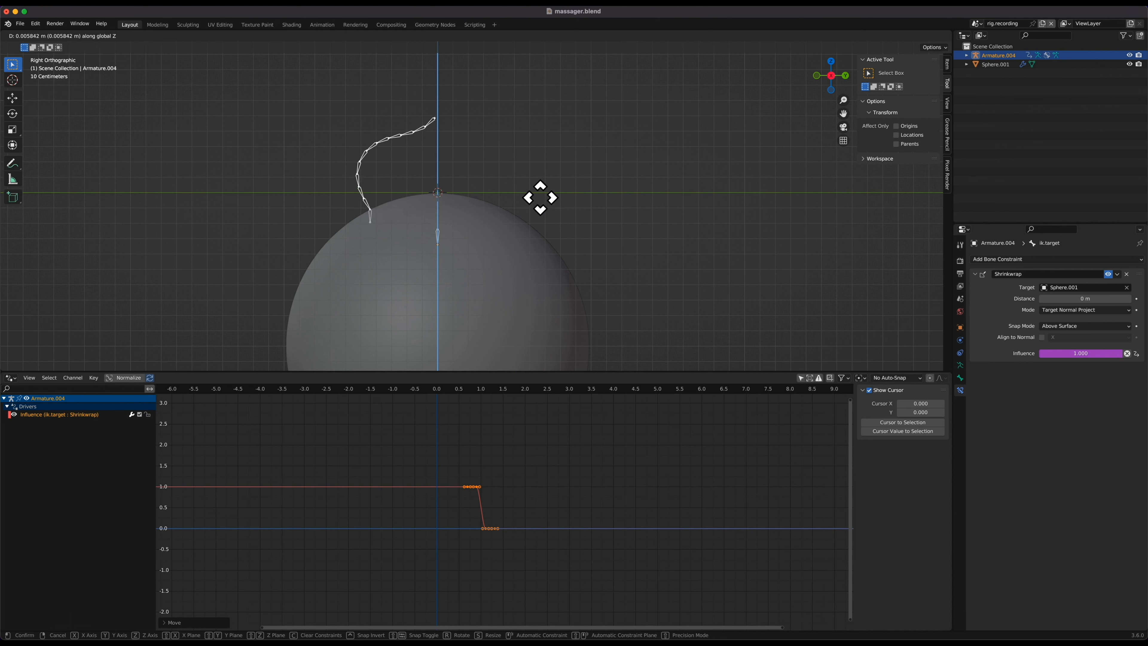
{"action": "left_click", "coordinate": [541, 206]}
{"action": "key", "text": "g"}
{"action": "key", "text": "z"}
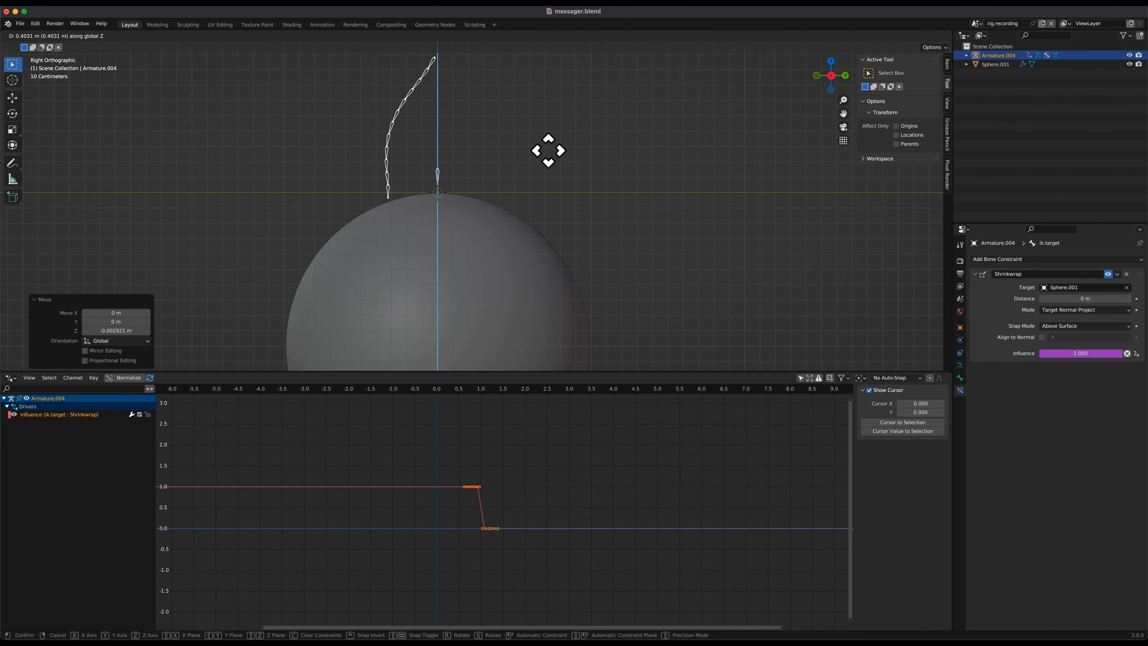
{"action": "left_click", "coordinate": [550, 208]}
{"action": "scroll", "coordinate": [550, 209], "scroll_direction": "right", "scroll_amount": 2, "text": "shift"}
{"action": "scroll", "coordinate": [550, 209], "scroll_direction": "left", "scroll_amount": 8}
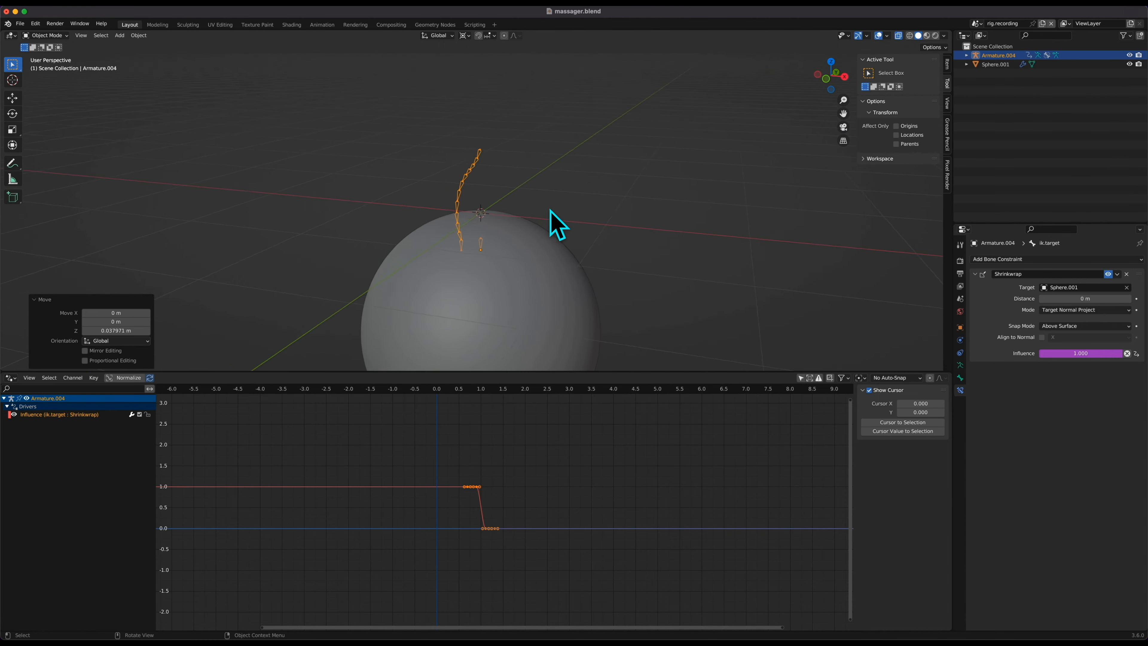
{"action": "scroll", "coordinate": [551, 210], "scroll_direction": "left", "scroll_amount": 5}
{"action": "key", "text": "grave"}
{"action": "key", "text": "6"}
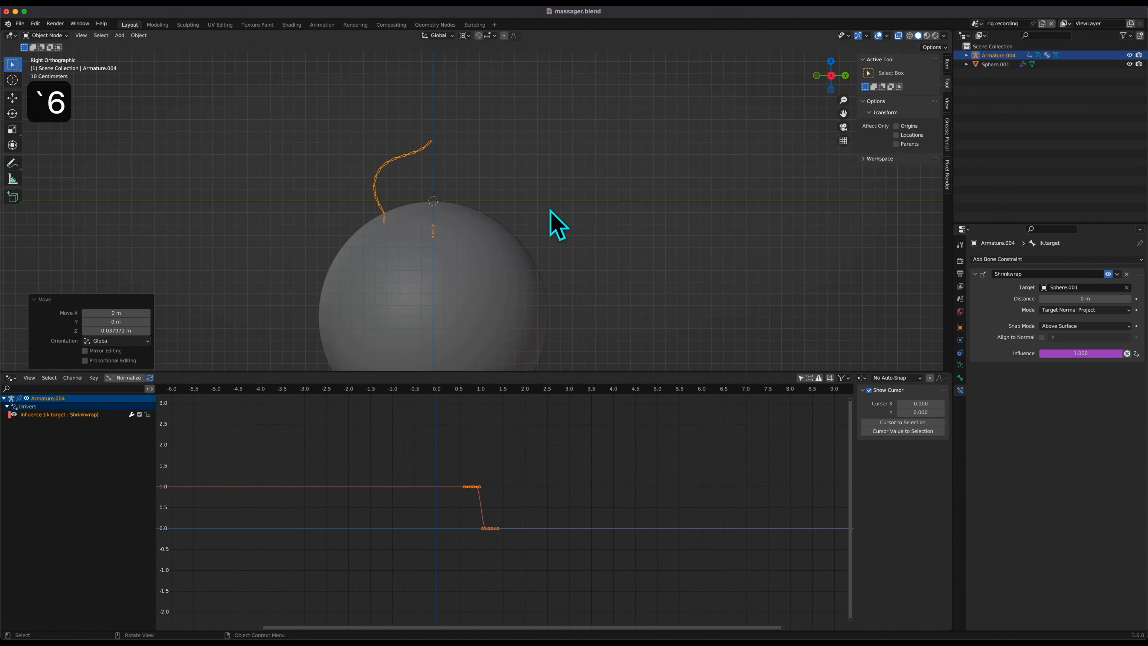
{"action": "left_click", "coordinate": [530, 238]}
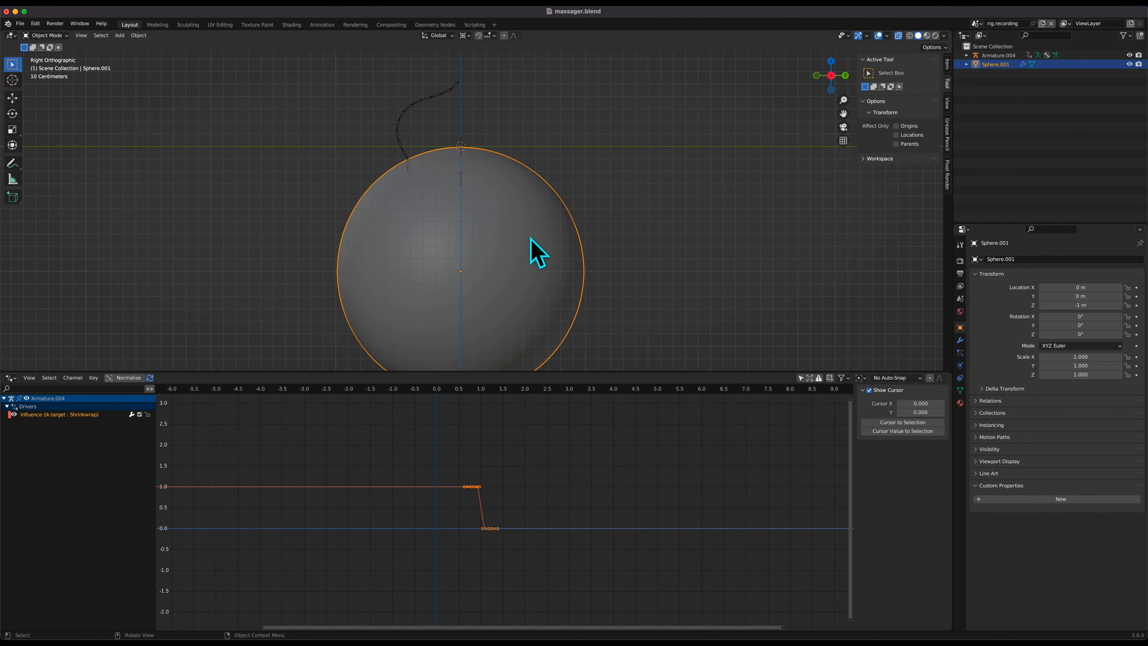
{"action": "key", "text": "s"}
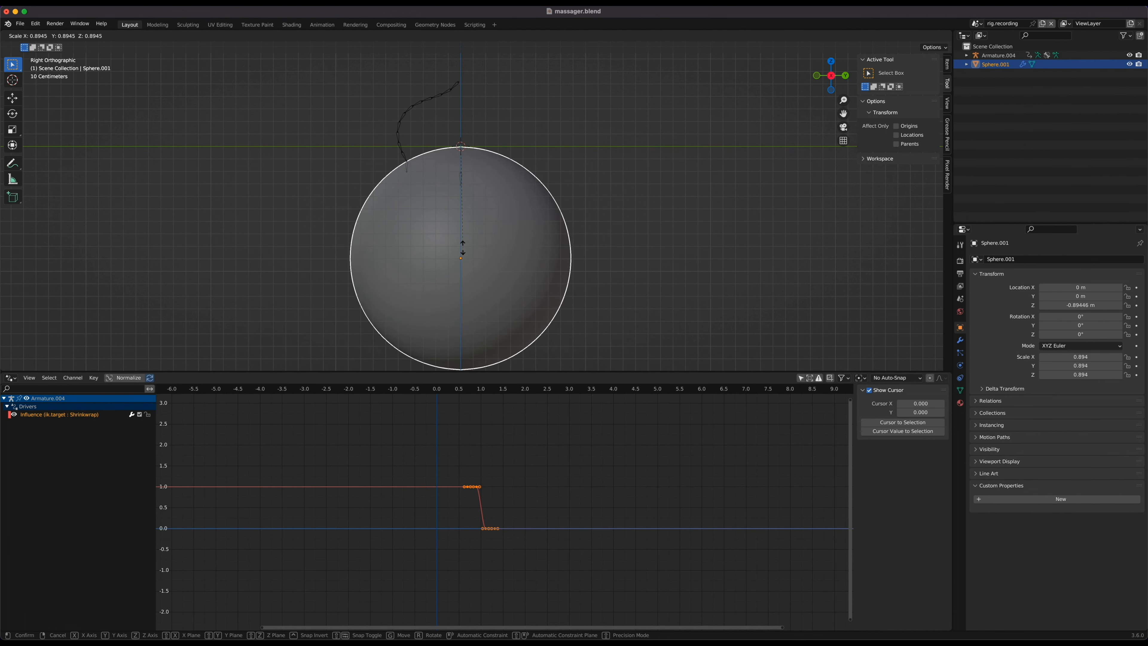
{"action": "key", "text": "Escape"}
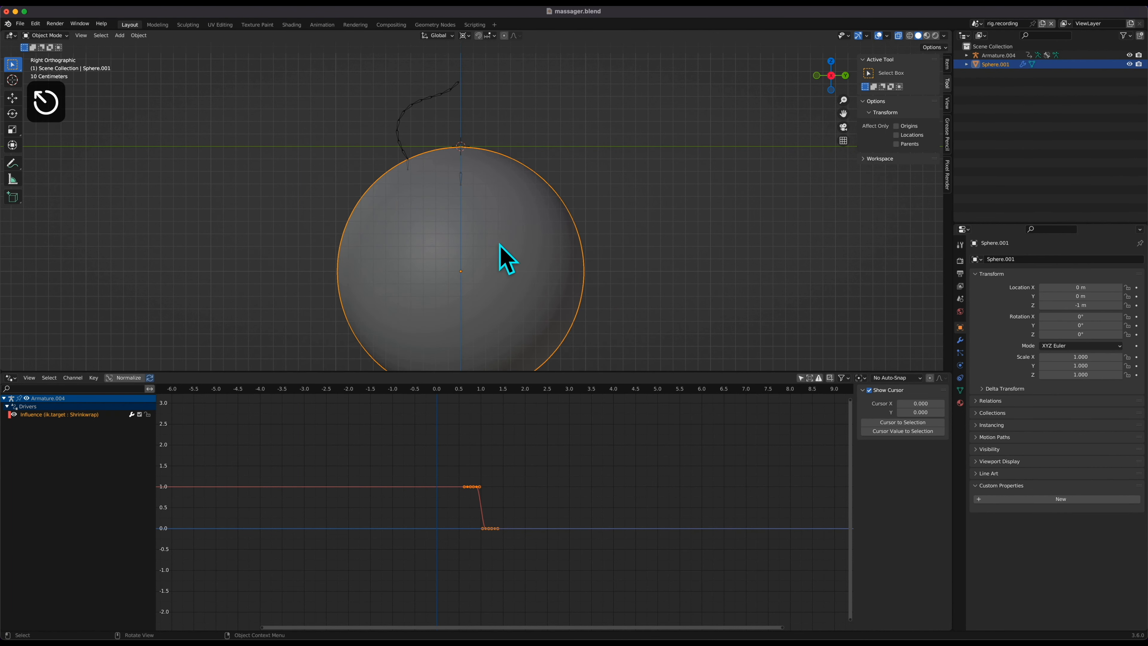
Put the armature in Pose Mode and show the driver settings of the ik.target bone's Shrinkwrap Influence.
{"action": "left_click", "coordinate": [437, 85]}
{"action": "left_click", "coordinate": [438, 96]}
{"action": "key", "text": "ctrl+Tab"}
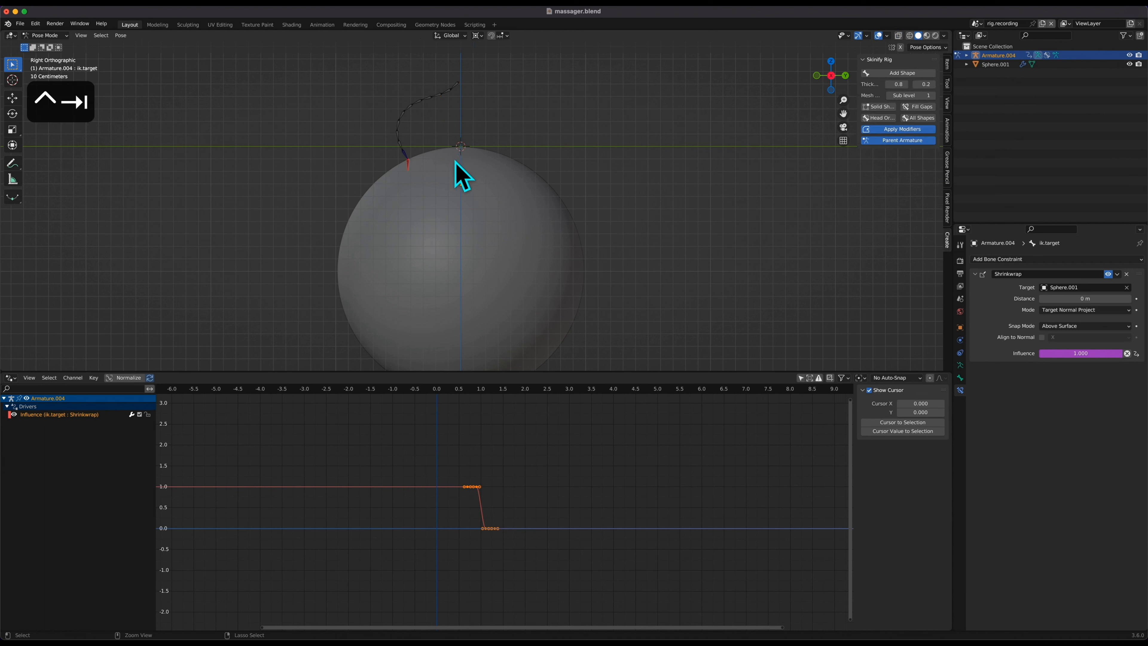
{"action": "left_click", "coordinate": [407, 158]}
{"action": "left_click", "coordinate": [409, 162]}
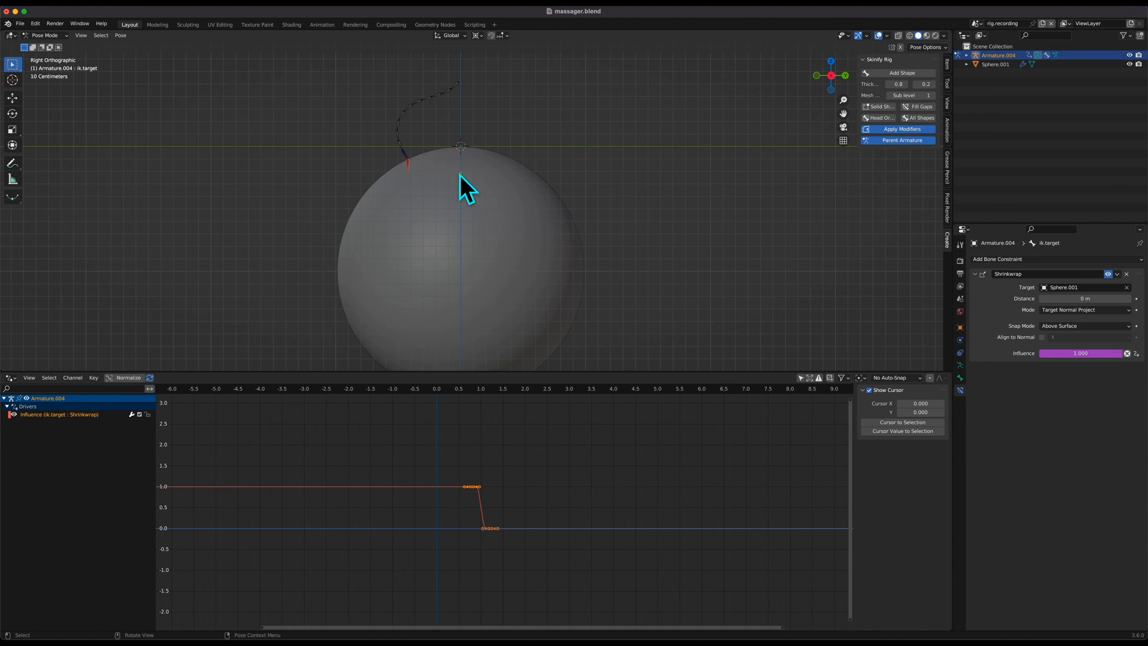
{"action": "left_click", "coordinate": [86, 414]}
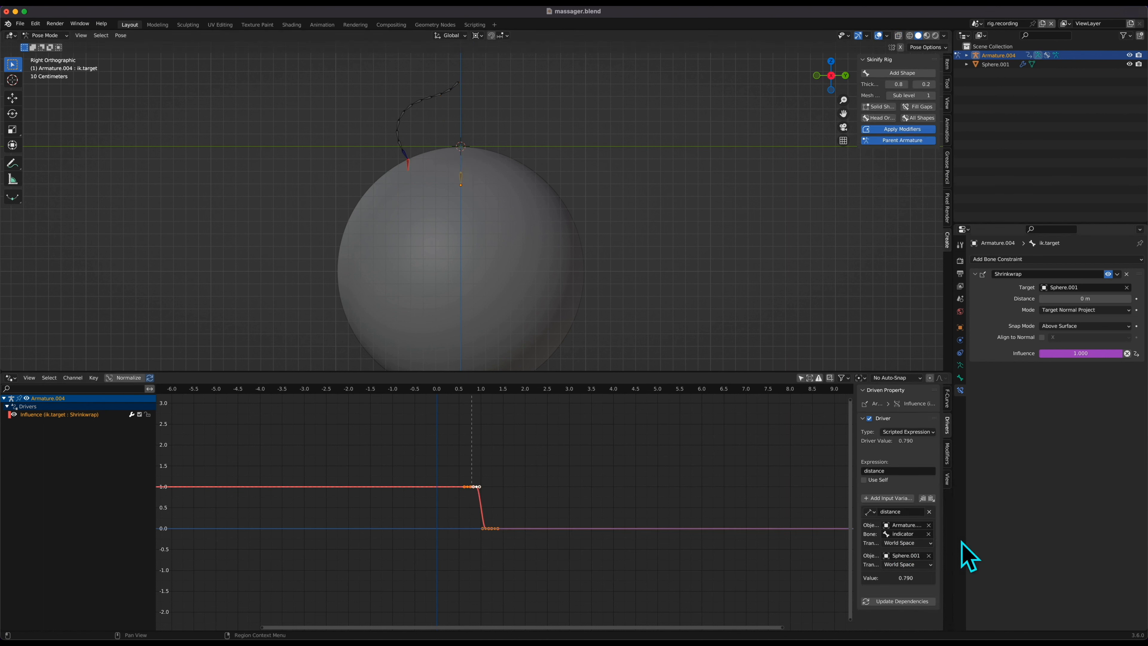
Add a Transform Channel input variable to the Influence driver with Sphere.001 as its object.
{"action": "left_click", "coordinate": [910, 498]}
{"action": "scroll", "coordinate": [927, 513], "scroll_direction": "down", "scroll_amount": 2}
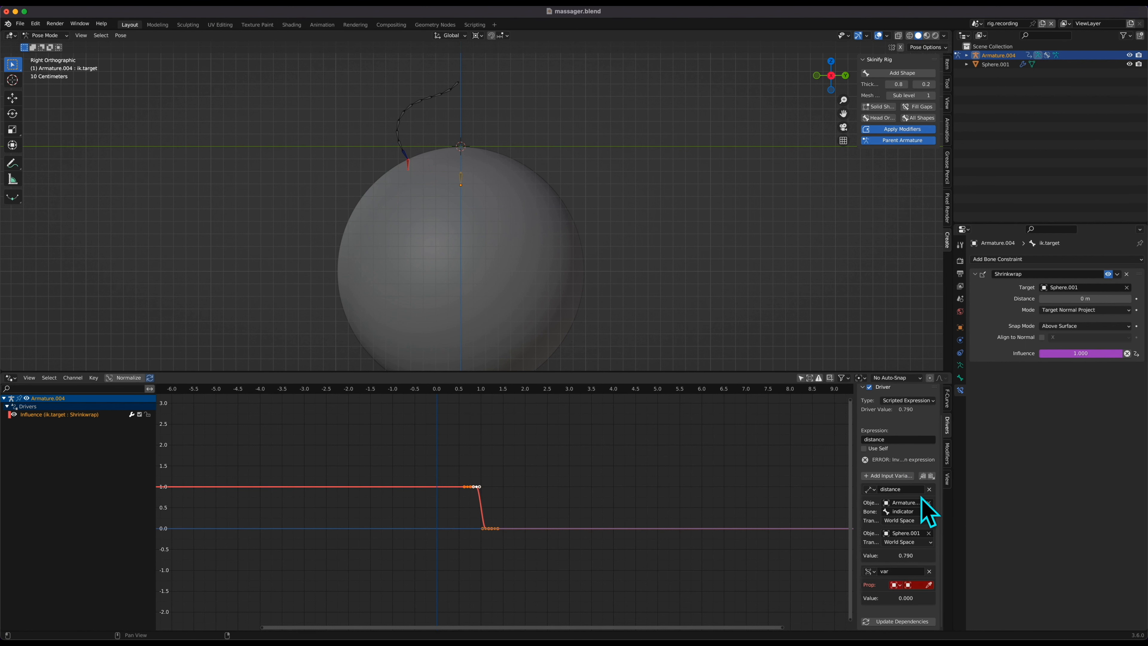
{"action": "left_click", "coordinate": [870, 571]}
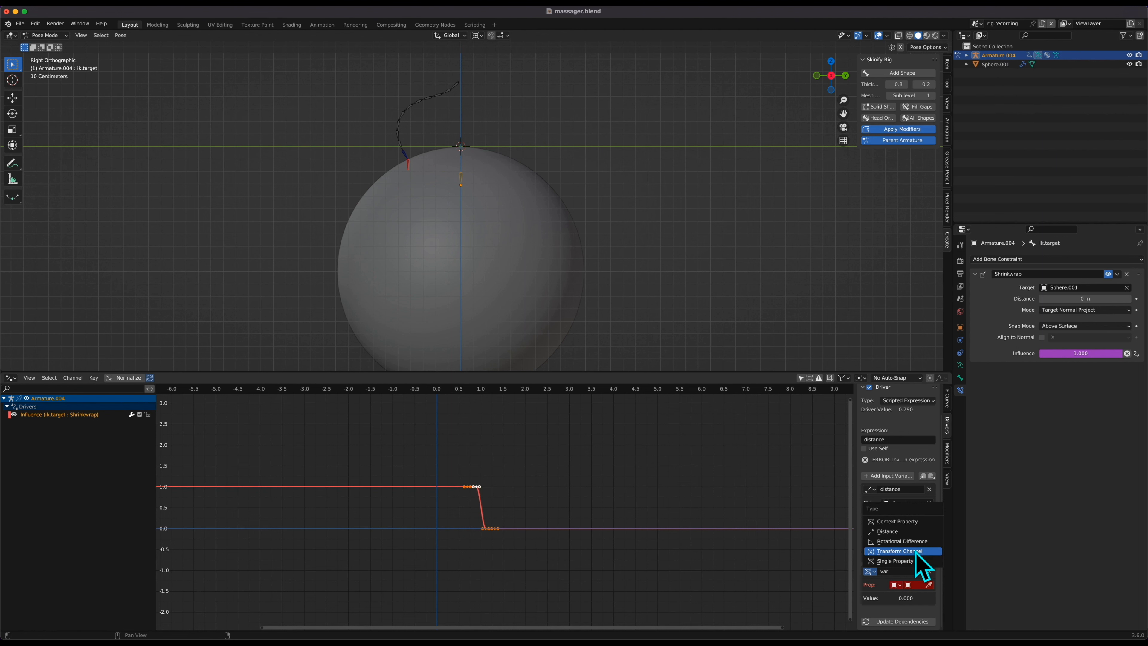
{"action": "left_click", "coordinate": [917, 552]}
{"action": "left_click", "coordinate": [928, 585]}
{"action": "left_click", "coordinate": [536, 317]}
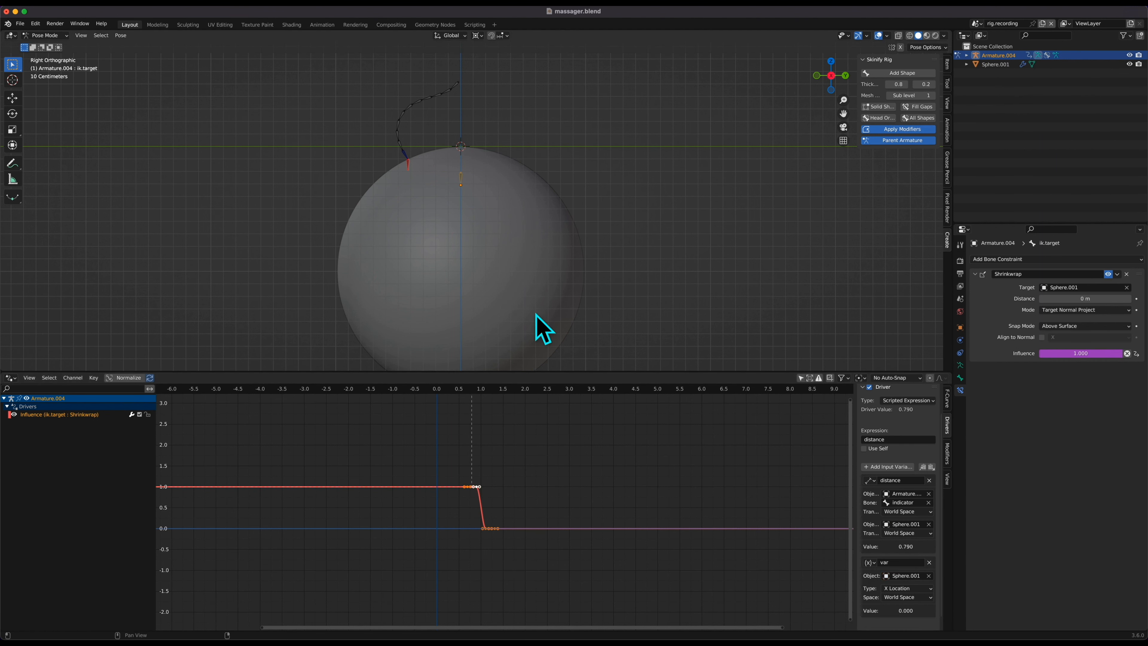
Set the new driver variable's channel type to Average Scale and rename the variable scale.
{"action": "scroll", "coordinate": [930, 565], "scroll_direction": "down", "scroll_amount": 1}
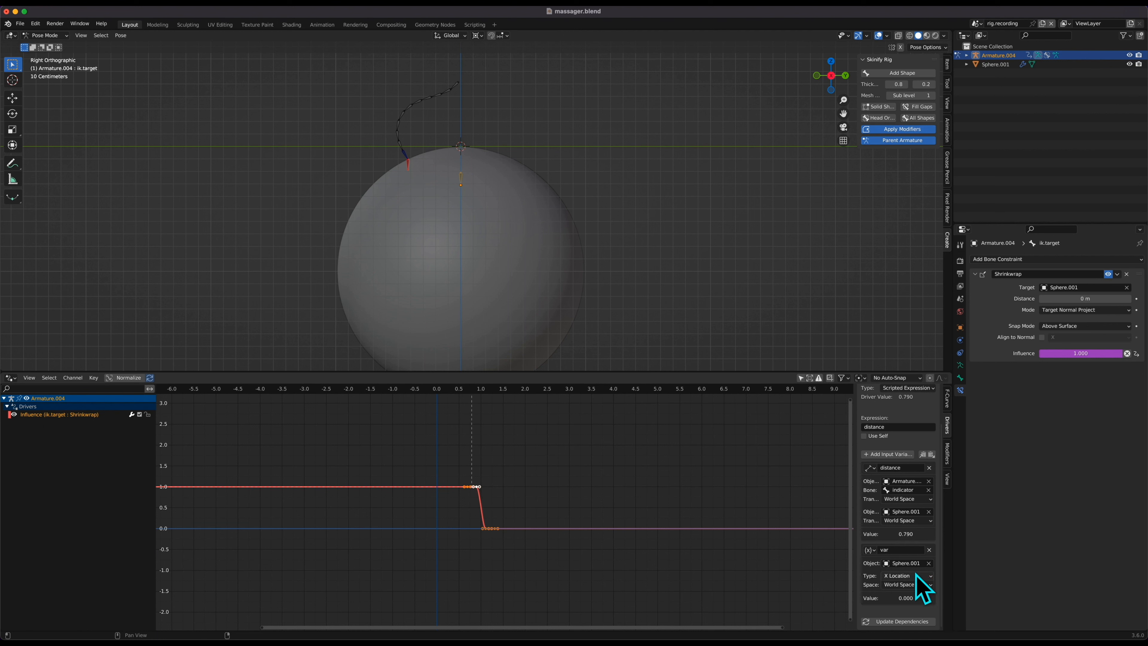
{"action": "left_click", "coordinate": [898, 576]}
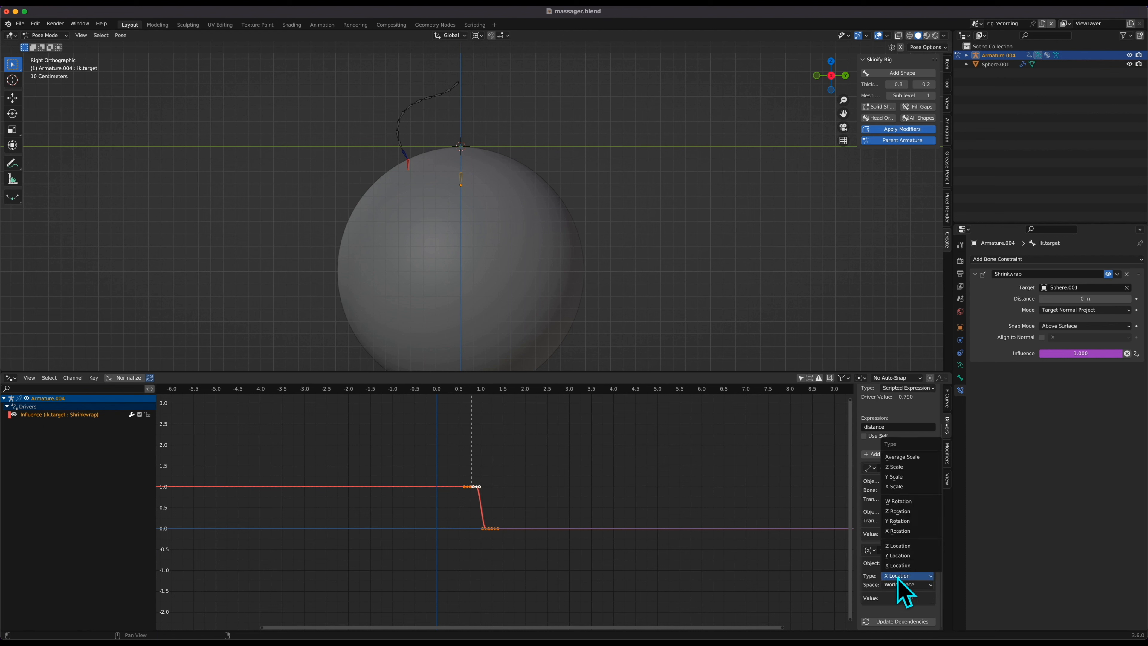
{"action": "left_click", "coordinate": [909, 458]}
{"action": "left_click", "coordinate": [904, 550]}
{"action": "type", "text": "s"}
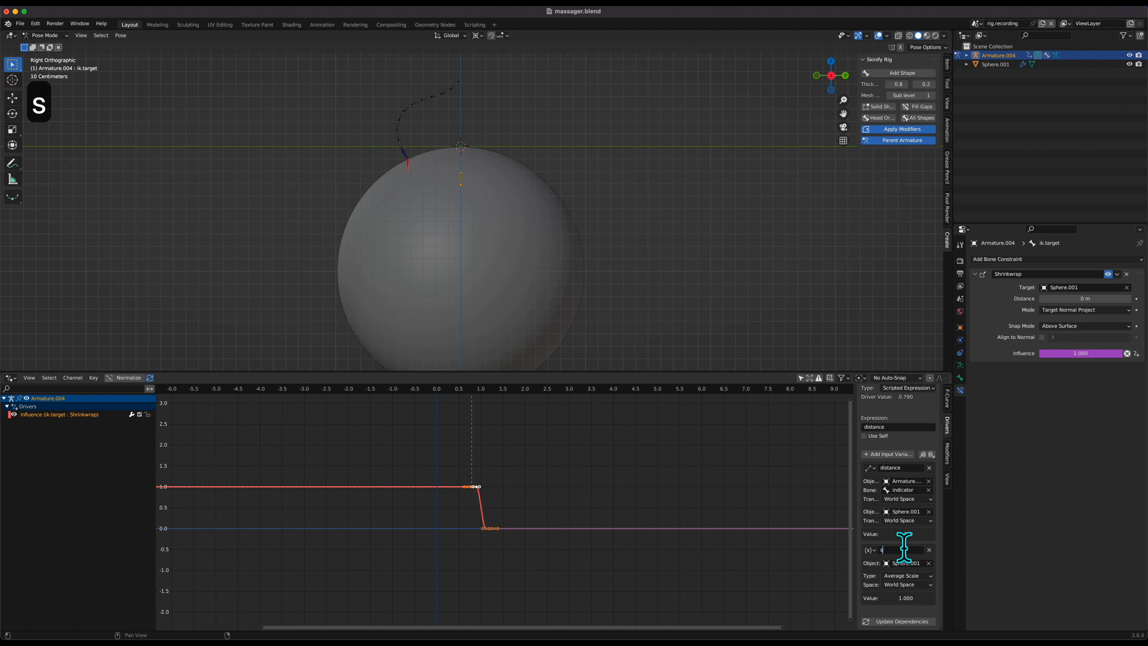
{"action": "type", "text": "cale"}
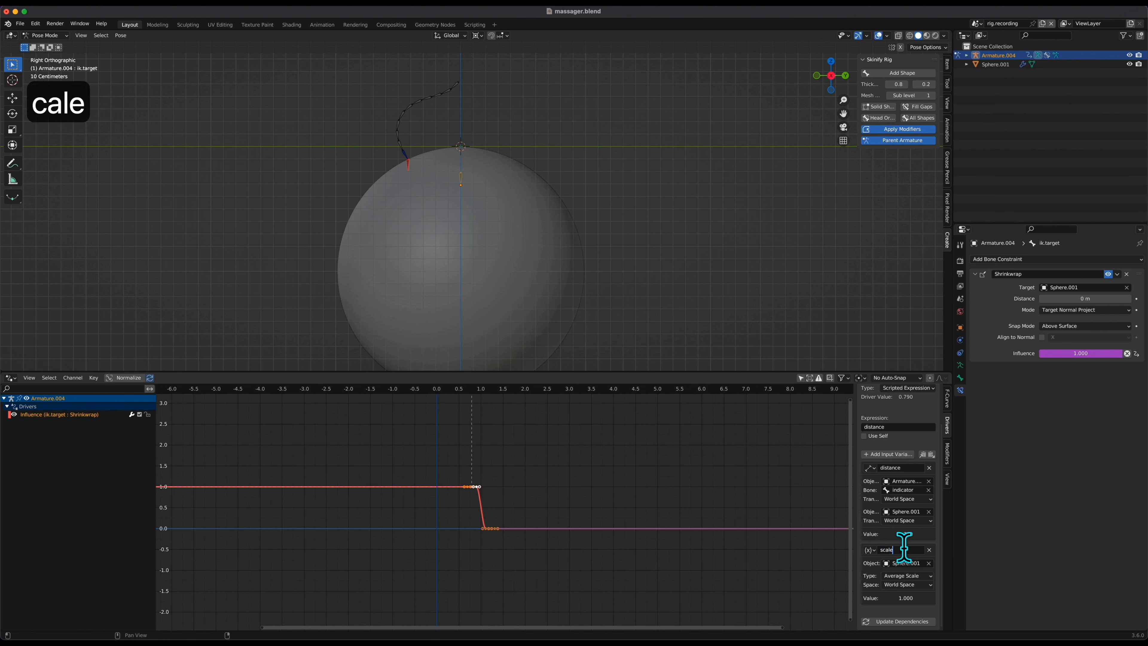
{"action": "key", "text": "Return"}
Set the Influence driver's expression to distance/scale.
{"action": "scroll", "coordinate": [905, 550], "scroll_direction": "up", "scroll_amount": 2}
{"action": "left_click", "coordinate": [913, 470]}
{"action": "type", "text": "/s"}
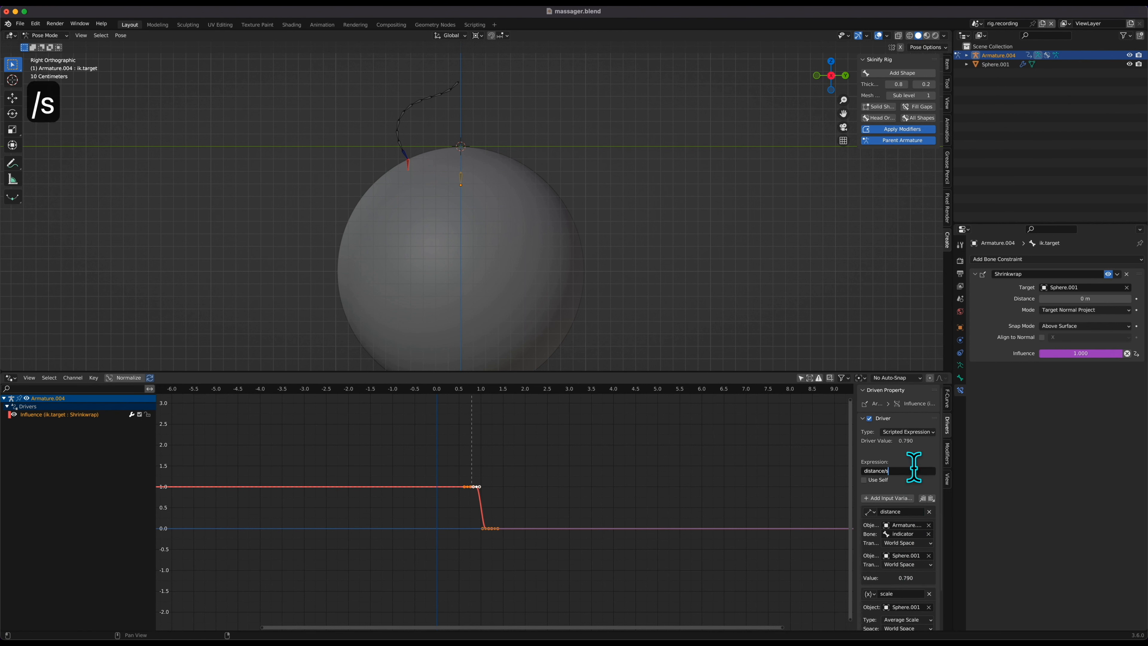
{"action": "type", "text": "cale"}
{"action": "key", "text": "Return"}
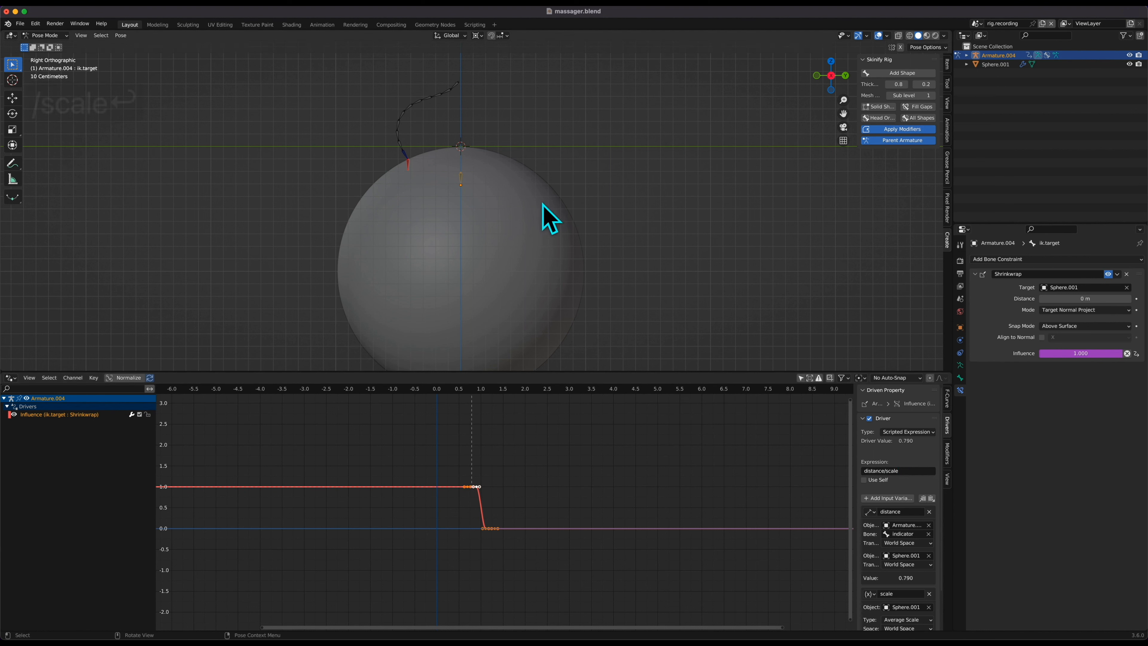
Test the scale-aware driver in Object Mode by temporarily shrinking the sphere and temporarily moving the armature along Z.
{"action": "key", "text": "s"}
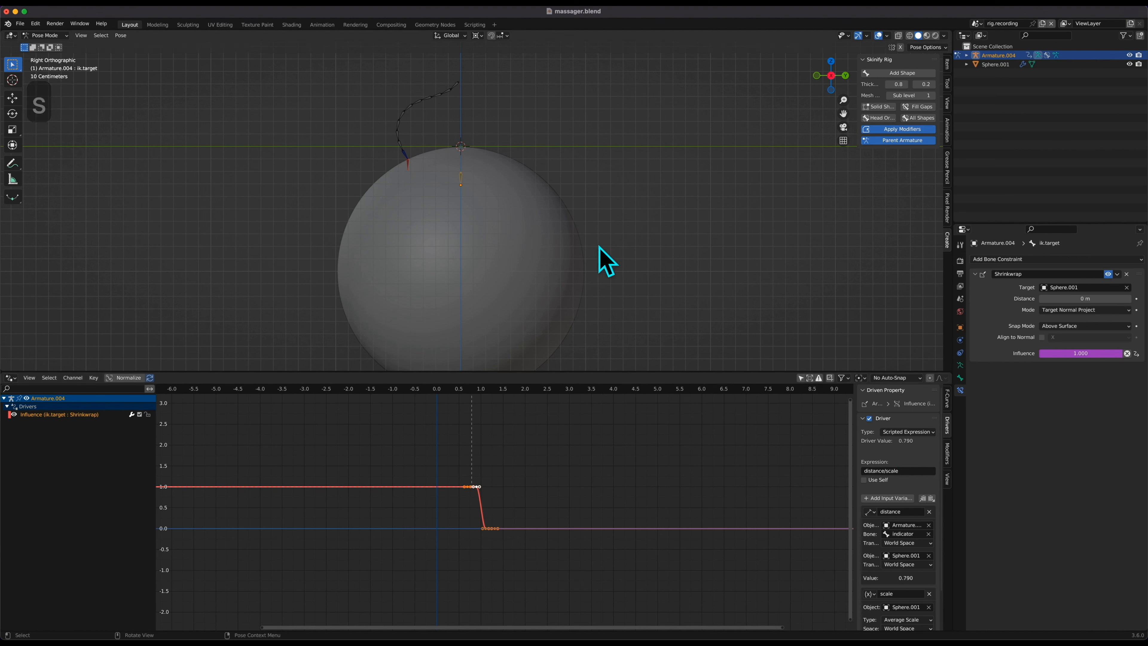
{"action": "key", "text": "ctrl+Tab"}
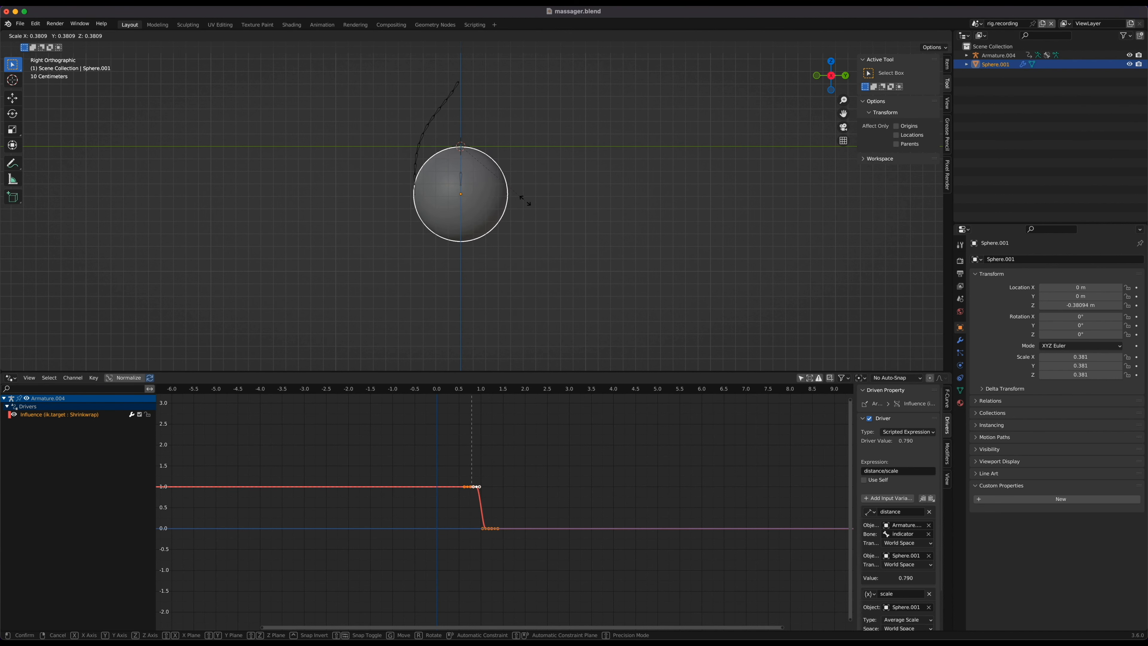
{"action": "key", "text": "Escape"}
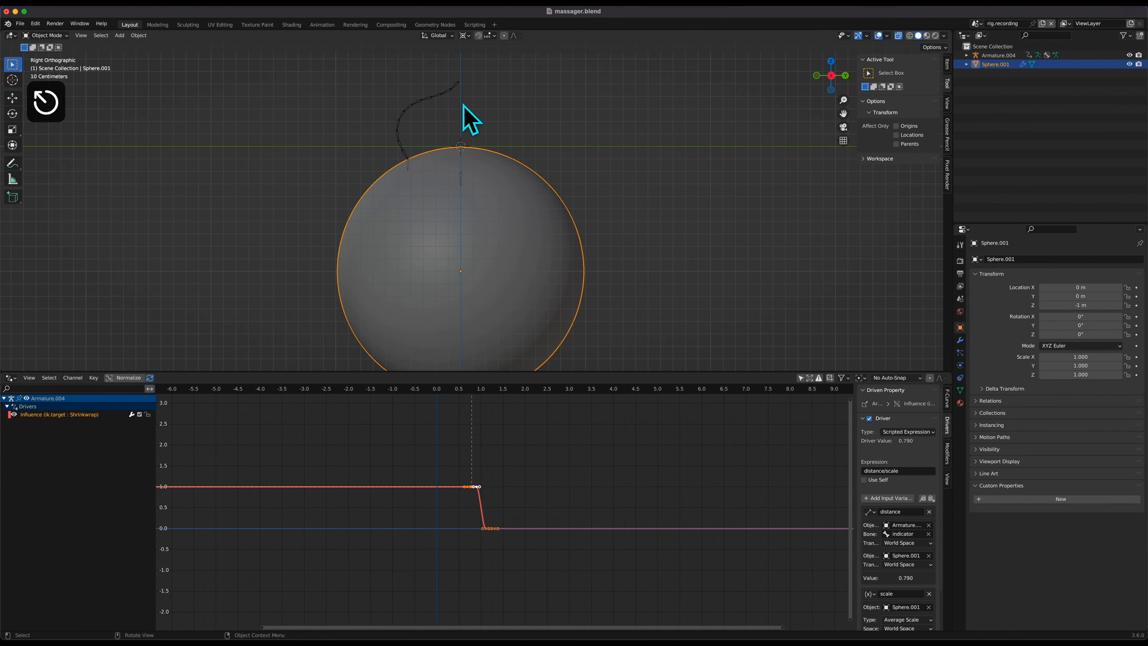
{"action": "left_click", "coordinate": [457, 87]}
{"action": "key", "text": "g"}
{"action": "key", "text": "z"}
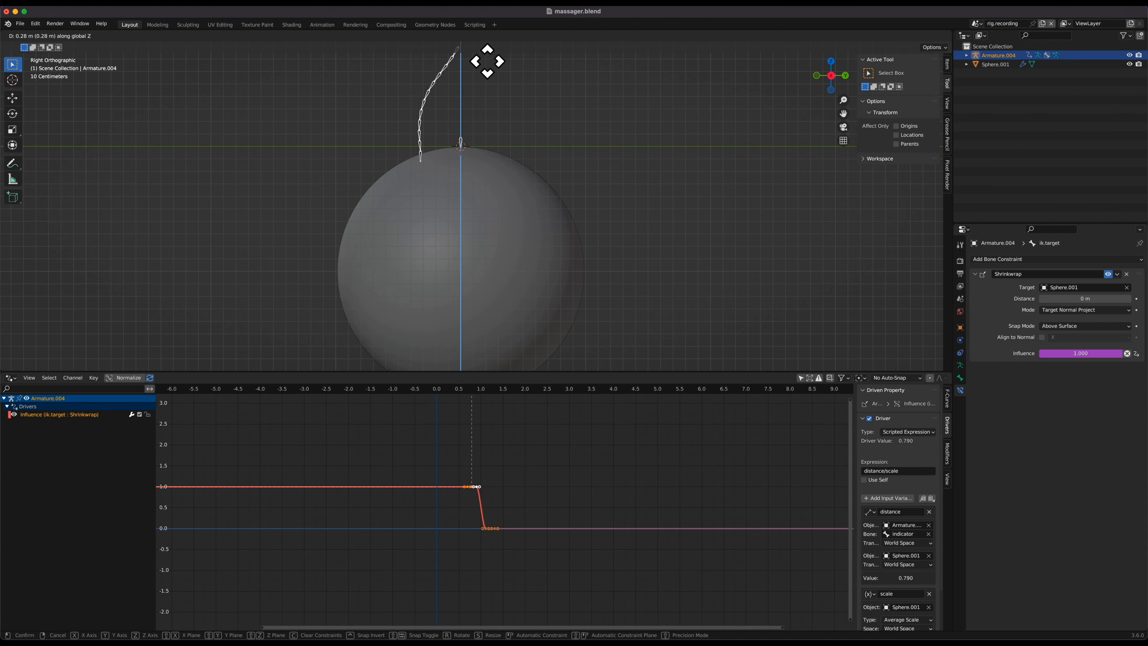
{"action": "key", "text": "Escape"}
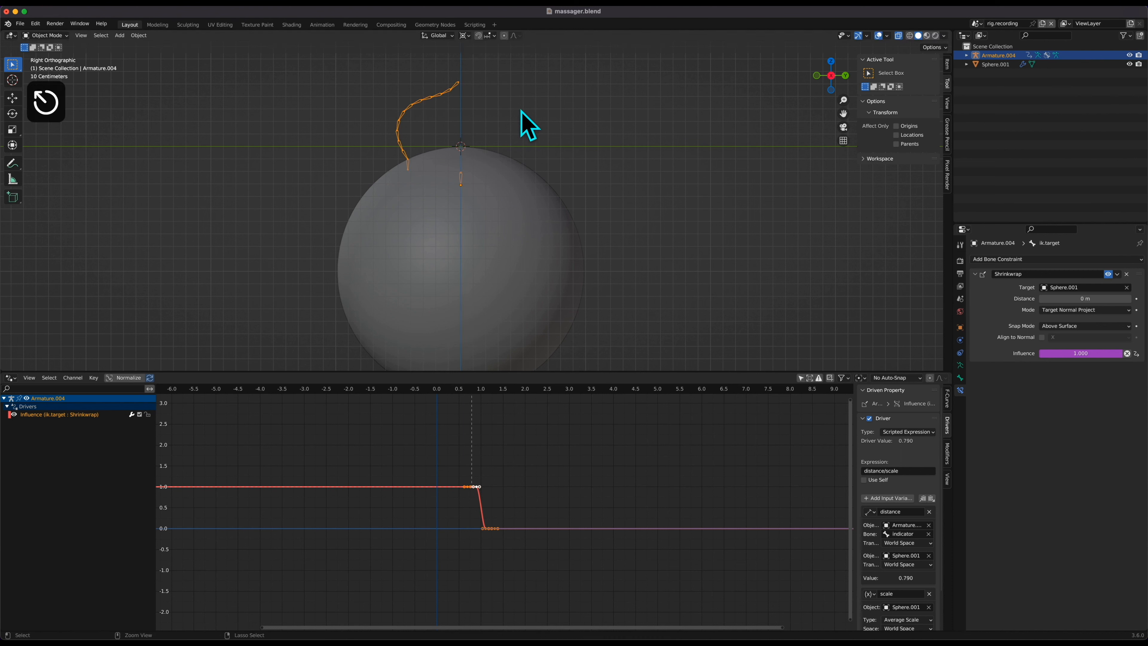
Raise the armature along Z by about 0.255 m in total, with its lower end still touching the sphere.
{"action": "key", "text": "g"}
{"action": "key", "text": "z"}
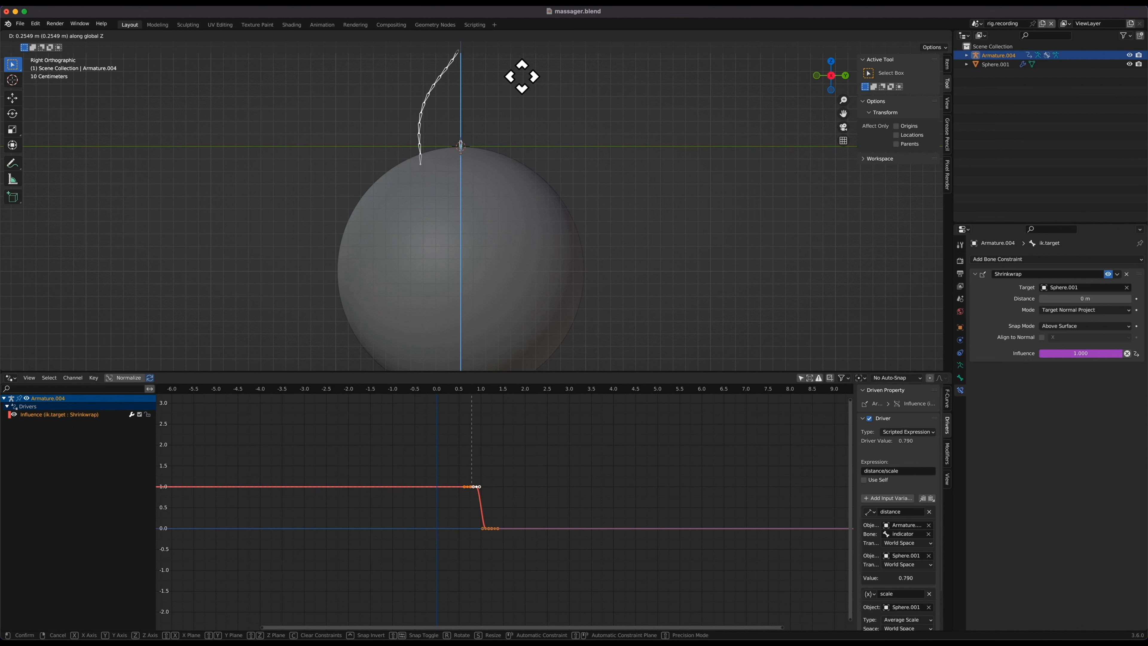
{"action": "left_click", "coordinate": [522, 78]}
{"action": "key", "text": "g"}
{"action": "key", "text": "z"}
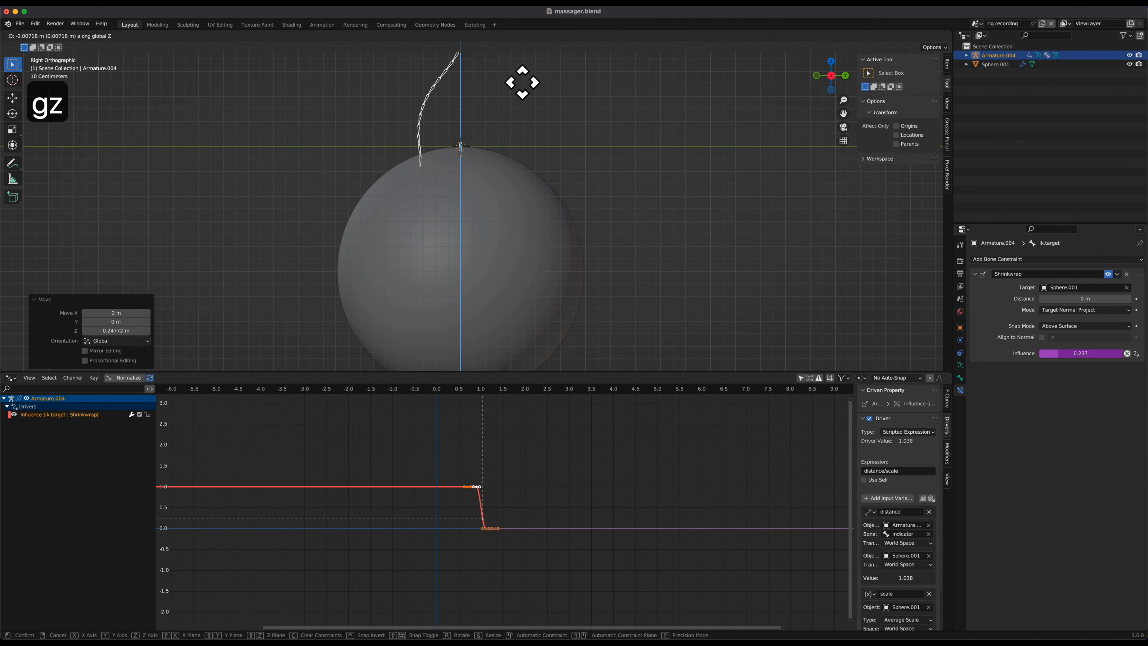
{"action": "left_click", "coordinate": [522, 82]}
Check the raised armature in the right orthographic view and put it in Edit Mode.
{"action": "middle_click_drag", "start_coordinate": [530, 104], "coordinate": [530, 109]}
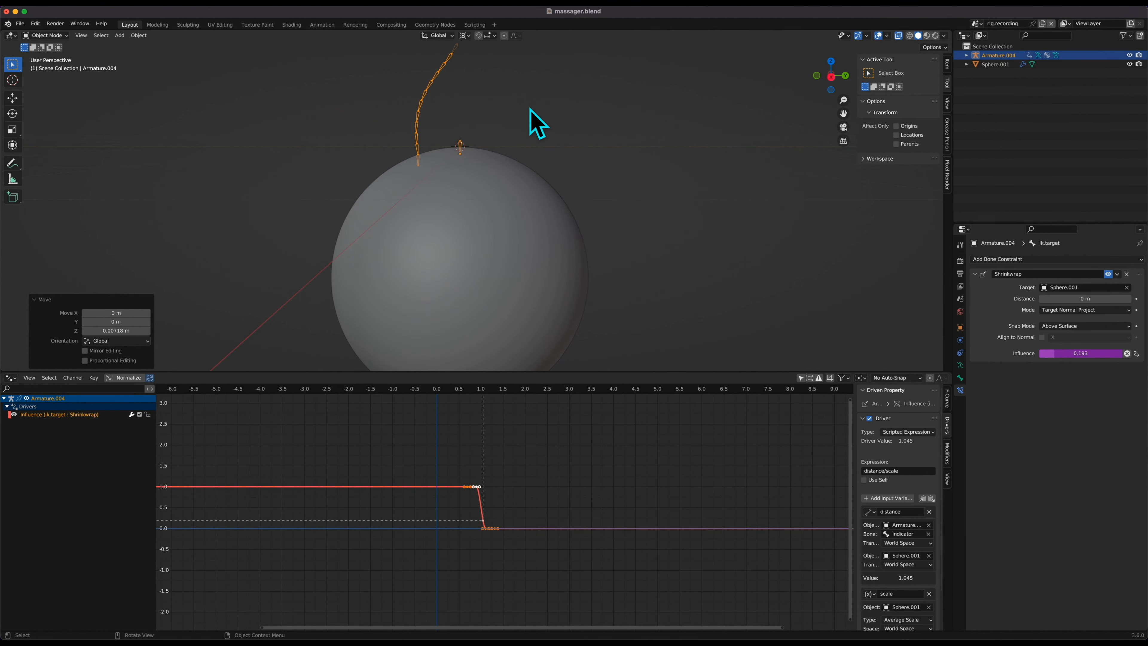
{"action": "key", "text": "grave"}
{"action": "key", "text": "6"}
{"action": "scroll", "coordinate": [530, 109], "scroll_direction": "up", "scroll_amount": 5, "text": "shift"}
{"action": "scroll", "coordinate": [530, 109], "scroll_direction": "up", "scroll_amount": 8}
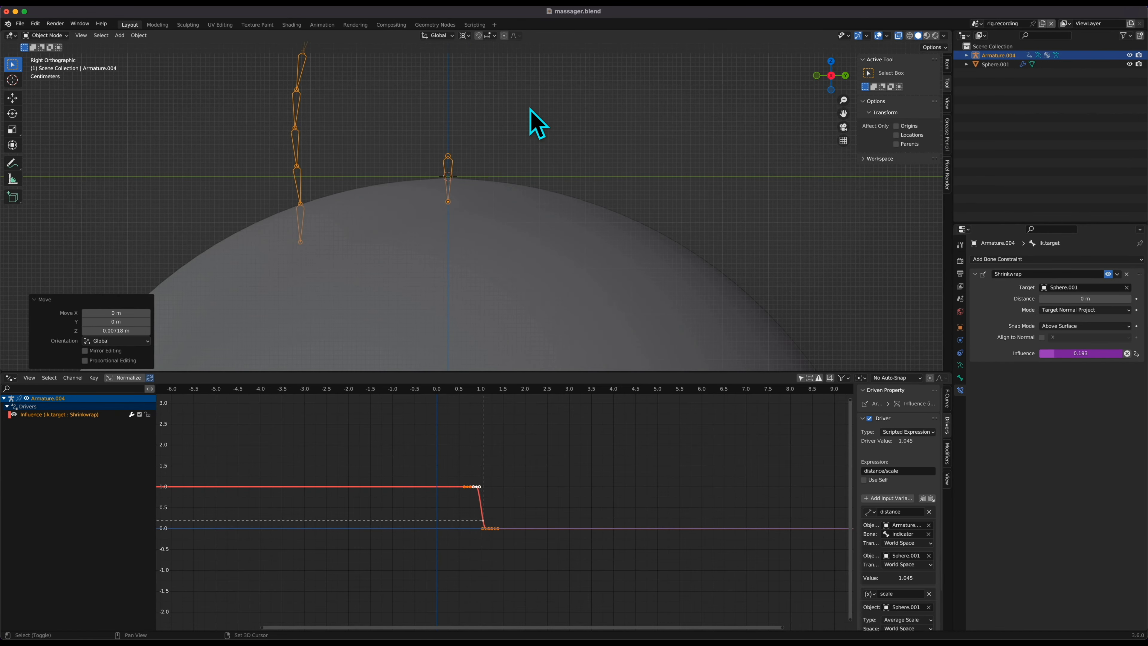
{"action": "scroll", "coordinate": [533, 120], "scroll_direction": "down", "scroll_amount": 4}
{"action": "scroll", "coordinate": [531, 121], "scroll_direction": "up", "scroll_amount": 2}
{"action": "key", "text": "Tab"}
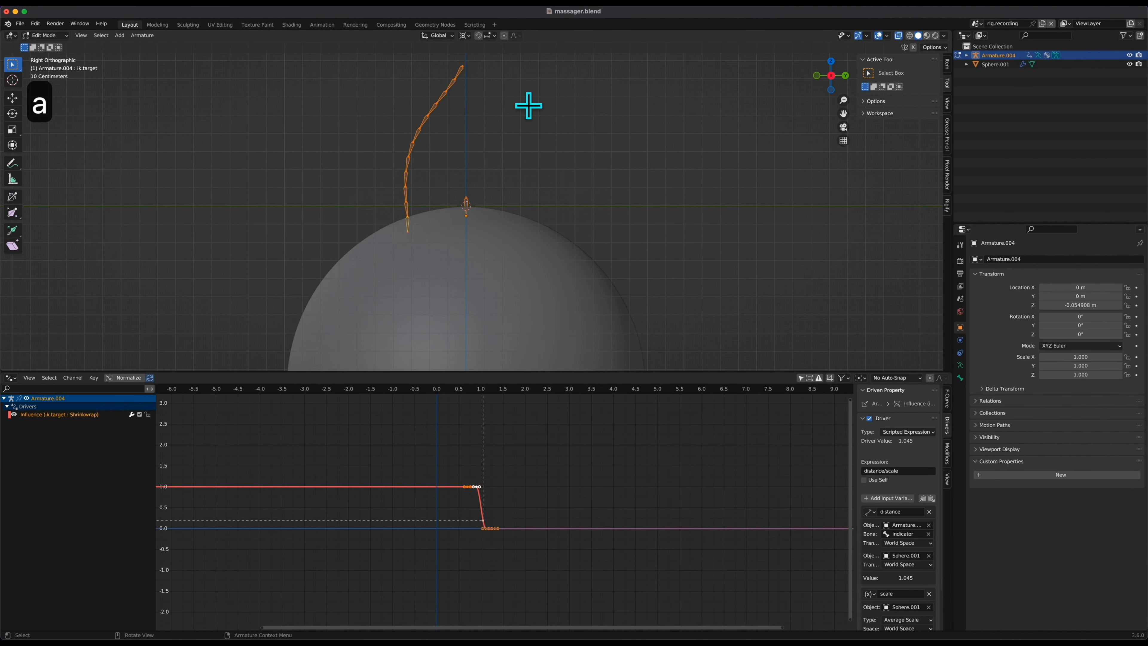
{"action": "key", "text": "ctrl+Tab"}
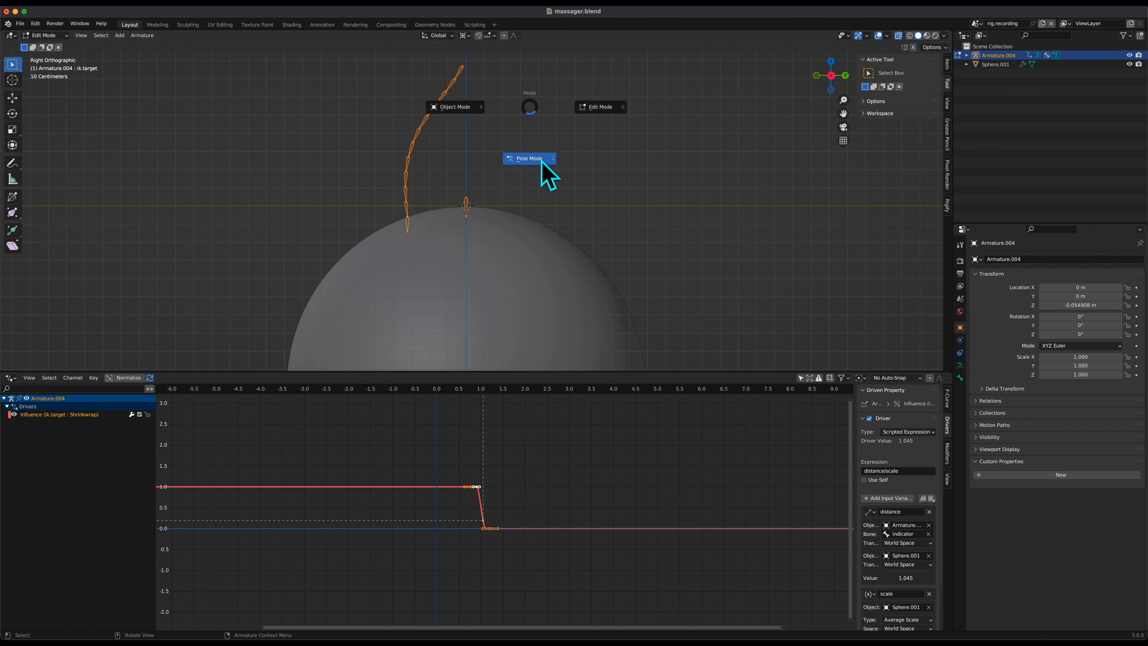
{"action": "left_click", "coordinate": [543, 171]}
{"action": "key", "text": "ctrl+Tab"}
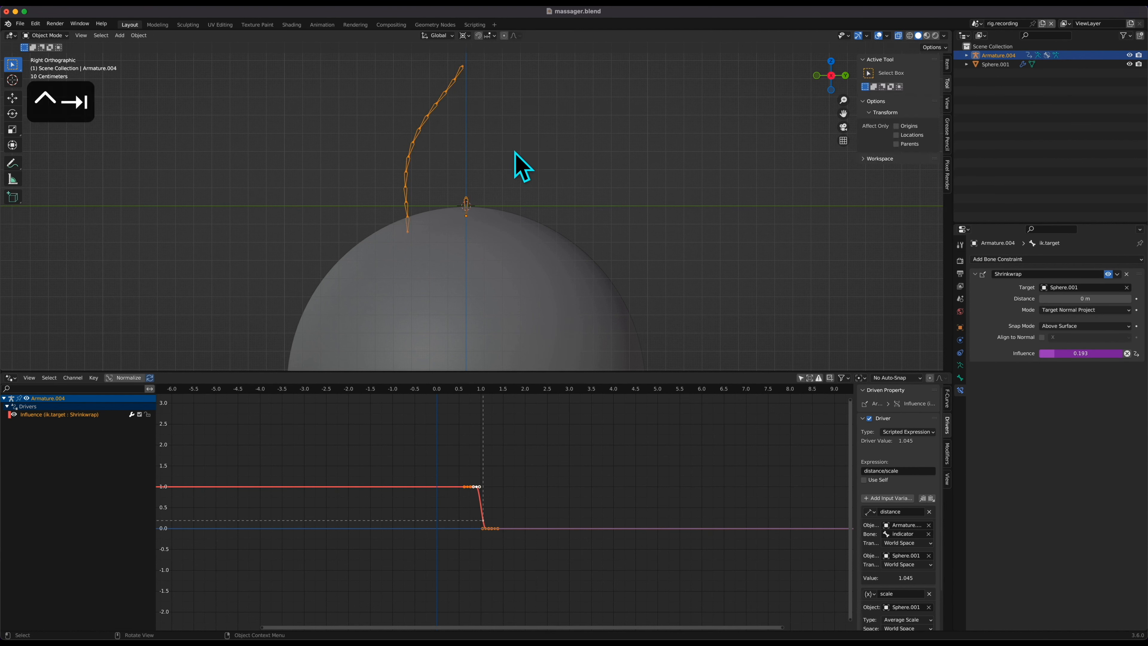
{"action": "key", "text": "Tab"}
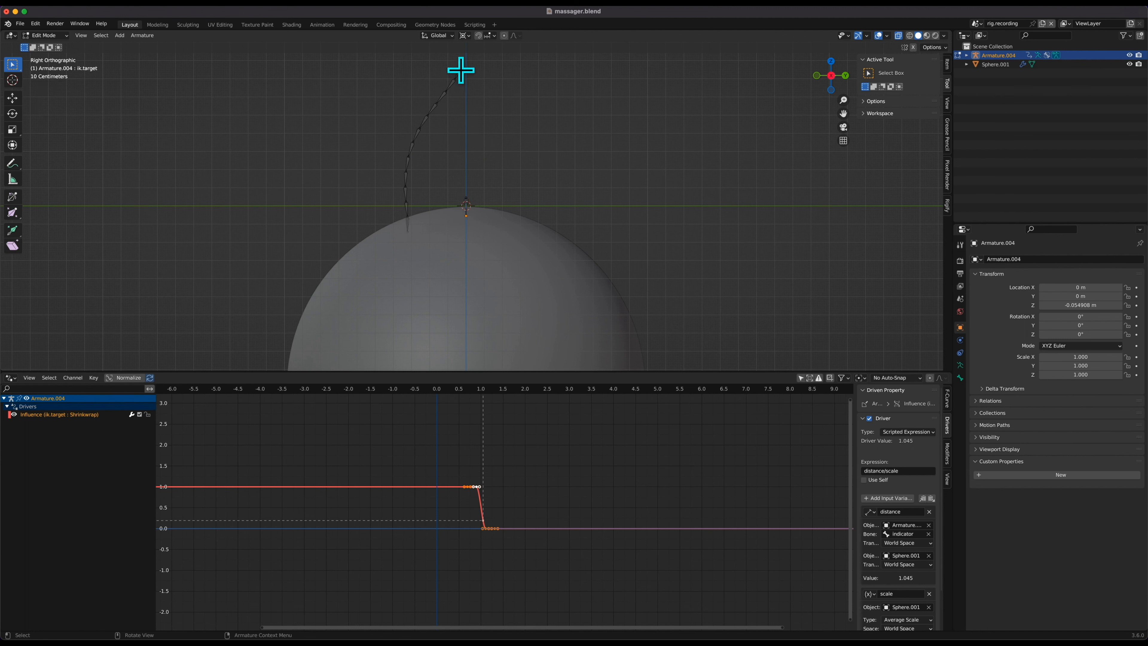
Select the whole linked bone chain together with its ik.target bone, duplicate them and rotate the copy 30° about Z.
{"action": "key", "text": "super+l"}
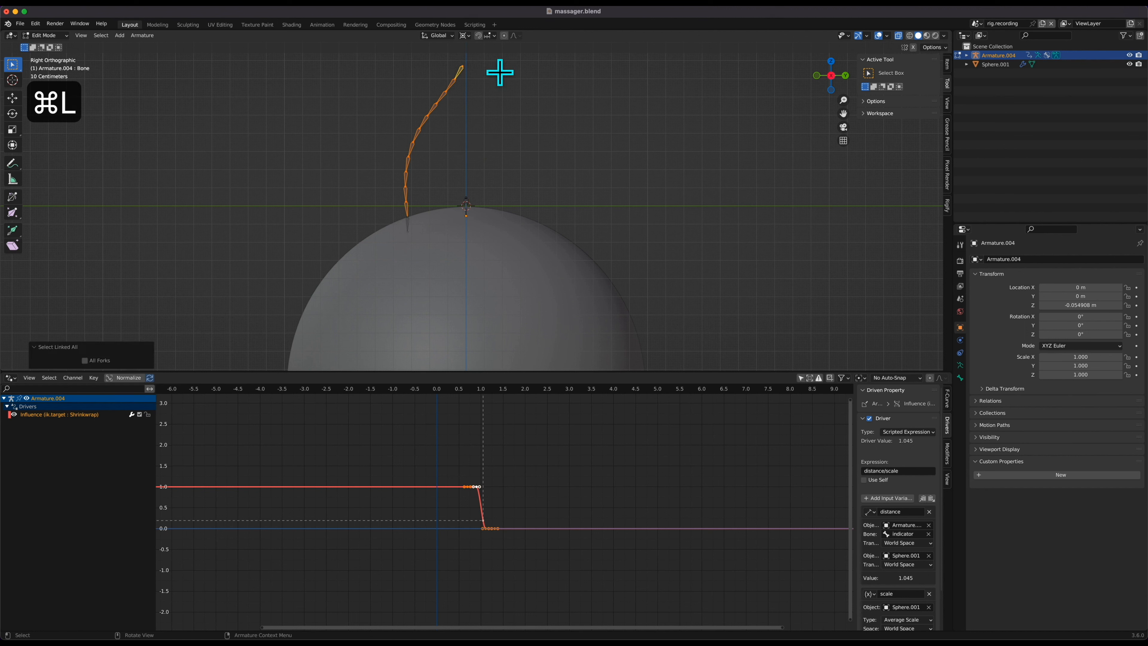
{"action": "left_click", "coordinate": [409, 223], "text": "shift"}
{"action": "scroll", "coordinate": [524, 186], "scroll_direction": "up", "scroll_amount": 5}
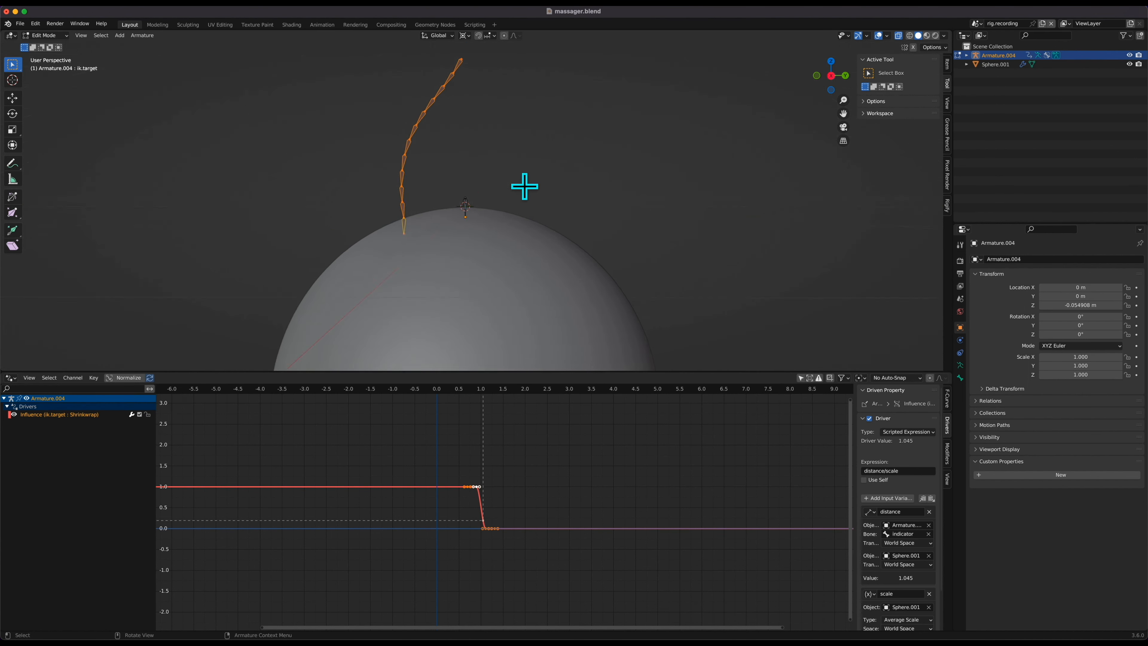
{"action": "scroll", "coordinate": [525, 187], "scroll_direction": "down", "scroll_amount": 3}
{"action": "scroll", "coordinate": [525, 186], "scroll_direction": "up", "scroll_amount": 2}
{"action": "key", "text": "shift+d"}
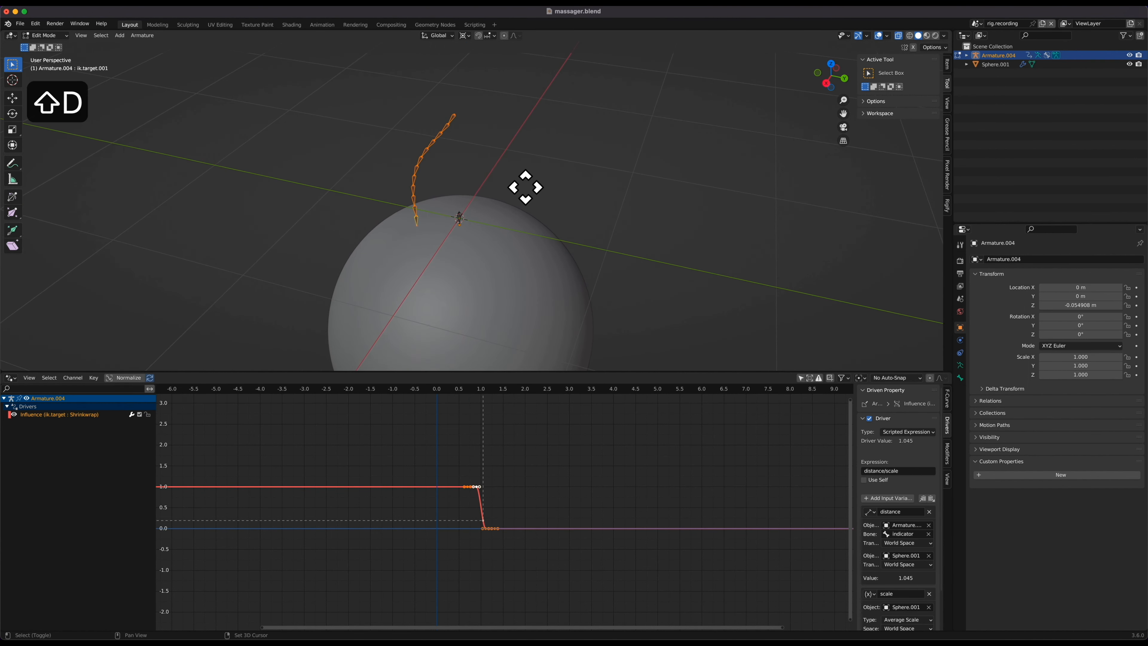
{"action": "key", "text": "r"}
{"action": "type", "text": "z"}
{"action": "type", "text": "30"}
{"action": "key", "text": "Return"}
Repeat the 30° rotated duplicate around Z until twelve bone chains form a full ring.
{"action": "scroll", "coordinate": [525, 186], "scroll_direction": "left", "scroll_amount": 3}
{"action": "scroll", "coordinate": [524, 186], "scroll_direction": "left", "scroll_amount": 1}
{"action": "key", "text": "shift+r"}
{"action": "key", "text": "shift+r"}
{"action": "key", "text": "shift+r"}
{"action": "key", "text": "shift+r"}
{"action": "key", "text": "shift+r"}
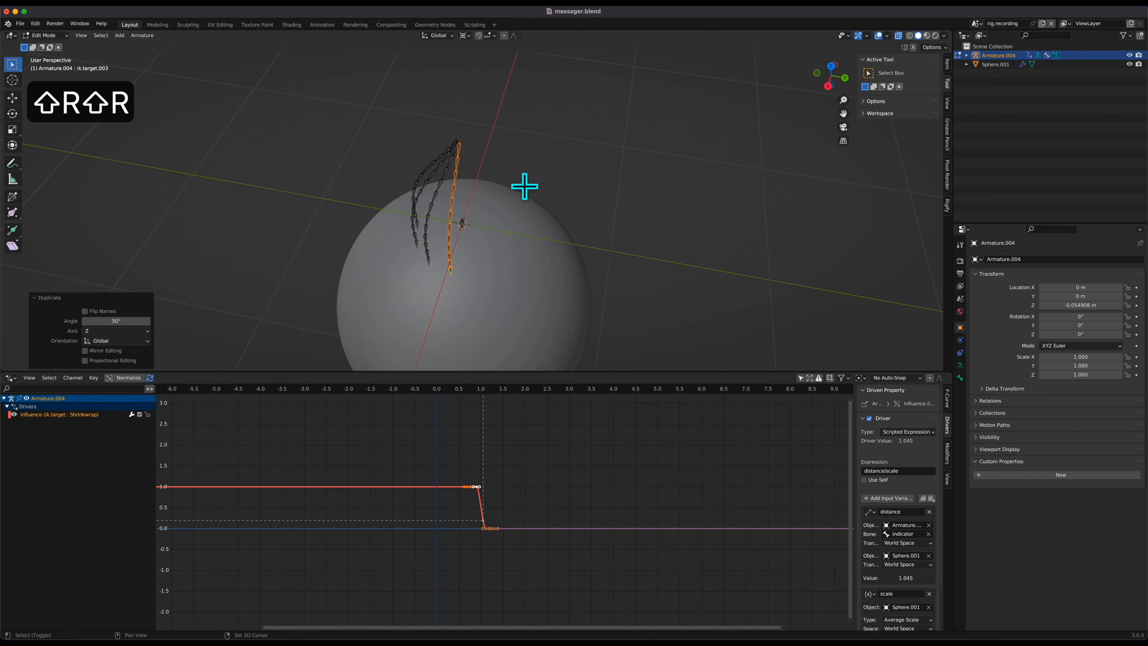
{"action": "key", "text": "shift+r"}
{"action": "scroll", "coordinate": [524, 186], "scroll_direction": "up", "scroll_amount": 5}
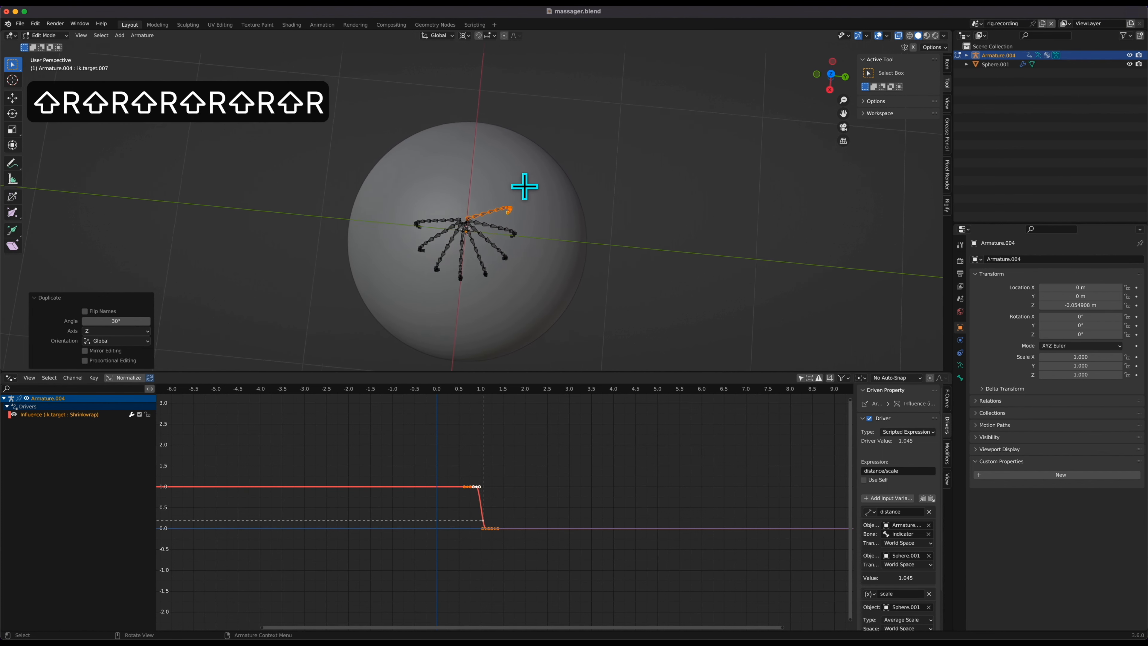
{"action": "key", "text": "shift+r"}
{"action": "key", "text": "shift+r"}
{"action": "key", "text": "shift+r"}
{"action": "key", "text": "shift+r"}
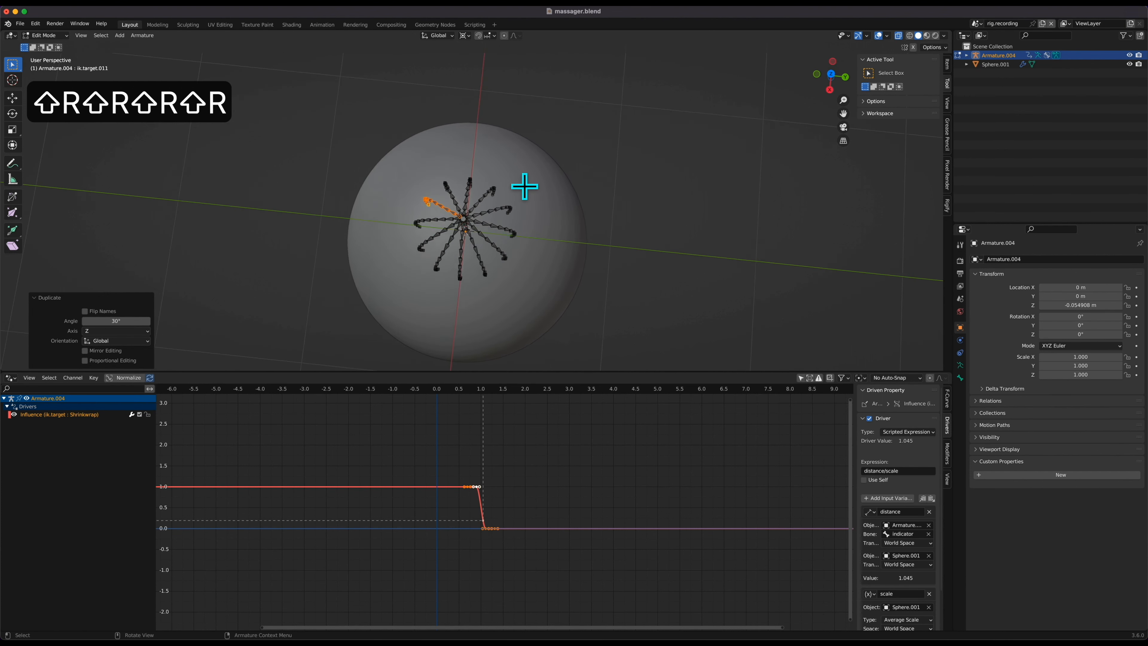
Save the massager.blend file with the ring of bone chains.
{"action": "scroll", "coordinate": [524, 186], "scroll_direction": "down", "scroll_amount": 5}
{"action": "scroll", "coordinate": [524, 186], "scroll_direction": "left", "scroll_amount": 5}
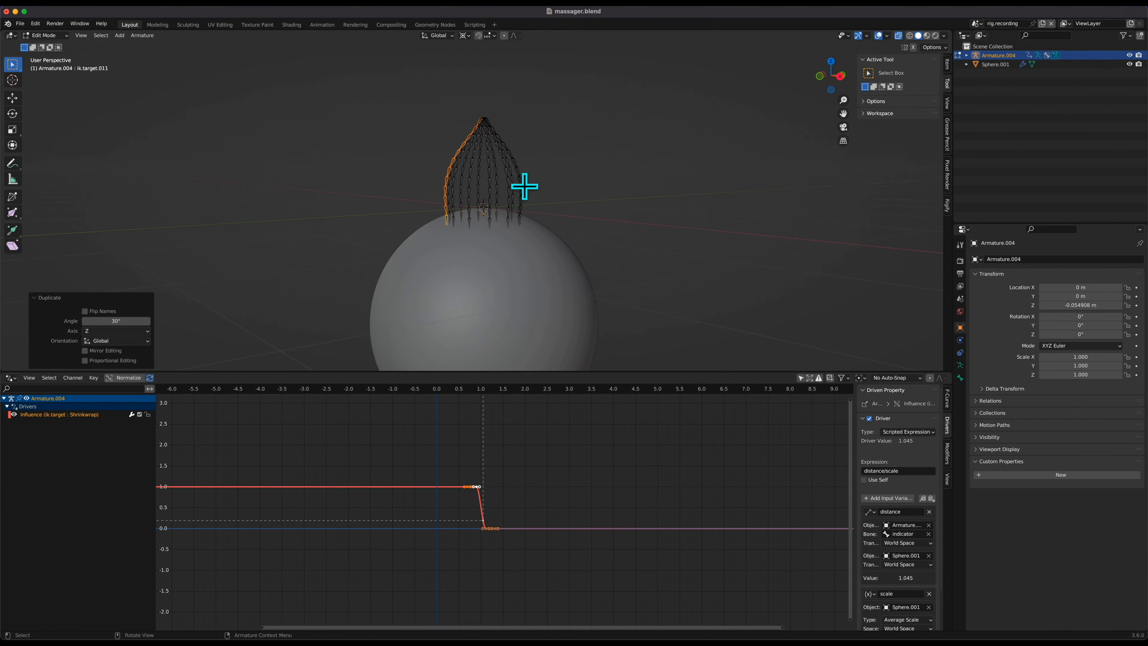
{"action": "key", "text": "super+s"}
Test the duplicated chains in Object Mode by temporarily moving the armature up and down along Z.
{"action": "key", "text": "Tab"}
{"action": "scroll", "coordinate": [507, 193], "scroll_direction": "left", "scroll_amount": 2}
{"action": "key", "text": "g"}
{"action": "key", "text": "z"}
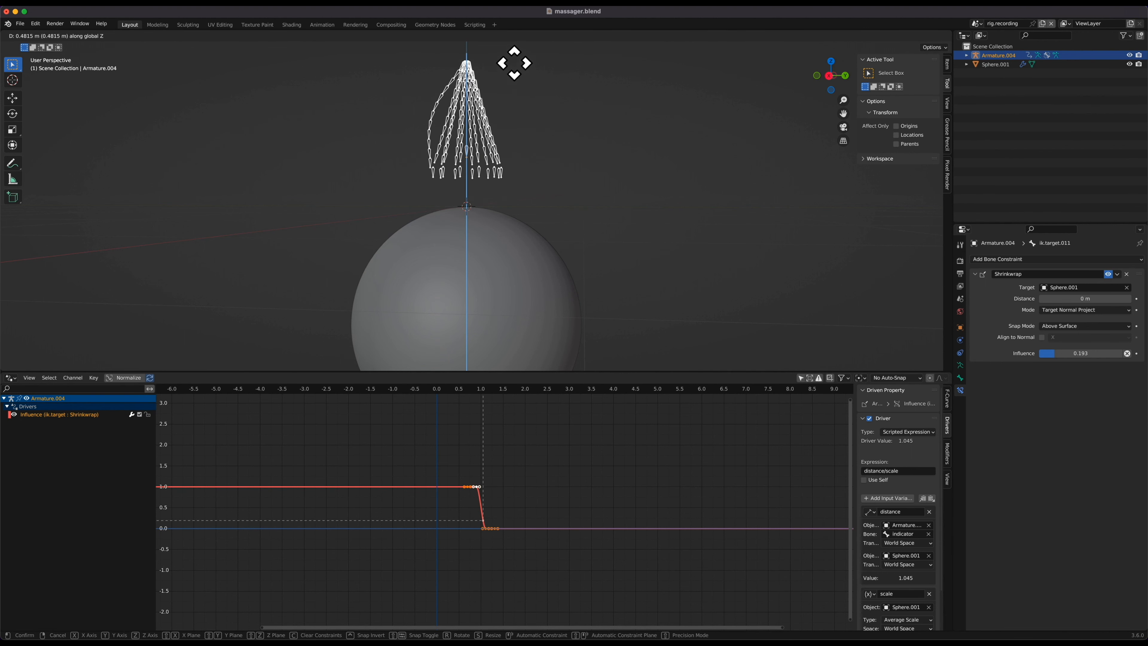
{"action": "left_click", "coordinate": [520, 138]}
{"action": "scroll", "coordinate": [525, 166], "scroll_direction": "left", "scroll_amount": 2}
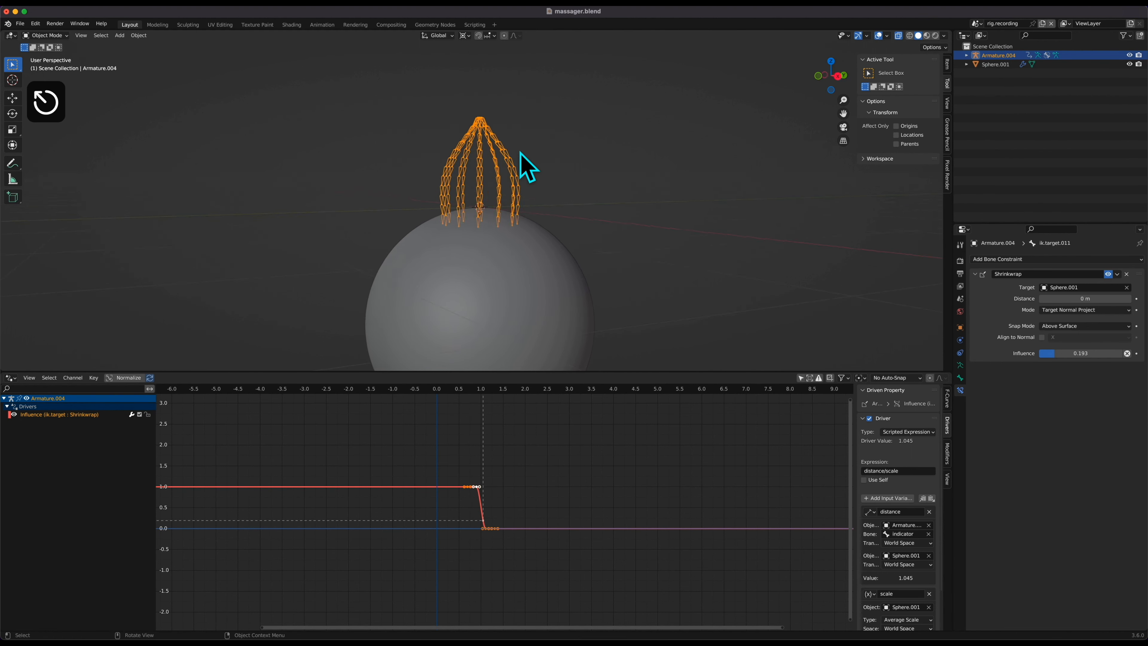
{"action": "key", "text": "g"}
{"action": "key", "text": "z"}
{"action": "left_click", "coordinate": [533, 147]}
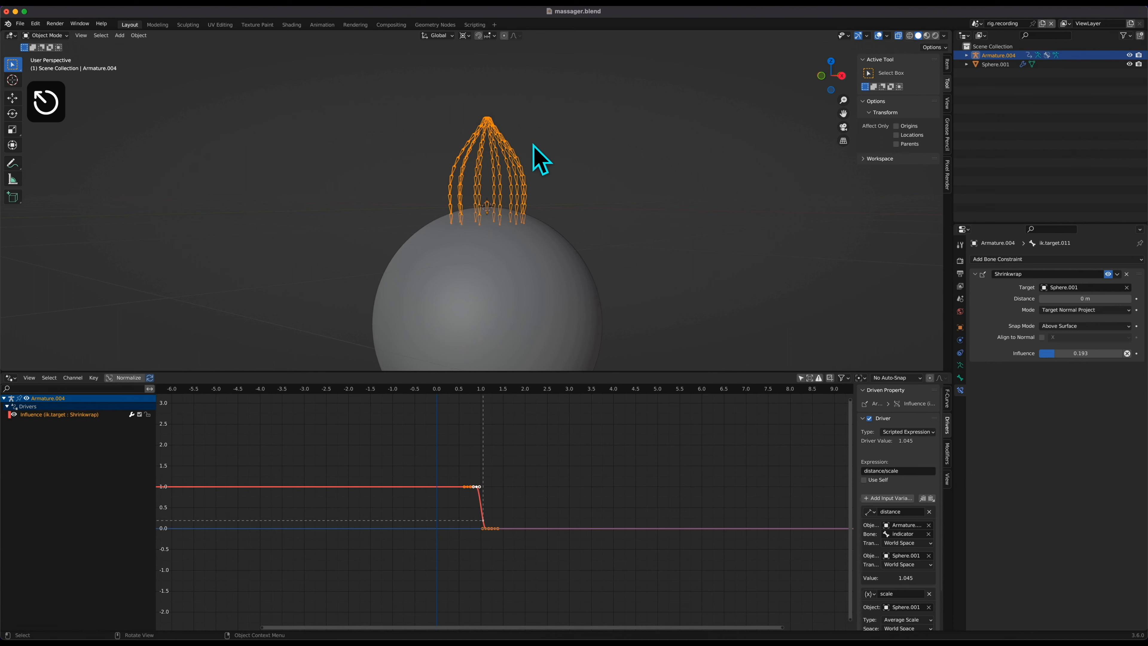
Put the armature in Pose Mode and show the constraints of the ik.011 bone and the original ik.target bone.
{"action": "scroll", "coordinate": [513, 195], "scroll_direction": "left", "scroll_amount": 2}
{"action": "key", "text": "Tab"}
{"action": "key", "text": "ctrl+Tab"}
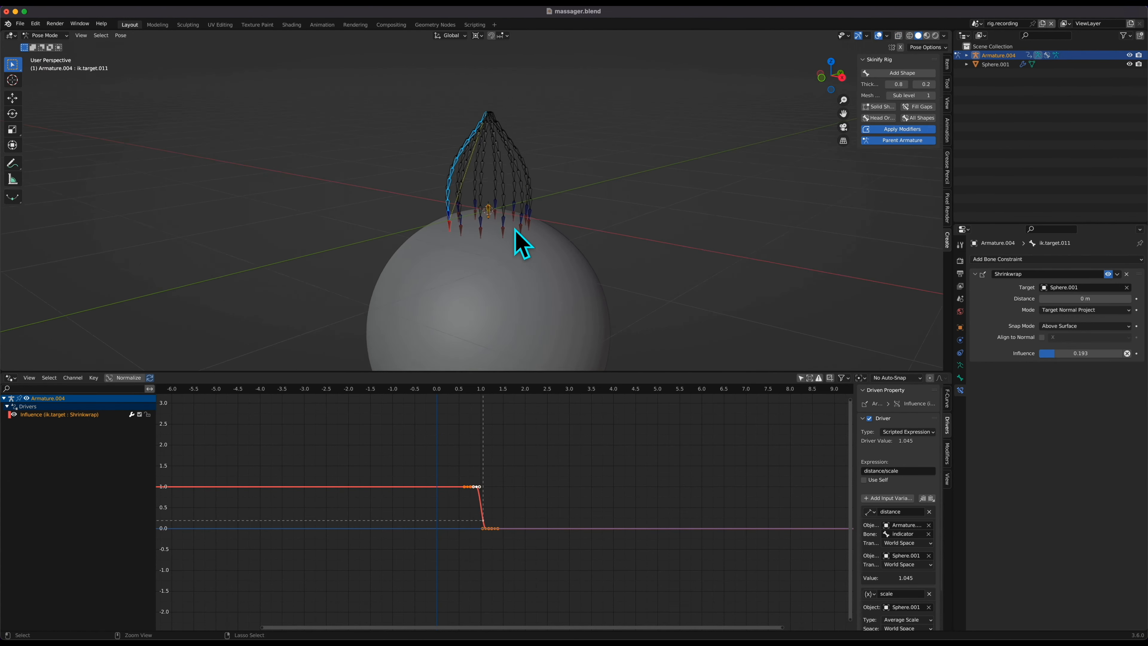
{"action": "scroll", "coordinate": [520, 243], "scroll_direction": "up", "scroll_amount": 2}
{"action": "left_click", "coordinate": [440, 233]}
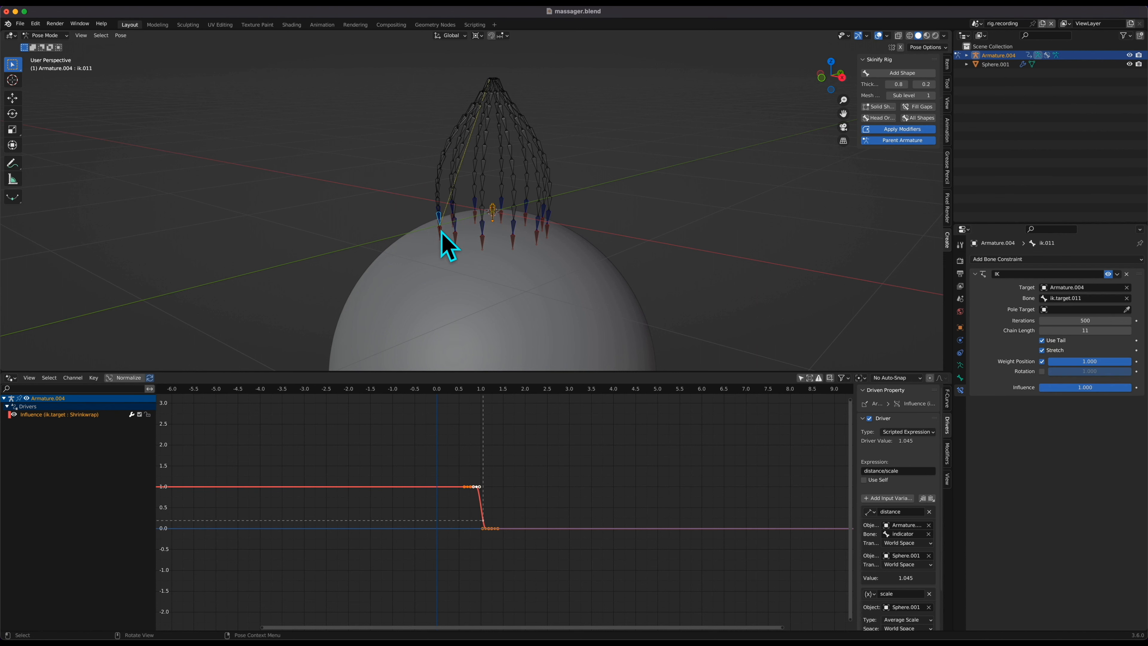
{"action": "middle_click_drag", "start_coordinate": [441, 231], "coordinate": [449, 232]}
{"action": "left_click", "coordinate": [460, 228]}
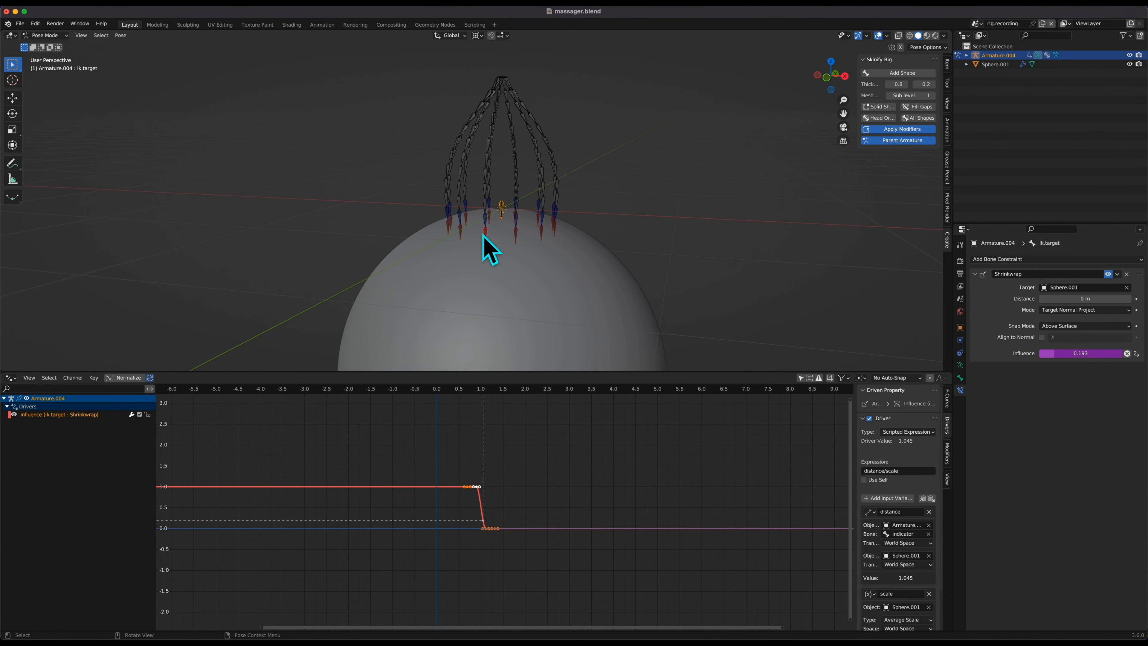
Copy the Shrinkwrap influence driver from the original ik.target bone and paste it onto the Shrinkwrap influence of ik.target.001.
{"action": "middle_click_drag", "start_coordinate": [706, 300], "coordinate": [669, 298]}
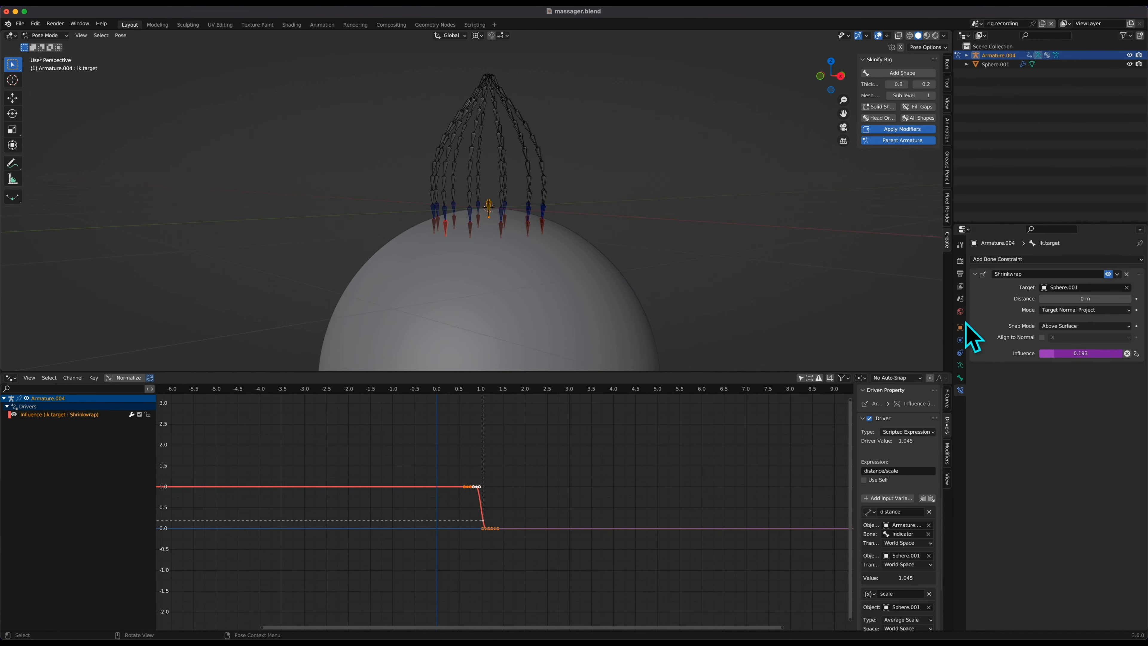
{"action": "right_click", "coordinate": [1073, 355]}
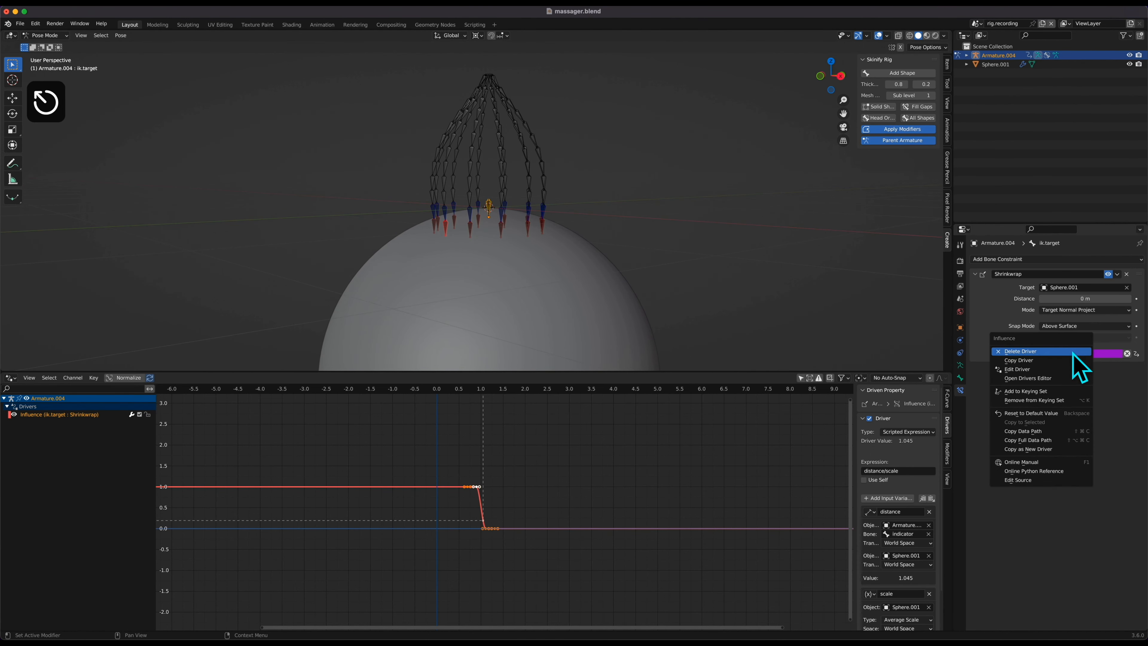
{"action": "left_click", "coordinate": [1053, 361]}
{"action": "middle_click_drag", "start_coordinate": [489, 250], "coordinate": [517, 253]}
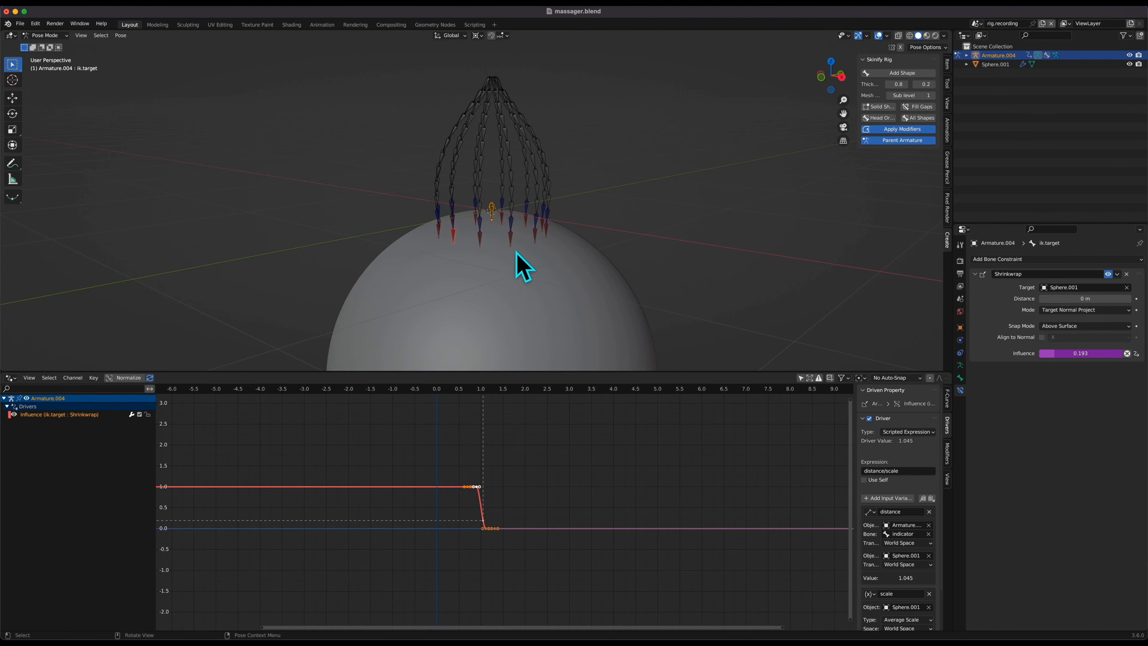
{"action": "left_click", "coordinate": [480, 235]}
{"action": "right_click", "coordinate": [1045, 355]}
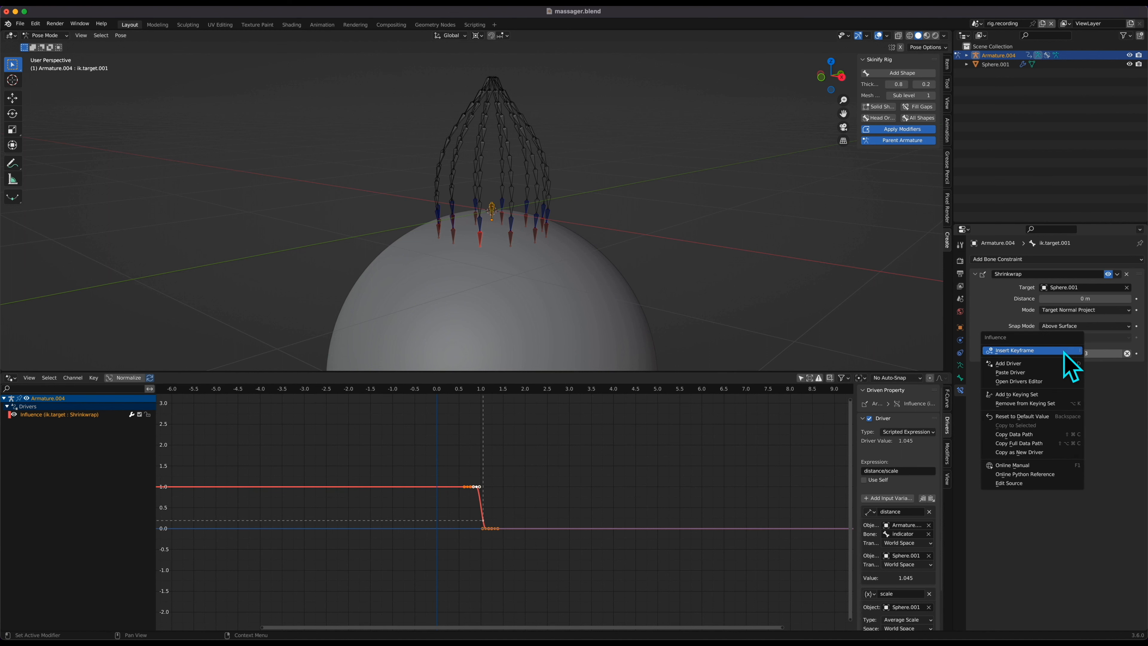
{"action": "left_click", "coordinate": [1044, 373]}
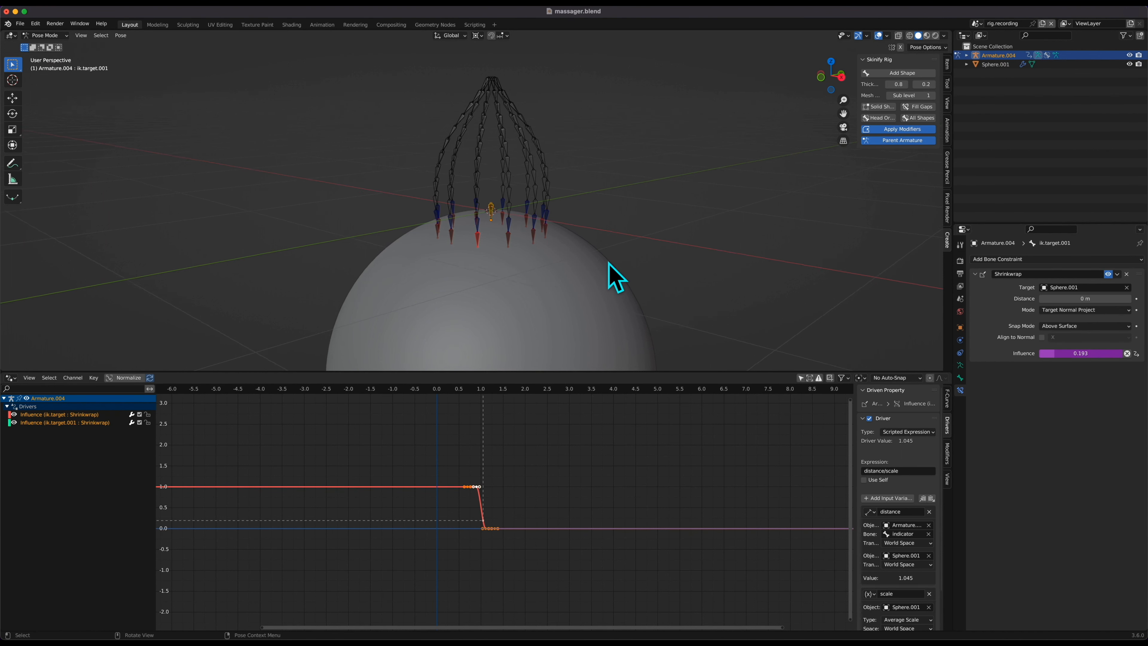
Paste the copied driver onto the Shrinkwrap influence of each target bone from ik.target.002 to ik.target.009.
{"action": "middle_click_drag", "start_coordinate": [615, 277], "coordinate": [495, 278]}
{"action": "right_click", "coordinate": [1101, 352]}
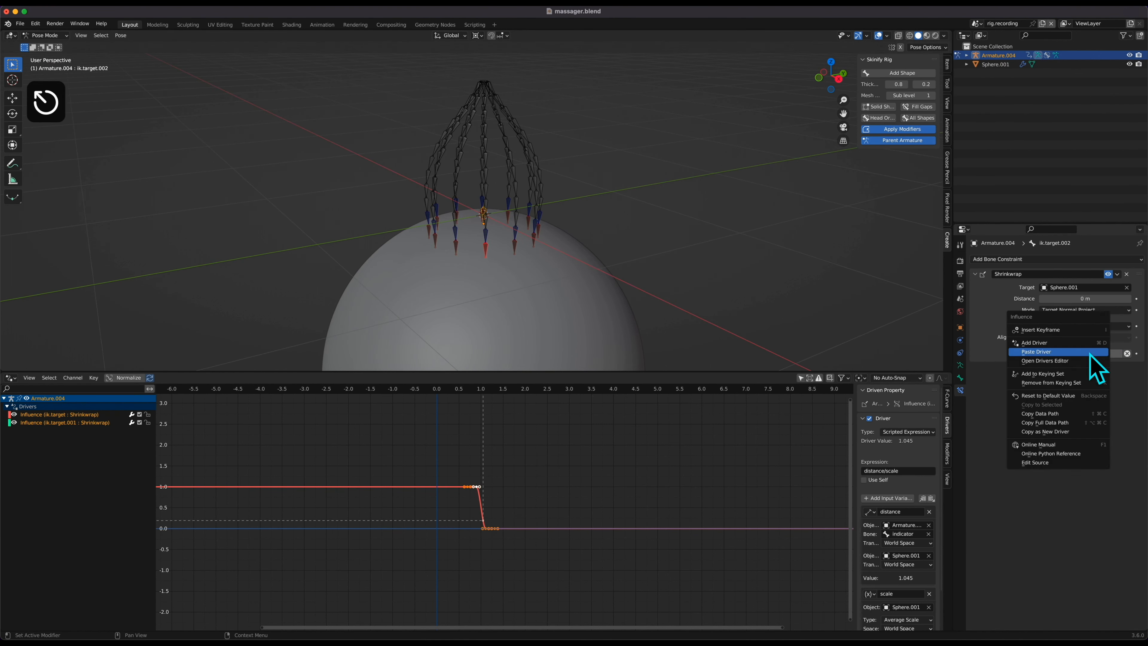
{"action": "key", "text": "p"}
{"action": "right_click", "coordinate": [1079, 354]}
{"action": "key", "text": "p"}
{"action": "middle_click_drag", "start_coordinate": [558, 272], "coordinate": [501, 274]}
{"action": "left_click", "coordinate": [481, 249]}
{"action": "right_click", "coordinate": [1099, 355]}
{"action": "key", "text": "p"}
{"action": "middle_click_drag", "start_coordinate": [572, 247], "coordinate": [461, 228]}
{"action": "left_click", "coordinate": [473, 245]}
{"action": "right_click", "coordinate": [1087, 355]}
{"action": "key", "text": "p"}
{"action": "left_click", "coordinate": [474, 236]}
{"action": "right_click", "coordinate": [1068, 353]}
{"action": "key", "text": "p"}
{"action": "left_click", "coordinate": [480, 233]}
{"action": "right_click", "coordinate": [1088, 352]}
{"action": "key", "text": "p"}
{"action": "middle_click_drag", "start_coordinate": [543, 232], "coordinate": [485, 246]}
{"action": "left_click", "coordinate": [488, 230]}
{"action": "right_click", "coordinate": [1078, 355]}
{"action": "key", "text": "p"}
{"action": "left_click", "coordinate": [486, 245]}
{"action": "key", "text": "Escape"}
{"action": "right_click", "coordinate": [1080, 352]}
{"action": "key", "text": "p"}
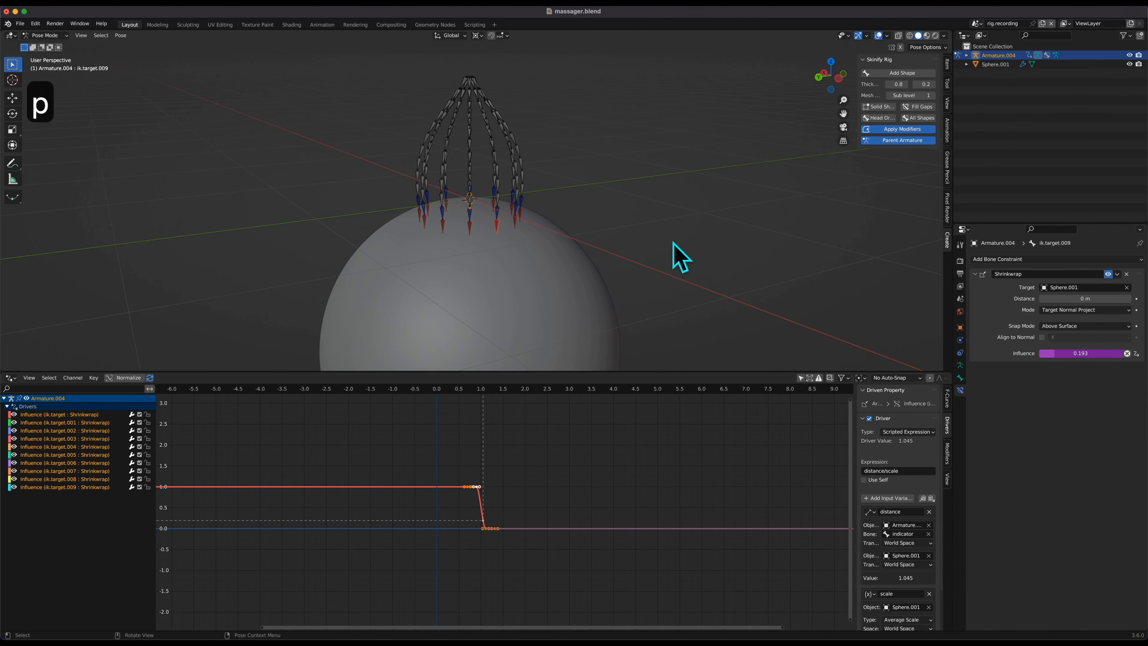
Paste the copied driver onto the Shrinkwrap influence of ik.target.010 and ik.target.011, closing the ring at the original ik.target.
{"action": "middle_click_drag", "start_coordinate": [570, 226], "coordinate": [511, 224]}
{"action": "left_click", "coordinate": [512, 224]}
{"action": "right_click", "coordinate": [1097, 361]}
{"action": "key", "text": "p"}
{"action": "middle_click_drag", "start_coordinate": [585, 233], "coordinate": [528, 229]}
{"action": "left_click", "coordinate": [527, 228]}
{"action": "right_click", "coordinate": [1081, 353]}
{"action": "key", "text": "p"}
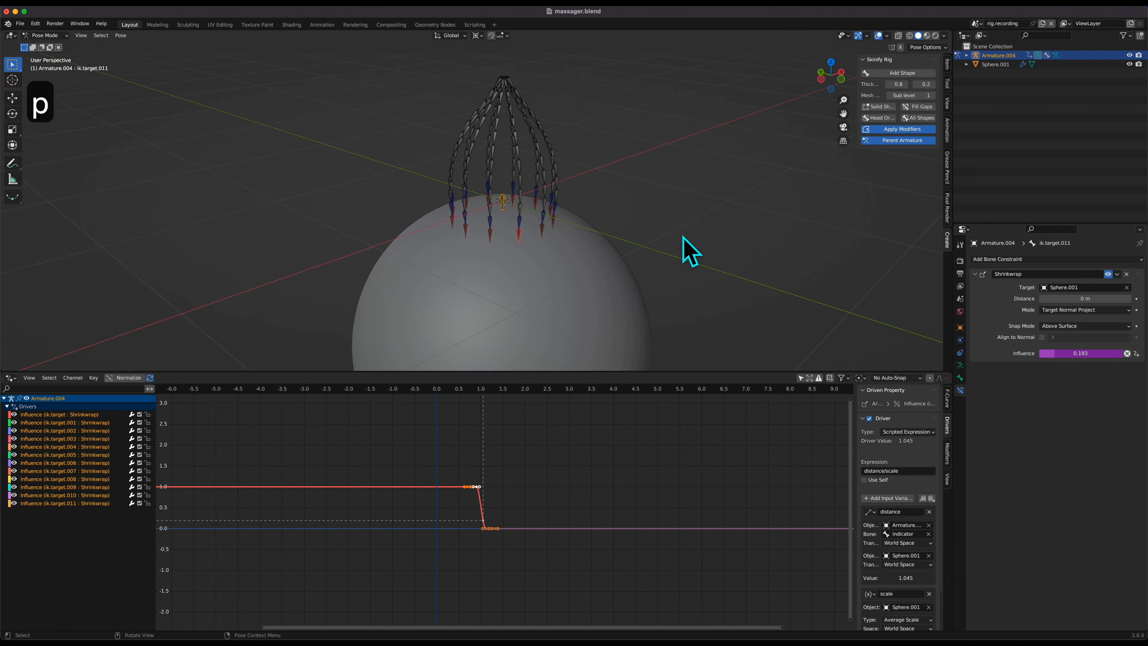
{"action": "middle_click_drag", "start_coordinate": [682, 248], "coordinate": [577, 244]}
{"action": "left_click", "coordinate": [518, 237]}
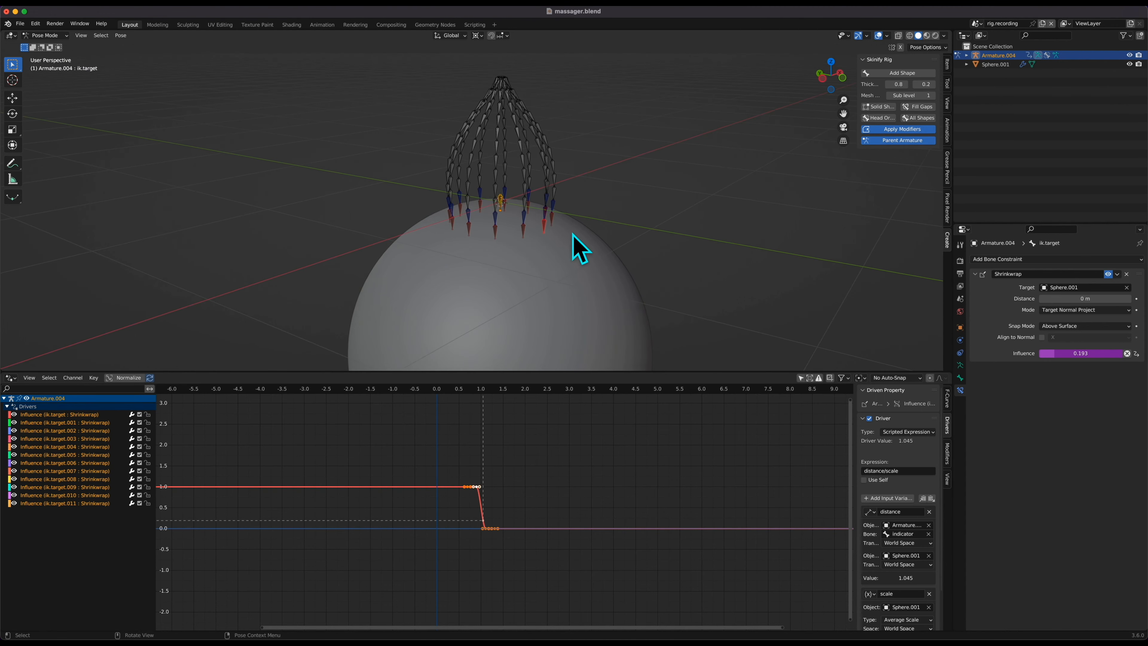
Test the driven chains in Object Mode by moving the armature about 0.27 m down along Z onto the sphere and back up.
{"action": "key", "text": "ctrl+Tab"}
{"action": "middle_click_drag", "start_coordinate": [559, 141], "coordinate": [569, 154]}
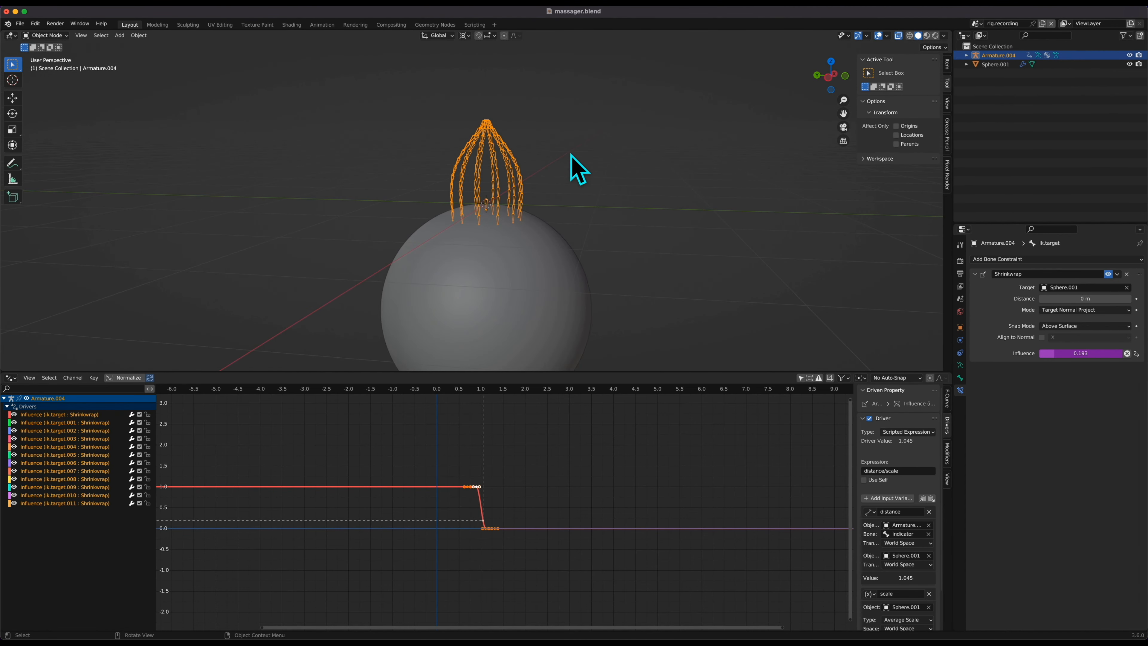
{"action": "key", "text": "g"}
{"action": "key", "text": "z"}
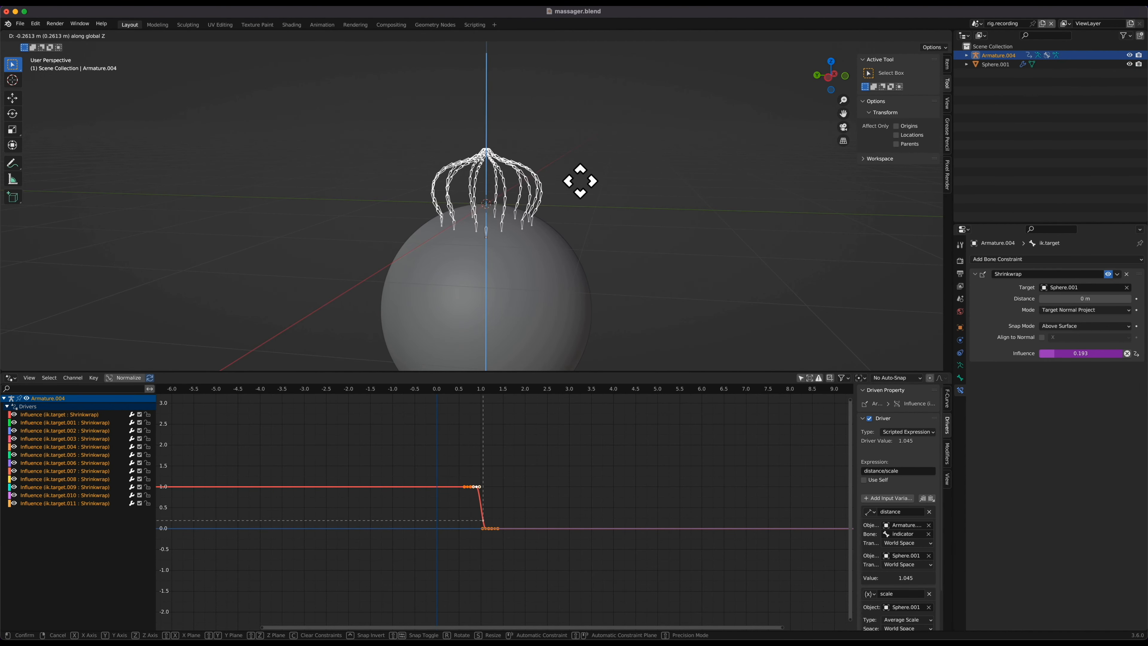
{"action": "left_click", "coordinate": [584, 190]}
{"action": "middle_click_drag", "start_coordinate": [590, 200], "coordinate": [587, 199]}
{"action": "key", "text": "g"}
{"action": "key", "text": "z"}
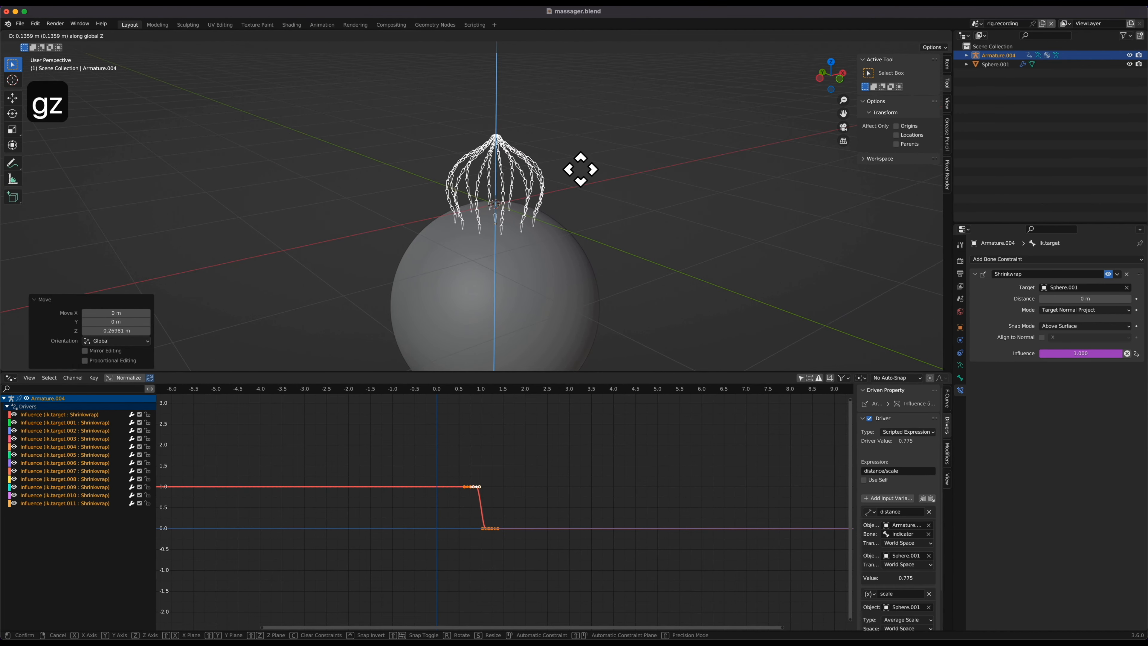
{"action": "left_click", "coordinate": [580, 174]}
{"action": "middle_click_drag", "start_coordinate": [579, 174], "coordinate": [580, 173]}
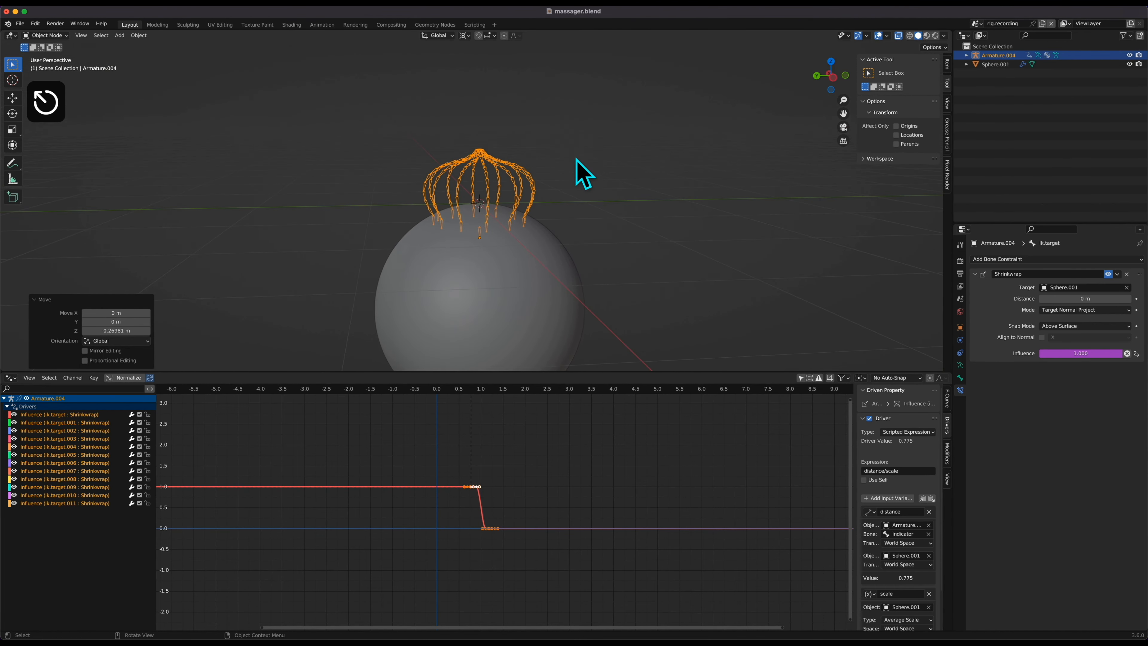
{"action": "key", "text": "g"}
{"action": "key", "text": "z"}
{"action": "left_click", "coordinate": [573, 129]}
{"action": "middle_click_drag", "start_coordinate": [574, 128], "coordinate": [573, 130]}
{"action": "left_click", "coordinate": [508, 156]}
{"action": "left_click", "coordinate": [506, 163]}
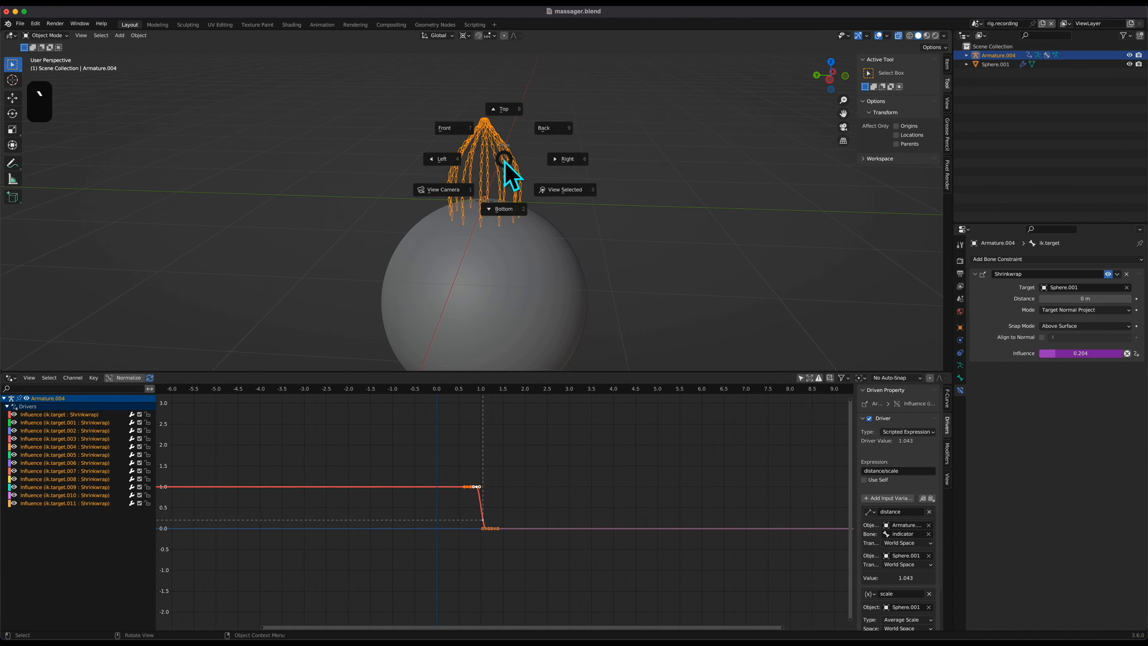
Save the massager.blend file with the drivers applied to all twelve IK targets.
{"action": "key", "text": "grave"}
{"action": "key", "text": "6"}
{"action": "key", "text": "super+s"}
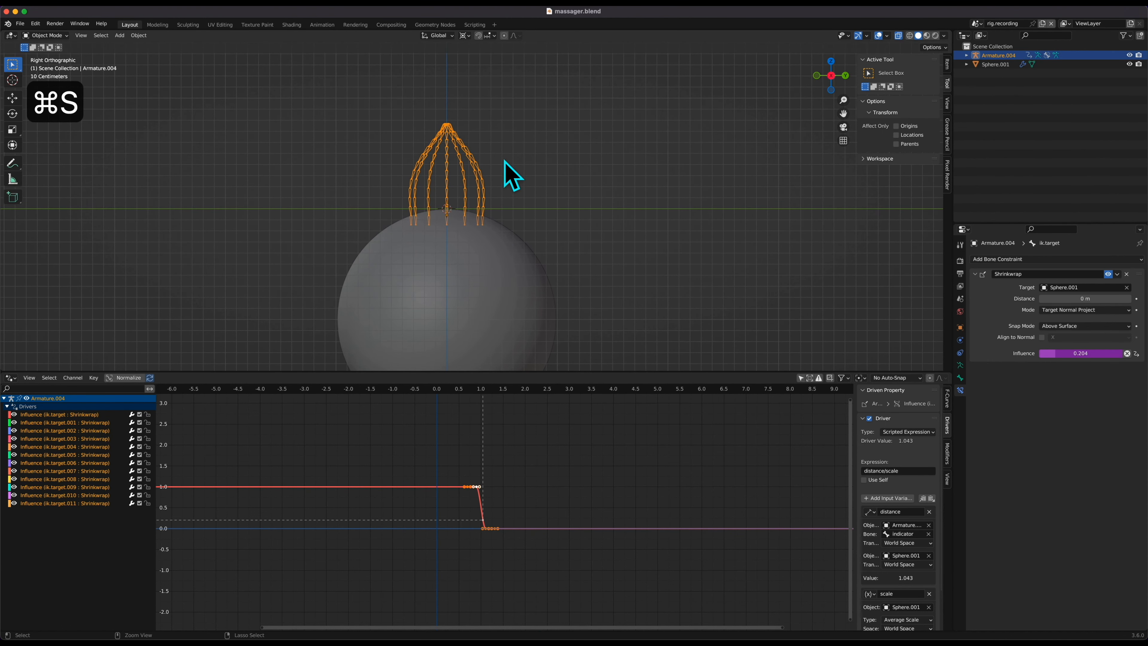
Add an Arrows empty and raise it about 0.77 m along Z to the top of the bone chains.
{"action": "key", "text": "shift+a"}
{"action": "key", "text": "e"}
{"action": "key", "text": "a"}
{"action": "key", "text": "g"}
{"action": "key", "text": "z"}
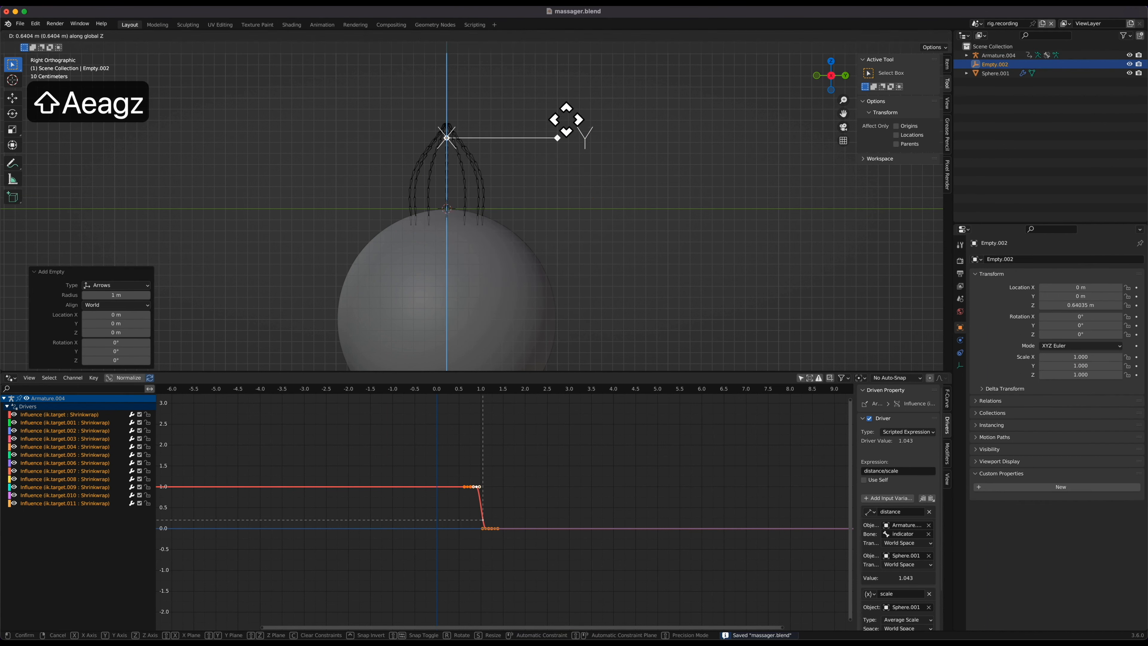
{"action": "left_click", "coordinate": [566, 110]}
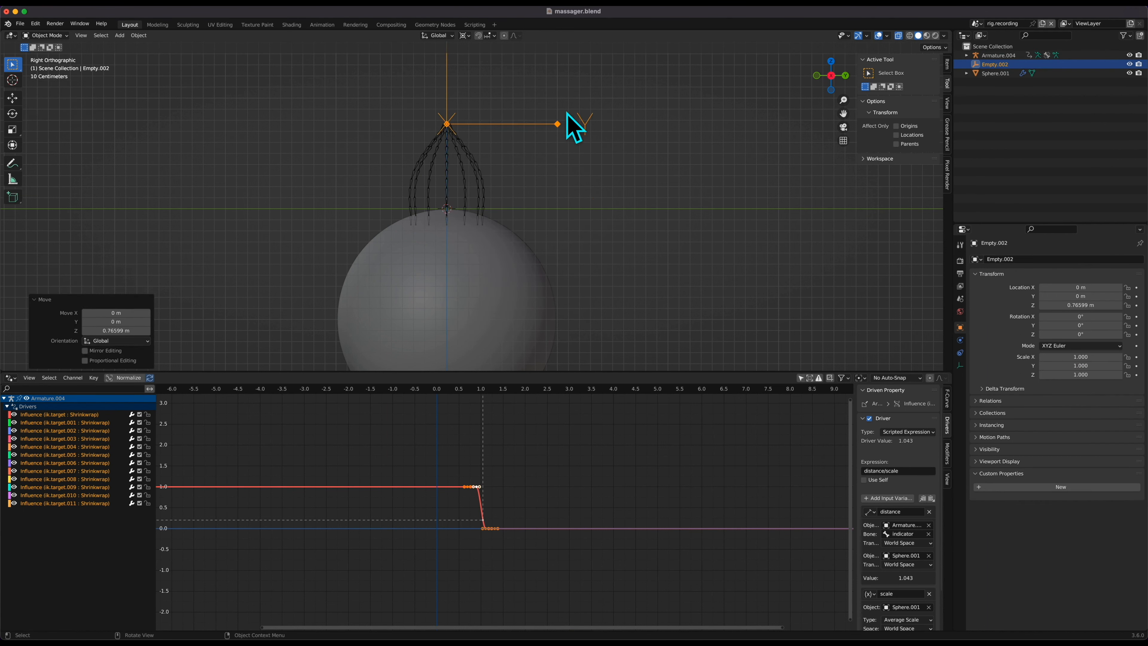
Parent the armature to the Arrows empty.
{"action": "left_click", "coordinate": [475, 159]}
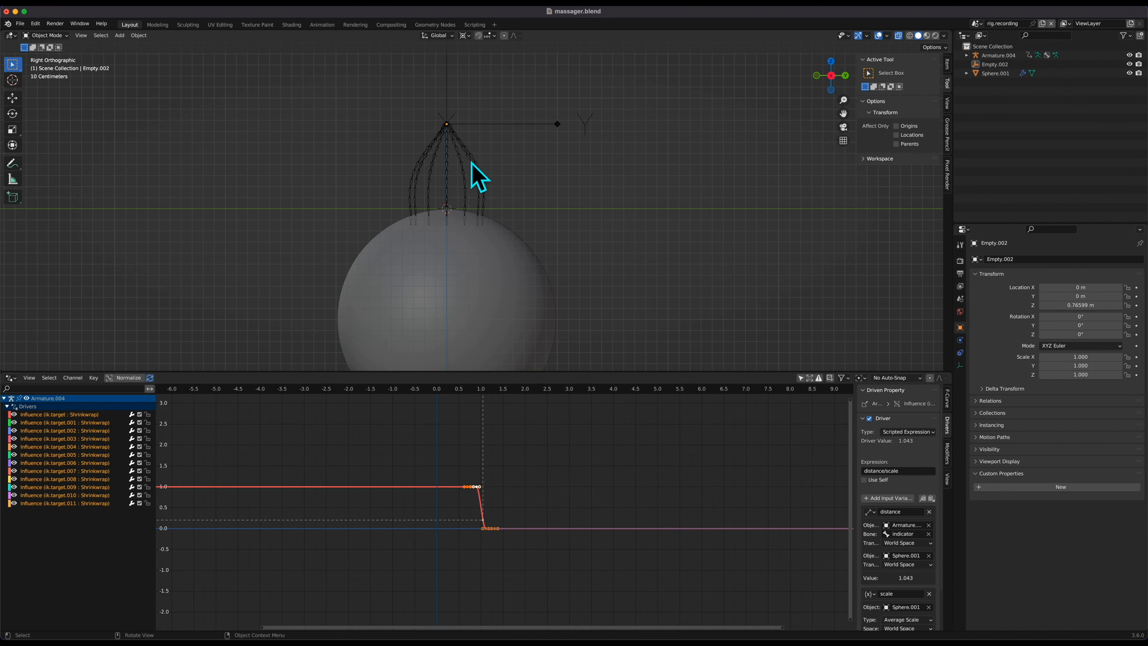
{"action": "left_click", "coordinate": [472, 164]}
{"action": "left_click", "coordinate": [510, 124], "text": "shift"}
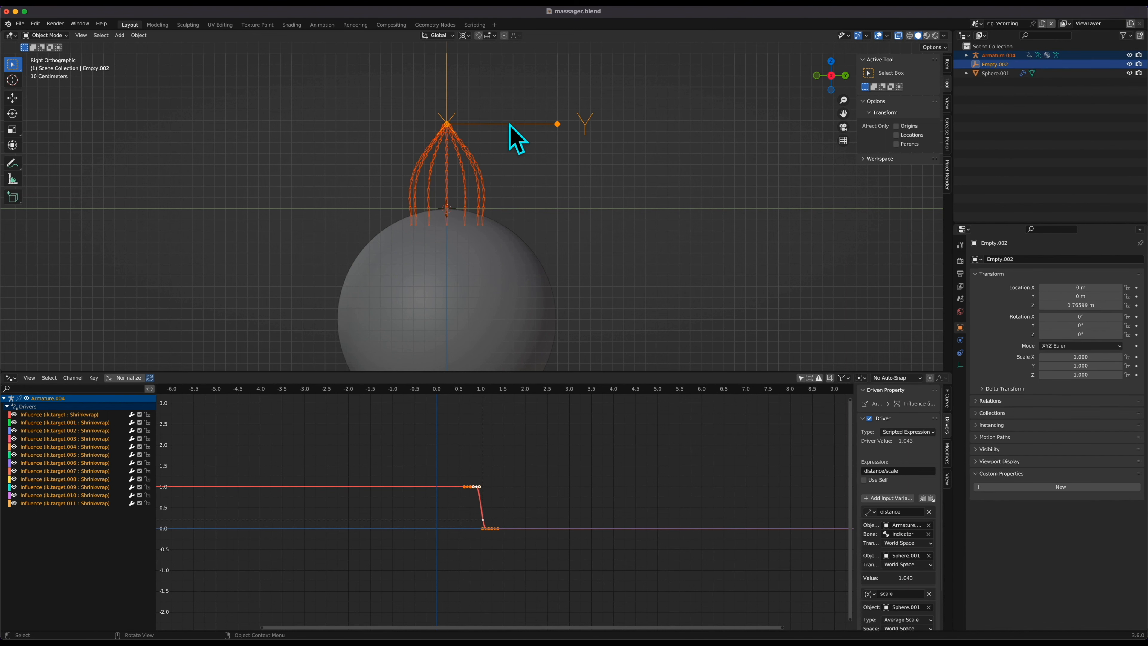
{"action": "key", "text": "super+p"}
{"action": "left_click", "coordinate": [515, 133]}
{"action": "left_click", "coordinate": [500, 111]}
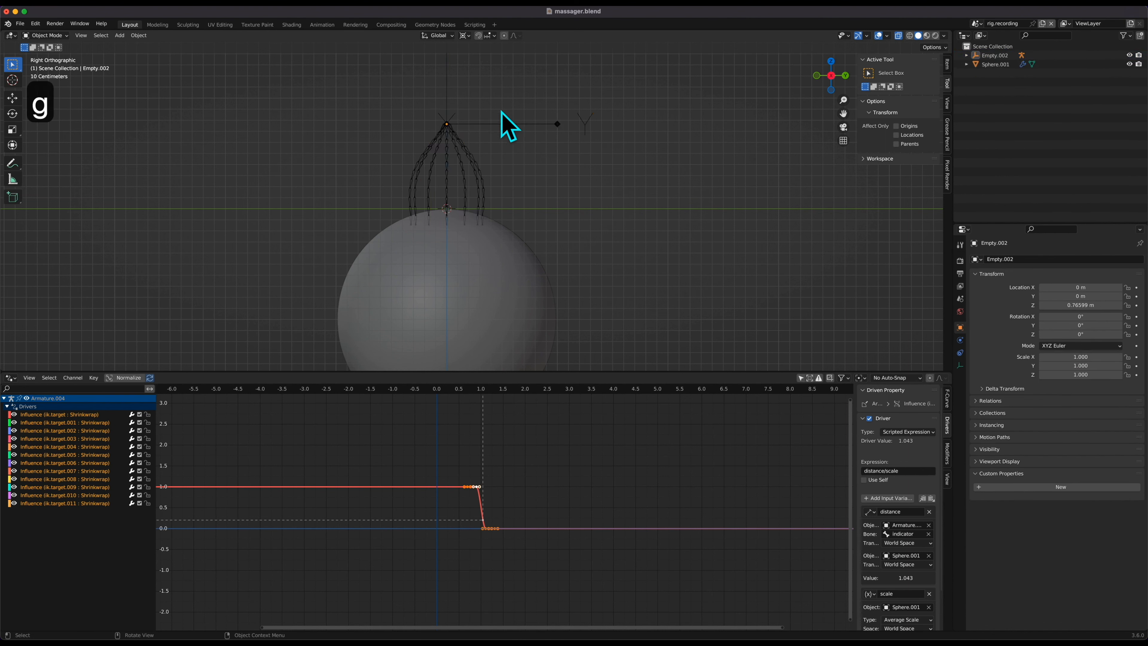
Test the parenting by temporarily moving the Arrows empty.
{"action": "left_click", "coordinate": [532, 123]}
{"action": "scroll", "coordinate": [580, 166], "scroll_direction": "up", "scroll_amount": 5}
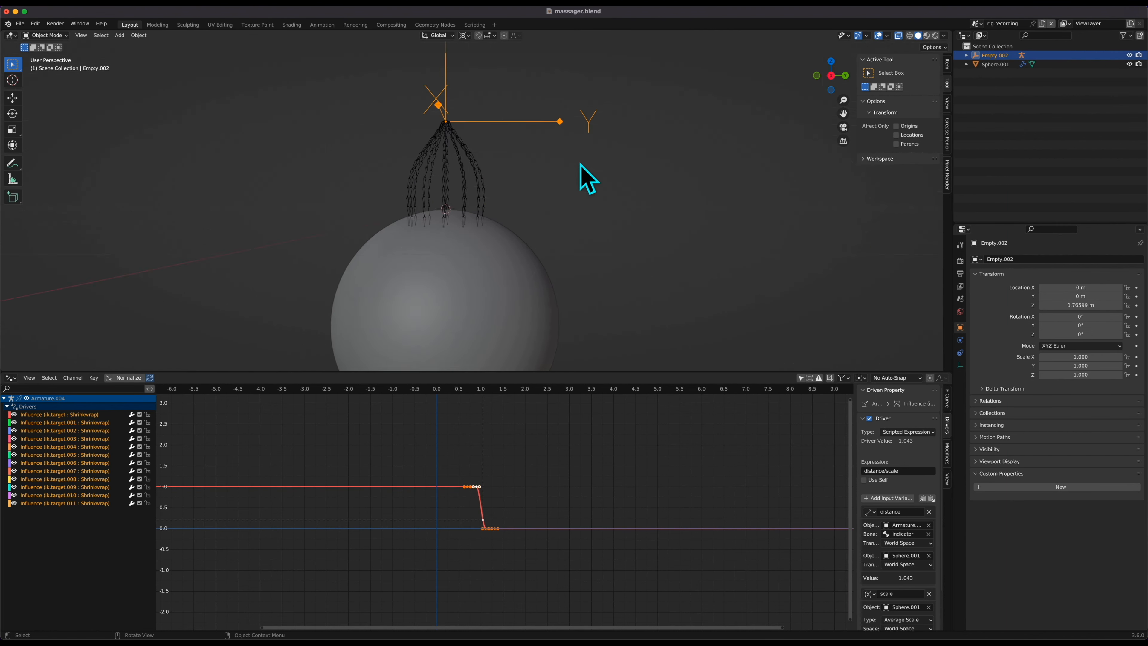
{"action": "key", "text": "g"}
{"action": "key", "text": "Escape"}
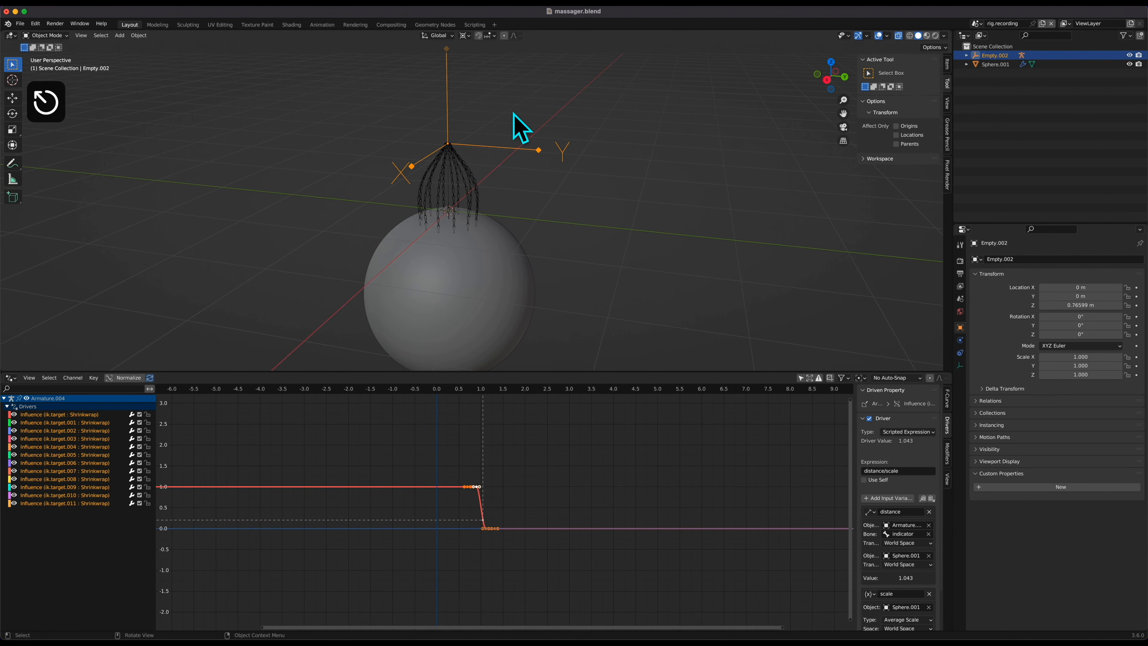
Add a Damped Track constraint to the empty, targeting Sphere.001 with the track axis set to -Z.
{"action": "left_click", "coordinate": [960, 353]}
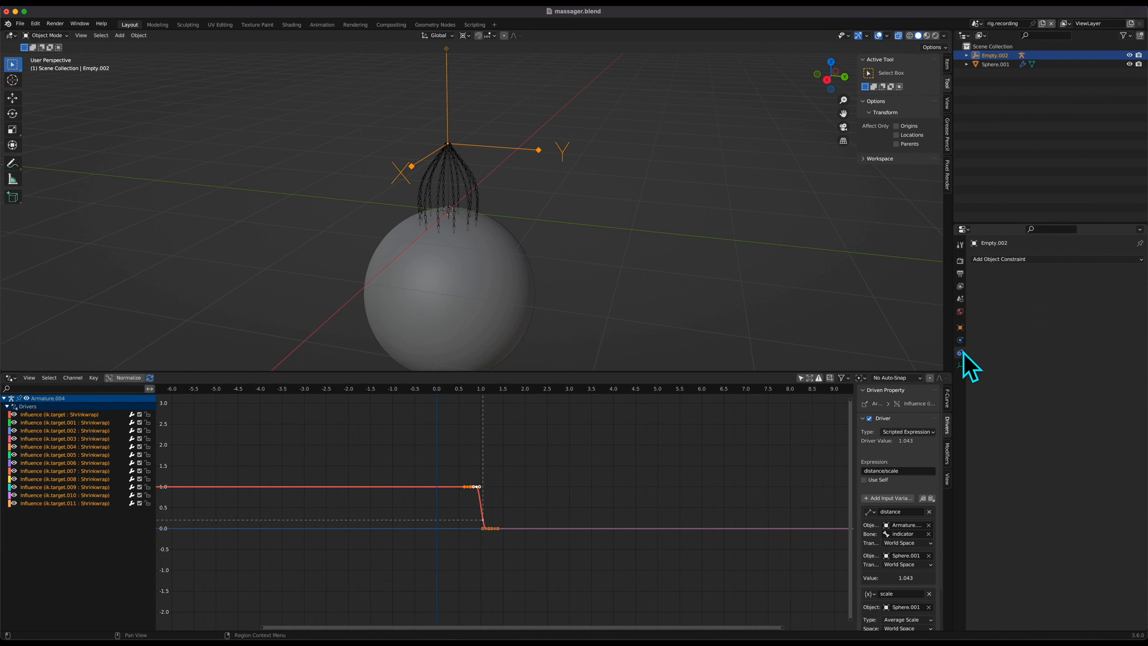
{"action": "left_click", "coordinate": [1079, 262]}
{"action": "left_click", "coordinate": [1058, 294]}
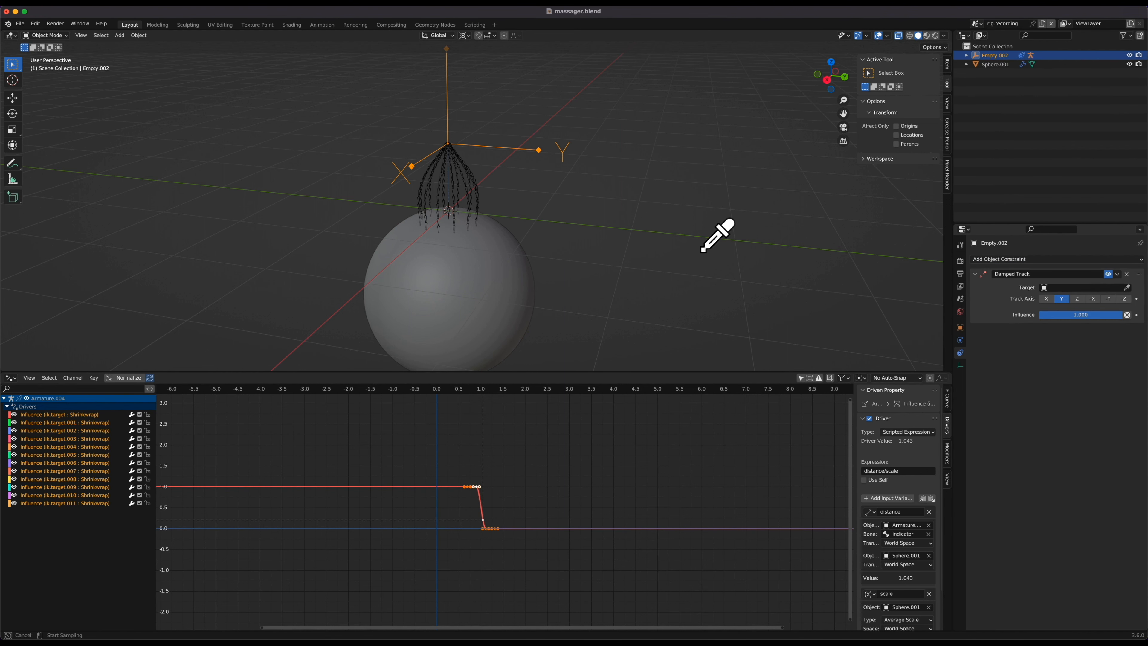
{"action": "left_click", "coordinate": [483, 280]}
{"action": "left_click", "coordinate": [1124, 309]}
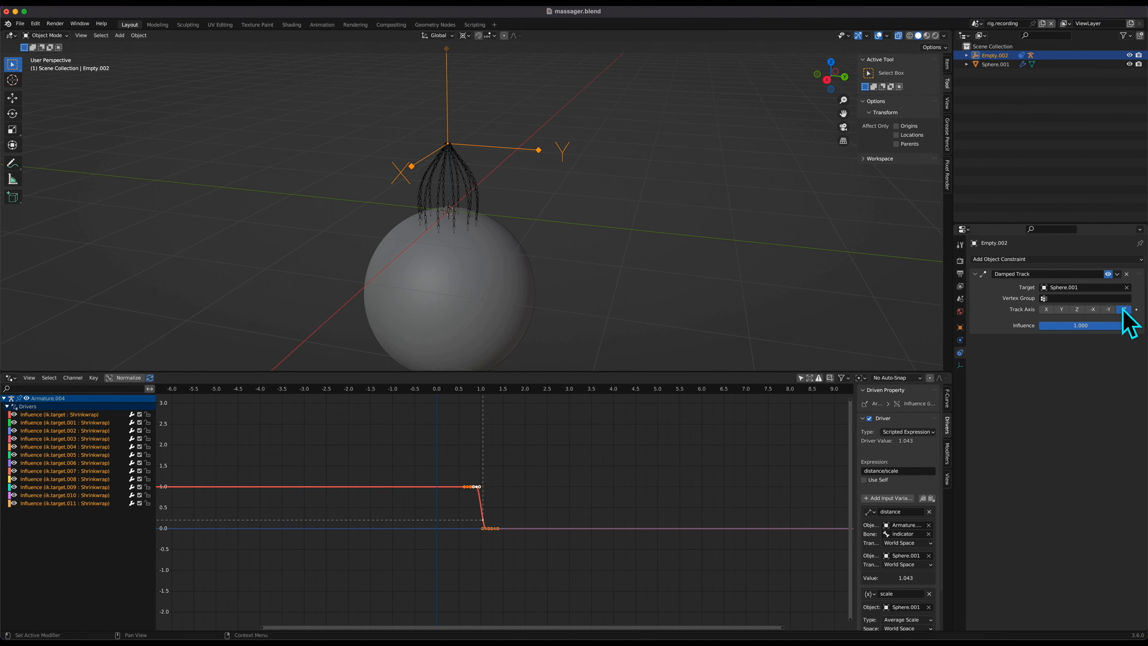
Test the tracking by moving the empty around the sphere and trying a different scale.
{"action": "key", "text": "g"}
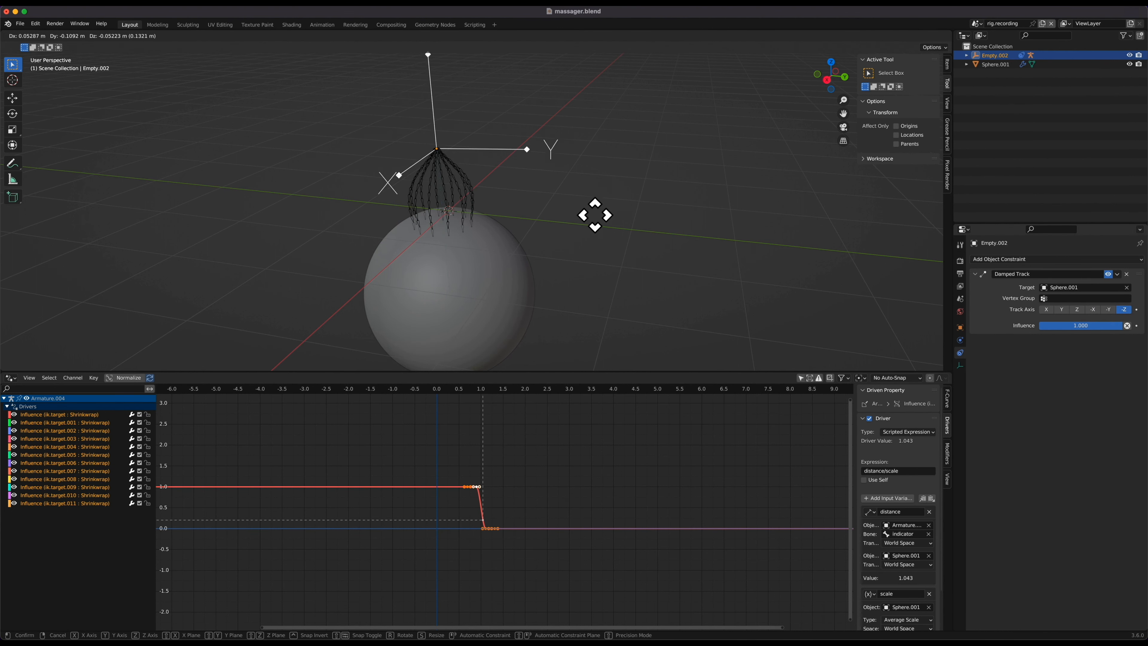
{"action": "left_click", "coordinate": [627, 220]}
{"action": "scroll", "coordinate": [628, 220], "scroll_direction": "down", "scroll_amount": 3}
{"action": "scroll", "coordinate": [628, 221], "scroll_direction": "right", "scroll_amount": 4}
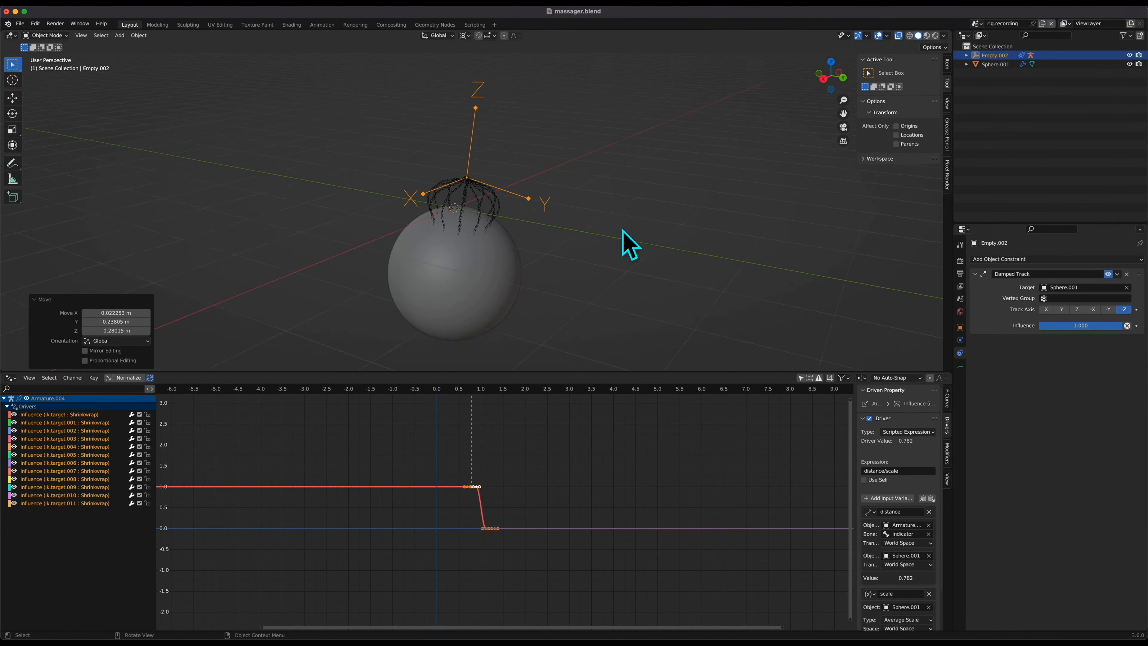
{"action": "key", "text": "g"}
{"action": "left_click", "coordinate": [624, 201]}
{"action": "key", "text": "s"}
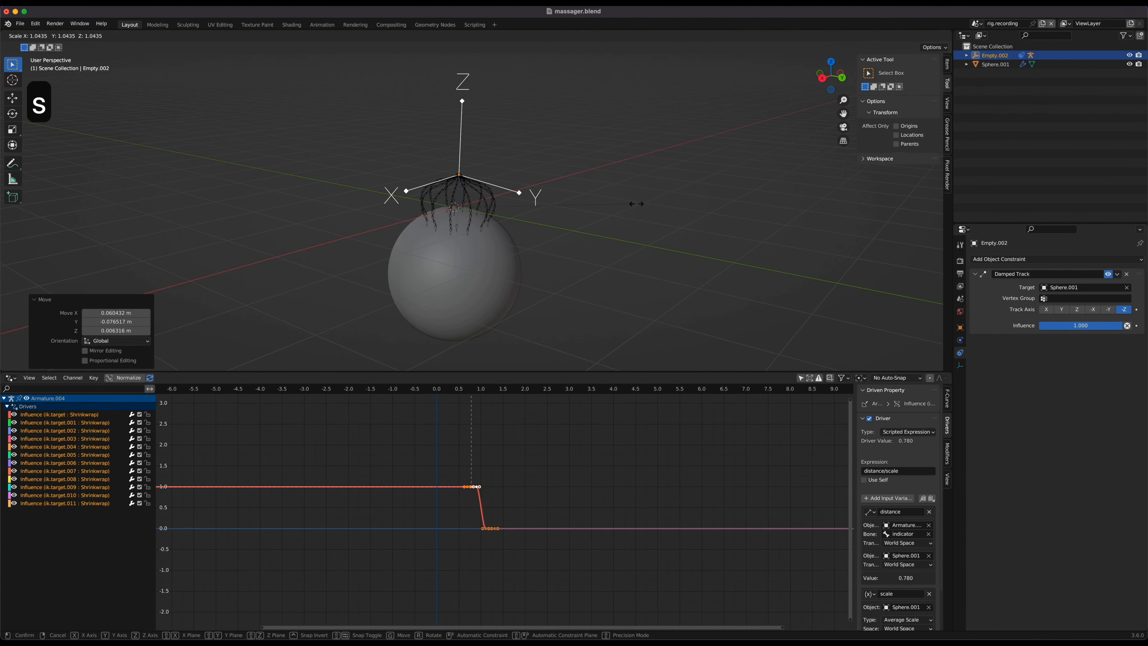
{"action": "left_click", "coordinate": [679, 224]}
{"action": "key", "text": "g"}
{"action": "key", "text": "Escape"}
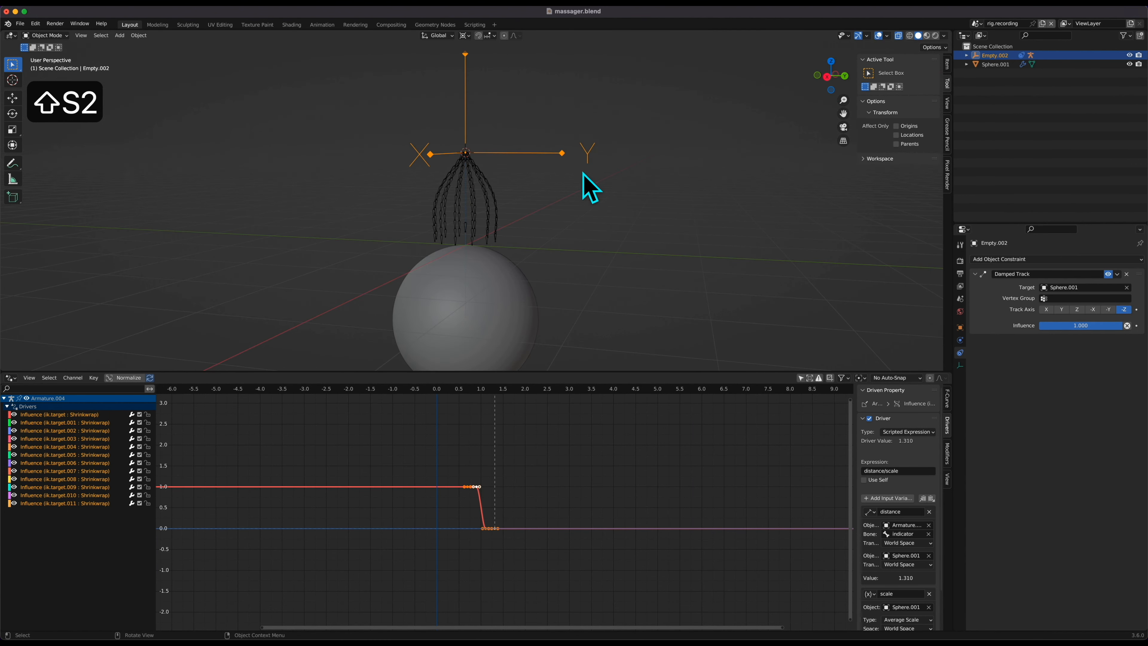
Add a cylinder mesh at the empty's position and scale it in Edit Mode on X and Y only into a thin rod.
{"action": "key", "text": "shift+a"}
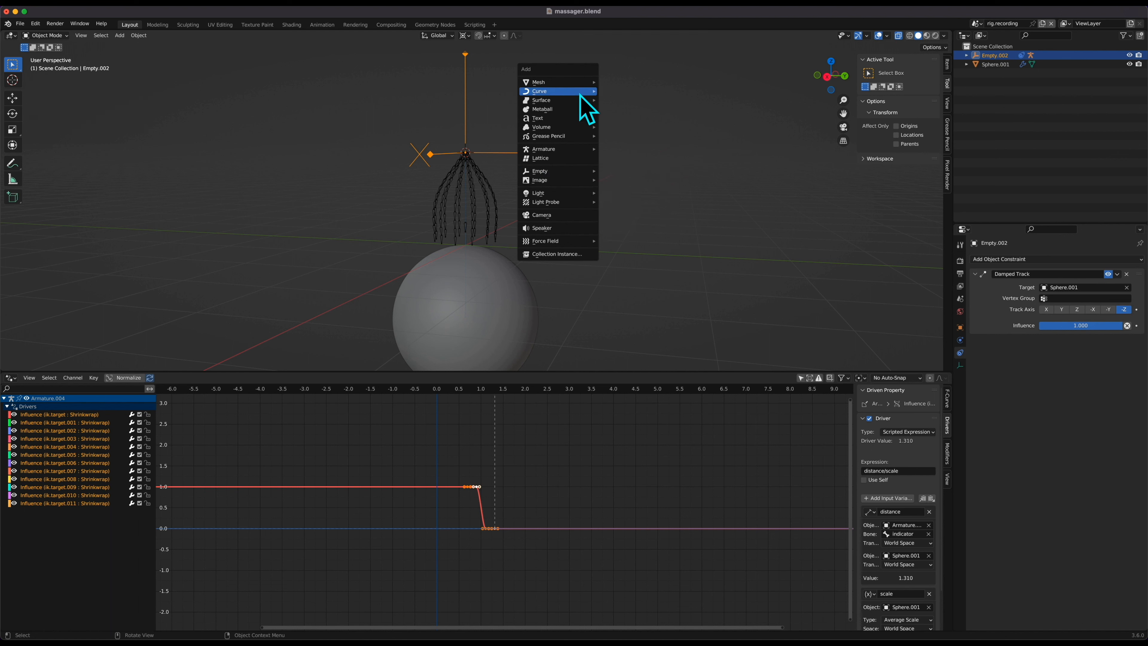
{"action": "mouse_move", "coordinate": [584, 81]}
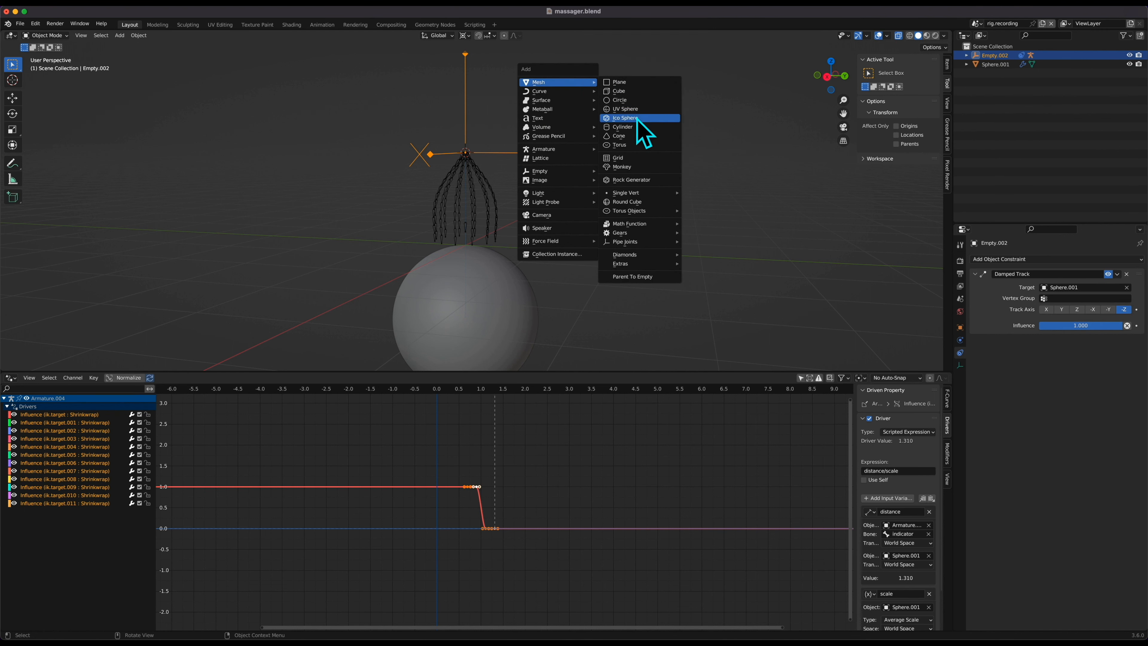
{"action": "left_click", "coordinate": [628, 127]}
{"action": "key", "text": "Tab"}
{"action": "key", "text": "s"}
{"action": "key", "text": "shift+z"}
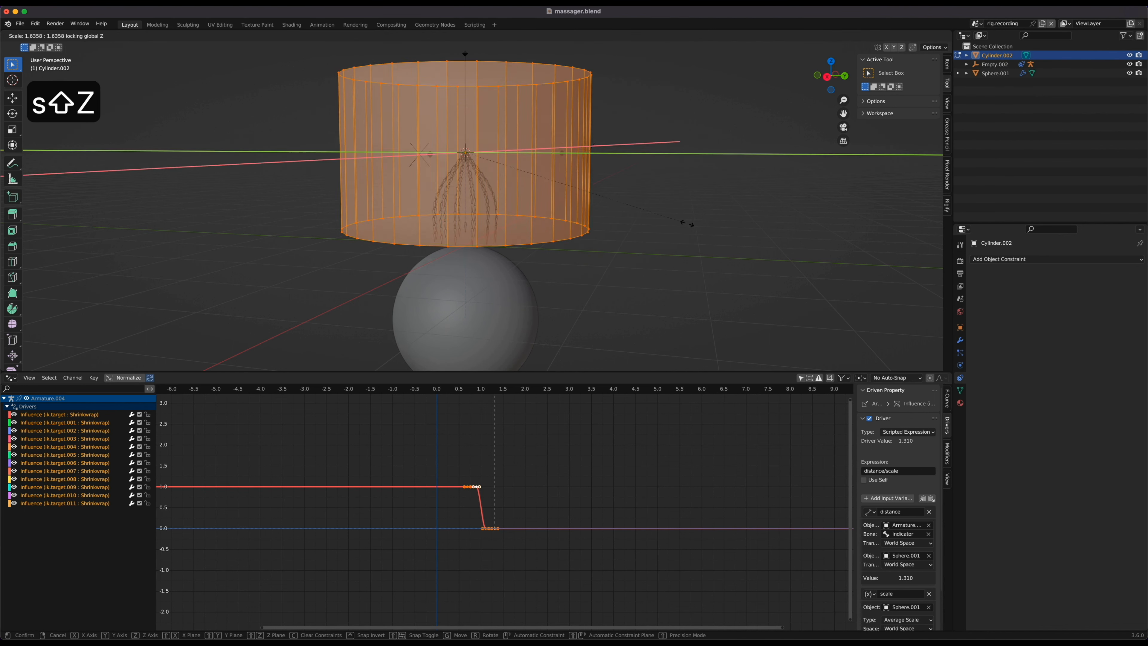
{"action": "left_click", "coordinate": [467, 159]}
{"action": "key", "text": "s"}
{"action": "key", "text": "shift+z"}
{"action": "left_click", "coordinate": [510, 171]}
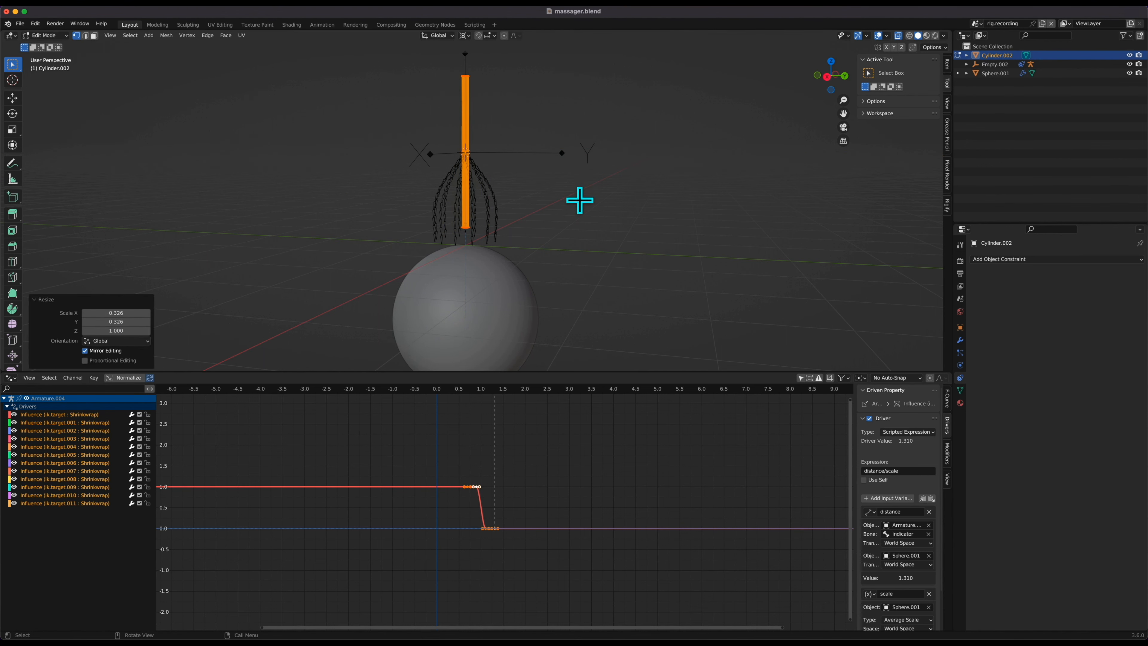
Raise the cylinder's lower end along Z to the top of the chains, then scale the whole rod to about 0.85 on X and Y.
{"action": "left_click_drag", "start_coordinate": [579, 200], "coordinate": [436, 251]}
{"action": "key", "text": "g"}
{"action": "key", "text": "z"}
{"action": "left_click", "coordinate": [607, 176]}
{"action": "key", "text": "a"}
{"action": "key", "text": "s"}
{"action": "key", "text": "shift+z"}
{"action": "left_click", "coordinate": [584, 180]}
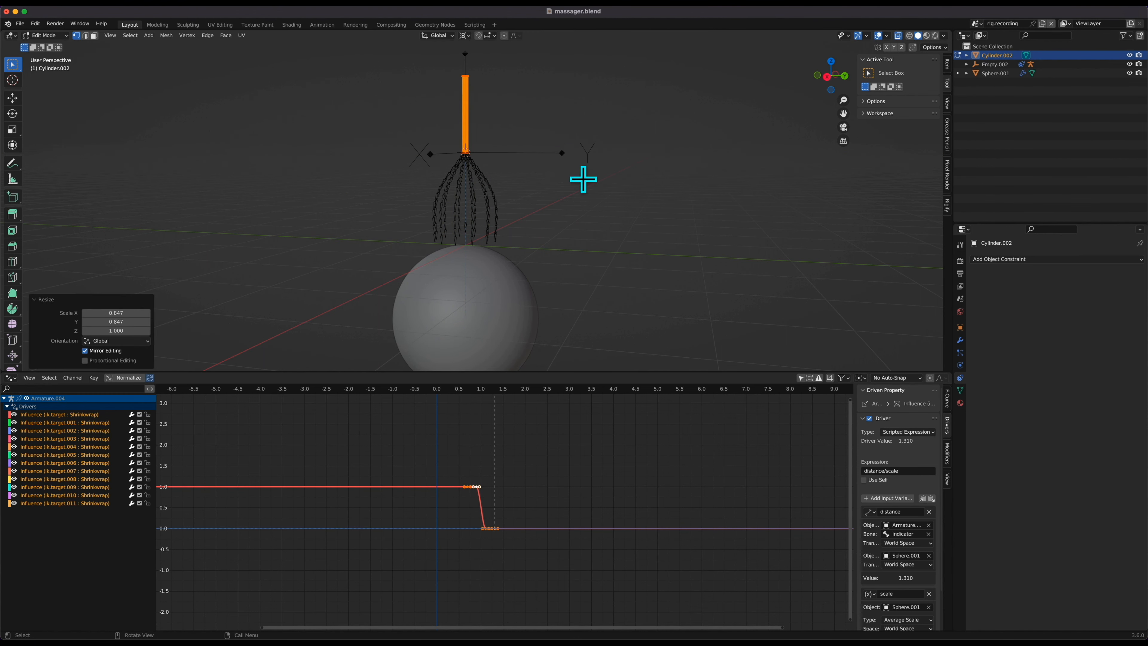
Return the cylinder to Object Mode and isolate it in local view.
{"action": "key", "text": "KP_3"}
{"action": "left_click", "coordinate": [464, 87]}
{"action": "key", "text": "Tab"}
{"action": "middle_click_drag", "start_coordinate": [542, 88], "coordinate": [527, 119]}
{"action": "key", "text": "slash"}
{"action": "middle_click_drag", "start_coordinate": [631, 140], "coordinate": [605, 194]}
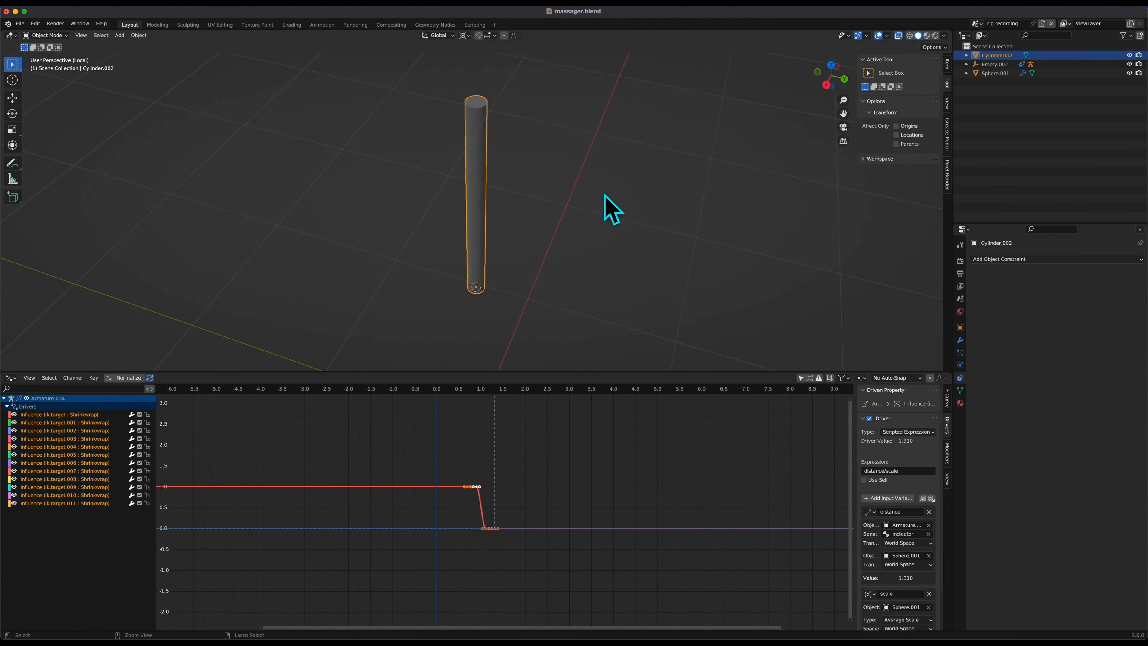
Inset the top end face of the cylinder in Edit Mode.
{"action": "scroll", "coordinate": [605, 194], "scroll_direction": "up", "scroll_amount": 1}
{"action": "right_click", "coordinate": [605, 194]}
{"action": "key", "text": "s"}
{"action": "key", "text": "Tab"}
{"action": "key", "text": "Tab"}
{"action": "key", "text": "Tab"}
{"action": "left_click", "coordinate": [482, 80]}
{"action": "key", "text": "i"}
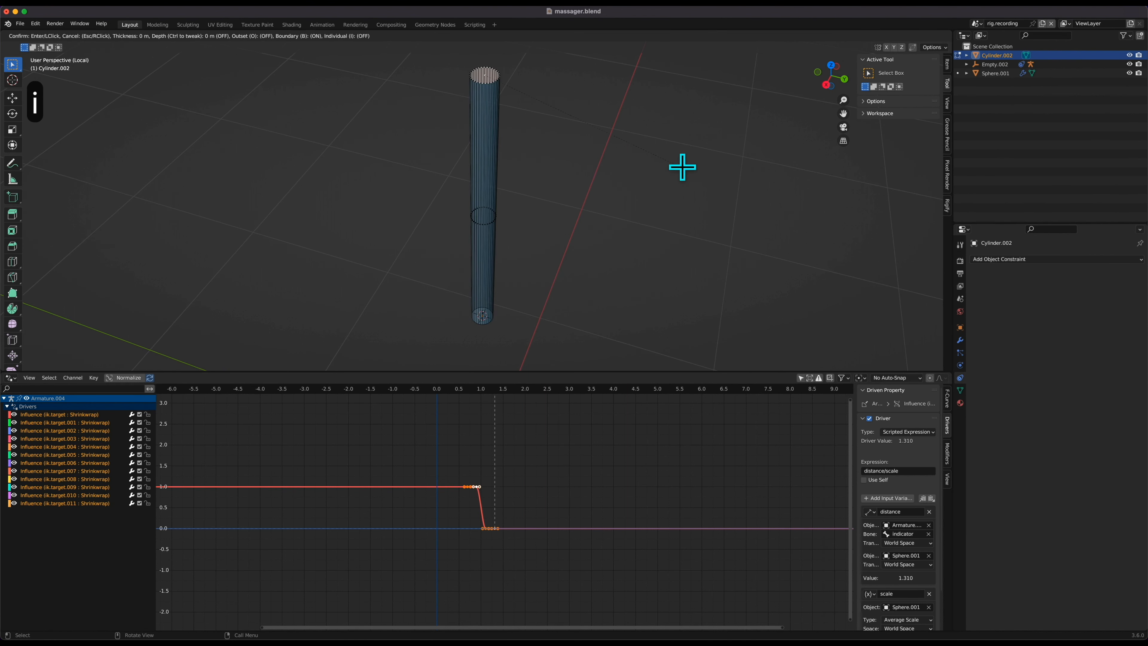
{"action": "left_click", "coordinate": [679, 168]}
Raise the inset top face along Z and scale it to about 0.474 to taper the rod's upper end.
{"action": "key", "text": "g"}
{"action": "key", "text": "z"}
{"action": "left_click", "coordinate": [705, 167]}
{"action": "key", "text": "period"}
{"action": "left_click", "coordinate": [699, 202]}
{"action": "key", "text": "s"}
{"action": "left_click", "coordinate": [562, 148]}
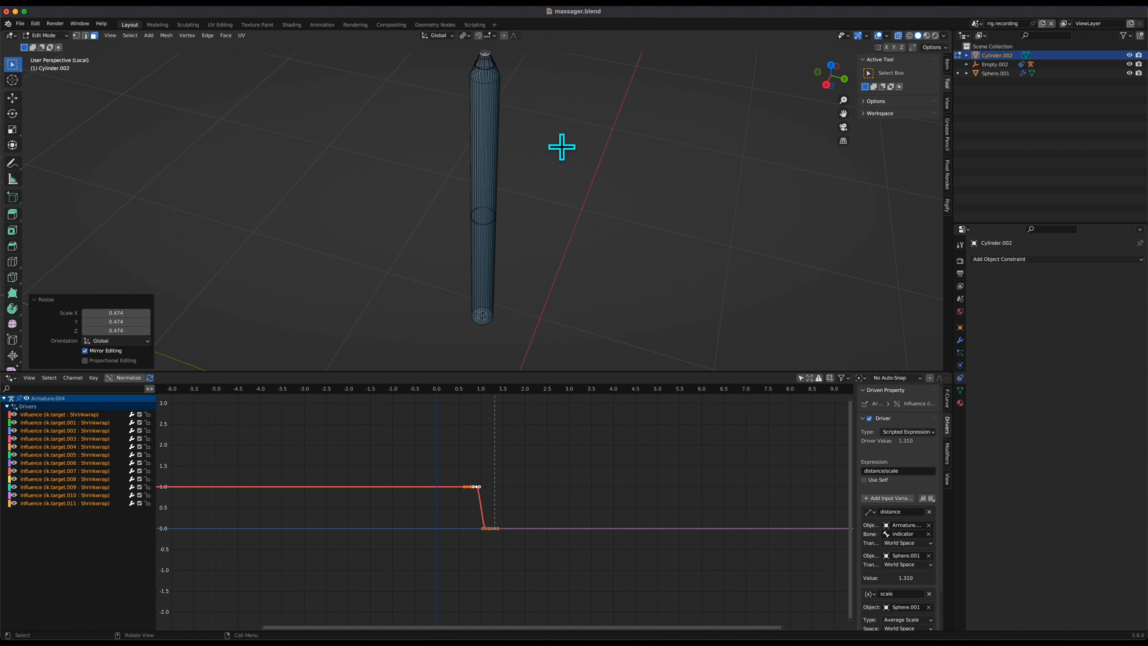
Turn off X-ray, leave local view and return the cylinder to Object Mode.
{"action": "key", "text": "alt+z"}
{"action": "scroll", "coordinate": [562, 147], "scroll_direction": "down", "scroll_amount": 2}
{"action": "key", "text": "KP_Divide"}
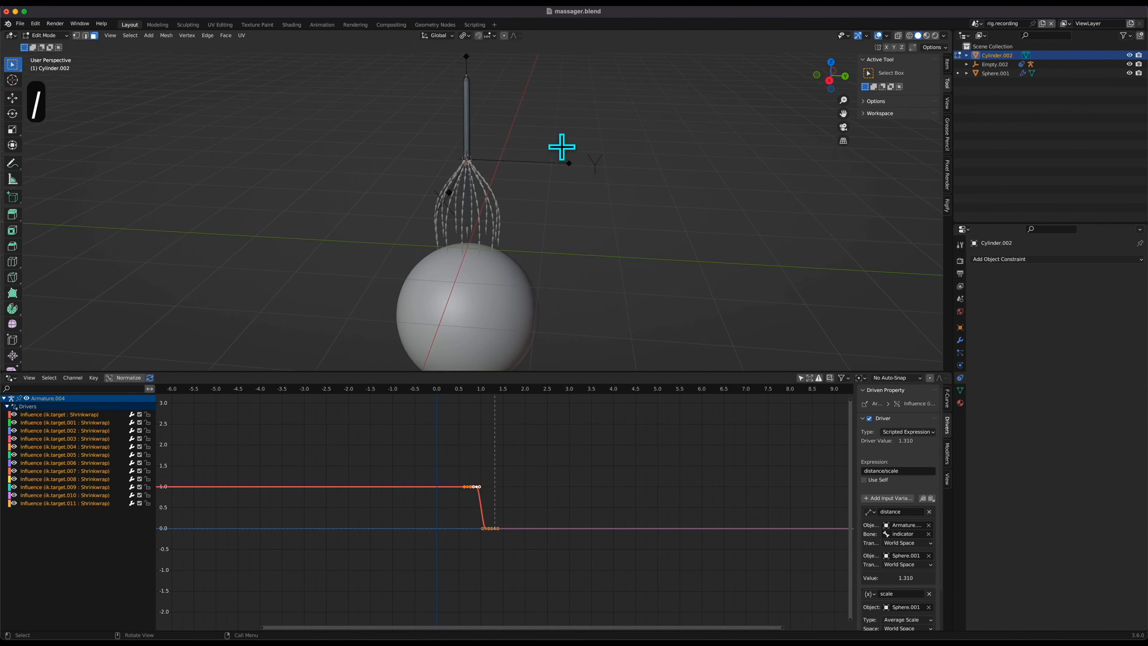
{"action": "key", "text": "Tab"}
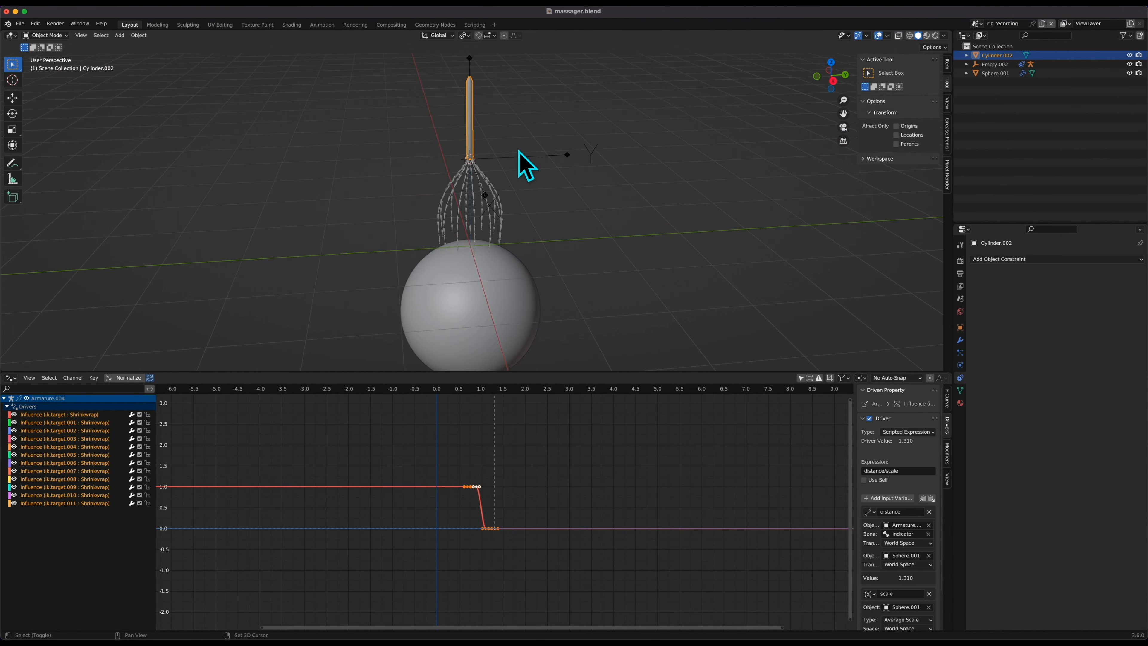
Parent the cylinder to the empty as Object and test the link with a cancelled move of the empty.
{"action": "left_click", "coordinate": [522, 156], "text": "shift"}
{"action": "key", "text": "super+p"}
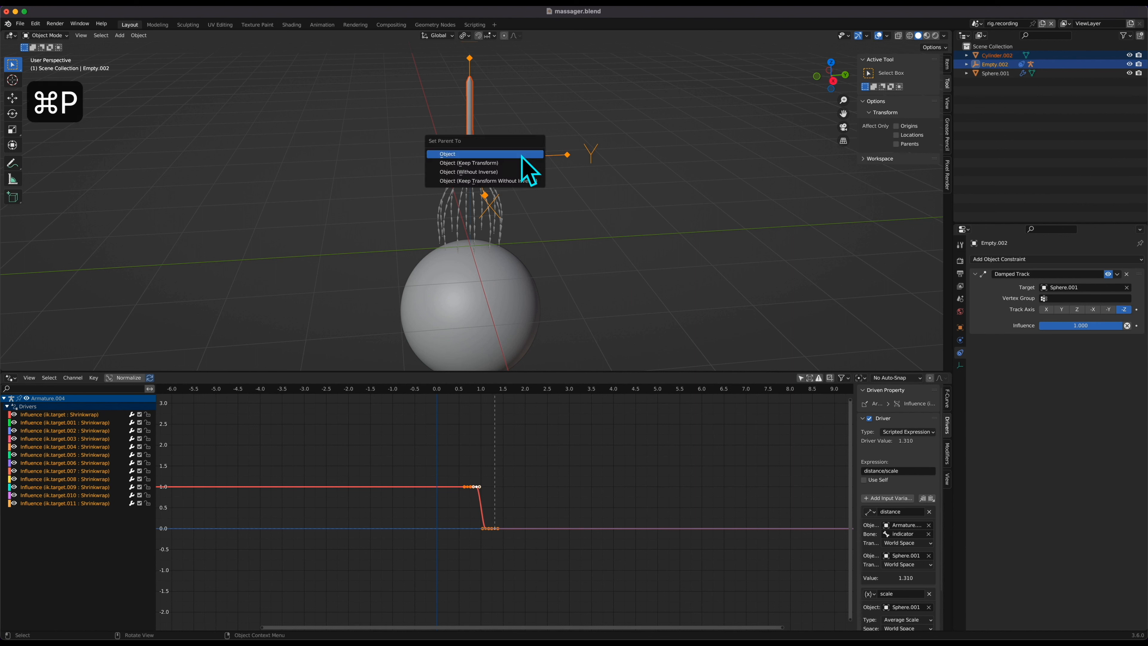
{"action": "left_click", "coordinate": [496, 153]}
{"action": "left_click", "coordinate": [541, 136]}
{"action": "left_click", "coordinate": [540, 156]}
{"action": "key", "text": "g"}
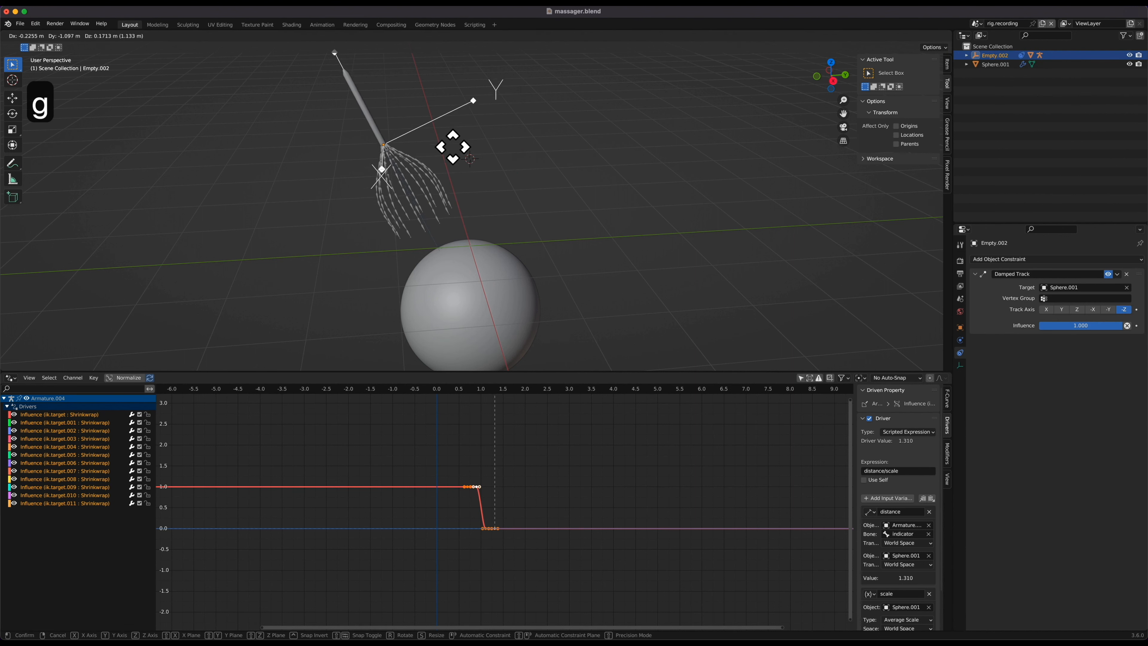
{"action": "key", "text": "Escape"}
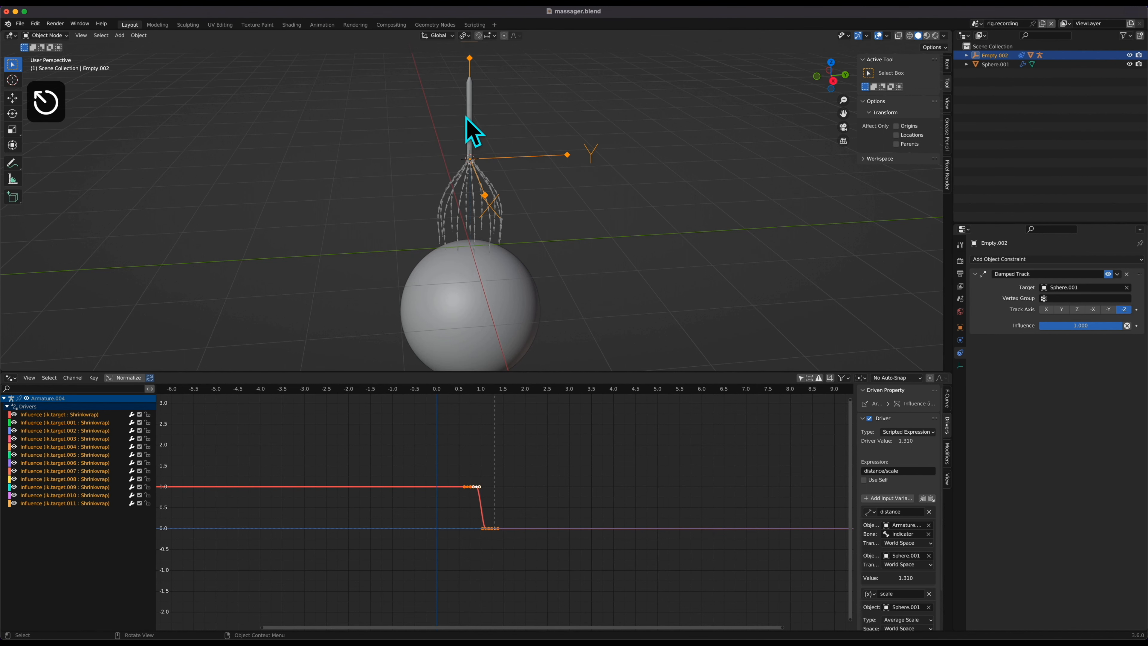
Rename the cylinder to handle.
{"action": "left_click", "coordinate": [467, 117]}
{"action": "key", "text": "F2"}
{"action": "type", "text": "handle"}
{"action": "key", "text": "Return"}
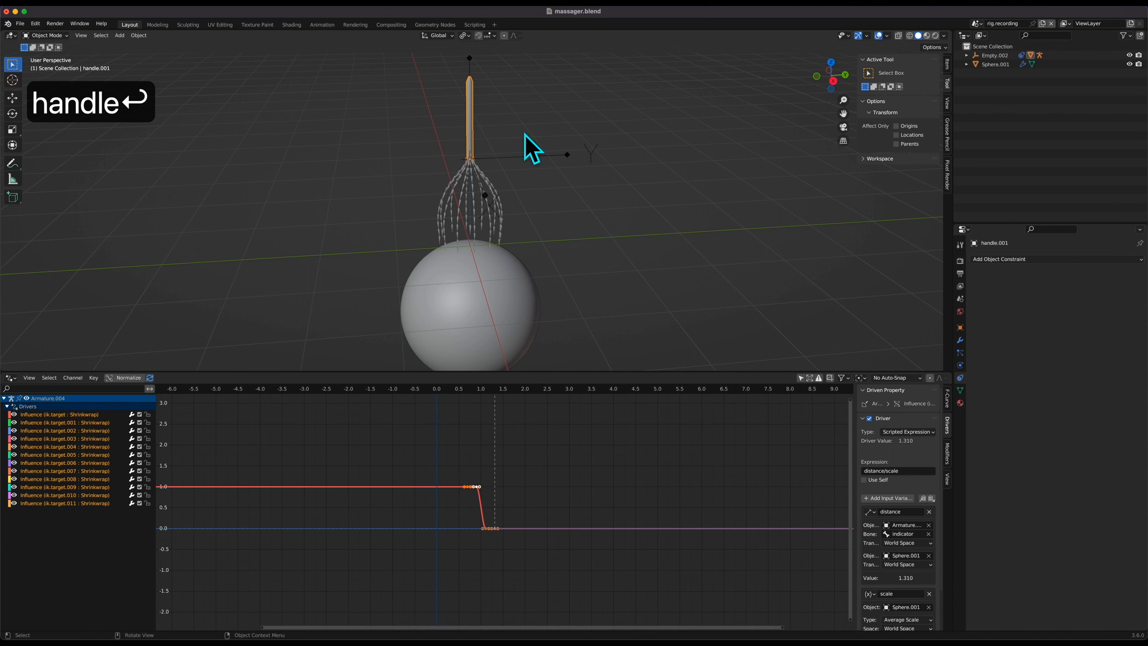
Expand the empty's hierarchy in the outliner and rename the armature to leg.armature.
{"action": "left_click", "coordinate": [491, 186]}
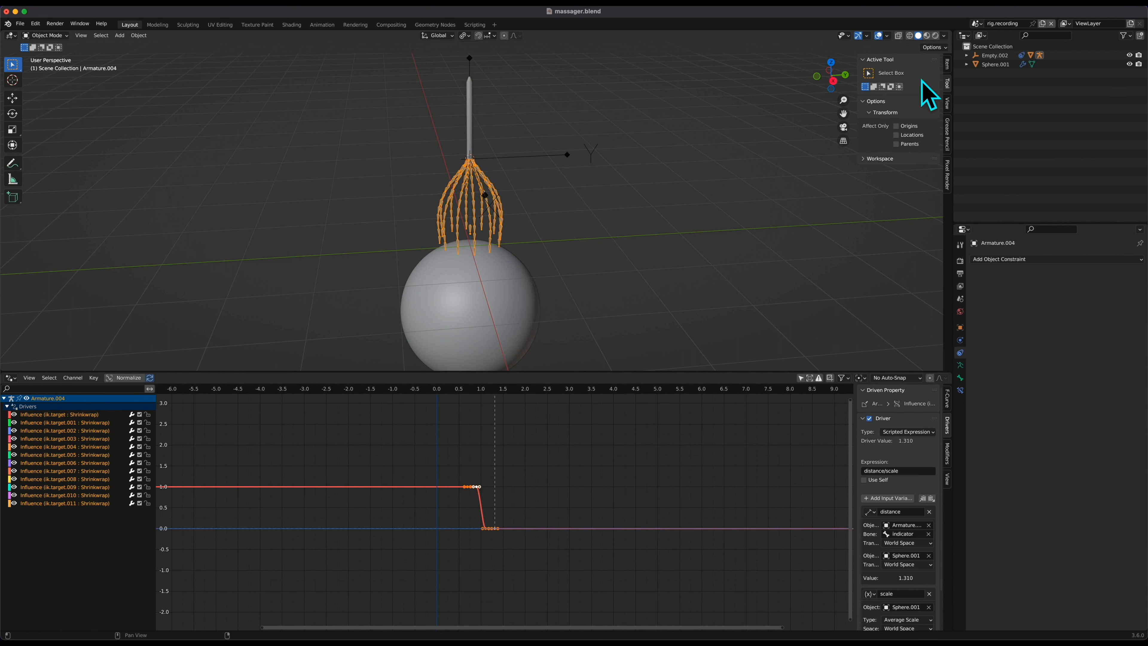
{"action": "left_click", "coordinate": [967, 55]}
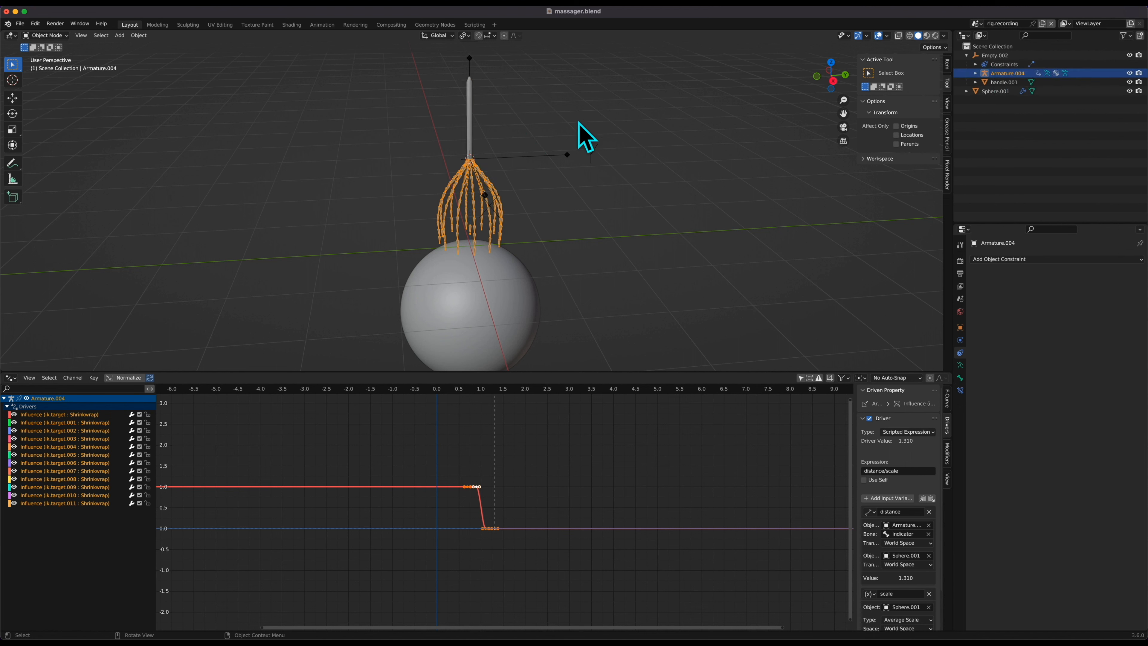
{"action": "key", "text": "F2"}
{"action": "type", "text": "armat"}
{"action": "key", "text": "BackSpace"}
{"action": "key", "text": "BackSpace"}
{"action": "key", "text": "BackSpace"}
{"action": "key", "text": "BackSpace"}
{"action": "key", "text": "BackSpace"}
{"action": "key", "text": "BackSpace"}
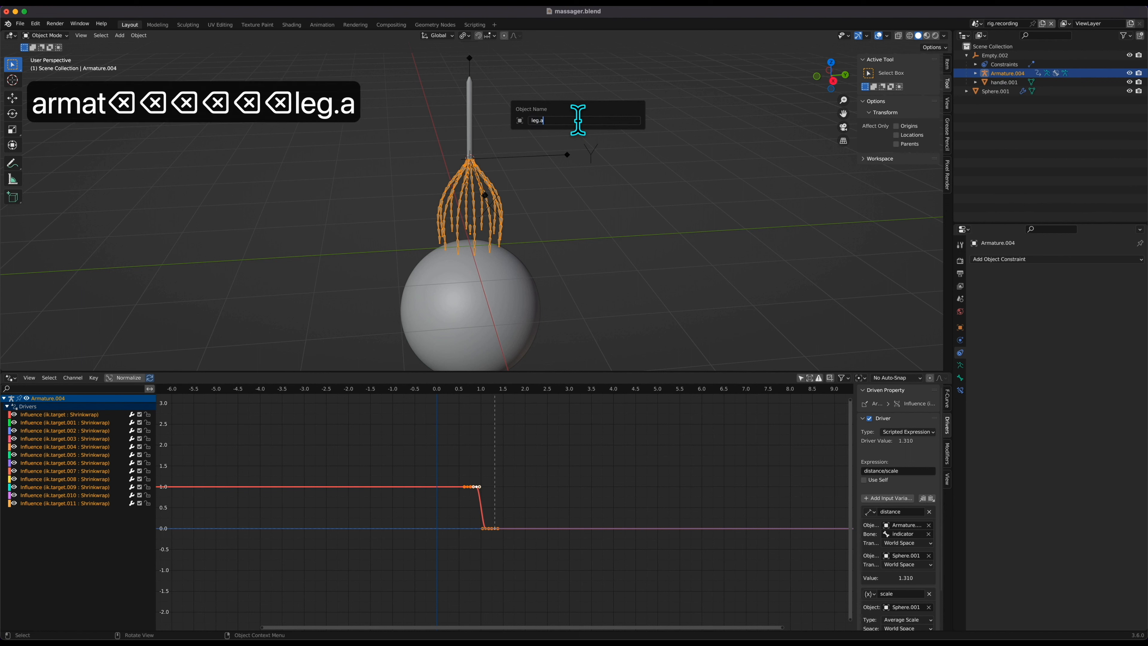
{"action": "key", "text": "Return"}
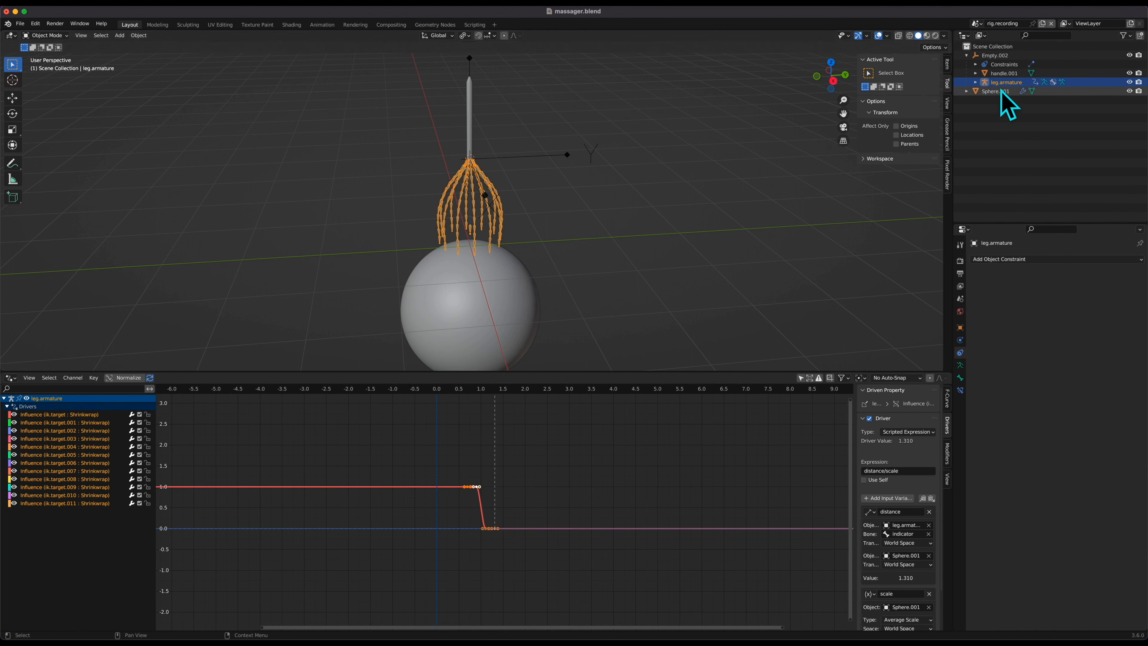
Rename the empty to empty.controller.
{"action": "double_click", "coordinate": [996, 54]}
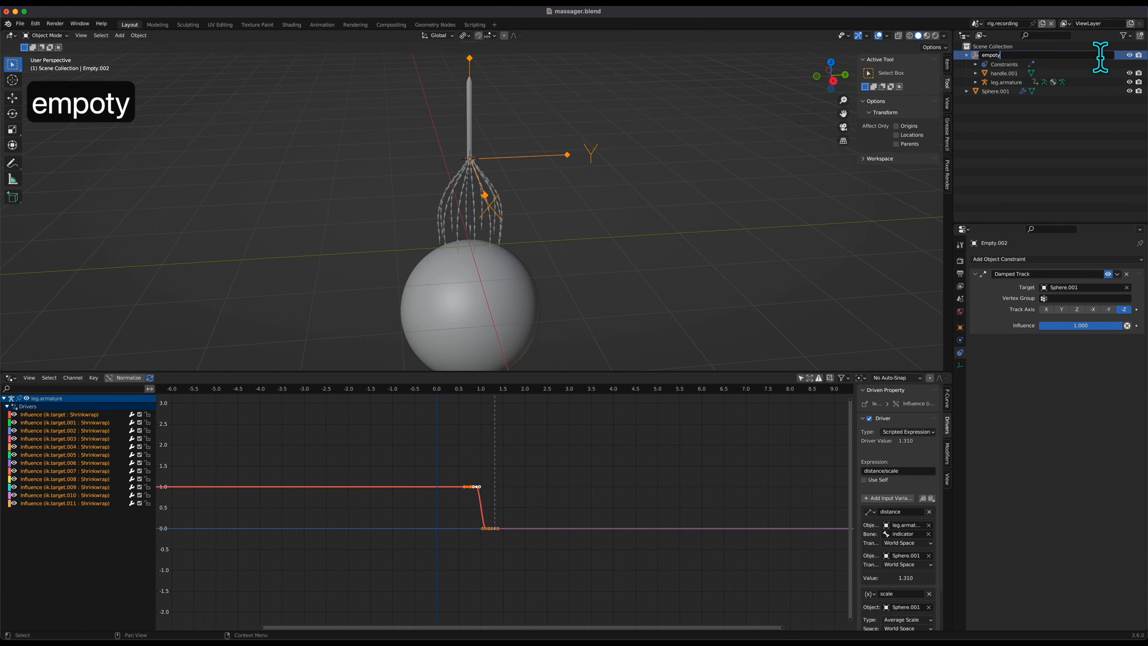
{"action": "type", "text": "empoty"}
{"action": "key", "text": "BackSpace"}
{"action": "key", "text": "BackSpace"}
{"action": "type", "text": "ty"}
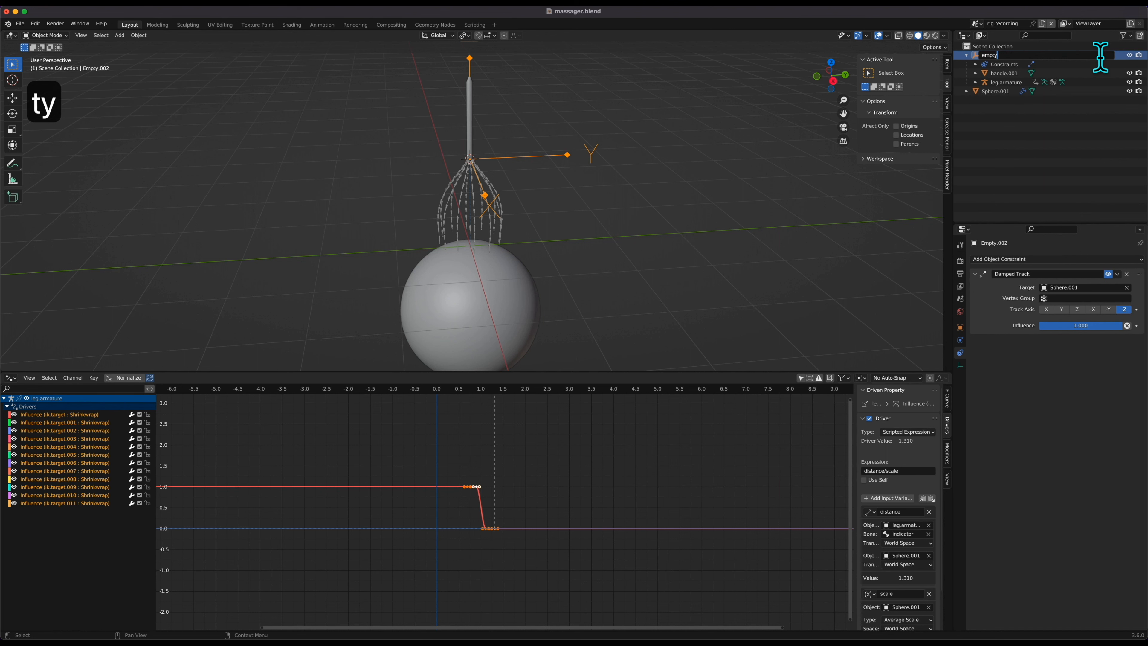
{"action": "type", "text": "er"}
{"action": "key", "text": "Return"}
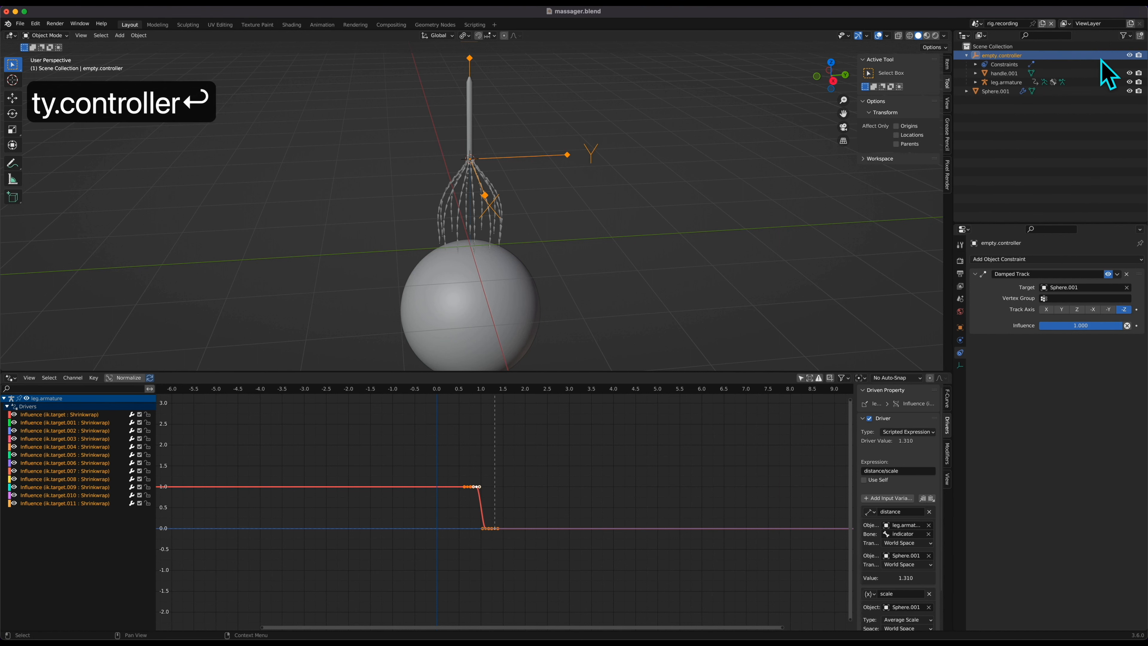
{"action": "scroll", "coordinate": [642, 254], "scroll_direction": "right", "scroll_amount": 5}
{"action": "scroll", "coordinate": [642, 254], "scroll_direction": "left", "scroll_amount": 5}
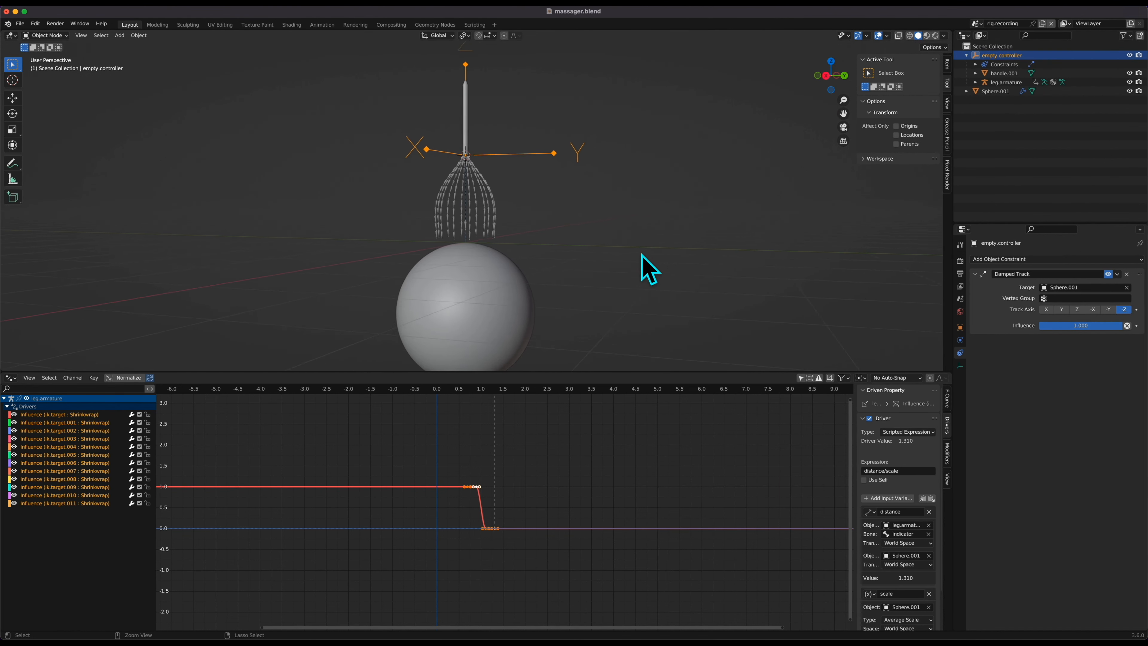
Switch the viewport's solid lighting to MatCap and choose the multicoloured normal matcap.
{"action": "left_click", "coordinate": [945, 36]}
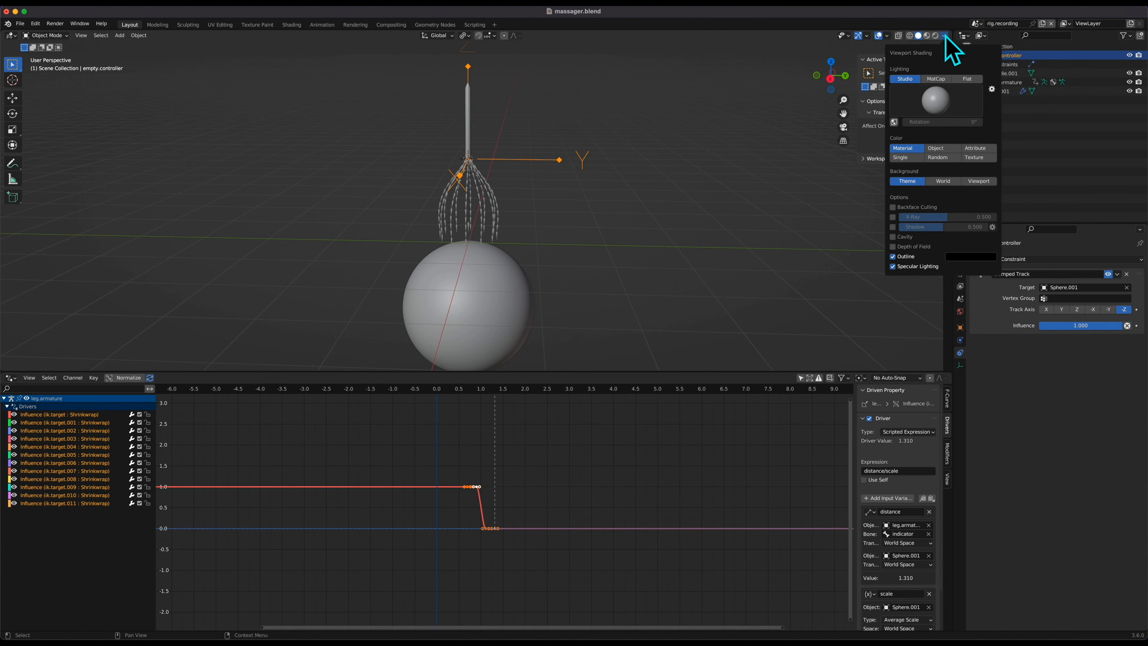
{"action": "left_click", "coordinate": [937, 79]}
{"action": "left_click", "coordinate": [935, 98]}
{"action": "left_click", "coordinate": [934, 120]}
{"action": "middle_click_drag", "start_coordinate": [549, 260], "coordinate": [550, 183]}
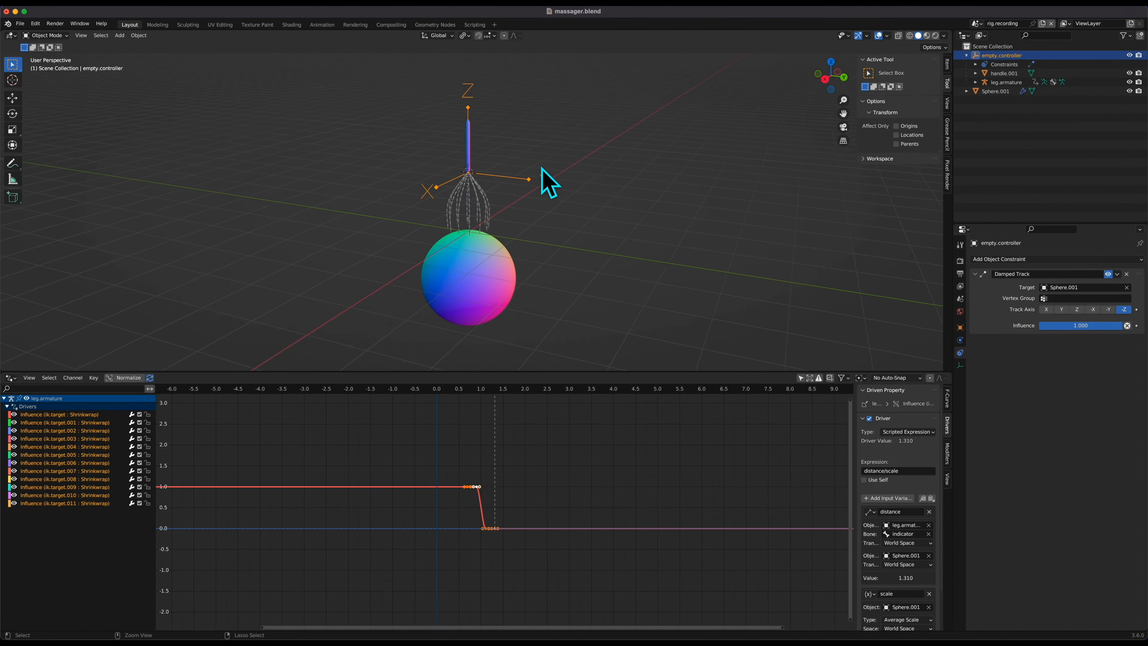
Put leg.armature into Pose Mode and select all of its bones.
{"action": "key", "text": "KP_3"}
{"action": "left_click", "coordinate": [552, 234]}
{"action": "key", "text": "ctrl+Tab"}
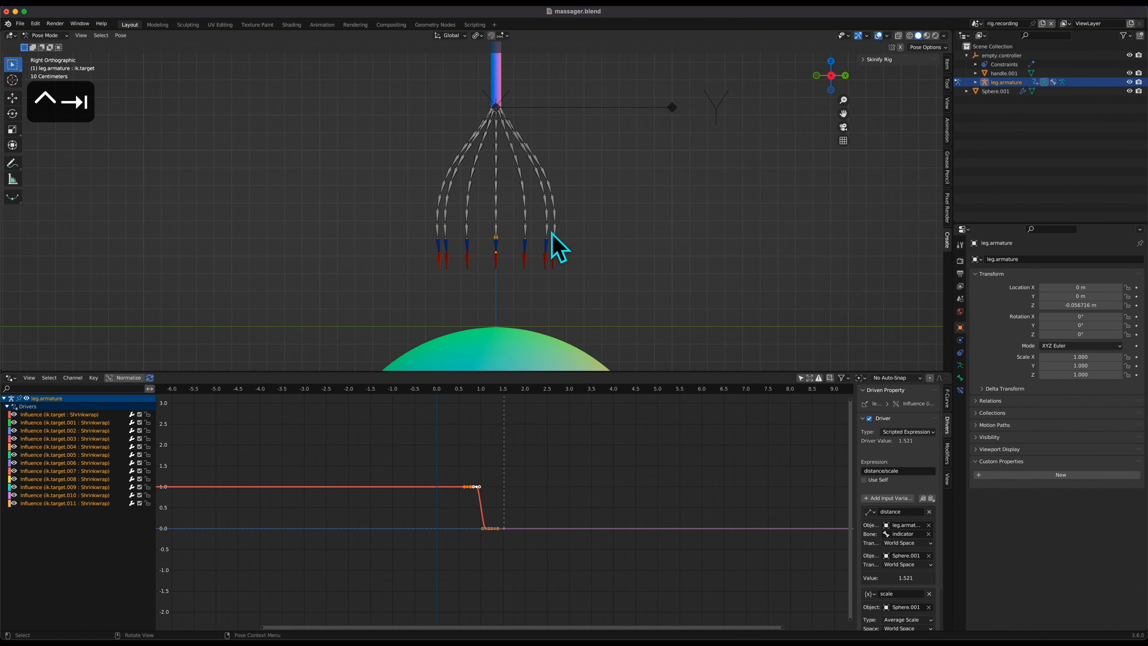
{"action": "scroll", "coordinate": [551, 233], "scroll_direction": "down", "scroll_amount": 5}
{"action": "key", "text": "a"}
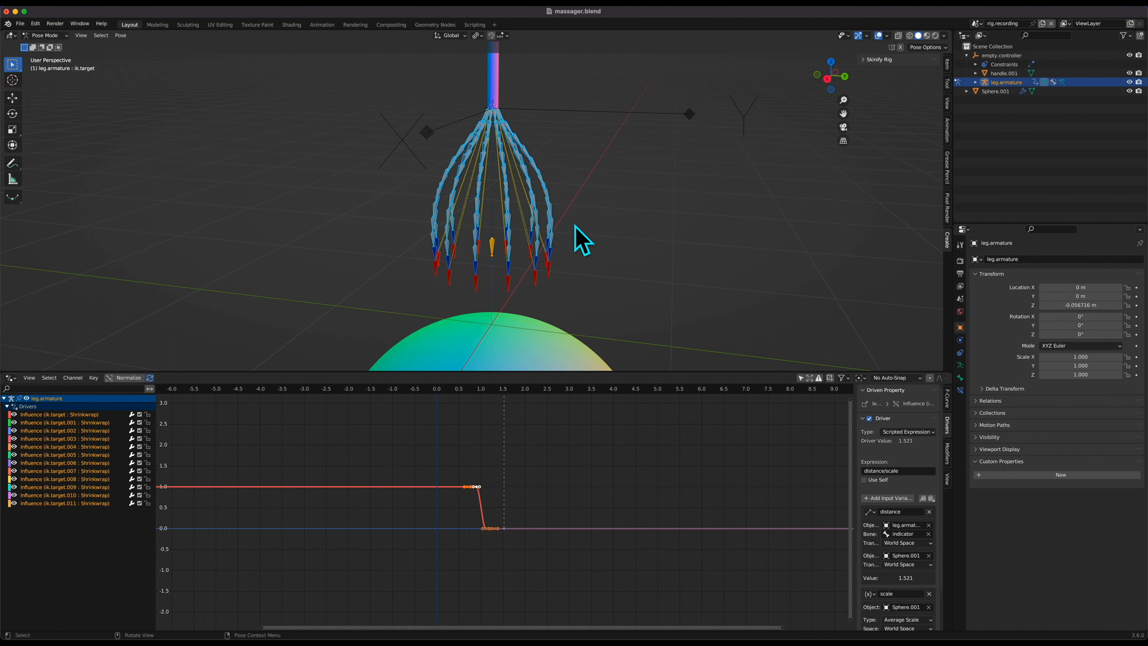
Check in the add-on preferences that Skinify Rig is enabled and examine its details.
{"action": "key", "text": "super+comma"}
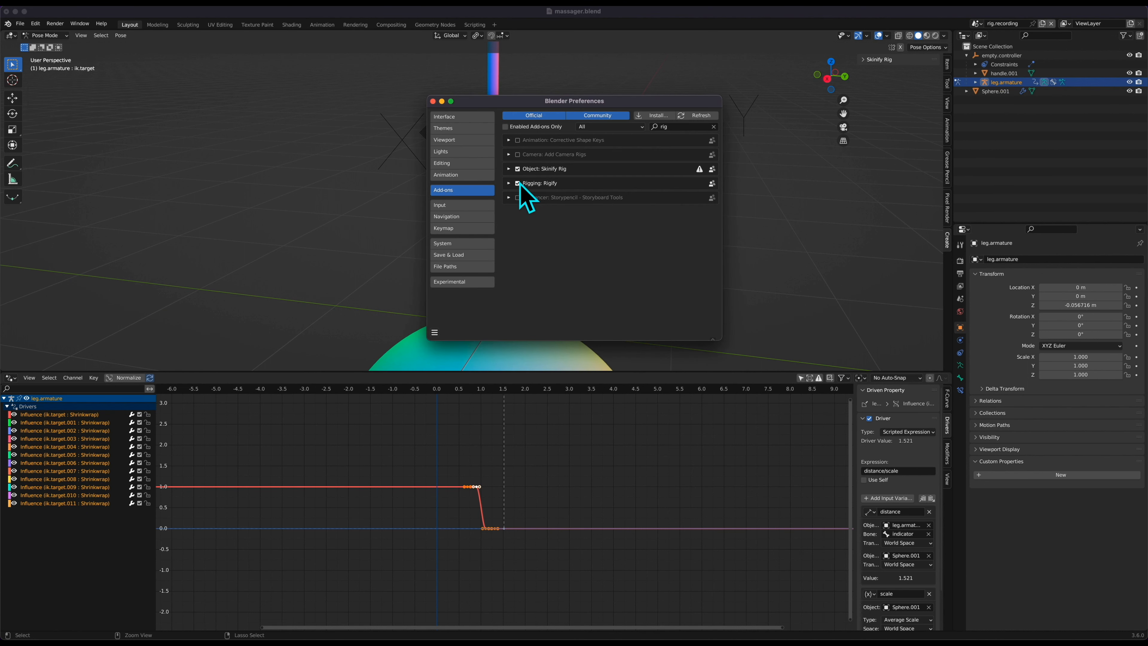
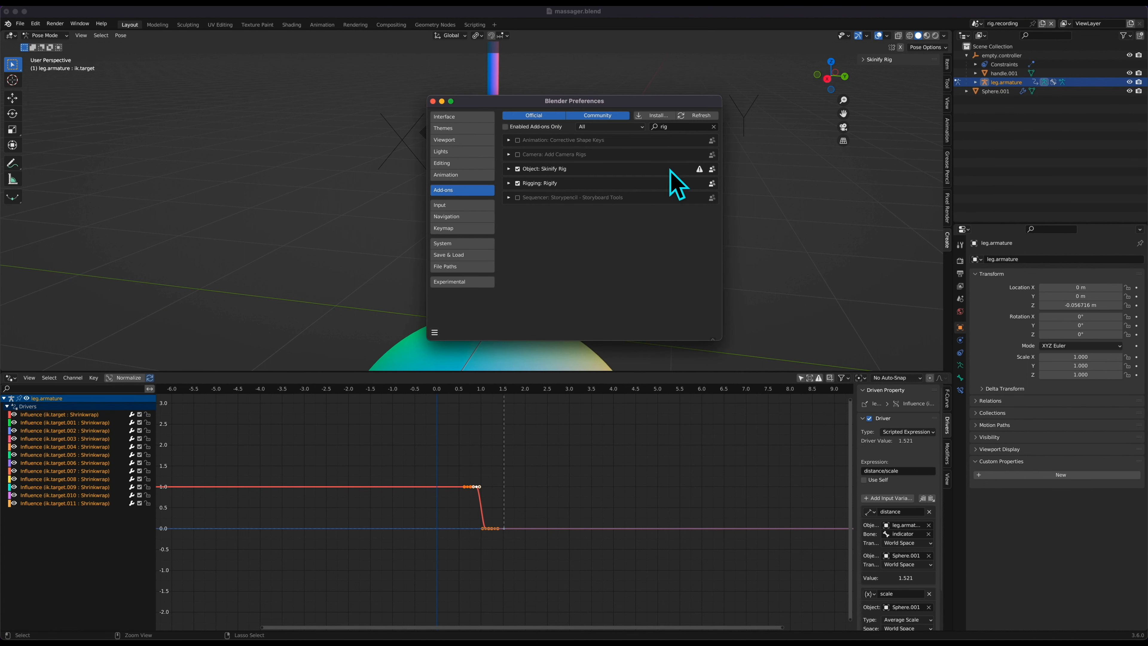
{"action": "left_click", "coordinate": [510, 169]}
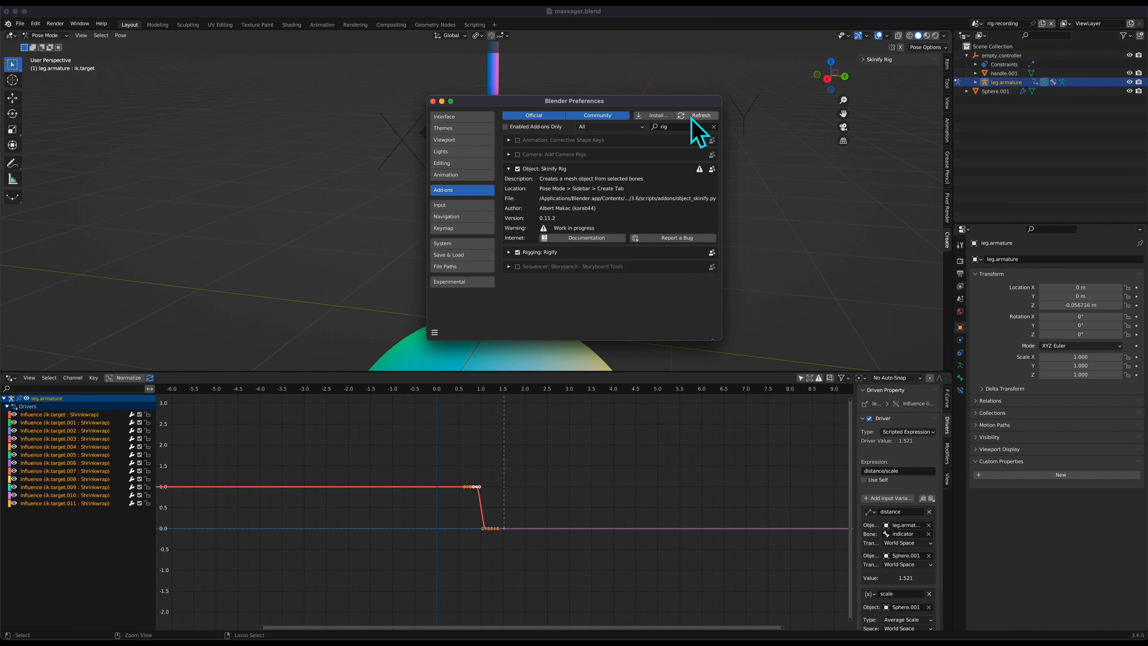
{"action": "left_click", "coordinate": [433, 101]}
Try generating a Skinify Rig mesh from all the bones of the parented armature, and undo it.
{"action": "left_click", "coordinate": [881, 59]}
{"action": "left_click", "coordinate": [902, 74]}
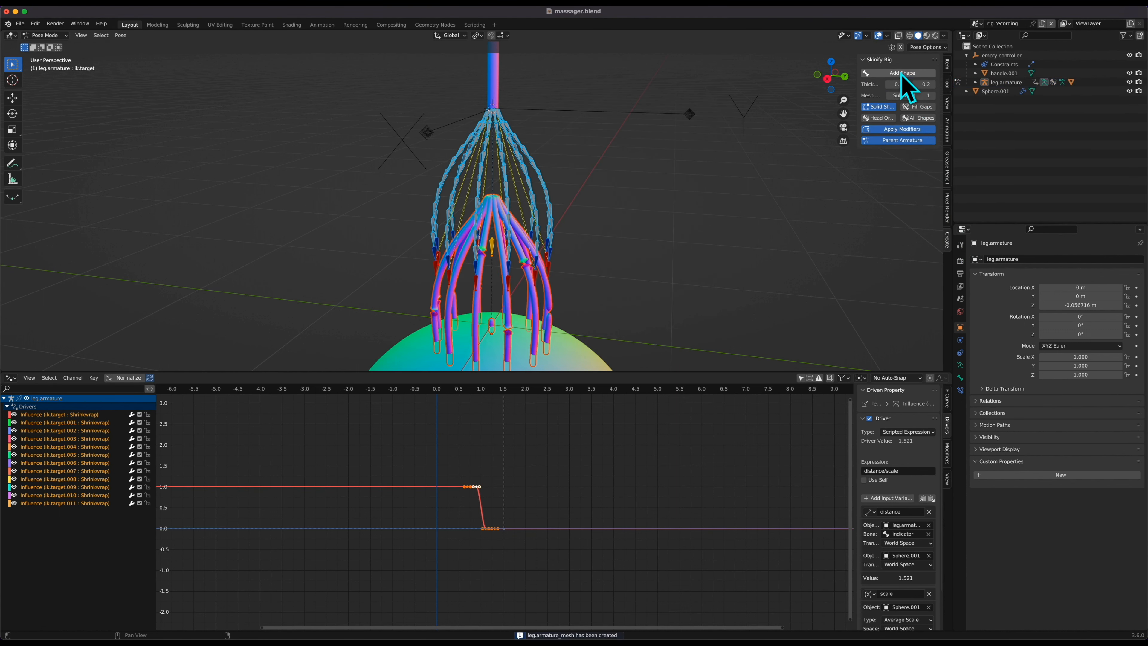
{"action": "scroll", "coordinate": [562, 209], "scroll_direction": "down", "scroll_amount": 4}
{"action": "scroll", "coordinate": [561, 208], "scroll_direction": "left", "scroll_amount": 4}
{"action": "scroll", "coordinate": [560, 208], "scroll_direction": "right", "scroll_amount": 5}
{"action": "scroll", "coordinate": [561, 208], "scroll_direction": "down", "scroll_amount": 3}
{"action": "key", "text": "g"}
{"action": "key", "text": "z"}
{"action": "key", "text": "Escape"}
{"action": "key", "text": "super+z"}
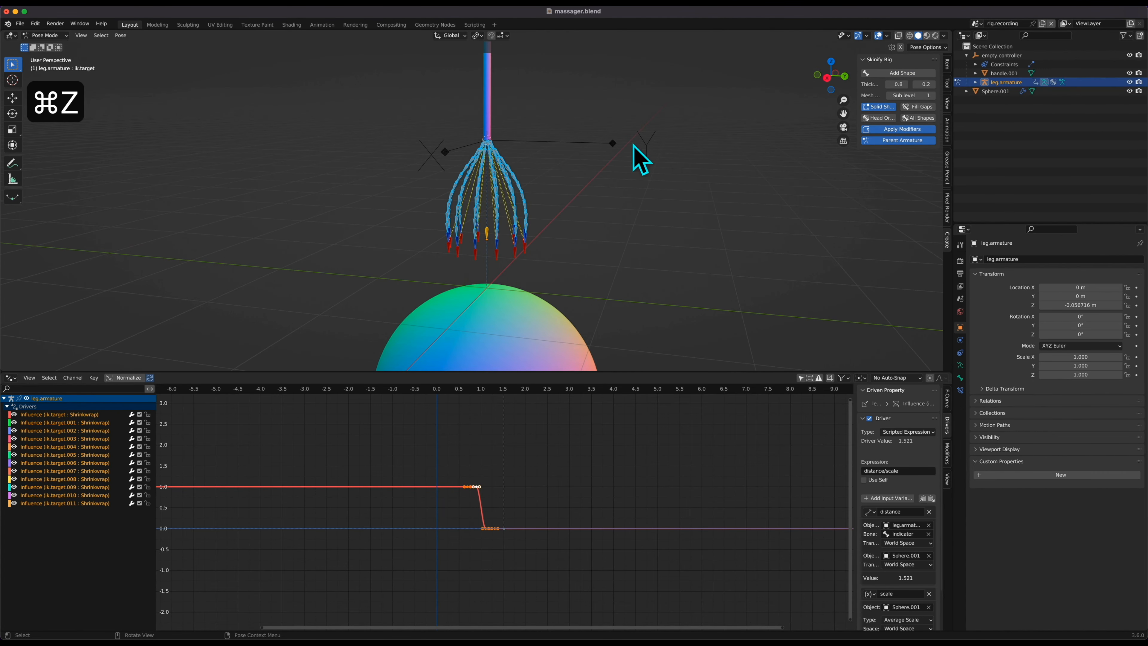
Return leg.armature to Object Mode and clear its parent while keeping the transformation.
{"action": "key", "text": "ctrl+Tab"}
{"action": "scroll", "coordinate": [541, 209], "scroll_direction": "right", "scroll_amount": 2}
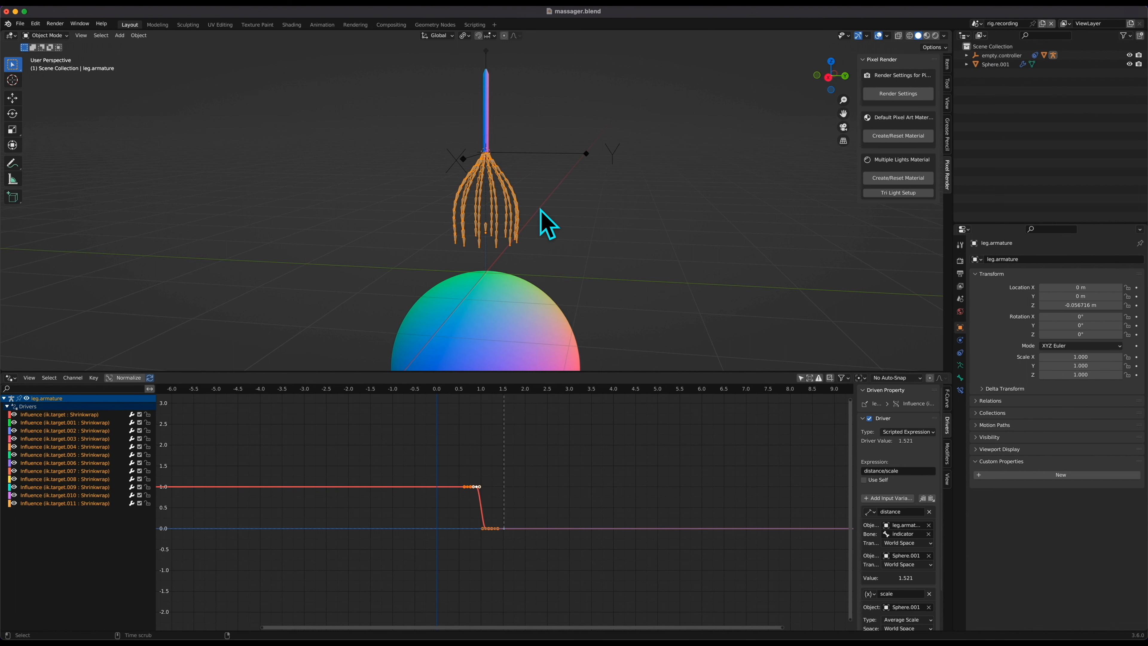
{"action": "key", "text": "alt+p"}
{"action": "left_click", "coordinate": [532, 217]}
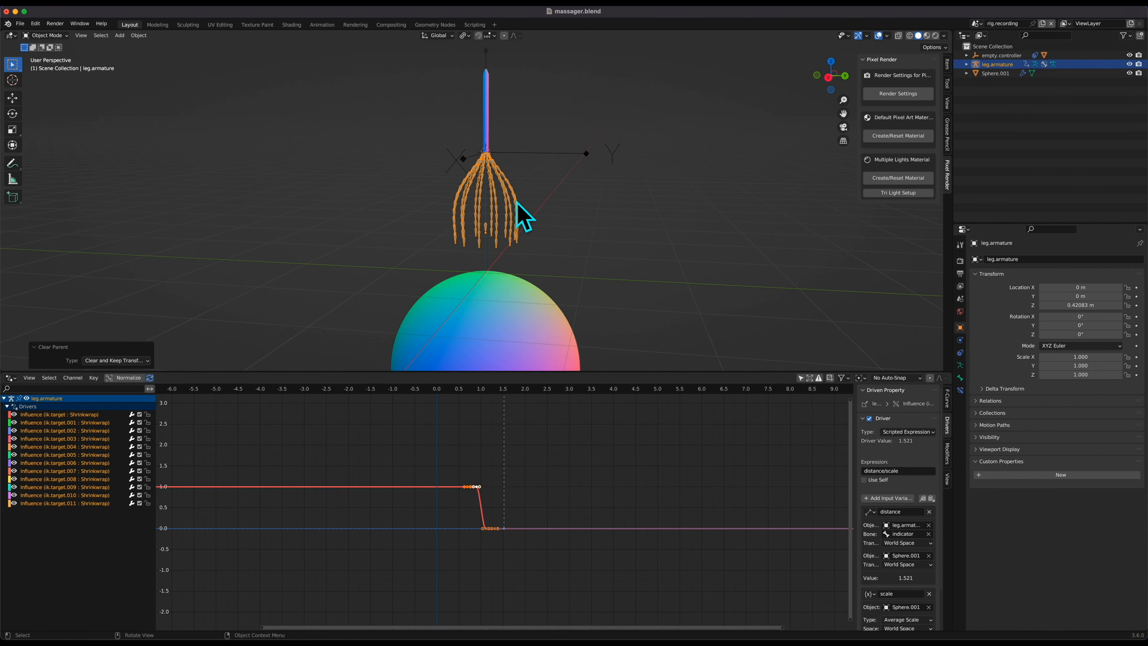
Select all bones in Pose Mode and deselect the indicator and ik.targets bone groups.
{"action": "scroll", "coordinate": [534, 225], "scroll_direction": "right", "scroll_amount": 2}
{"action": "key", "text": "ctrl+Tab"}
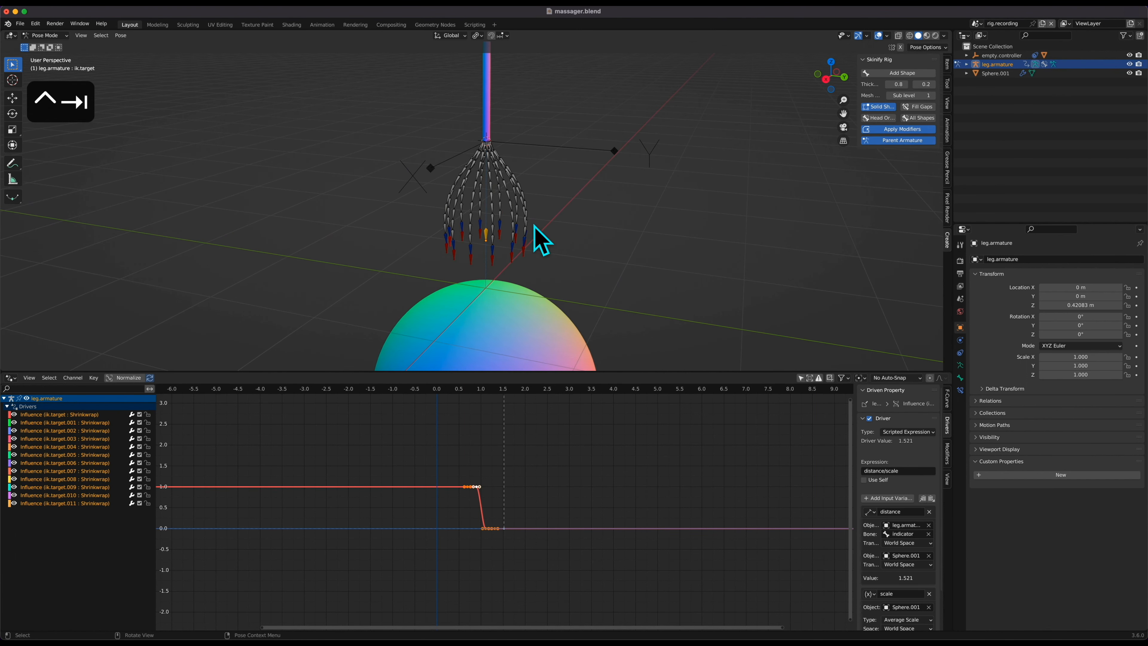
{"action": "key", "text": "a"}
{"action": "scroll", "coordinate": [538, 238], "scroll_direction": "right", "scroll_amount": 2}
{"action": "left_click", "coordinate": [960, 377]}
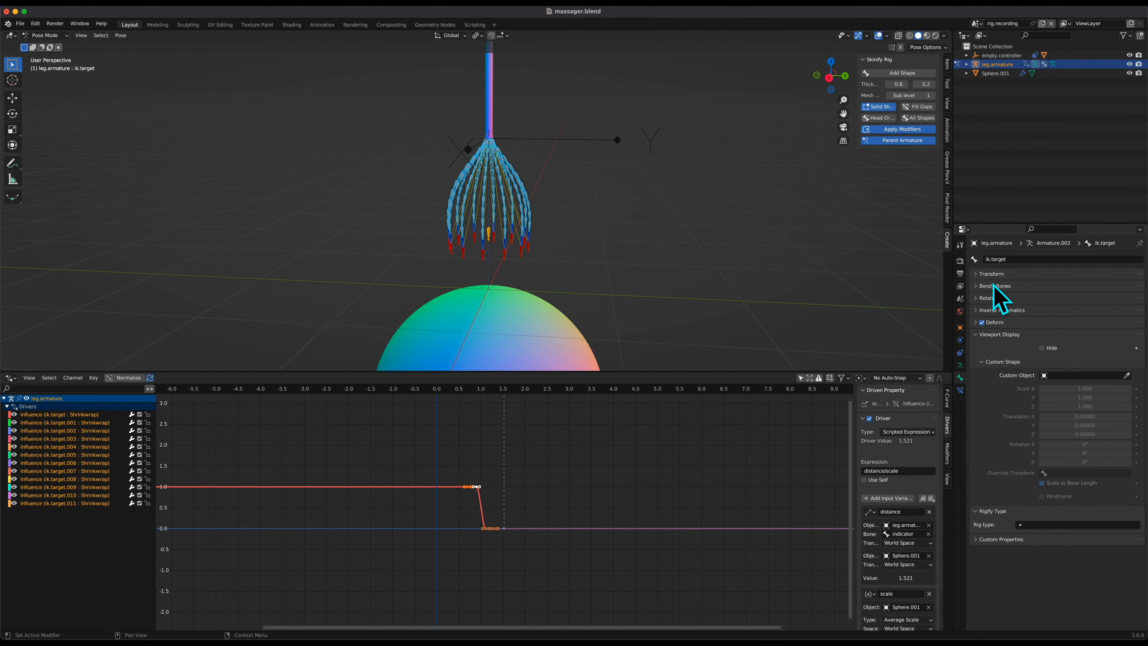
{"action": "left_click", "coordinate": [961, 365]}
{"action": "left_click", "coordinate": [1012, 286]}
{"action": "left_click", "coordinate": [1072, 319]}
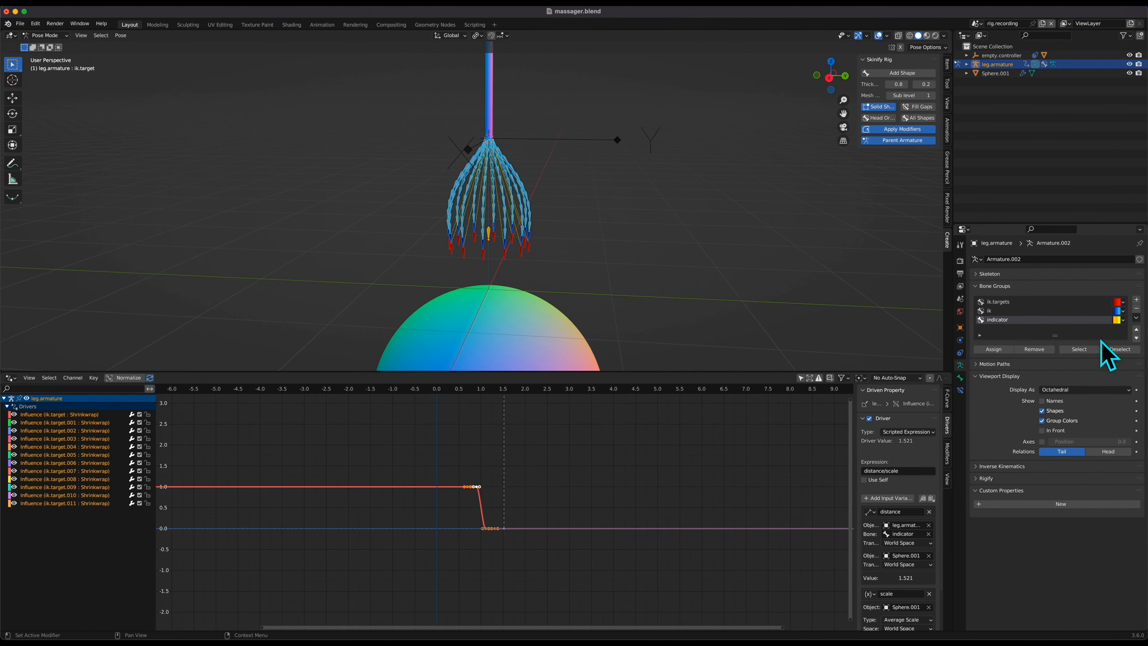
{"action": "left_click", "coordinate": [1094, 302]}
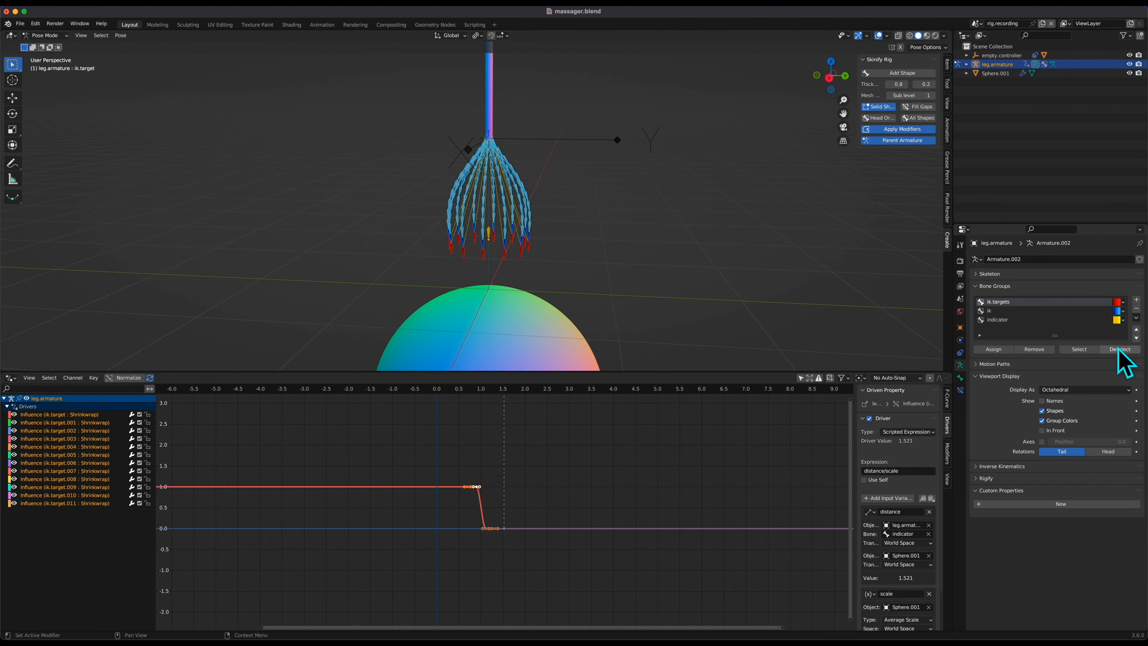
Try generating the Skinify Rig leg mesh with thickness 0.8, inspect its joints, and undo it.
{"action": "scroll", "coordinate": [590, 251], "scroll_direction": "up", "scroll_amount": 3}
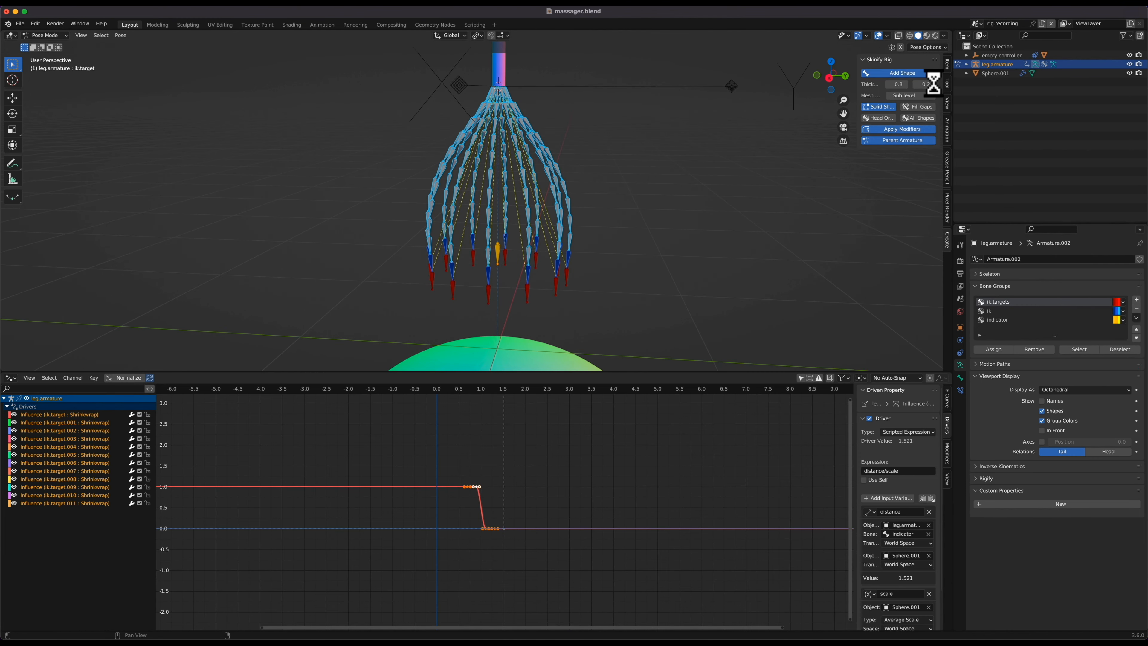
{"action": "key", "text": "alt+z"}
{"action": "key", "text": "alt+z"}
{"action": "scroll", "coordinate": [622, 283], "scroll_direction": "up", "scroll_amount": 4}
{"action": "middle_click_drag", "start_coordinate": [628, 294], "coordinate": [398, 271]}
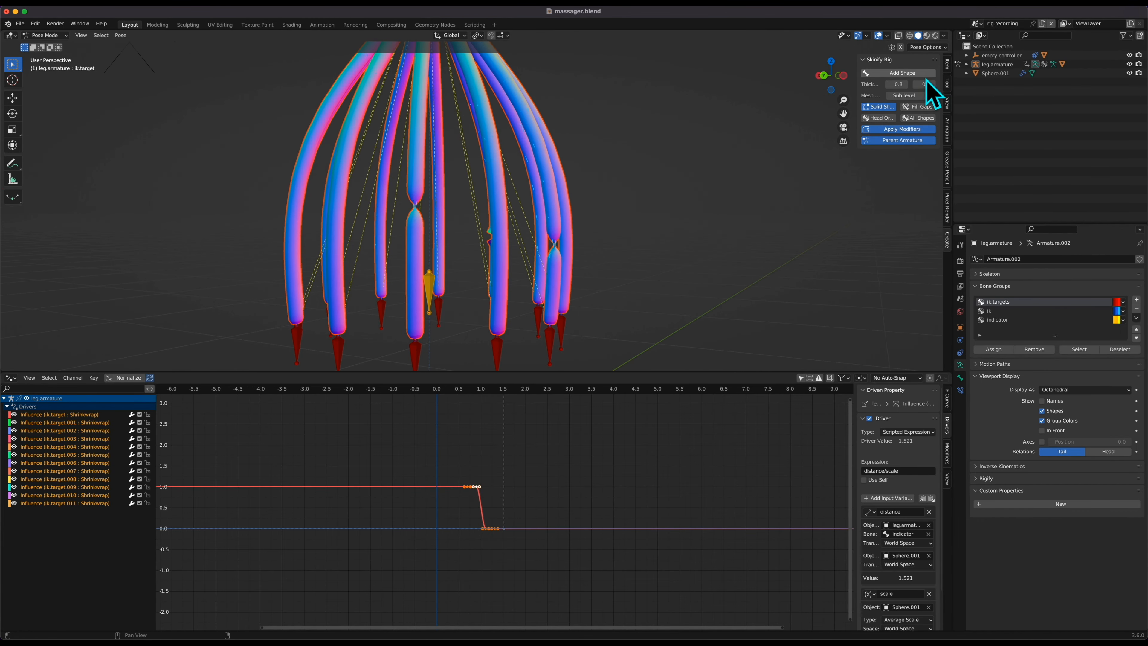
{"action": "key", "text": "super+z"}
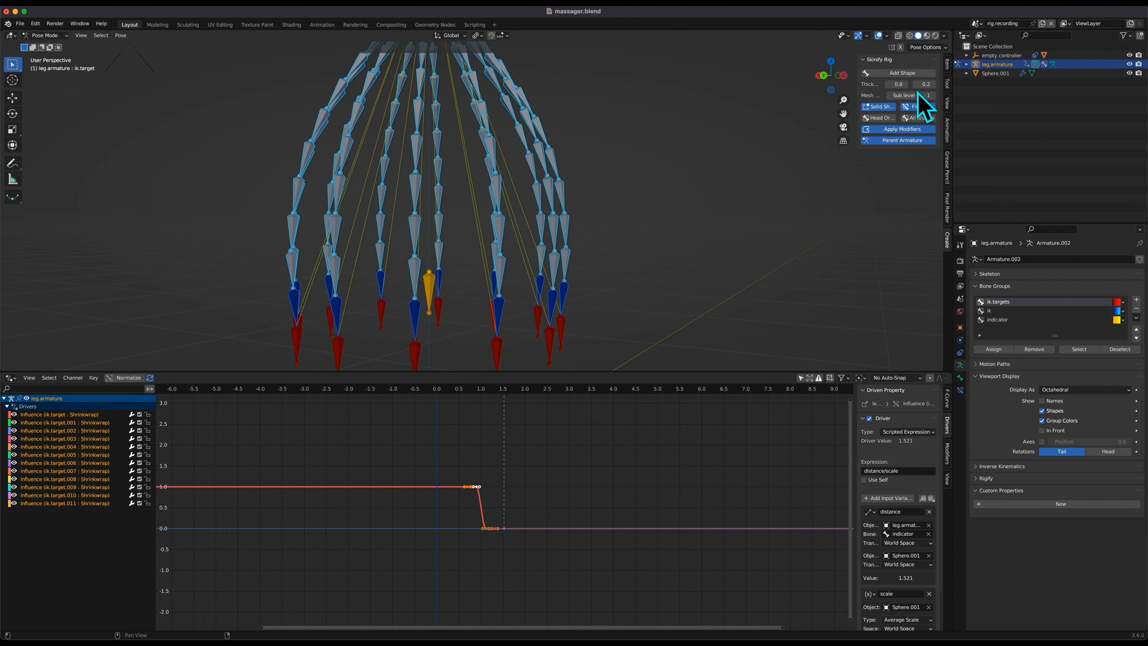
Generate the leg mesh from the selected bones with Skinify Rig, using thickness 0.2 and Fill Gaps.
{"action": "key", "text": "Return"}
{"action": "left_click", "coordinate": [907, 74]}
{"action": "key", "text": "KP_Divide"}
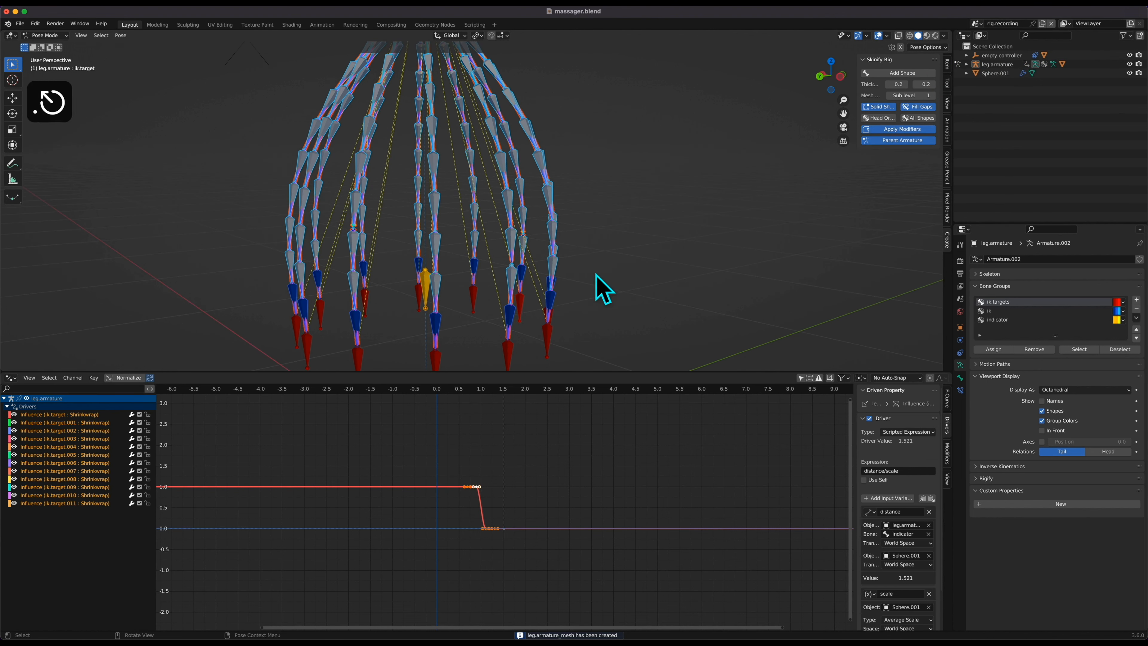
Examine the generated leg mesh from several angles for pinched or deformed joints along the legs.
{"action": "scroll", "coordinate": [596, 274], "scroll_direction": "up", "scroll_amount": 5}
{"action": "scroll", "coordinate": [596, 273], "scroll_direction": "up", "scroll_amount": 5, "text": "shift"}
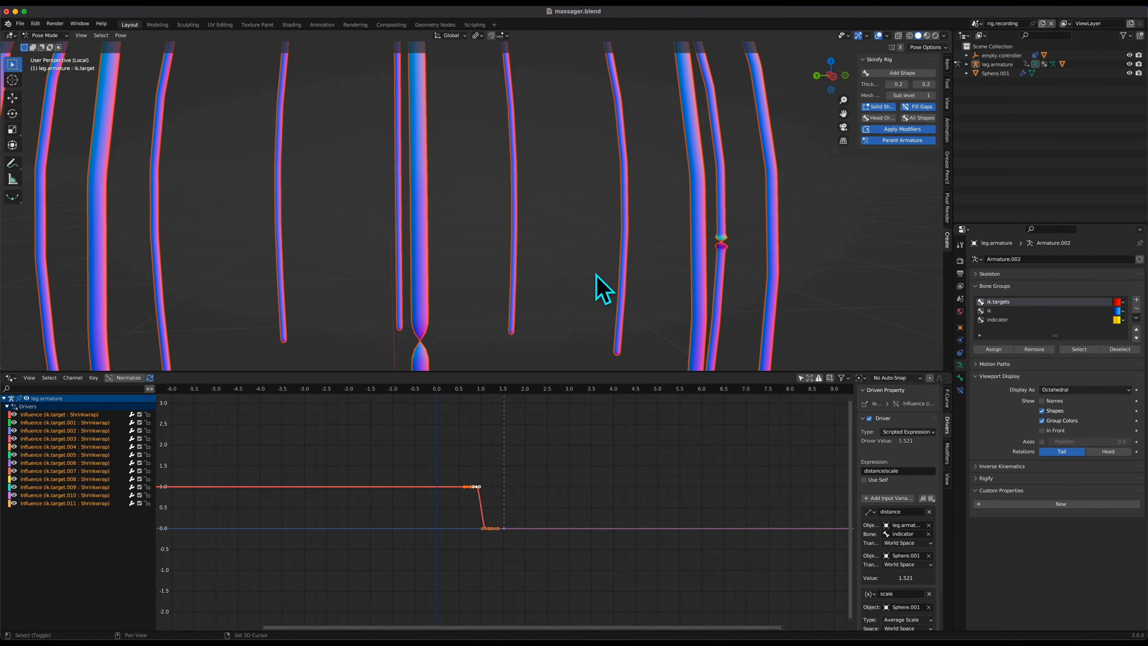
{"action": "scroll", "coordinate": [538, 292], "scroll_direction": "right", "scroll_amount": 10}
{"action": "scroll", "coordinate": [592, 286], "scroll_direction": "down", "scroll_amount": 5, "text": "ctrl"}
{"action": "scroll", "coordinate": [592, 286], "scroll_direction": "right", "scroll_amount": 10}
{"action": "scroll", "coordinate": [592, 286], "scroll_direction": "up", "scroll_amount": 5, "text": "ctrl"}
{"action": "scroll", "coordinate": [592, 286], "scroll_direction": "right", "scroll_amount": 5}
{"action": "scroll", "coordinate": [592, 286], "scroll_direction": "down", "scroll_amount": 5, "text": "ctrl"}
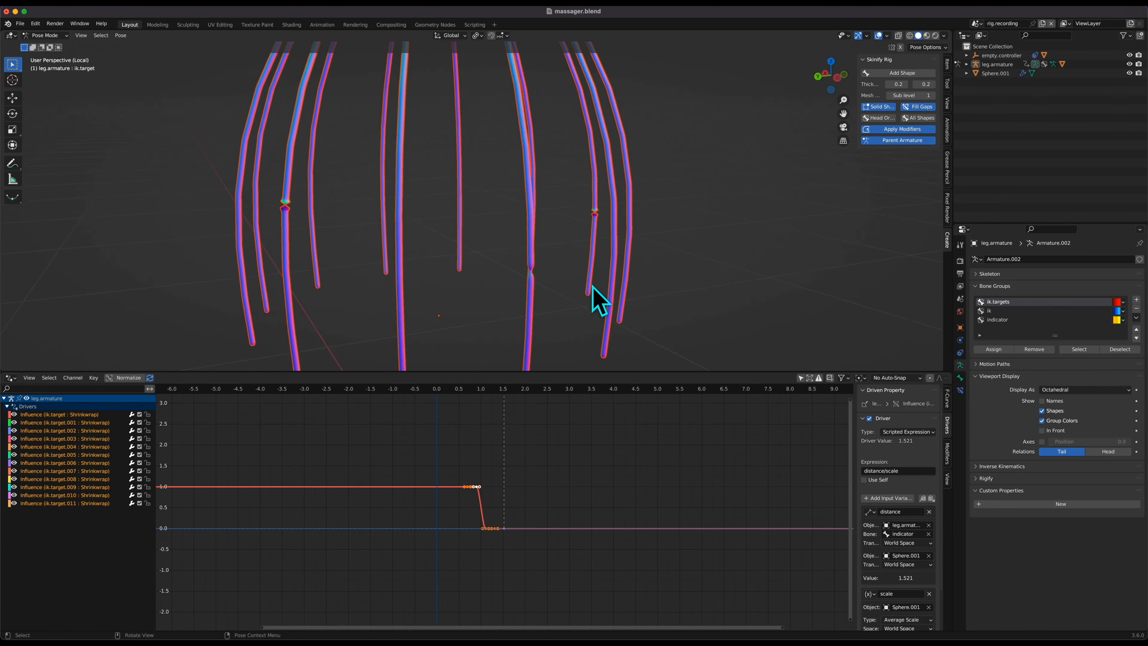
{"action": "scroll", "coordinate": [592, 285], "scroll_direction": "up", "scroll_amount": 10}
{"action": "scroll", "coordinate": [592, 286], "scroll_direction": "down", "scroll_amount": 5}
{"action": "scroll", "coordinate": [600, 301], "scroll_direction": "right", "scroll_amount": 5}
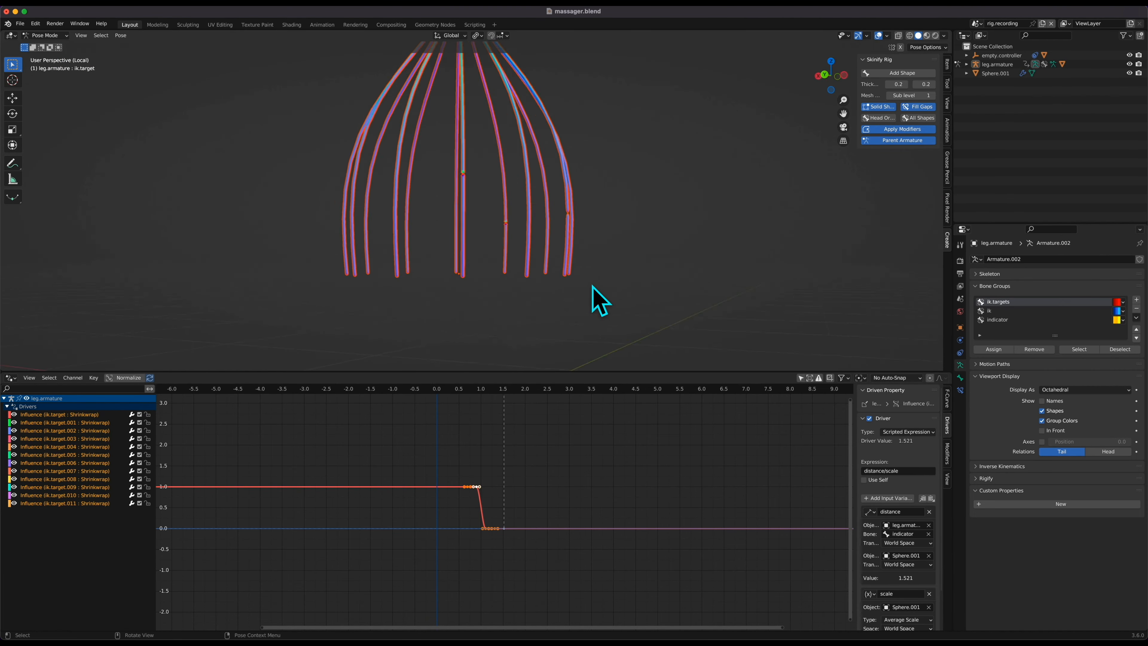
Undo the Skinify Rig leg mesh and save massager.blend.
{"action": "key", "text": "super+z"}
{"action": "key", "text": "super+s"}
{"action": "scroll", "coordinate": [600, 301], "scroll_direction": "right", "scroll_amount": 10}
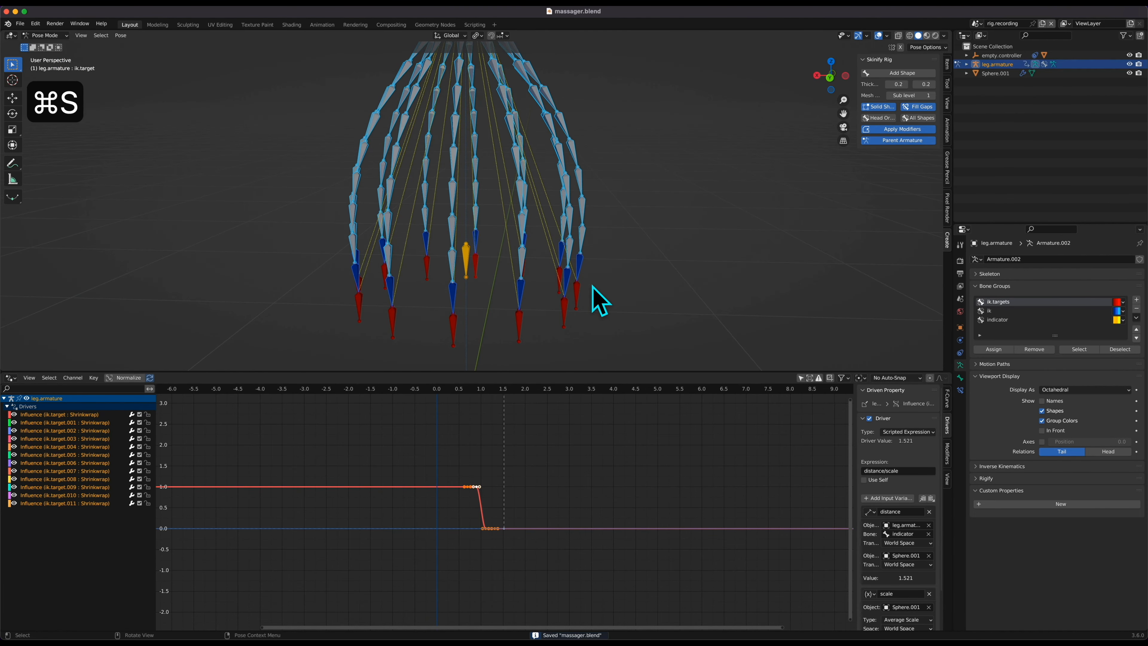
Return leg.armature to Object Mode and parent it to empty.controller.
{"action": "key", "text": "slash"}
{"action": "scroll", "coordinate": [673, 198], "scroll_direction": "down", "scroll_amount": 5}
{"action": "key", "text": "slash"}
{"action": "scroll", "coordinate": [674, 198], "scroll_direction": "down", "scroll_amount": 5}
{"action": "scroll", "coordinate": [673, 197], "scroll_direction": "left", "scroll_amount": 5}
{"action": "key", "text": "ctrl+Tab"}
{"action": "left_click", "coordinate": [585, 131]}
{"action": "left_click", "coordinate": [520, 198], "text": "shift"}
{"action": "left_click", "coordinate": [569, 129], "text": "shift"}
{"action": "key", "text": "super+p"}
Test-move empty.controller to check that the leg armature follows it, and cancel the move.
{"action": "left_click", "coordinate": [569, 128]}
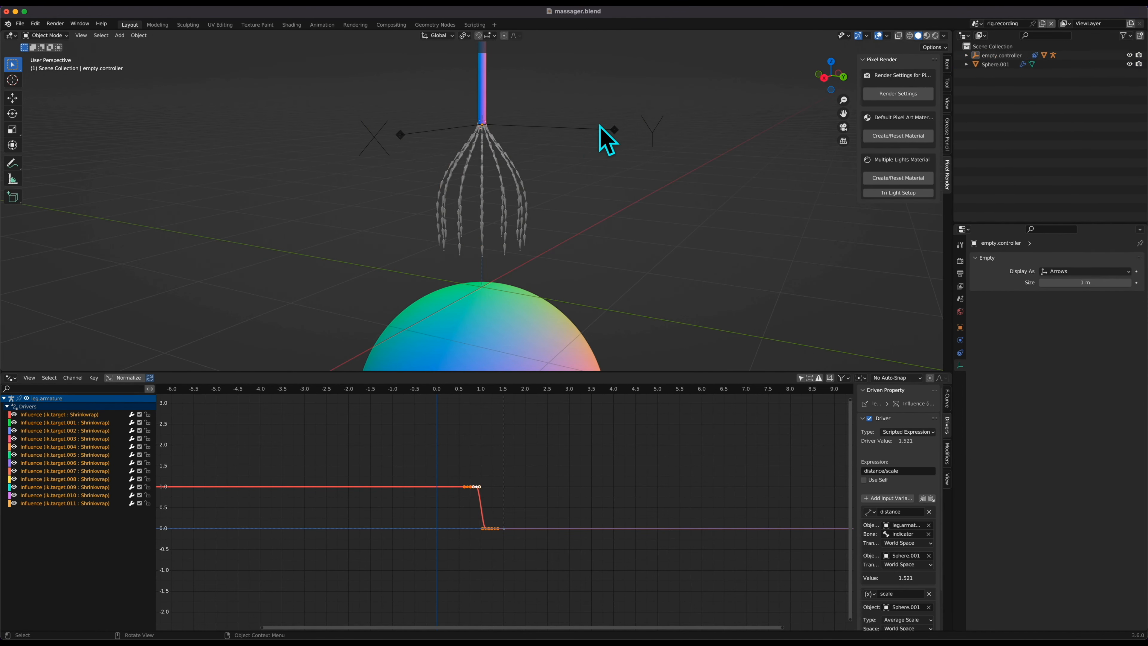
{"action": "key", "text": "g"}
{"action": "key", "text": "Escape"}
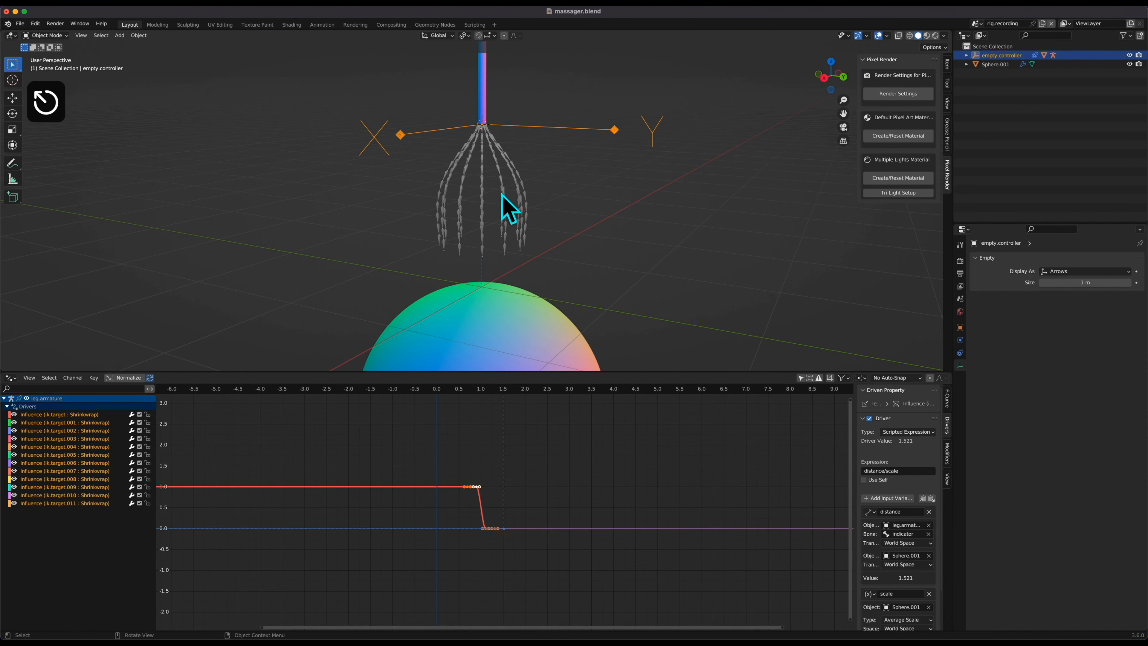
Add a 2 m plane where the legs meet the handle, at Z 1.24 m.
{"action": "left_click", "coordinate": [506, 206]}
{"action": "key", "text": "grave"}
{"action": "key", "text": "6"}
{"action": "scroll", "coordinate": [506, 205], "scroll_direction": "up", "scroll_amount": 5}
{"action": "scroll", "coordinate": [506, 205], "scroll_direction": "up", "scroll_amount": 3, "text": "shift"}
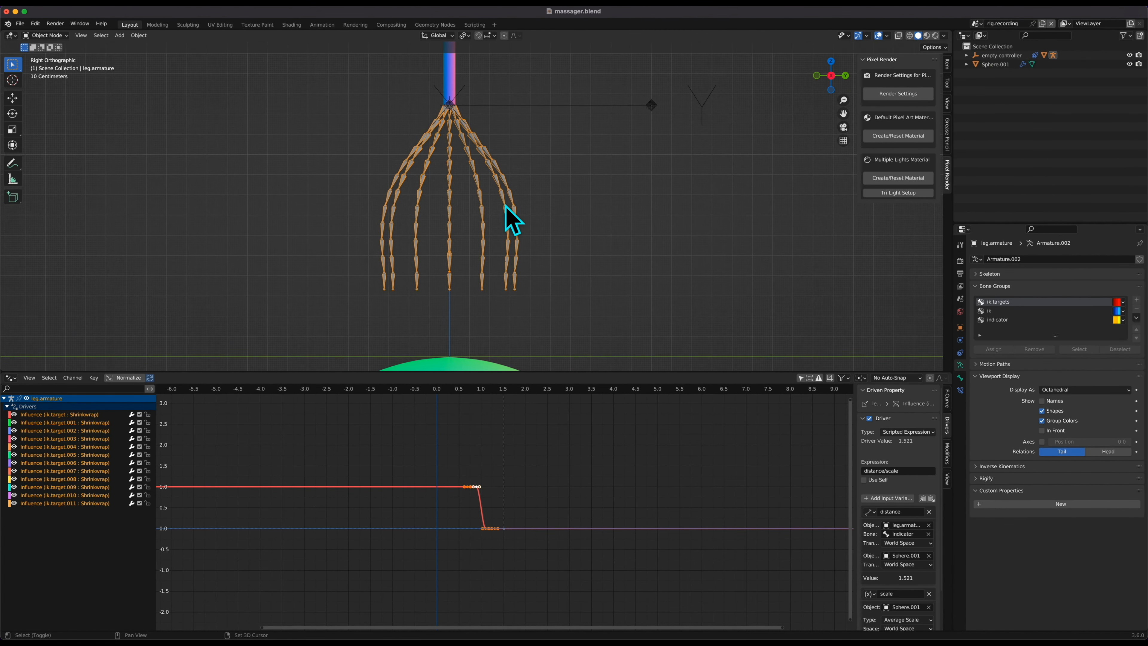
{"action": "key", "text": "shift+a"}
{"action": "mouse_move", "coordinate": [505, 205]}
{"action": "left_click", "coordinate": [542, 205]}
{"action": "middle_click_drag", "start_coordinate": [542, 206], "coordinate": [544, 202]}
{"action": "scroll", "coordinate": [545, 204], "scroll_direction": "down", "scroll_amount": 5}
{"action": "scroll", "coordinate": [545, 205], "scroll_direction": "up", "scroll_amount": 5}
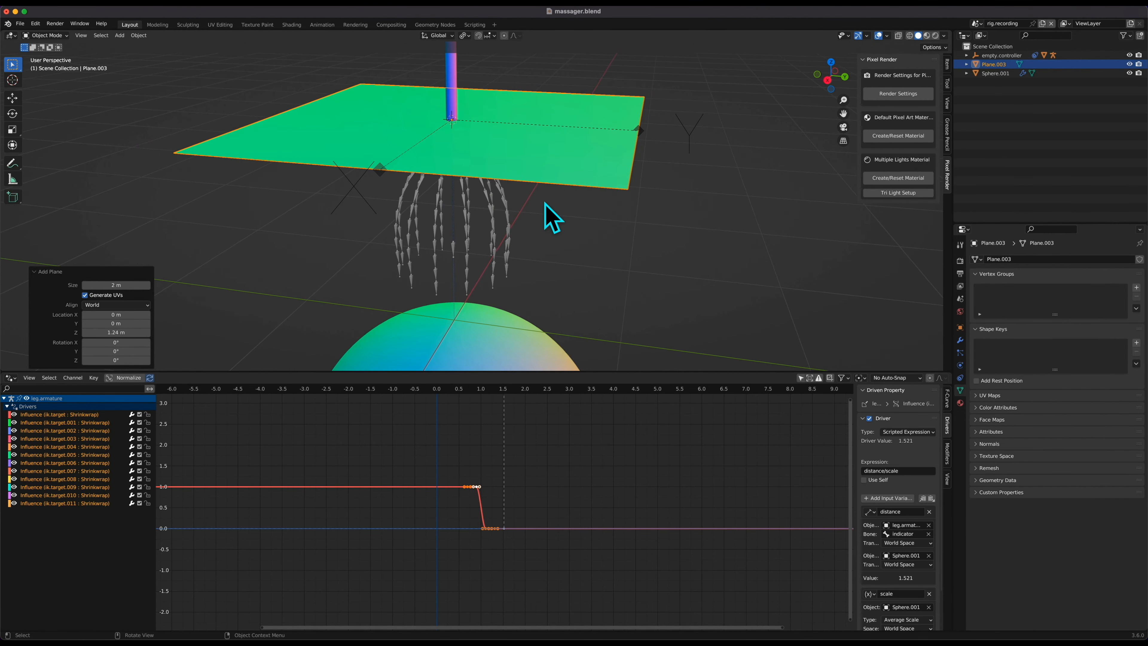
Add a Skin modifier and a Subdivision Surface modifier to the new plane.
{"action": "left_click", "coordinate": [963, 340]}
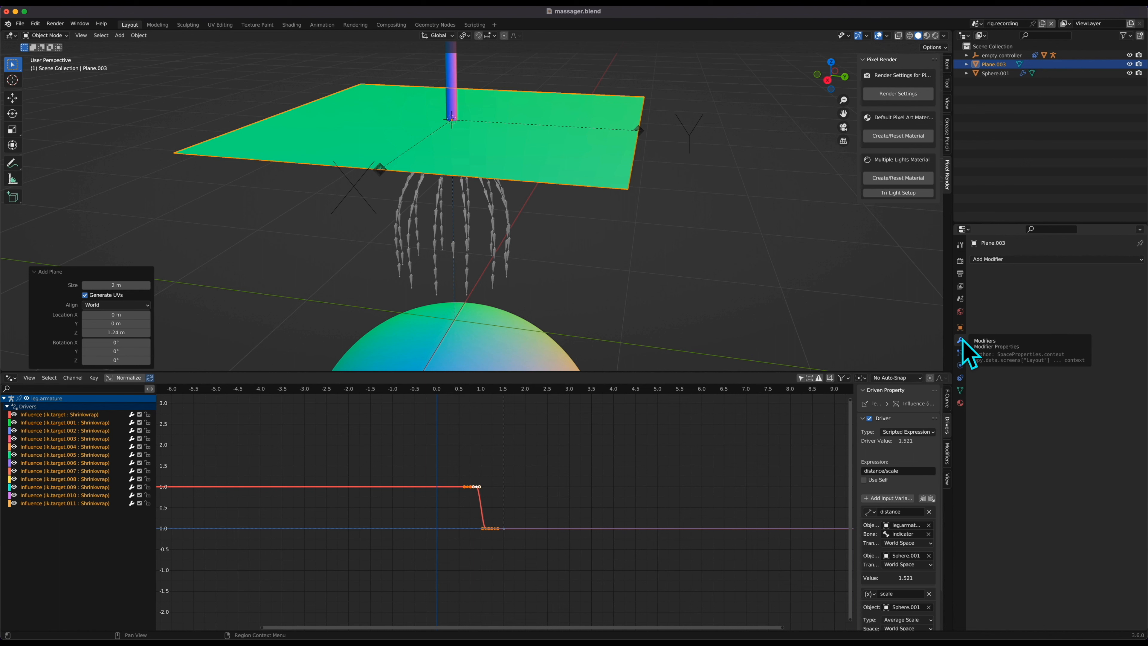
{"action": "left_click", "coordinate": [1007, 260]}
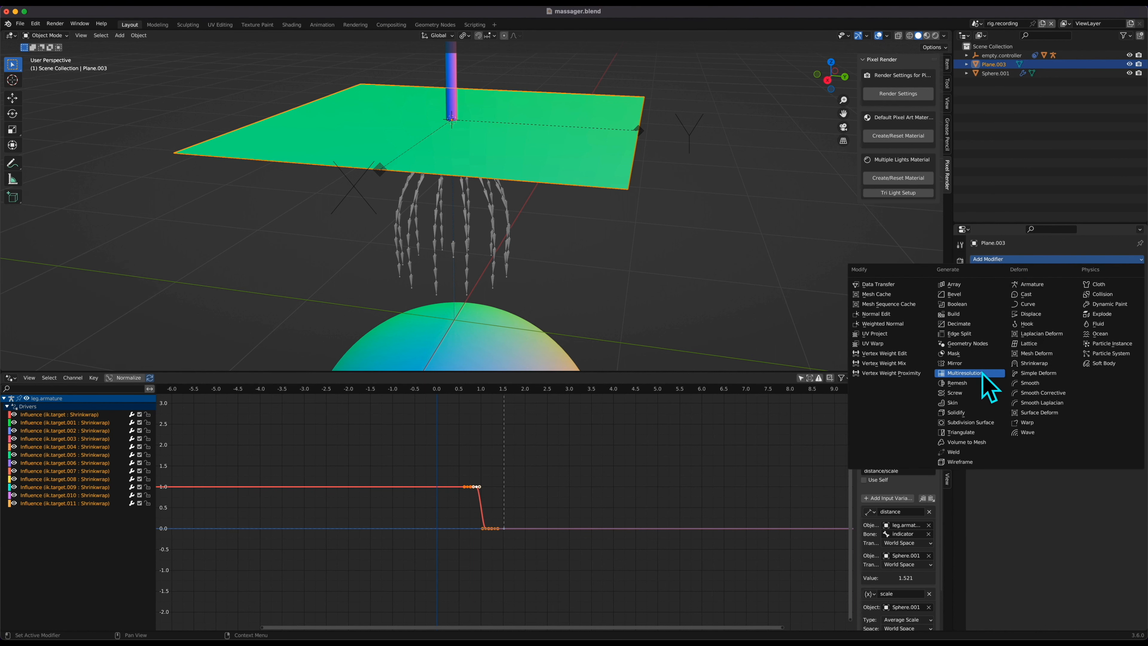
{"action": "left_click", "coordinate": [969, 403]}
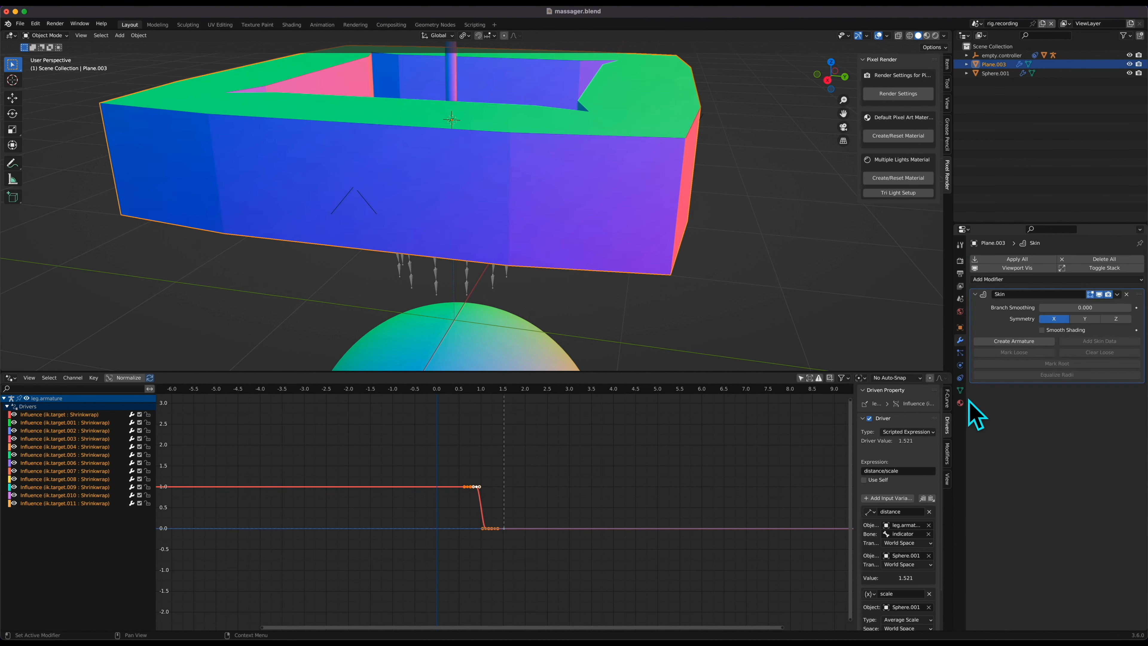
{"action": "left_click", "coordinate": [1094, 279]}
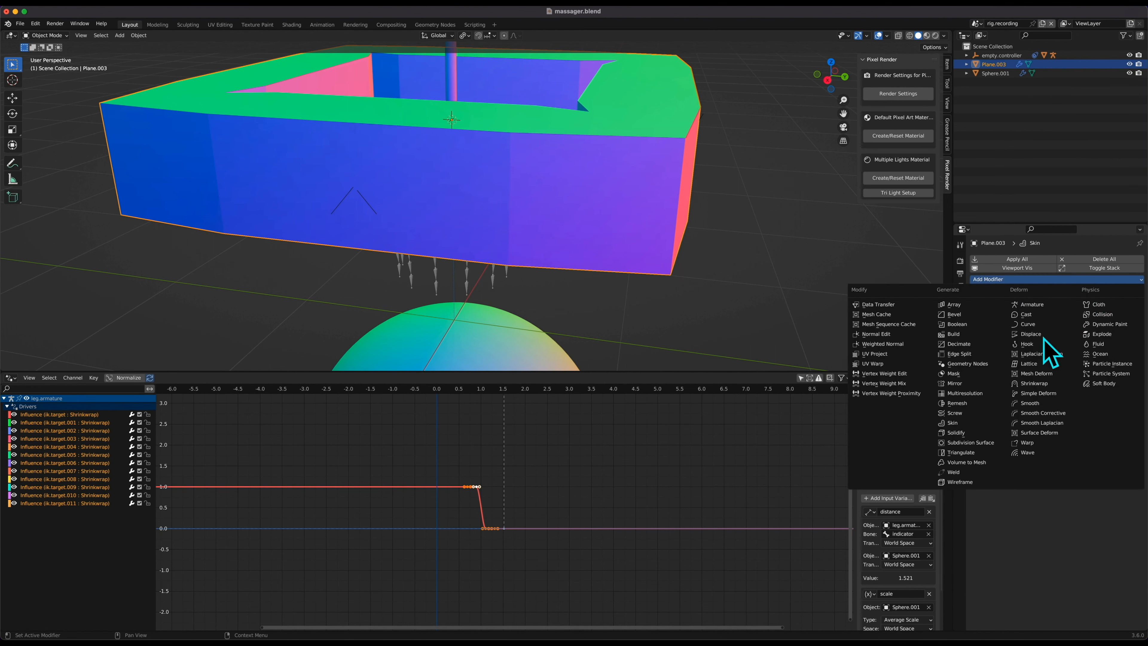
{"action": "left_click", "coordinate": [976, 444]}
{"action": "scroll", "coordinate": [718, 267], "scroll_direction": "up", "scroll_amount": 5}
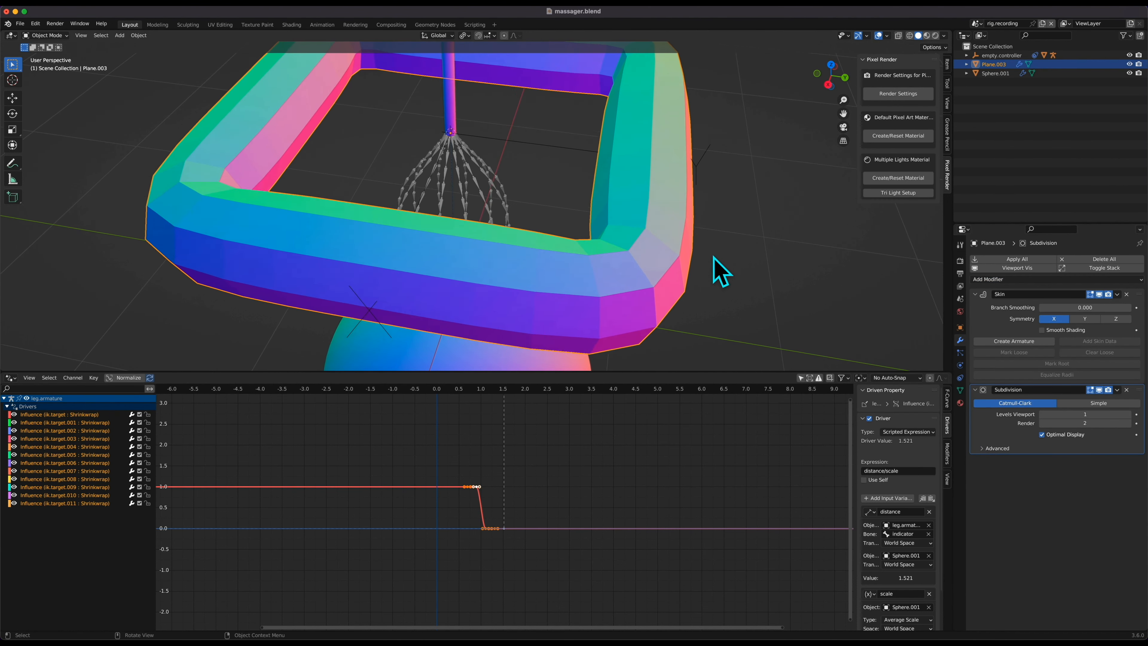
Isolate the plane with X-ray on and merge all its vertices at center in Edit Mode.
{"action": "key", "text": "alt+z"}
{"action": "scroll", "coordinate": [715, 258], "scroll_direction": "down", "scroll_amount": 4}
{"action": "key", "text": "slash"}
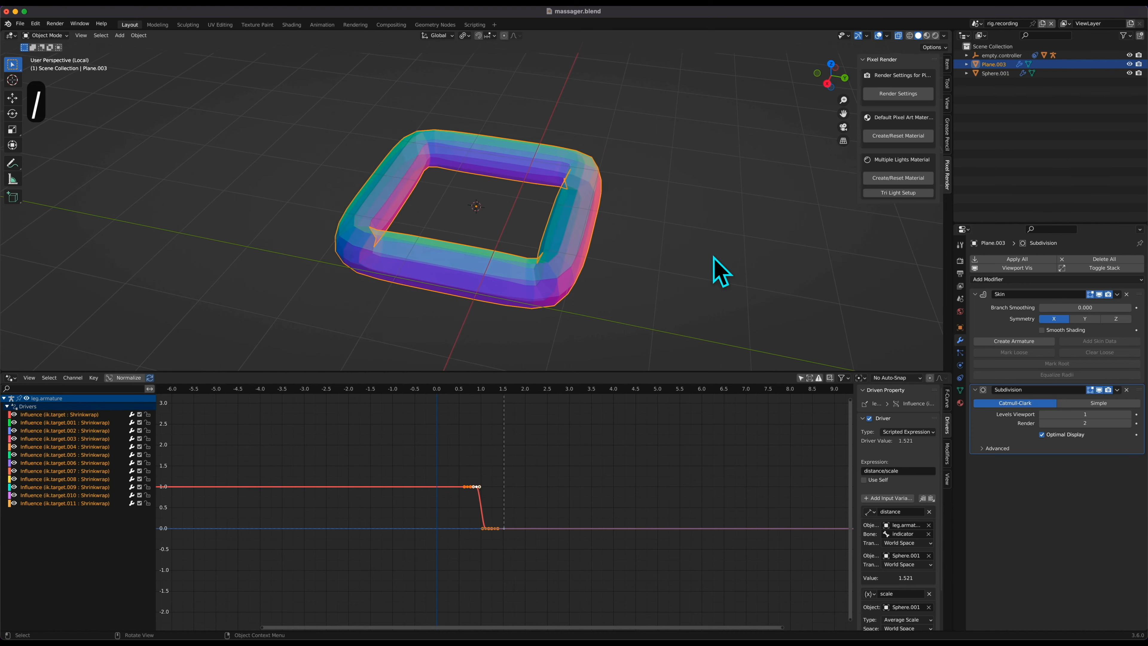
{"action": "scroll", "coordinate": [676, 292], "scroll_direction": "down", "scroll_amount": 3}
{"action": "key", "text": "Tab"}
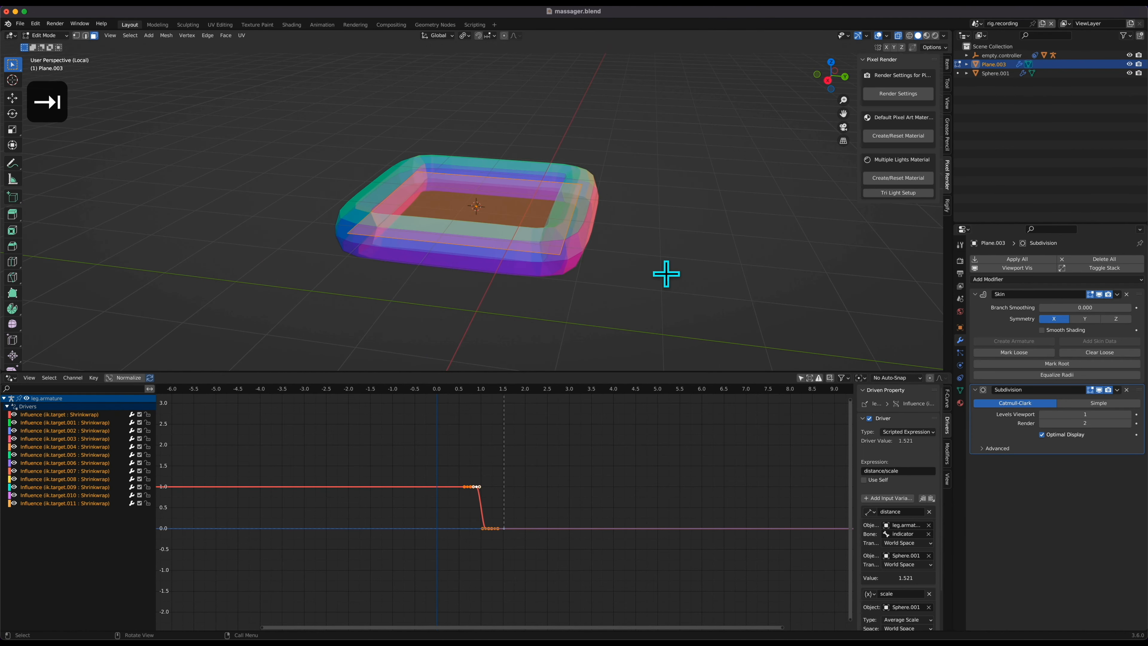
{"action": "key", "text": "1"}
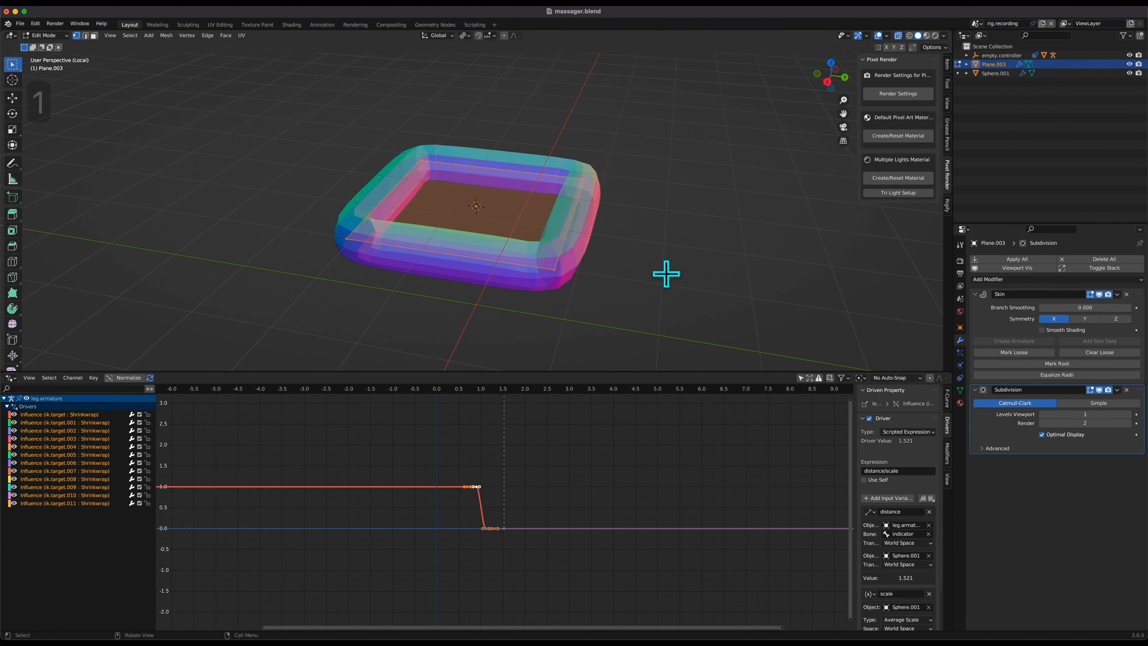
{"action": "key", "text": "m"}
{"action": "left_click", "coordinate": [647, 274]}
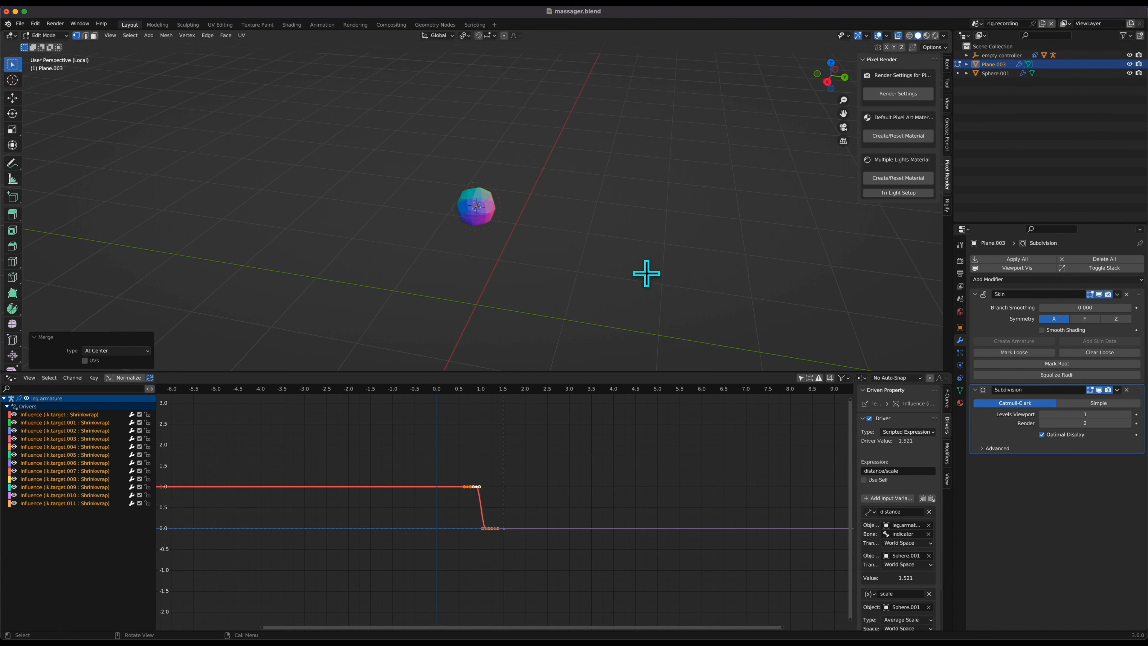
Leave local view and scale the merged vertex's skin radius by about 0.168.
{"action": "scroll", "coordinate": [615, 279], "scroll_direction": "left", "scroll_amount": 4}
{"action": "scroll", "coordinate": [616, 280], "scroll_direction": "up", "scroll_amount": 3}
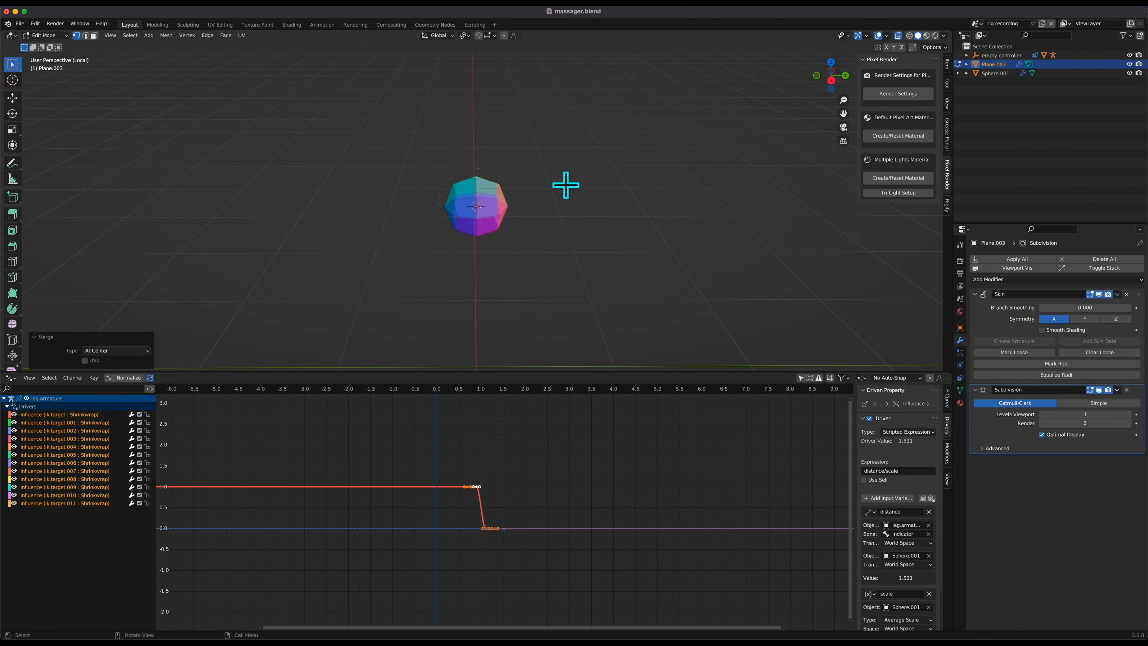
{"action": "left_click", "coordinate": [439, 264]}
{"action": "key", "text": "slash"}
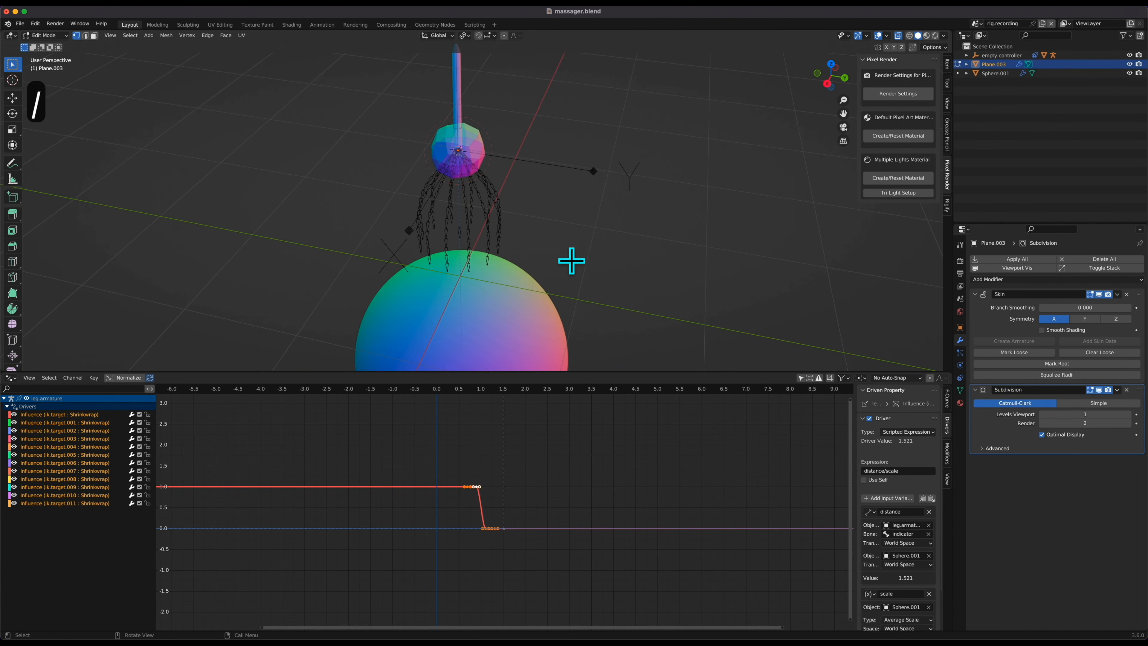
{"action": "scroll", "coordinate": [572, 261], "scroll_direction": "left", "scroll_amount": 3}
{"action": "key", "text": "ctrl+a"}
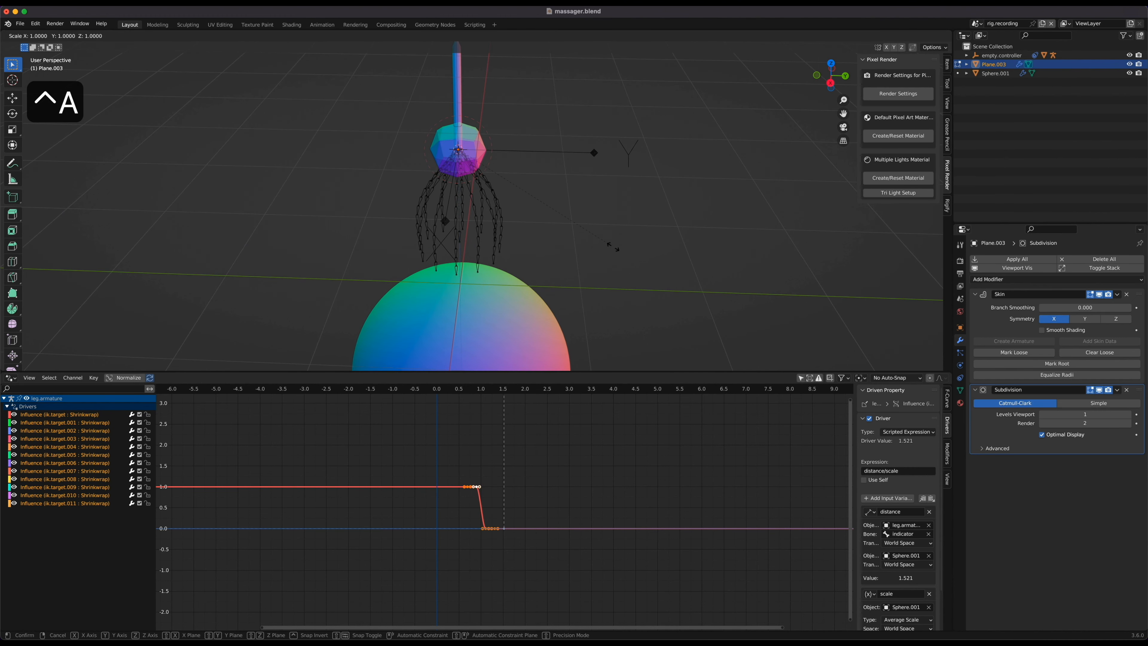
{"action": "left_click", "coordinate": [482, 167]}
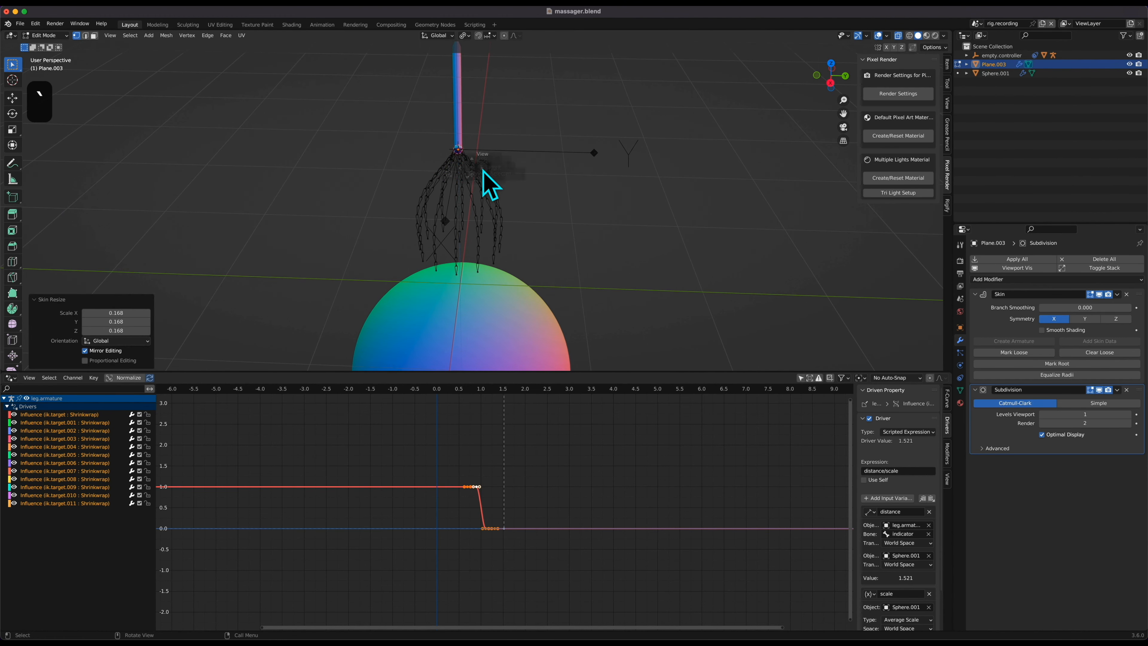
Shrink the vertex's skin radius further by factors of about 0.349 and 0.932 to suit a thin leg.
{"action": "key", "text": "grave"}
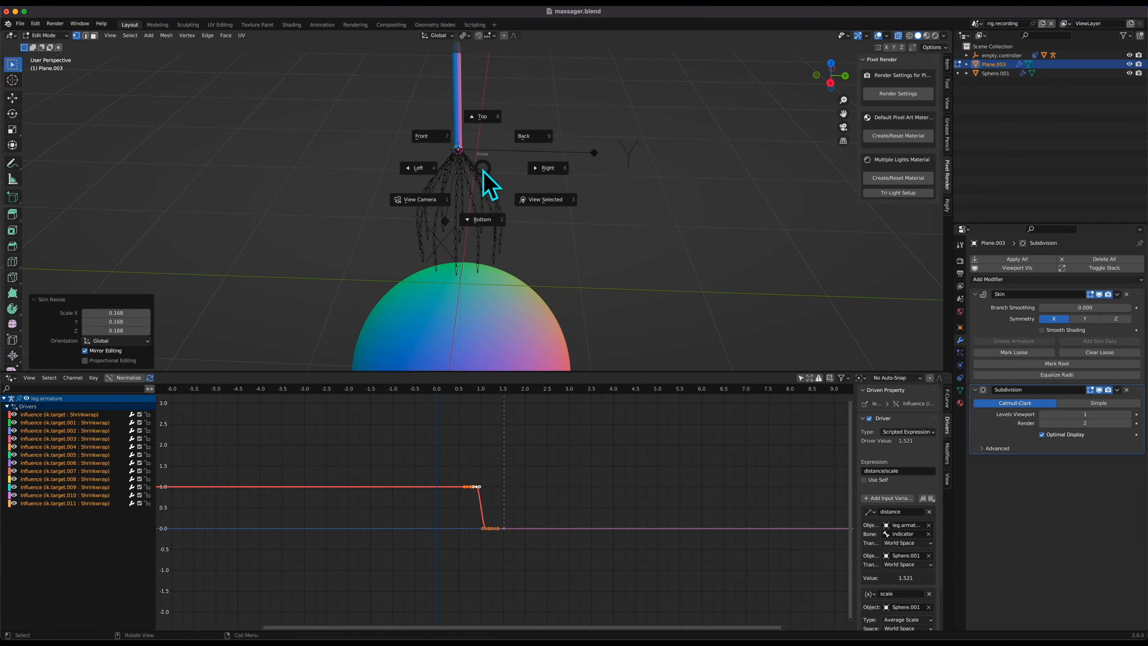
{"action": "key", "text": "6"}
{"action": "scroll", "coordinate": [482, 167], "scroll_direction": "up", "scroll_amount": 5}
{"action": "scroll", "coordinate": [481, 167], "scroll_direction": "up", "scroll_amount": 10}
{"action": "scroll", "coordinate": [482, 167], "scroll_direction": "left", "scroll_amount": 3, "text": "shift"}
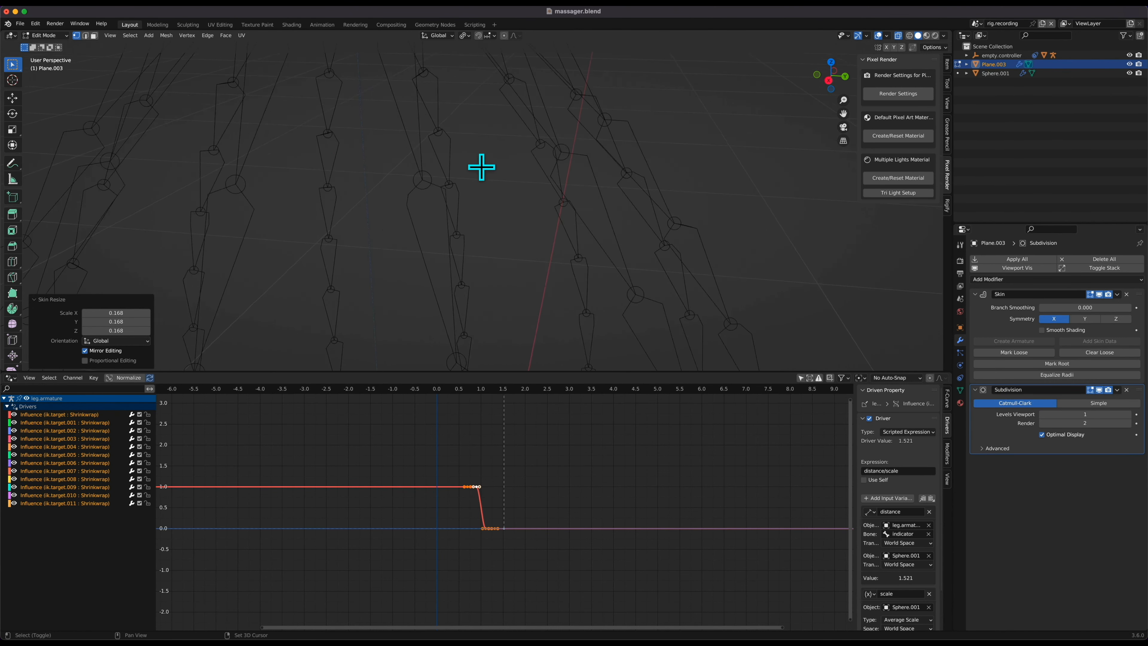
{"action": "scroll", "coordinate": [481, 167], "scroll_direction": "up", "scroll_amount": 10, "text": "shift"}
{"action": "key", "text": "ctrl+a"}
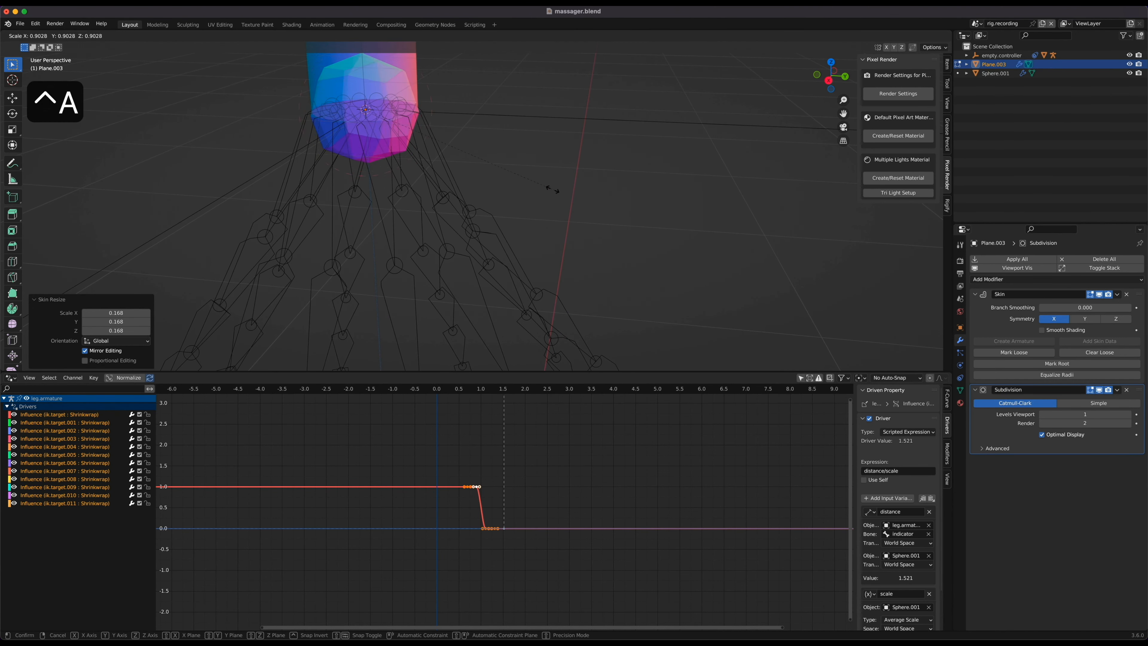
{"action": "left_click", "coordinate": [430, 154]}
{"action": "scroll", "coordinate": [430, 155], "scroll_direction": "up", "scroll_amount": 2, "text": "shift"}
{"action": "scroll", "coordinate": [430, 154], "scroll_direction": "up", "scroll_amount": 5}
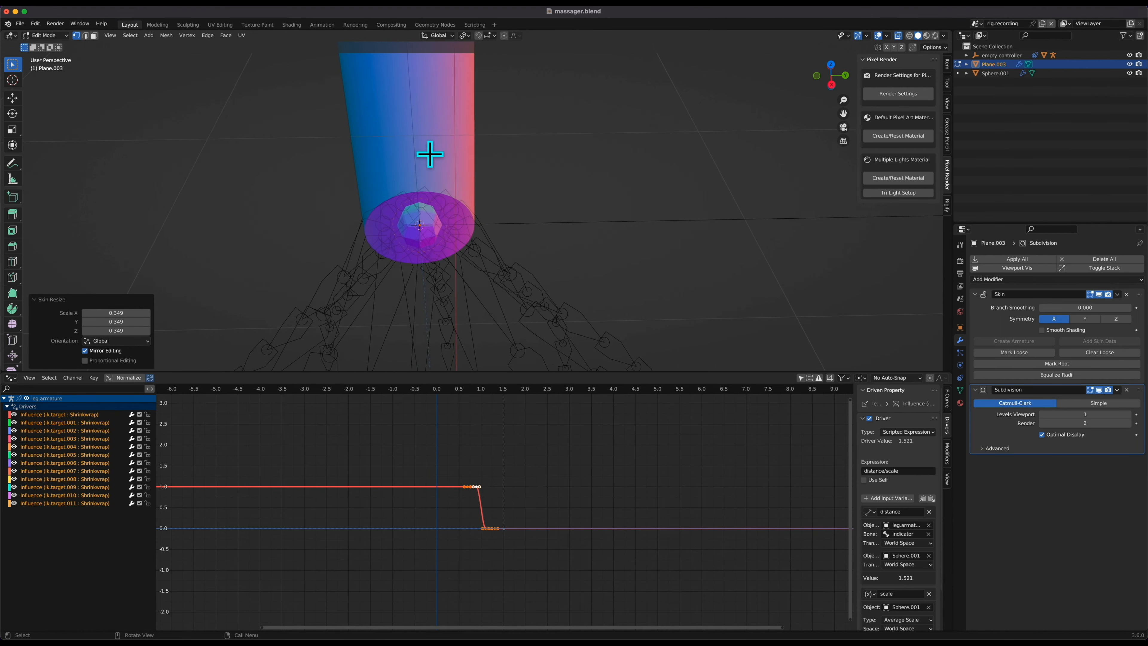
{"action": "scroll", "coordinate": [430, 154], "scroll_direction": "down", "scroll_amount": 2}
{"action": "key", "text": "ctrl+a"}
{"action": "left_click", "coordinate": [552, 263]}
{"action": "scroll", "coordinate": [552, 263], "scroll_direction": "up", "scroll_amount": 5}
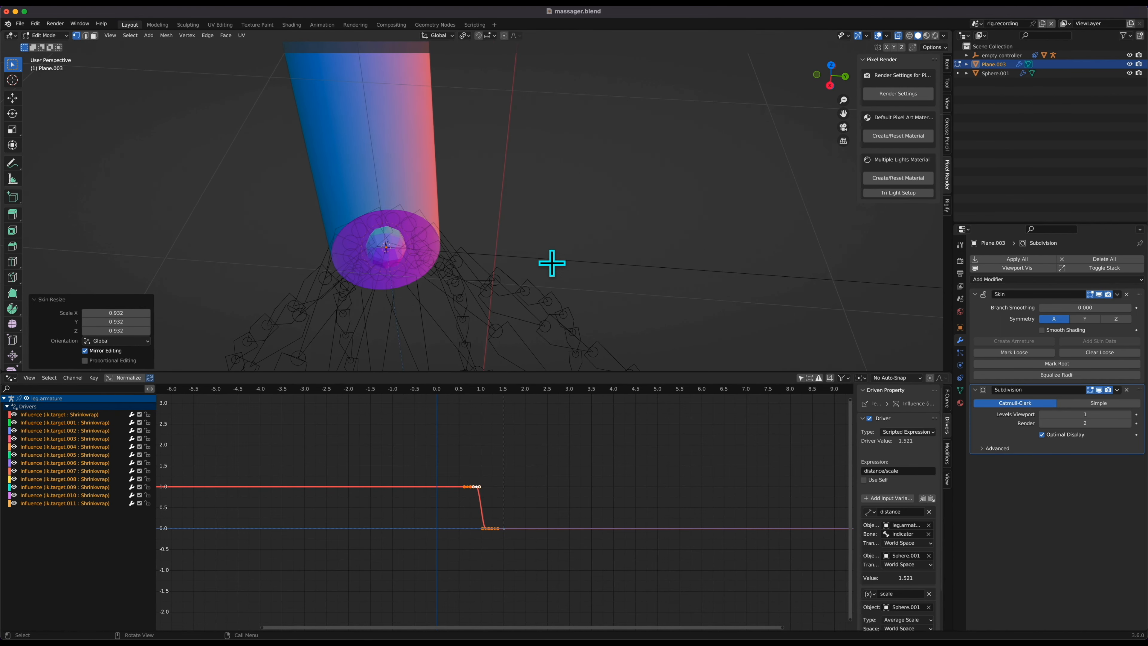
Move the vertex about 0.02 m along Y to the handle's rim and scale its skin radius by about 0.932.
{"action": "scroll", "coordinate": [531, 272], "scroll_direction": "down", "scroll_amount": 3}
{"action": "key", "text": "g"}
{"action": "key", "text": "x"}
{"action": "key", "text": "y"}
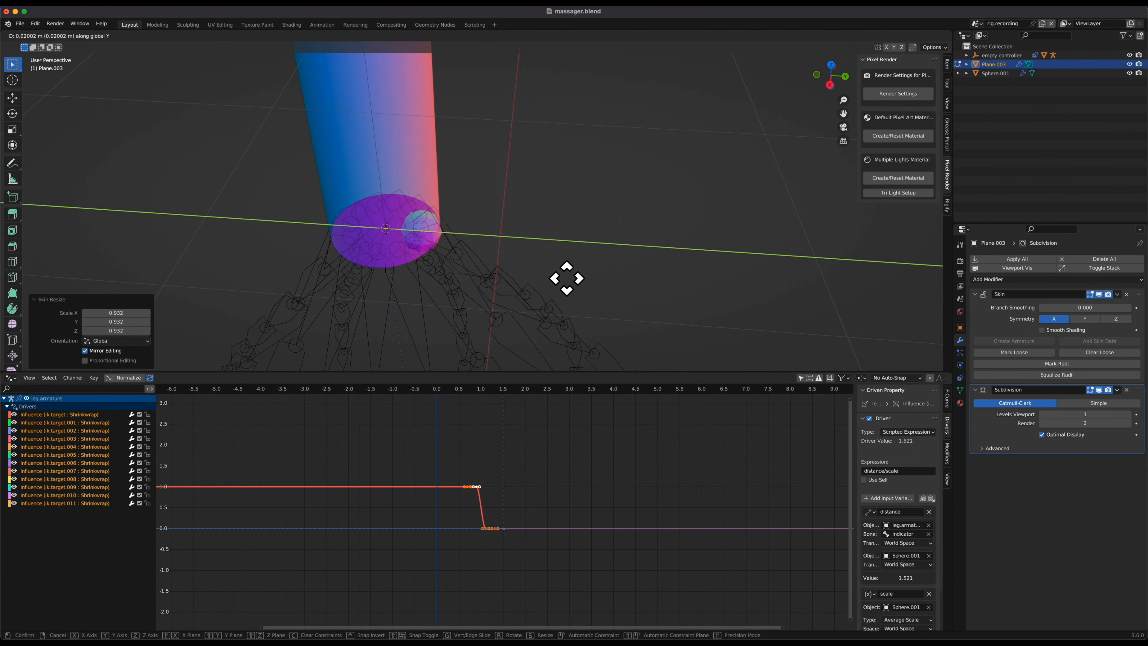
{"action": "left_click", "coordinate": [567, 278]}
{"action": "scroll", "coordinate": [566, 277], "scroll_direction": "down", "scroll_amount": 3}
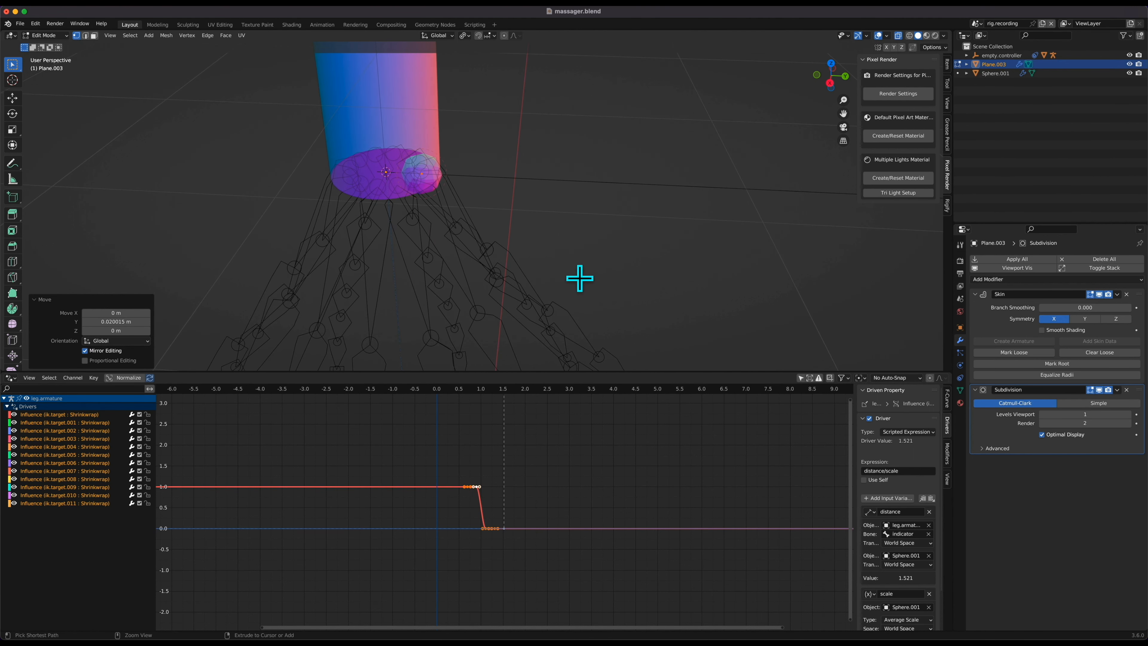
{"action": "key", "text": "ctrl+a"}
{"action": "left_click", "coordinate": [564, 275]}
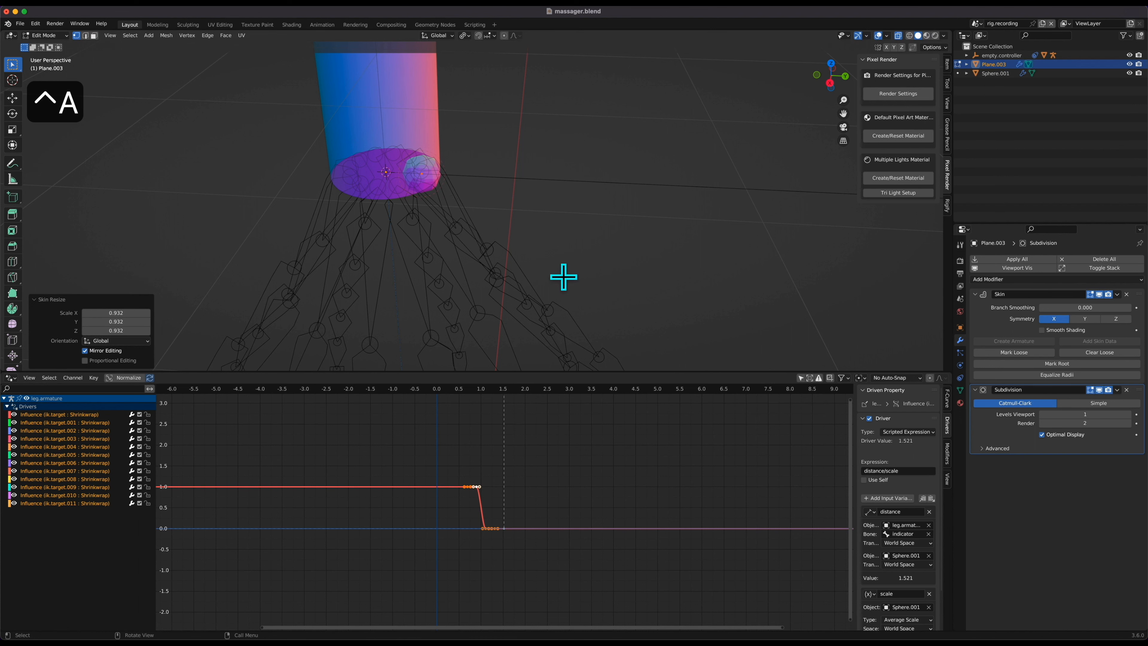
In Right view, extrude the vertex along the first leg bone, about 0.044 m in Y and -0.071 m in Z.
{"action": "key", "text": "grave"}
{"action": "key", "text": "6"}
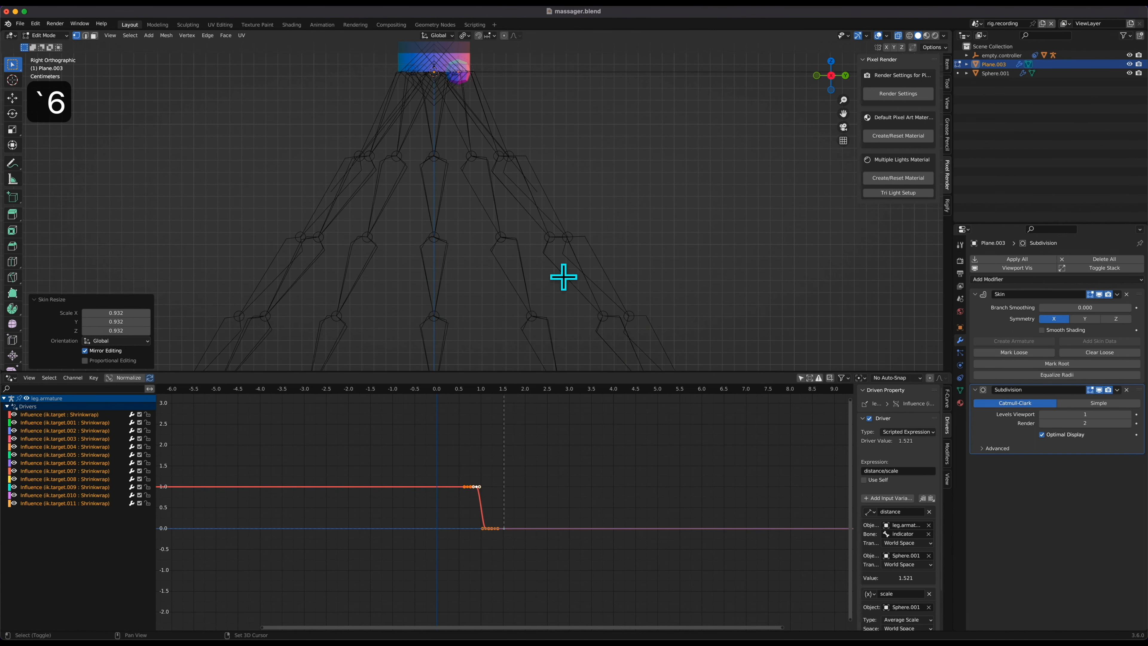
{"action": "scroll", "coordinate": [564, 277], "scroll_direction": "up", "scroll_amount": 2, "text": "shift"}
{"action": "key", "text": "e"}
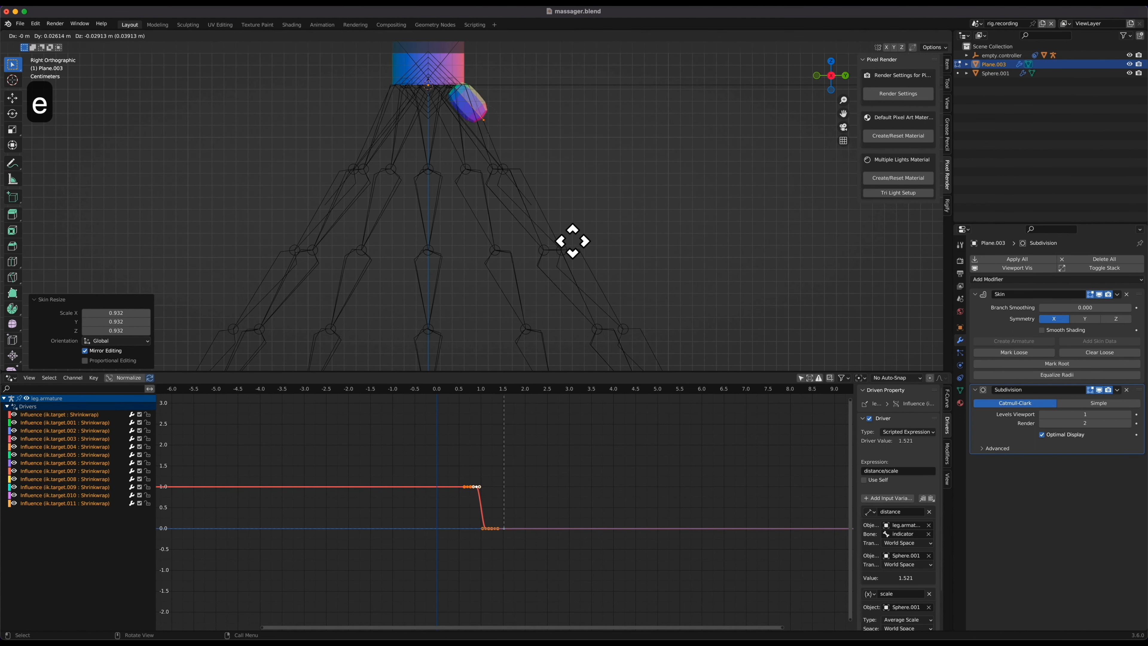
{"action": "left_click", "coordinate": [592, 287]}
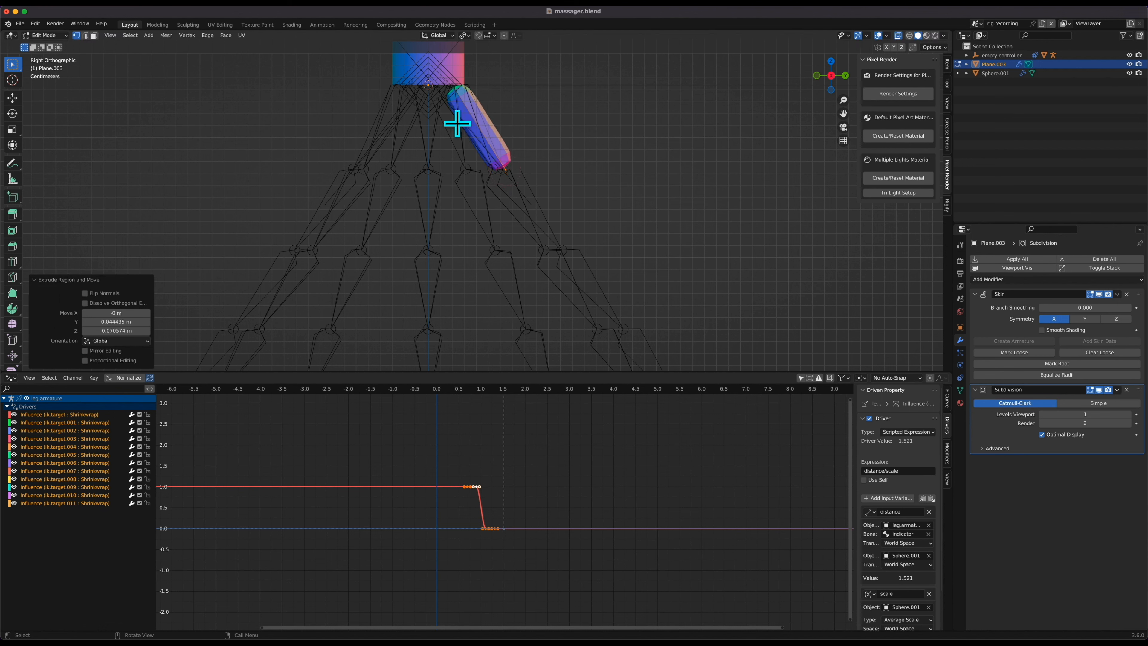
Mark the leg's top vertex at the handle as the skin root.
{"action": "left_click", "coordinate": [455, 94]}
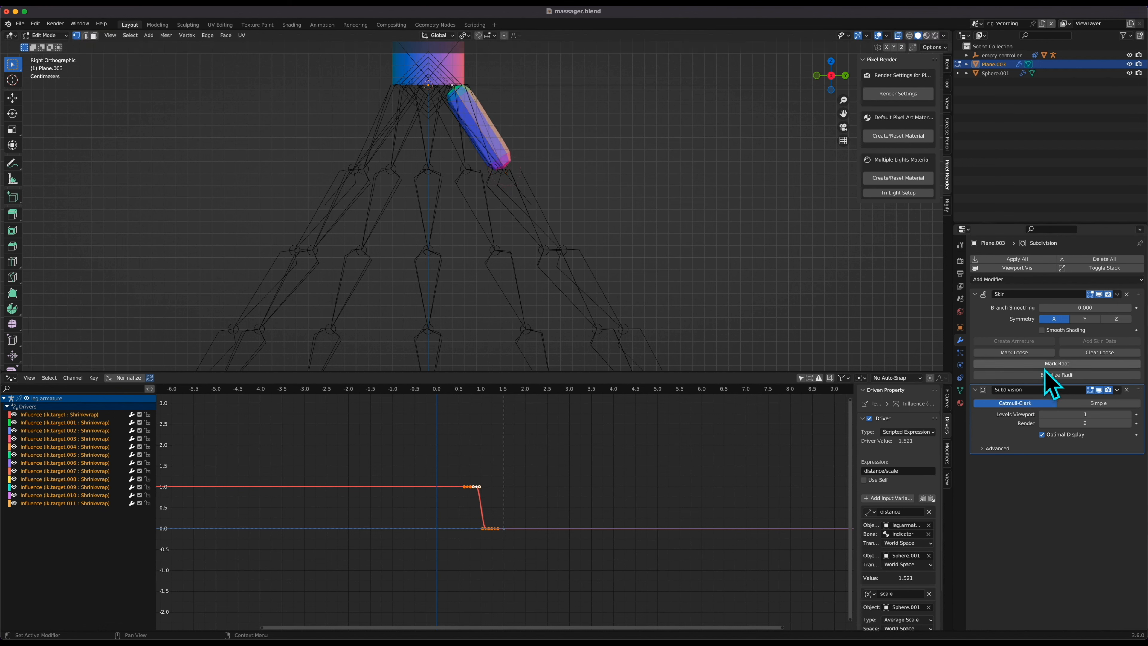
{"action": "scroll", "coordinate": [612, 245], "scroll_direction": "right", "scroll_amount": 3, "text": "shift"}
{"action": "scroll", "coordinate": [611, 245], "scroll_direction": "down", "scroll_amount": 3, "text": "ctrl"}
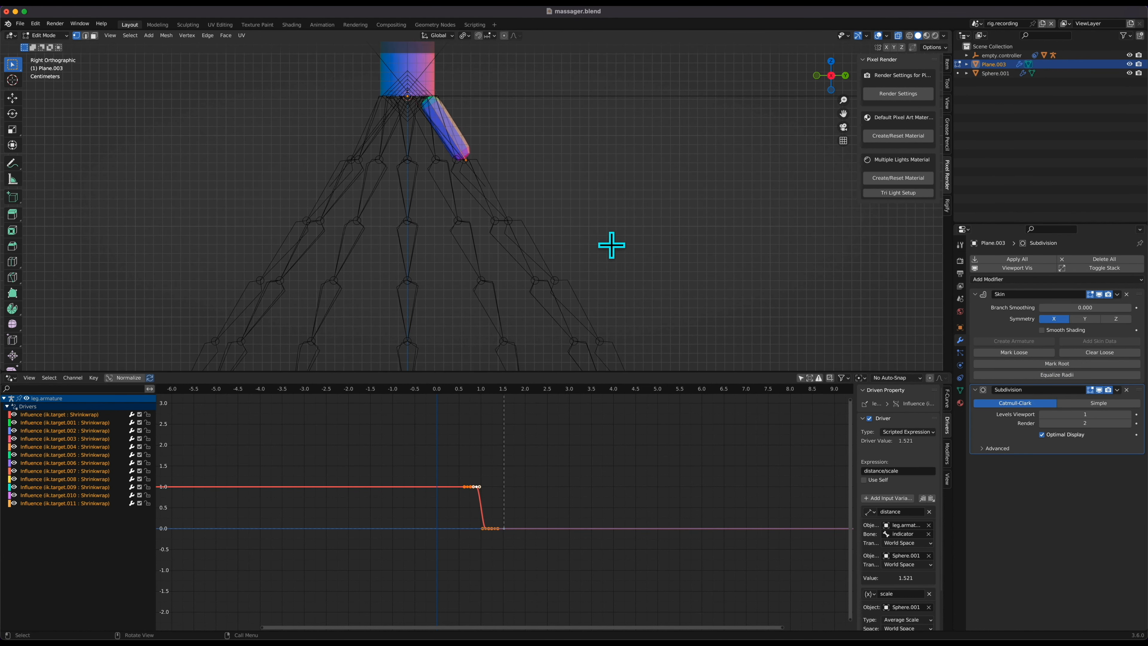
Extrude the leg's end vertex joint by joint along the first leg's upper bones, starting about 0.046 m in Y and -0.066 m in Z.
{"action": "key", "text": "e"}
{"action": "left_click", "coordinate": [654, 308]}
{"action": "key", "text": "e"}
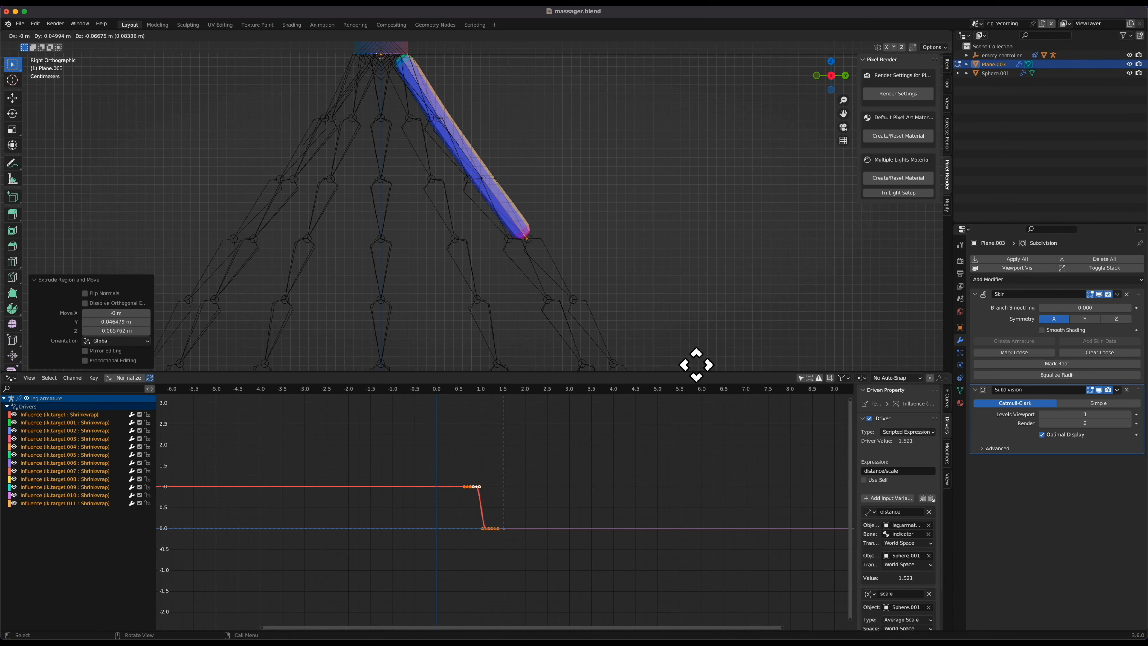
{"action": "left_click", "coordinate": [695, 365]}
{"action": "key", "text": "e"}
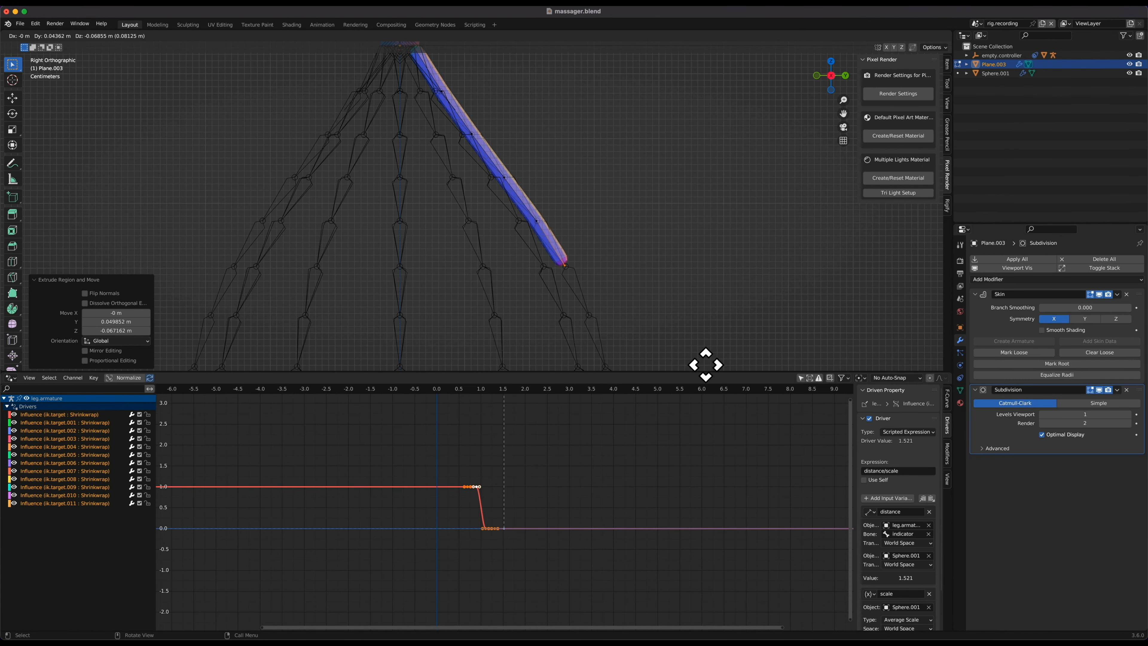
{"action": "left_click", "coordinate": [705, 365]}
Extrude further segments along the leg's curved middle bones, ending with one about 0.025 m in Y and -0.079 m in Z.
{"action": "scroll", "coordinate": [671, 279], "scroll_direction": "down", "scroll_amount": 3, "text": "shift"}
{"action": "key", "text": "e"}
{"action": "left_click", "coordinate": [693, 327]}
{"action": "scroll", "coordinate": [692, 328], "scroll_direction": "down", "scroll_amount": 4, "text": "shift"}
{"action": "key", "text": "e"}
{"action": "left_click", "coordinate": [708, 51]}
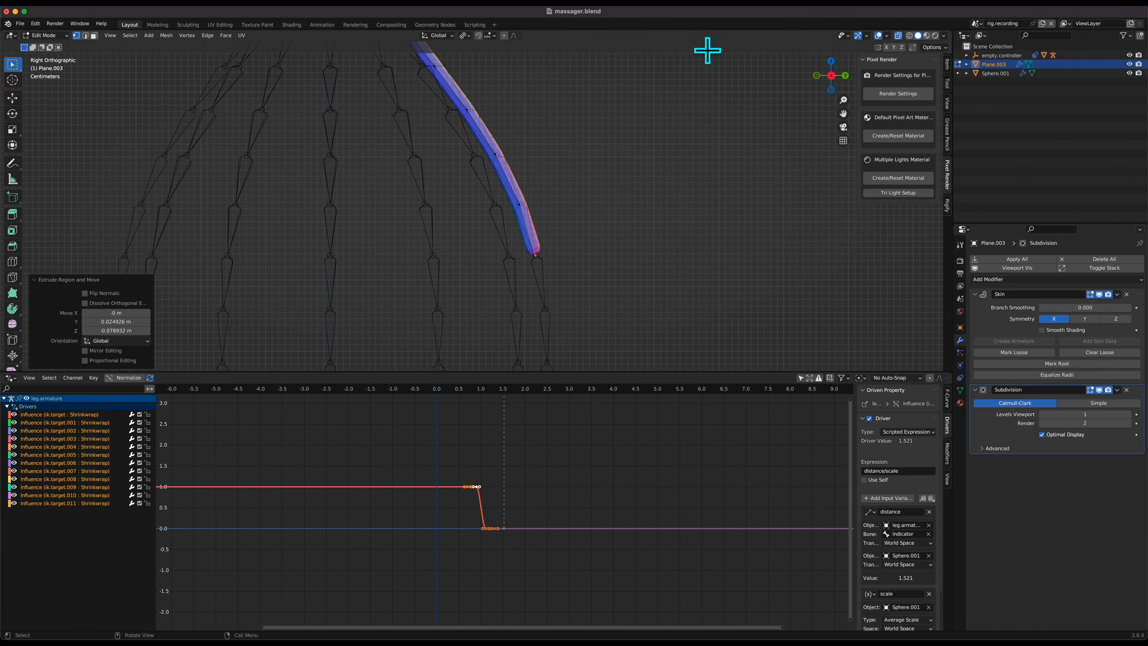
Extrude the leg down its lower bones, ending with a segment about -0.01 m in Y and -0.09 m in Z.
{"action": "scroll", "coordinate": [666, 146], "scroll_direction": "down", "scroll_amount": 3, "text": "shift"}
{"action": "key", "text": "e"}
{"action": "left_click", "coordinate": [679, 251]}
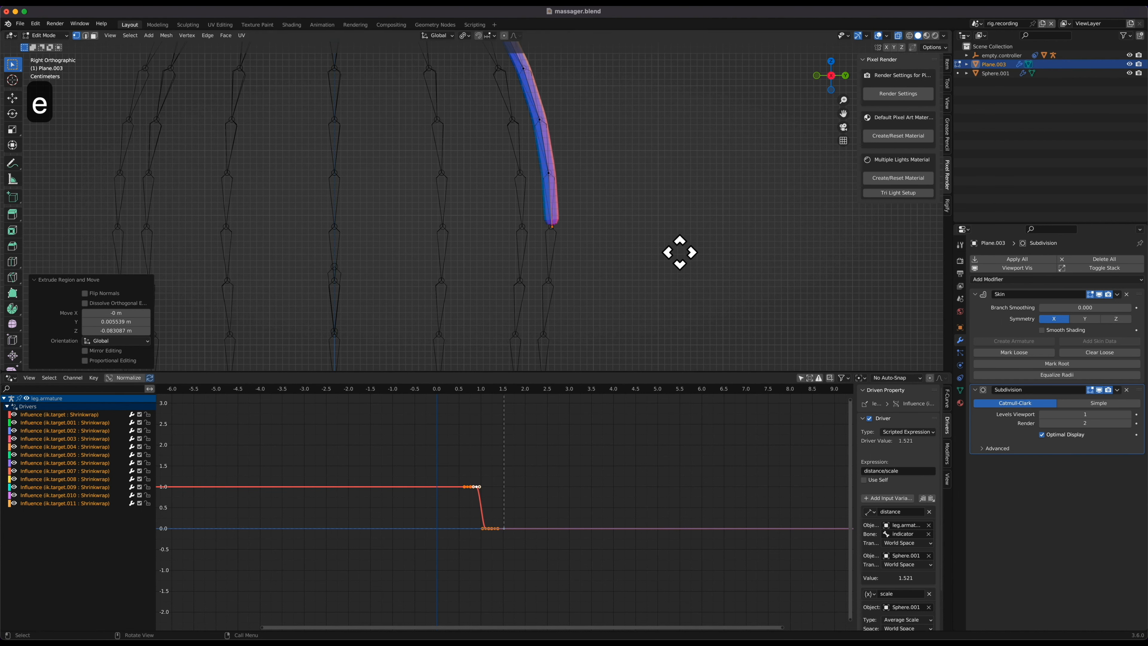
{"action": "key", "text": "e"}
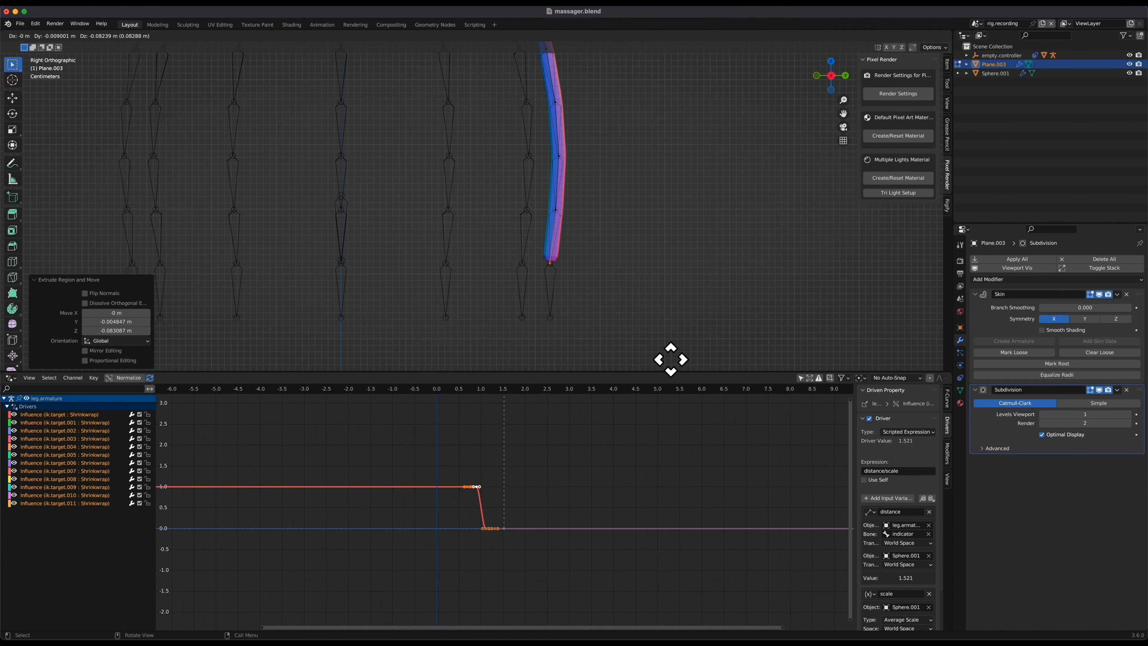
{"action": "left_click", "coordinate": [669, 364]}
{"action": "scroll", "coordinate": [610, 285], "scroll_direction": "up", "scroll_amount": 10}
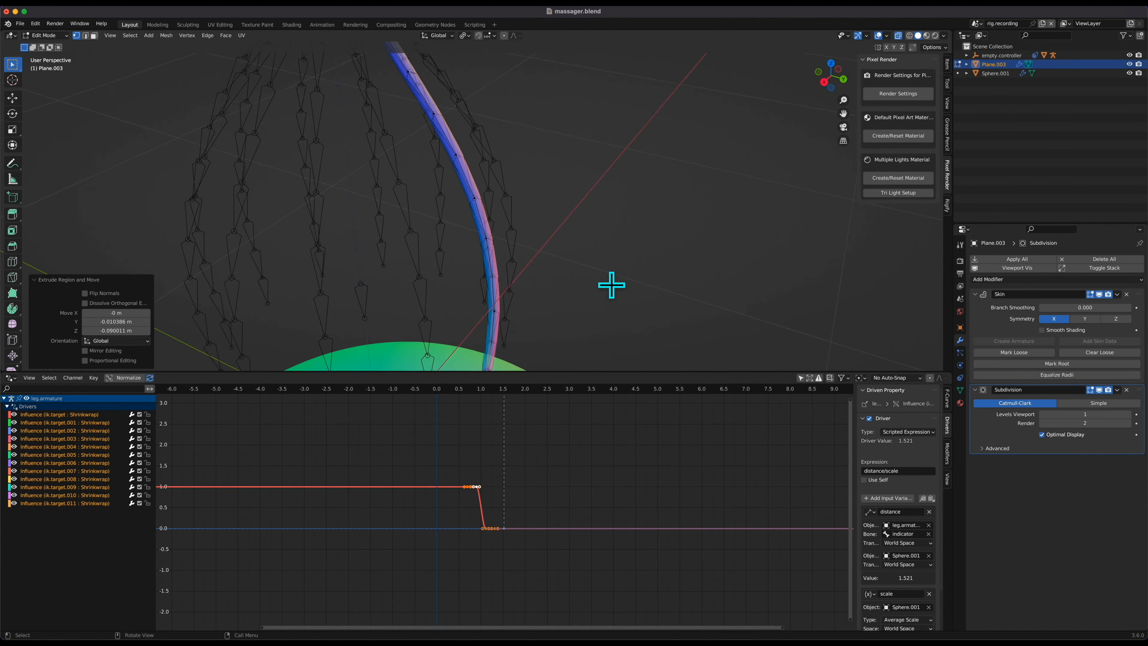
Return to Object Mode and save massager.blend.
{"action": "key", "text": "Tab"}
{"action": "scroll", "coordinate": [613, 288], "scroll_direction": "down", "scroll_amount": 3, "text": "ctrl"}
{"action": "scroll", "coordinate": [613, 288], "scroll_direction": "left", "scroll_amount": 10}
{"action": "scroll", "coordinate": [614, 288], "scroll_direction": "right", "scroll_amount": 10}
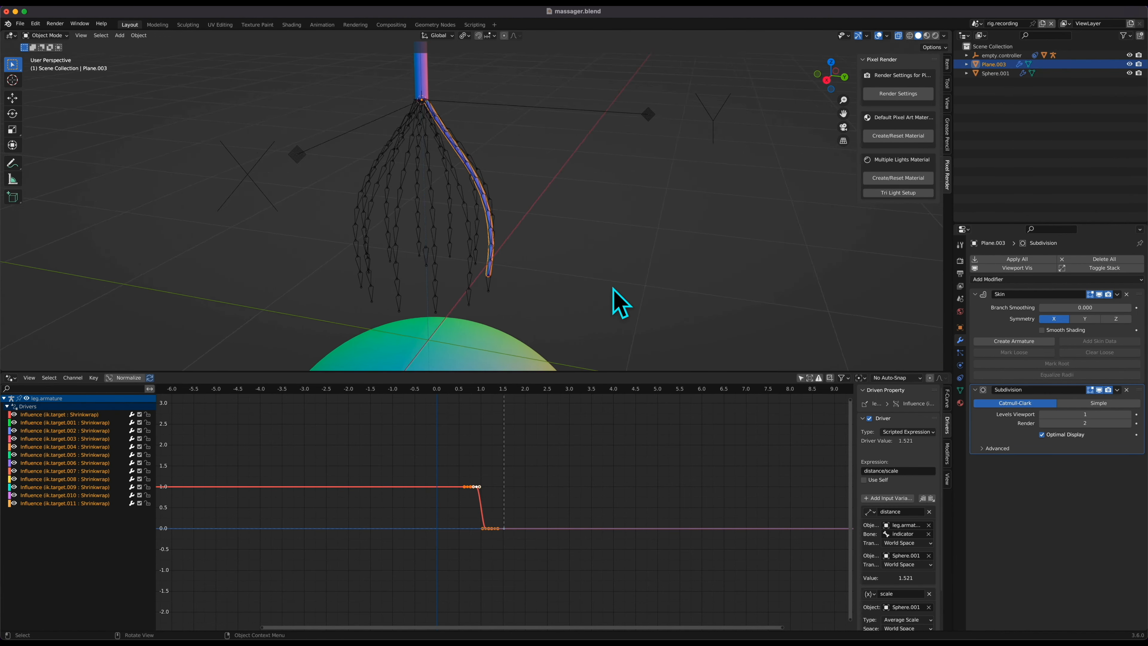
{"action": "key", "text": "super+s"}
In Edit Mode, scale the skin radius of the whole leg by about 0.63, and return to Object Mode.
{"action": "key", "text": "Tab"}
{"action": "scroll", "coordinate": [621, 303], "scroll_direction": "up", "scroll_amount": 8}
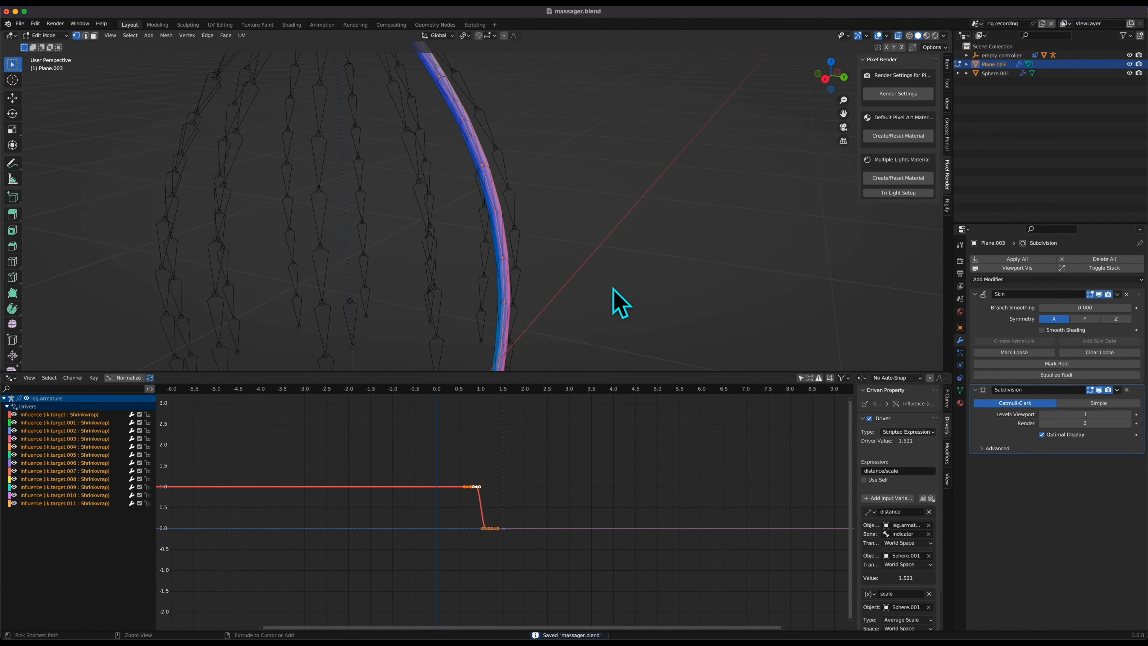
{"action": "key", "text": "ctrl+a"}
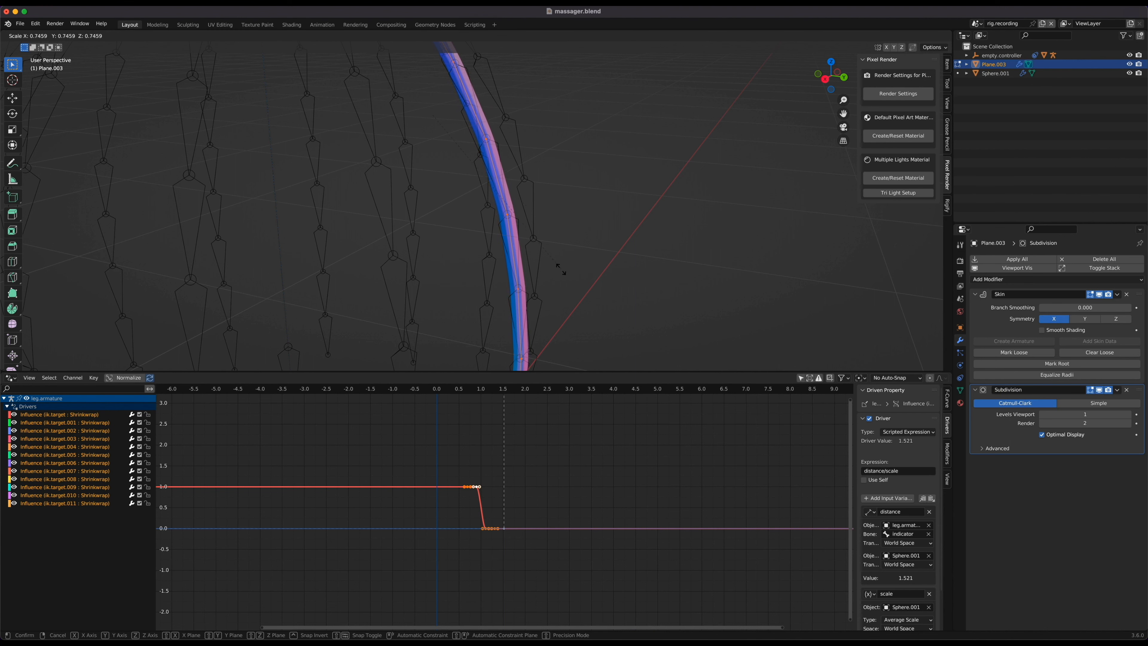
{"action": "left_click", "coordinate": [526, 254]}
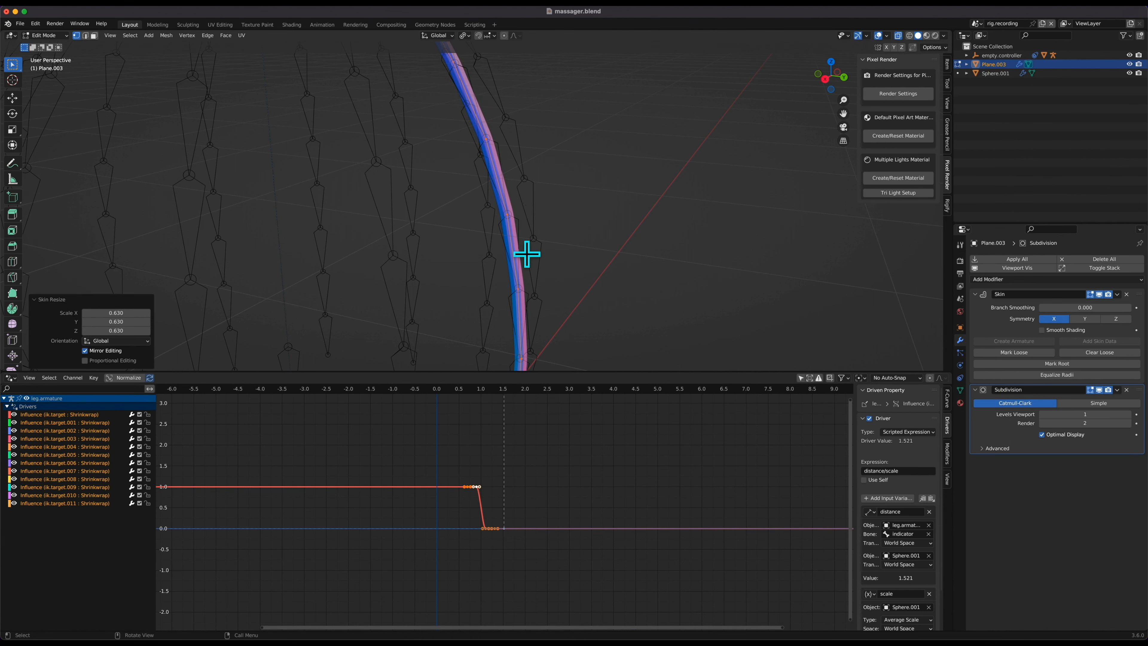
{"action": "scroll", "coordinate": [527, 254], "scroll_direction": "left", "scroll_amount": 10}
{"action": "scroll", "coordinate": [526, 255], "scroll_direction": "down", "scroll_amount": 3, "text": "ctrl"}
{"action": "scroll", "coordinate": [527, 255], "scroll_direction": "down", "scroll_amount": 5, "text": "ctrl"}
{"action": "scroll", "coordinate": [527, 254], "scroll_direction": "left", "scroll_amount": 10}
{"action": "scroll", "coordinate": [527, 254], "scroll_direction": "down", "scroll_amount": 5}
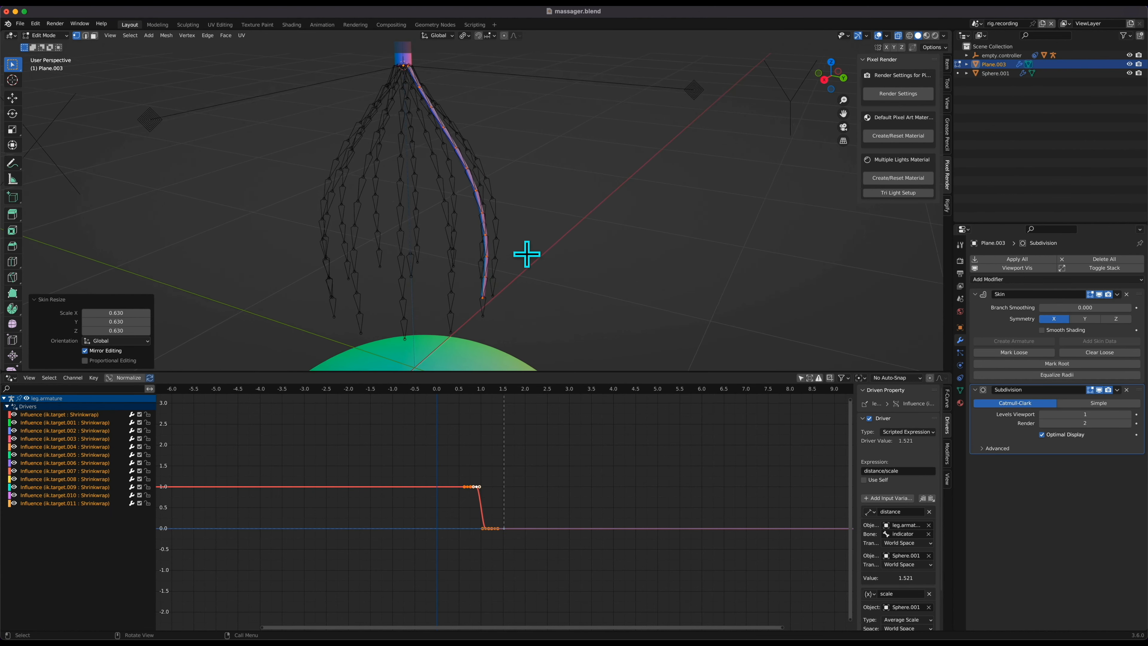
{"action": "key", "text": "Tab"}
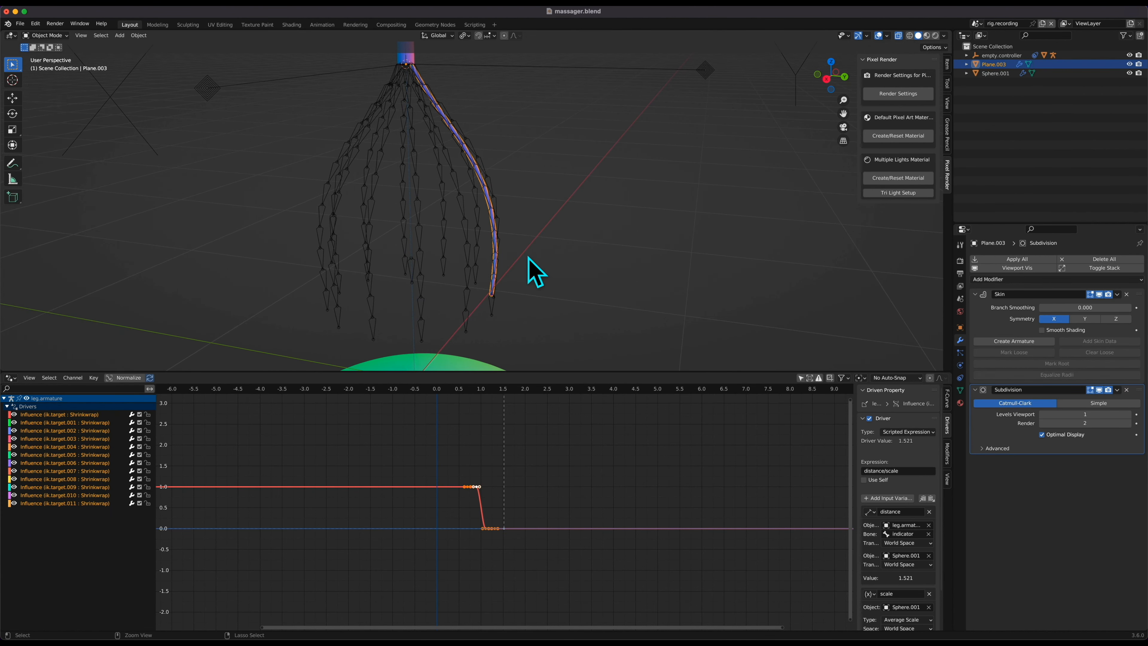
Add an Array modifier to the leg mesh, using Object Offset instead of Relative Offset.
{"action": "left_click", "coordinate": [985, 279]}
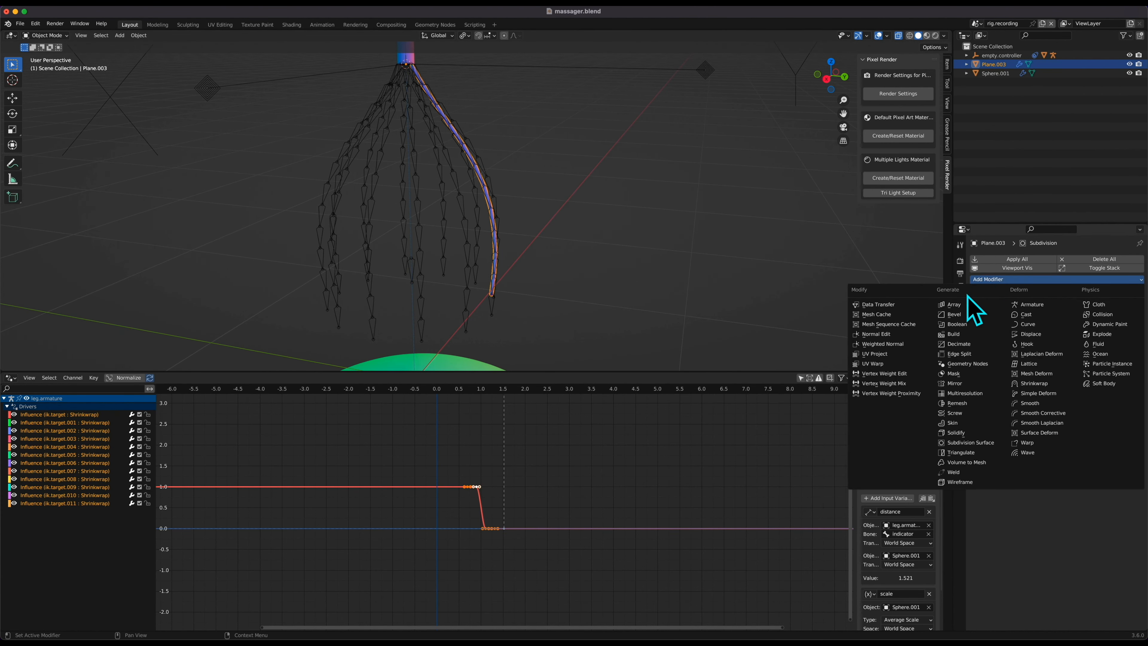
{"action": "left_click", "coordinate": [962, 305]}
{"action": "scroll", "coordinate": [676, 264], "scroll_direction": "down", "scroll_amount": 10}
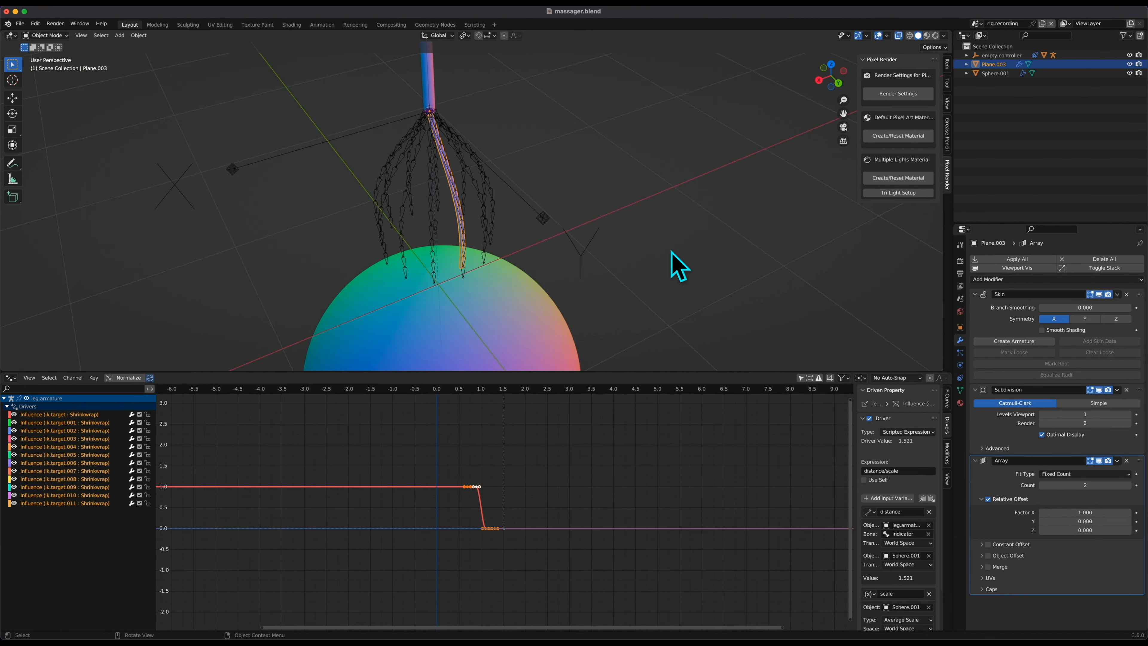
{"action": "left_click", "coordinate": [991, 498]}
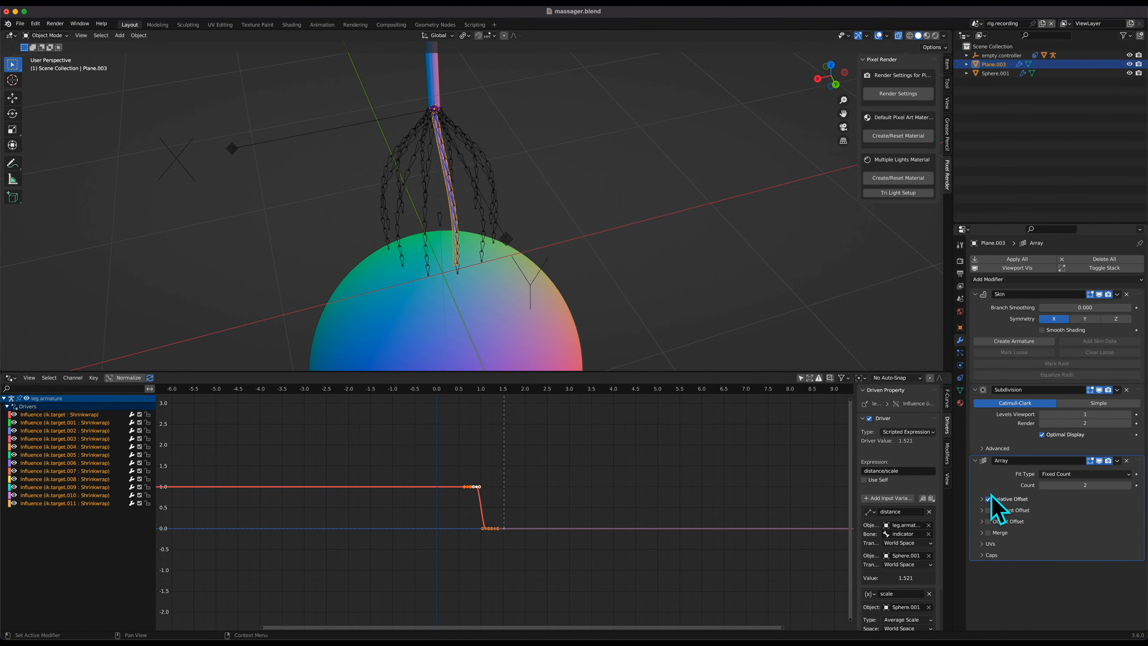
{"action": "scroll", "coordinate": [660, 259], "scroll_direction": "up", "scroll_amount": 5}
{"action": "scroll", "coordinate": [660, 258], "scroll_direction": "left", "scroll_amount": 5}
{"action": "scroll", "coordinate": [660, 259], "scroll_direction": "down", "scroll_amount": 8}
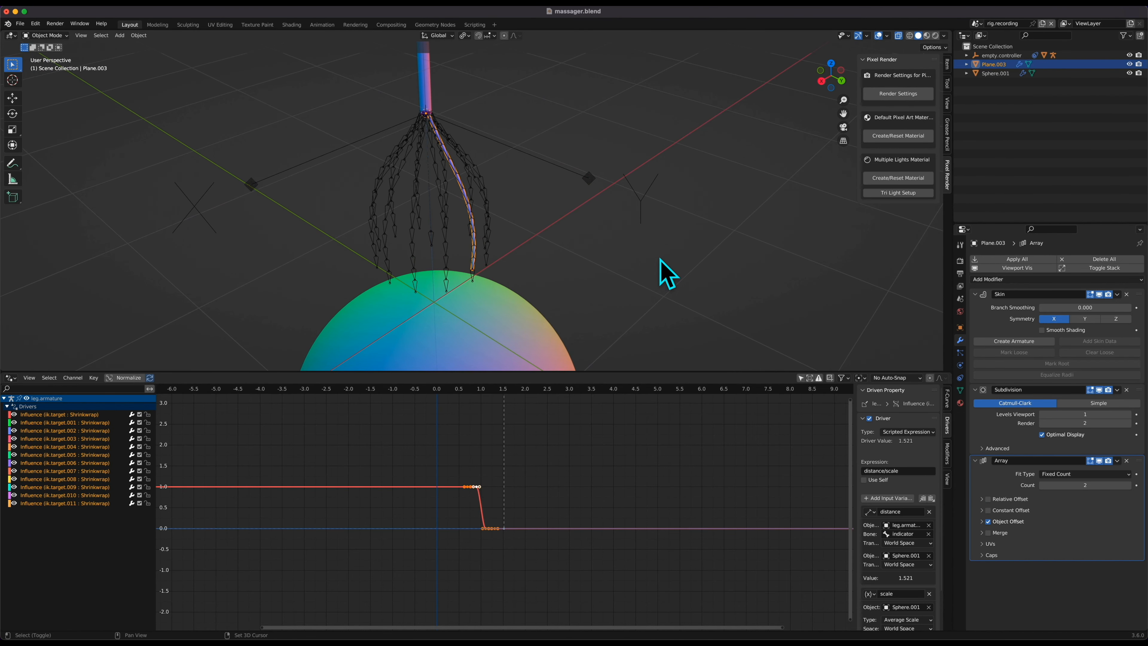
Add an Arrows empty at the handle's base, about 1.24 m in Z, and change its display to Sphere.
{"action": "key", "text": "shift+a"}
{"action": "key", "text": "e"}
{"action": "key", "text": "a"}
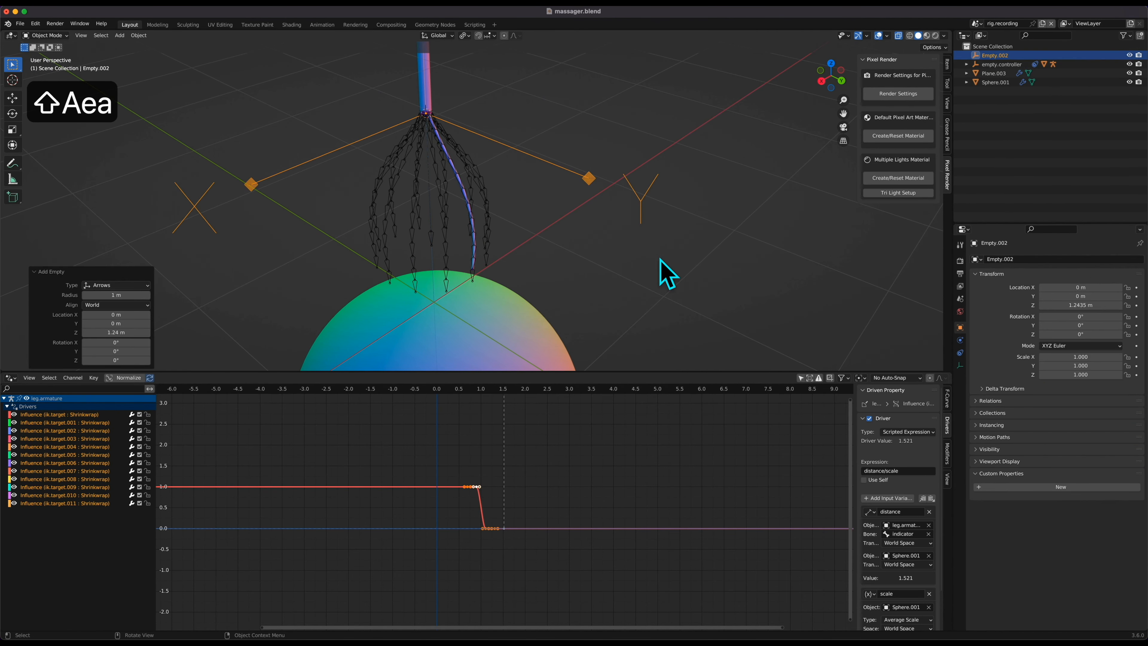
{"action": "right_click", "coordinate": [677, 261]}
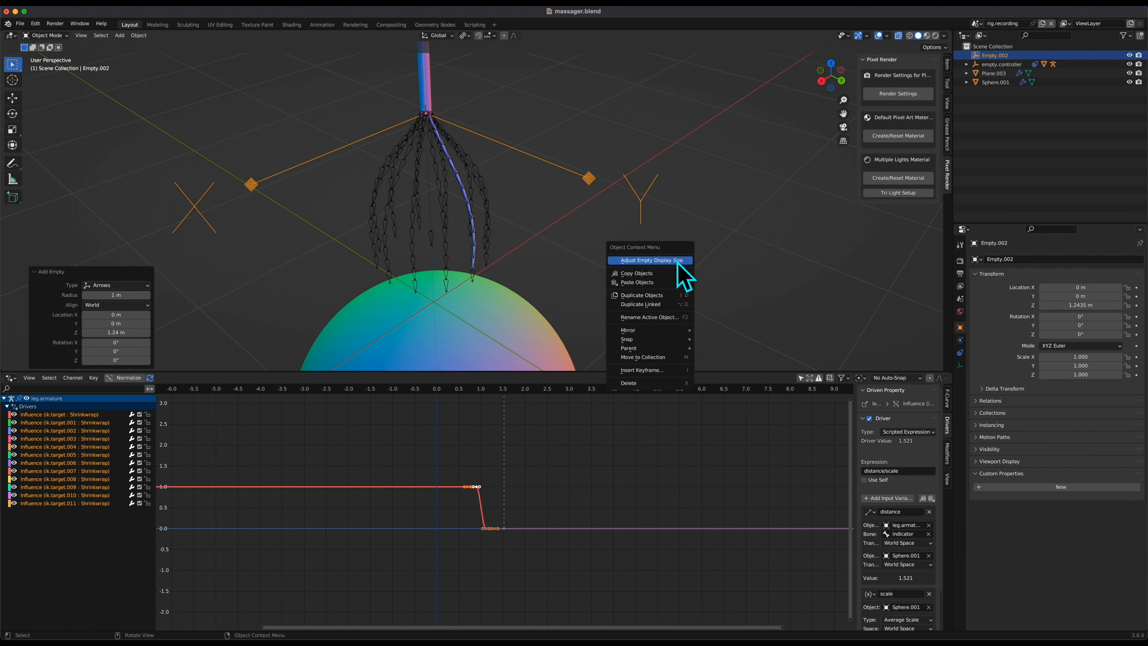
{"action": "key", "text": "Escape"}
{"action": "left_click", "coordinate": [960, 365]}
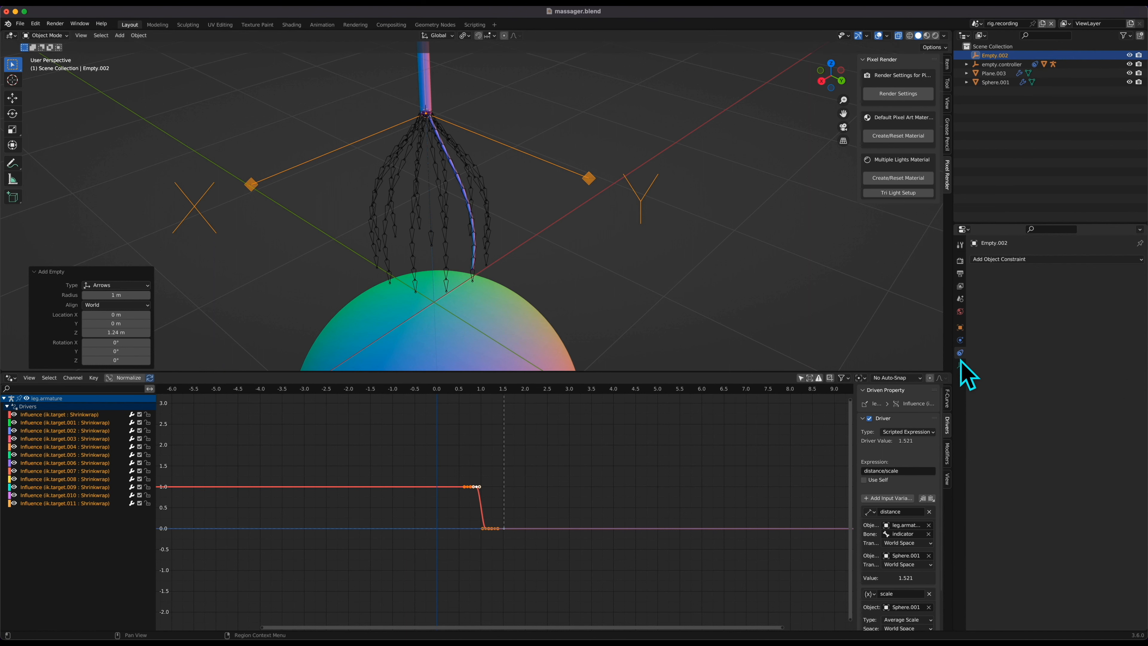
{"action": "left_click", "coordinate": [1065, 271]}
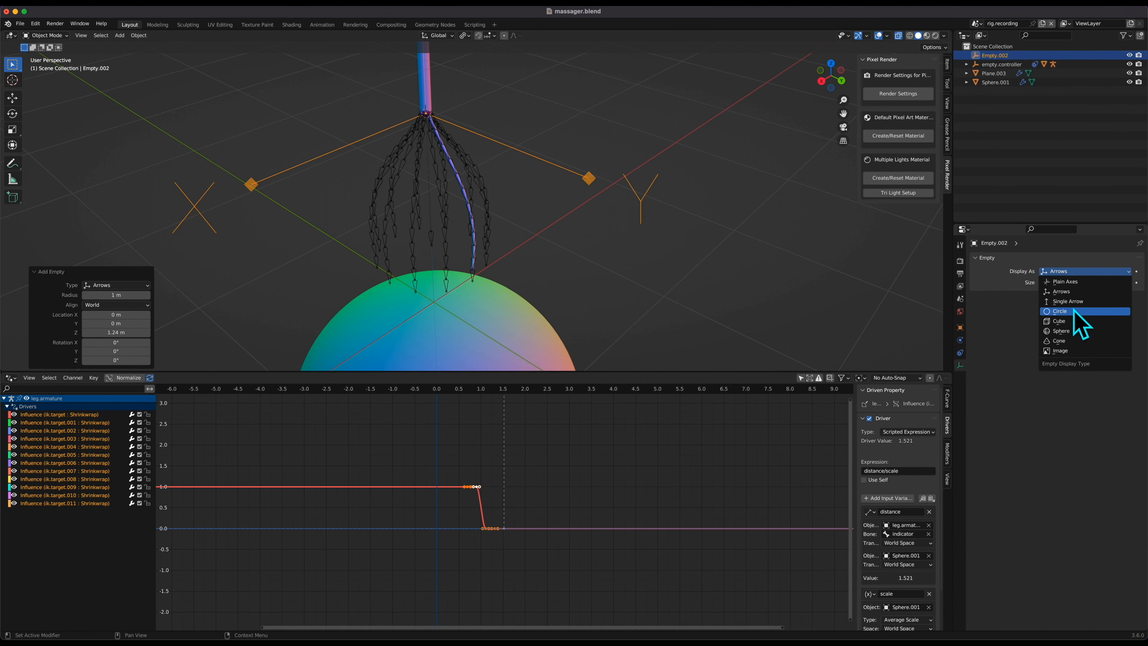
{"action": "left_click", "coordinate": [1060, 331]}
{"action": "scroll", "coordinate": [559, 256], "scroll_direction": "down", "scroll_amount": 5}
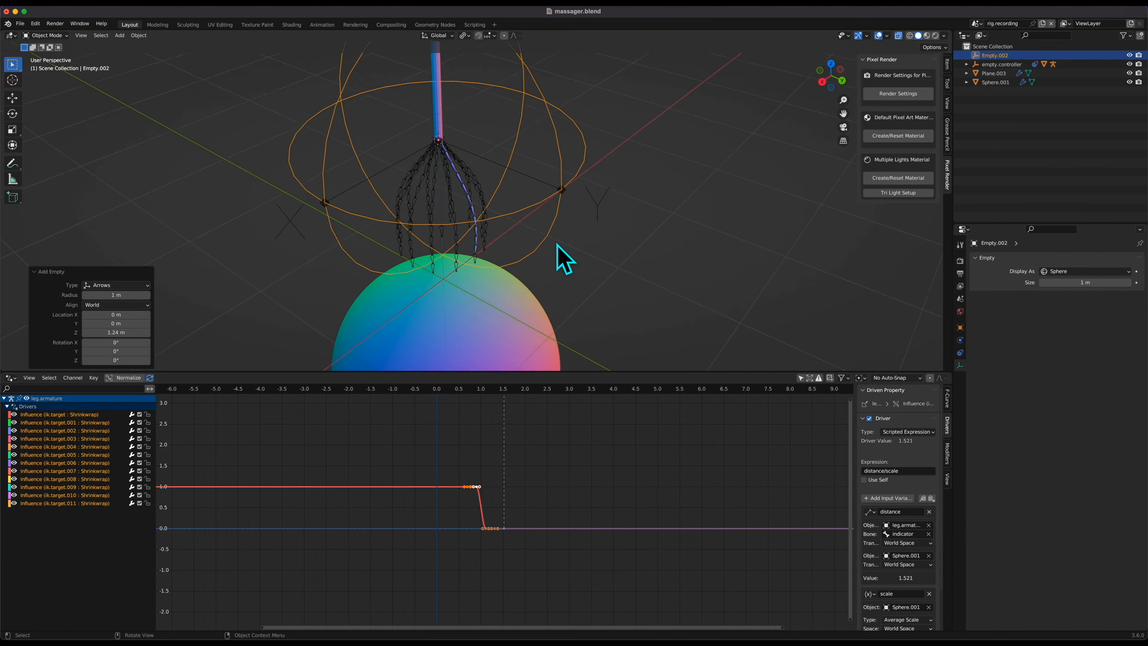
{"action": "scroll", "coordinate": [486, 189], "scroll_direction": "left", "scroll_amount": 5}
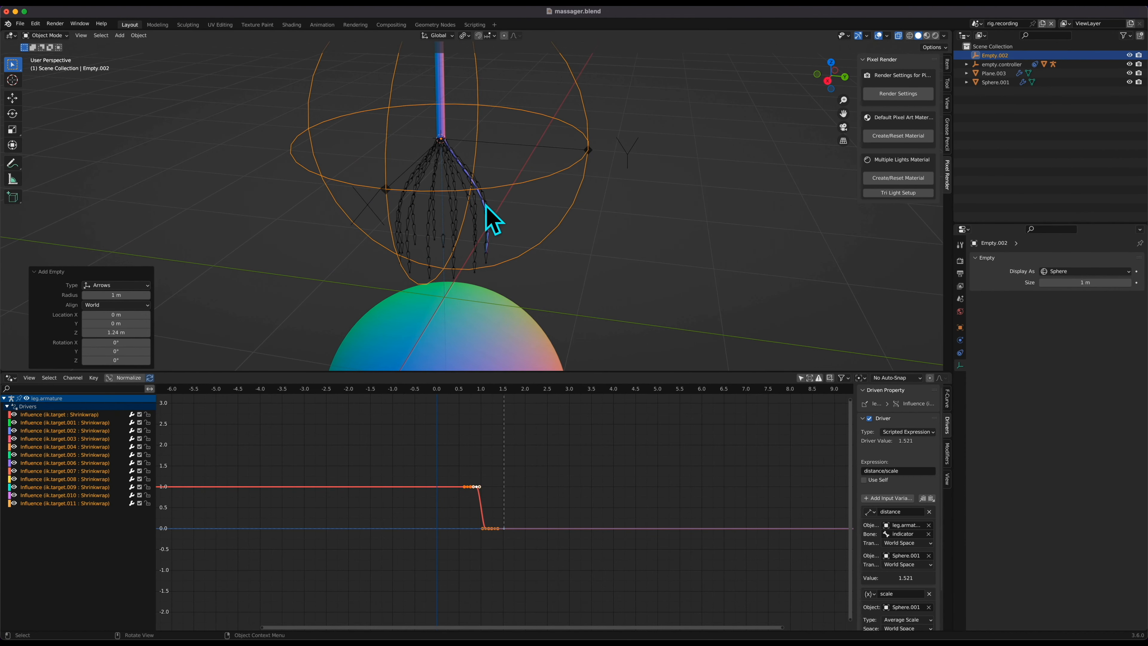
Set the leg's Array modifier to use Empty.002 as its offset object, with a count of 12.
{"action": "left_click", "coordinate": [486, 206]}
{"action": "left_click", "coordinate": [960, 341]}
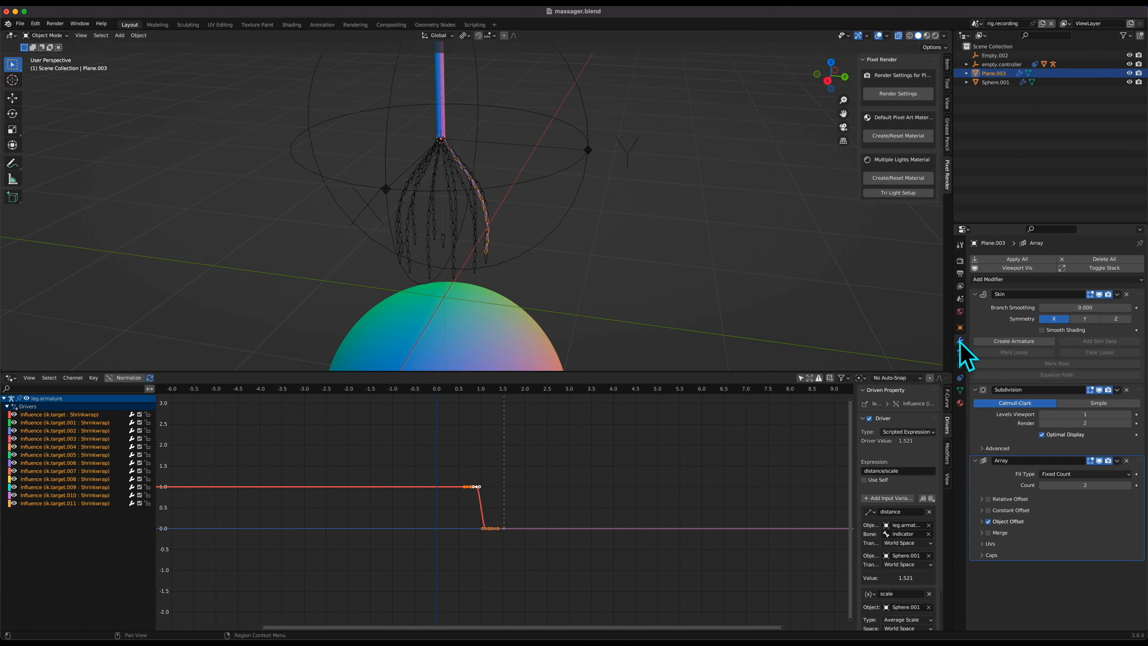
{"action": "left_click", "coordinate": [982, 522]}
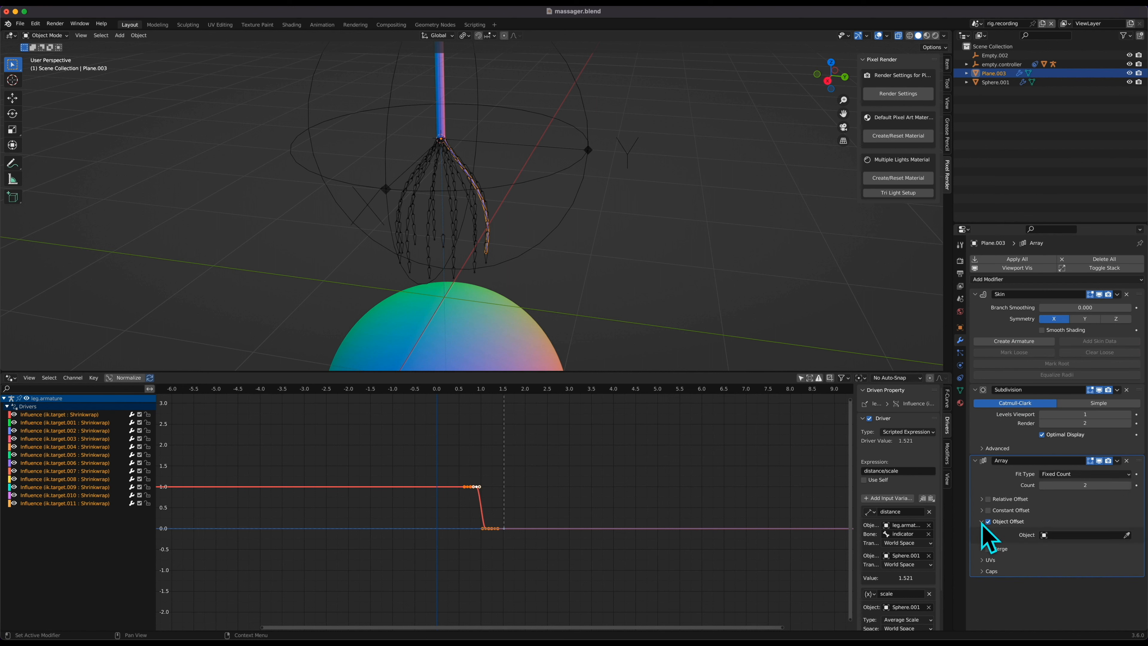
{"action": "left_click", "coordinate": [588, 129]}
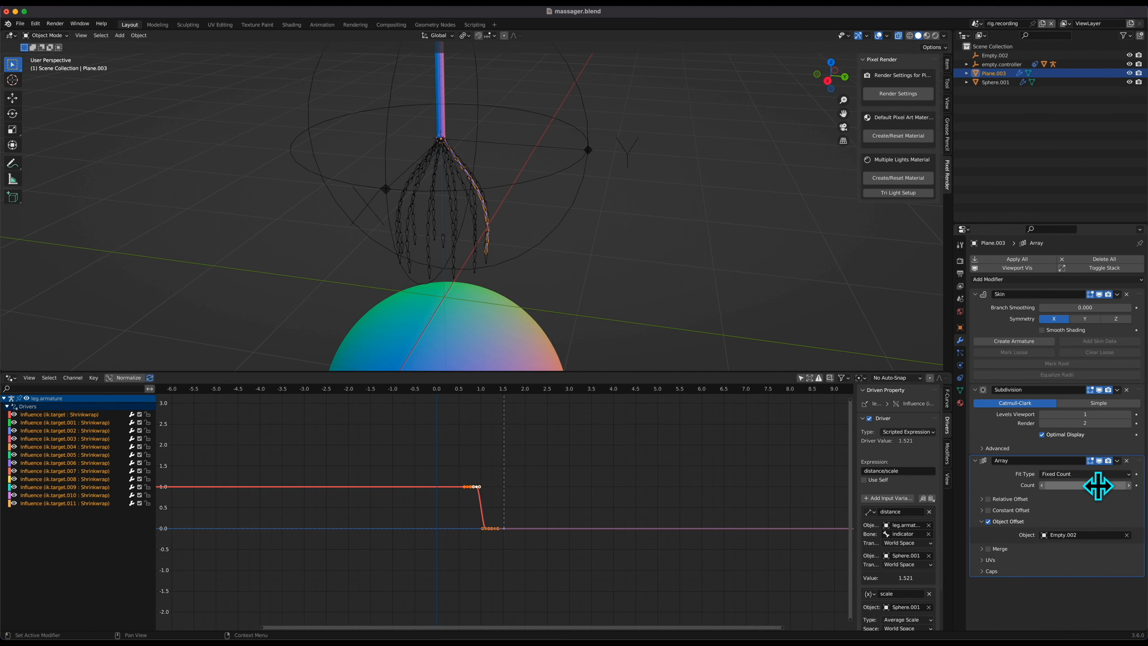
Rotate the sphere empty 30° about the global Z axis to spread the arrayed legs around the handle.
{"action": "left_click", "coordinate": [565, 170]}
{"action": "type", "text": "rz"}
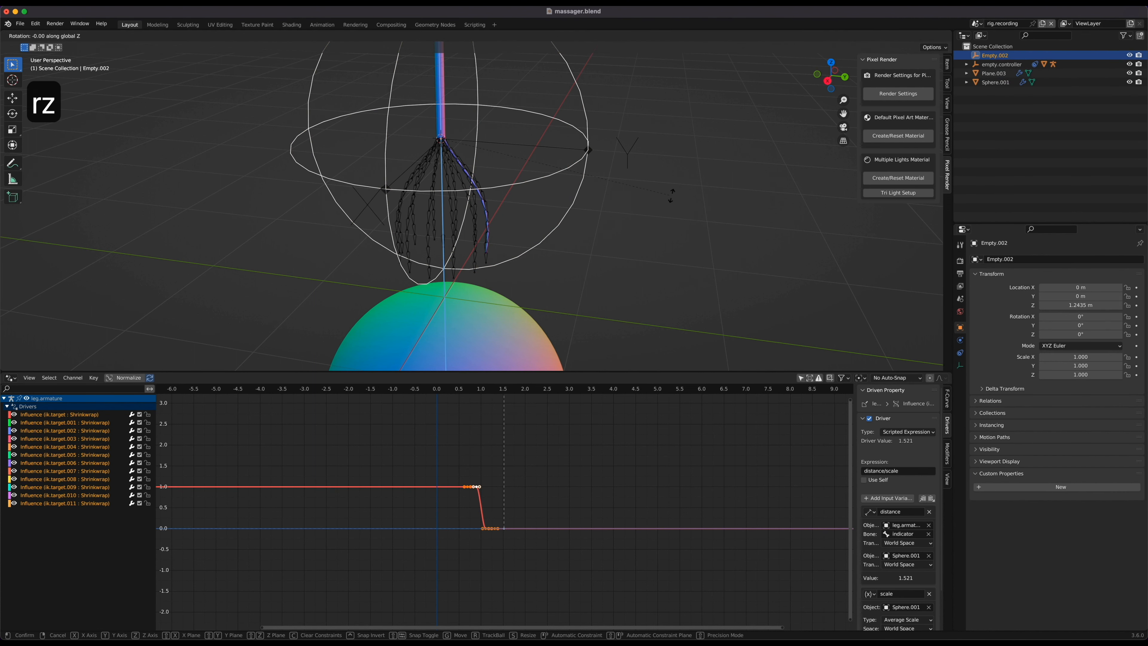
{"action": "type", "text": "30"}
{"action": "key", "text": "Return"}
{"action": "scroll", "coordinate": [680, 210], "scroll_direction": "down", "scroll_amount": 5}
{"action": "scroll", "coordinate": [679, 210], "scroll_direction": "up", "scroll_amount": 5}
{"action": "key", "text": "r"}
{"action": "key", "text": "z"}
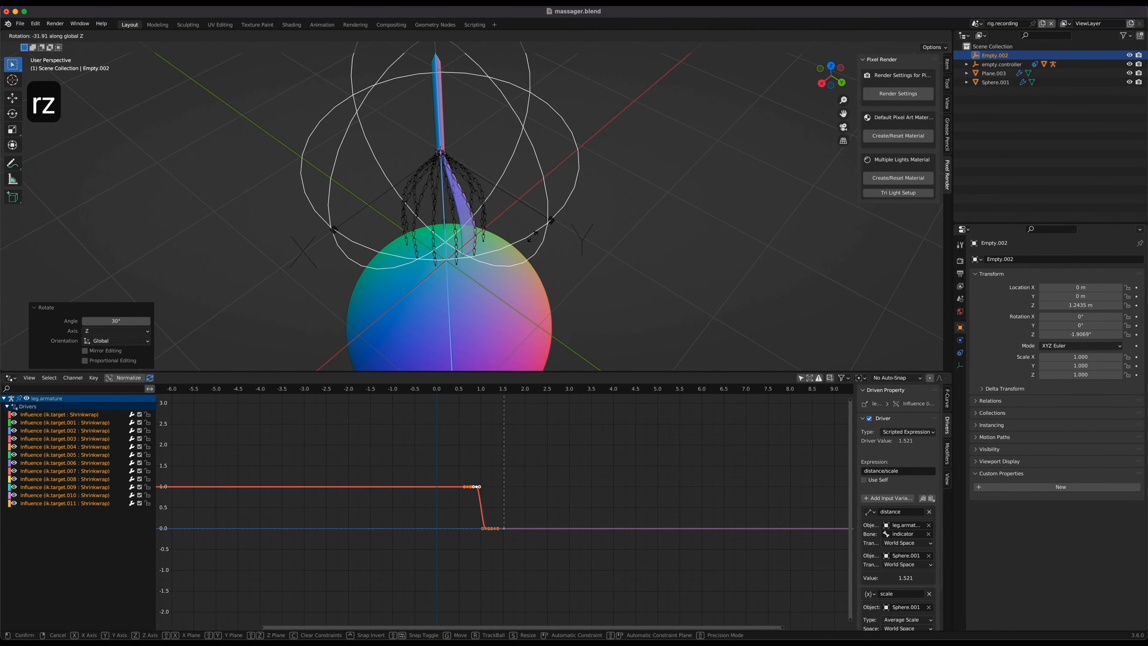
{"action": "key", "text": "Escape"}
{"action": "scroll", "coordinate": [593, 231], "scroll_direction": "up", "scroll_amount": 5}
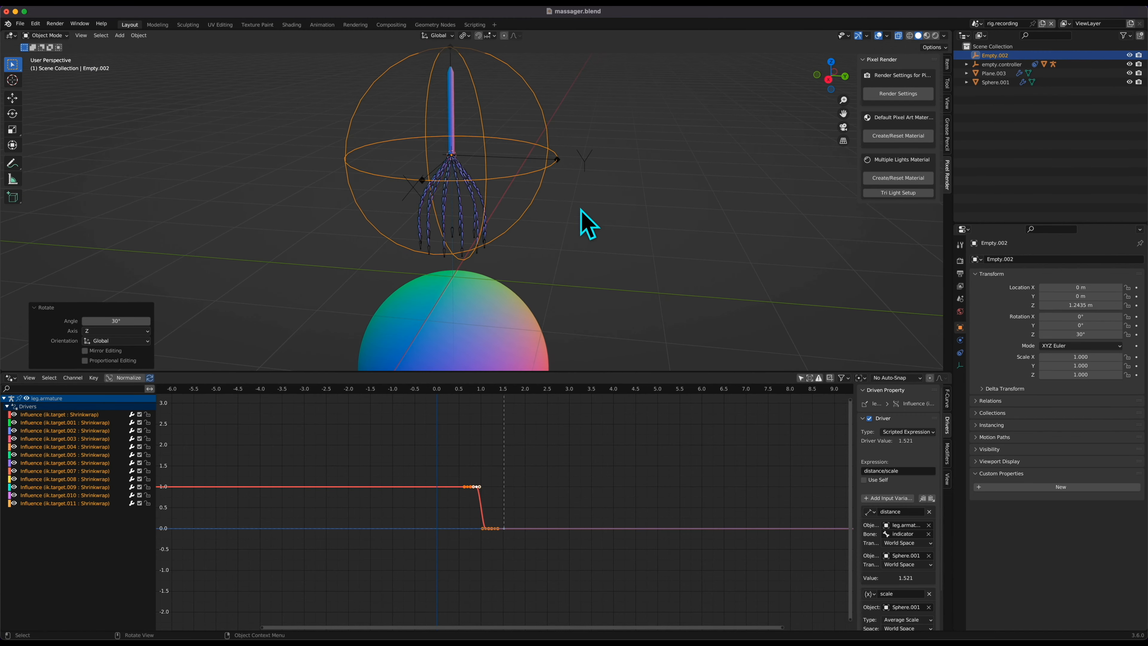
With the leg mesh selected, search the add-on preferences for "mod" to check the Modifier Tools add-on, and close the preferences.
{"action": "scroll", "coordinate": [489, 230], "scroll_direction": "up", "scroll_amount": 5}
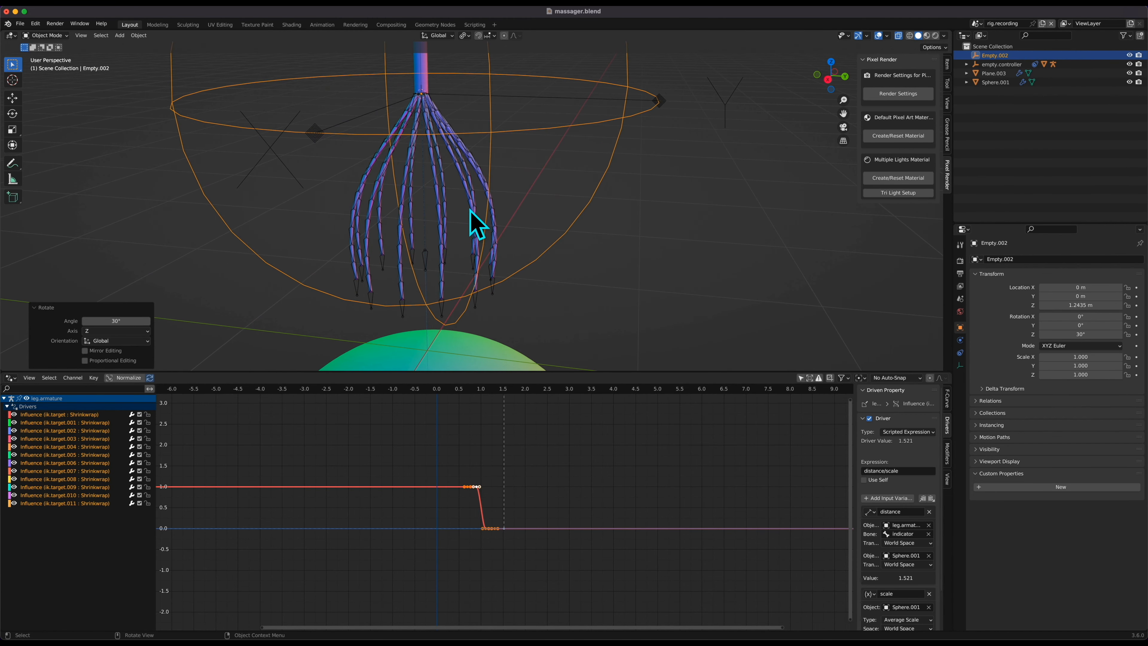
{"action": "left_click", "coordinate": [477, 224]}
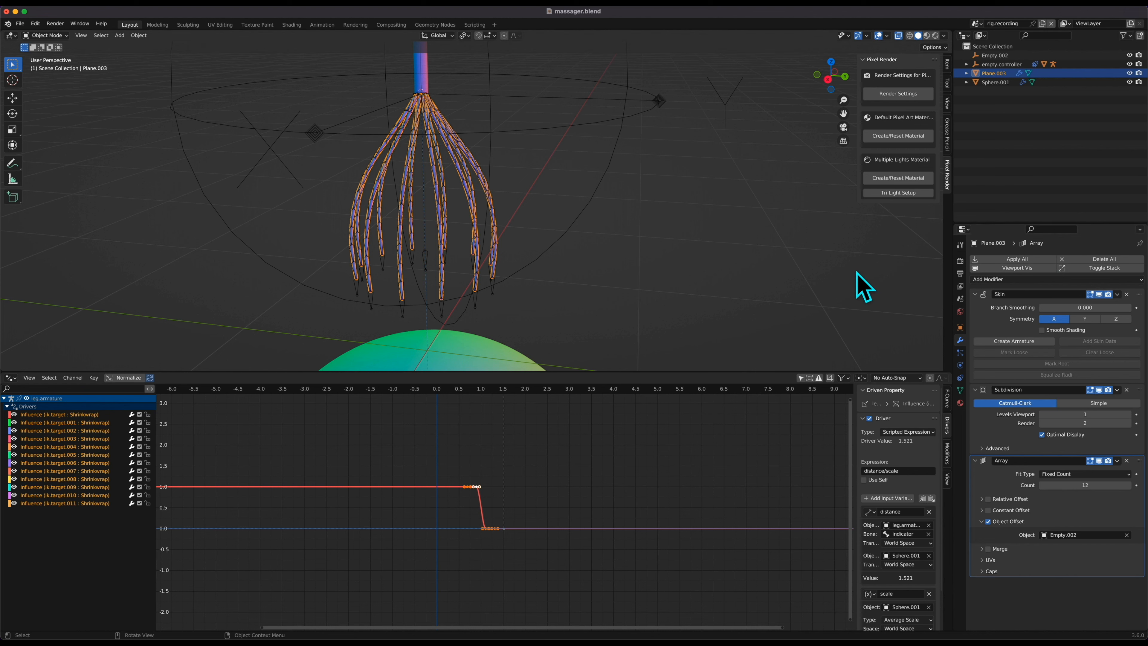
{"action": "key", "text": "super+comma"}
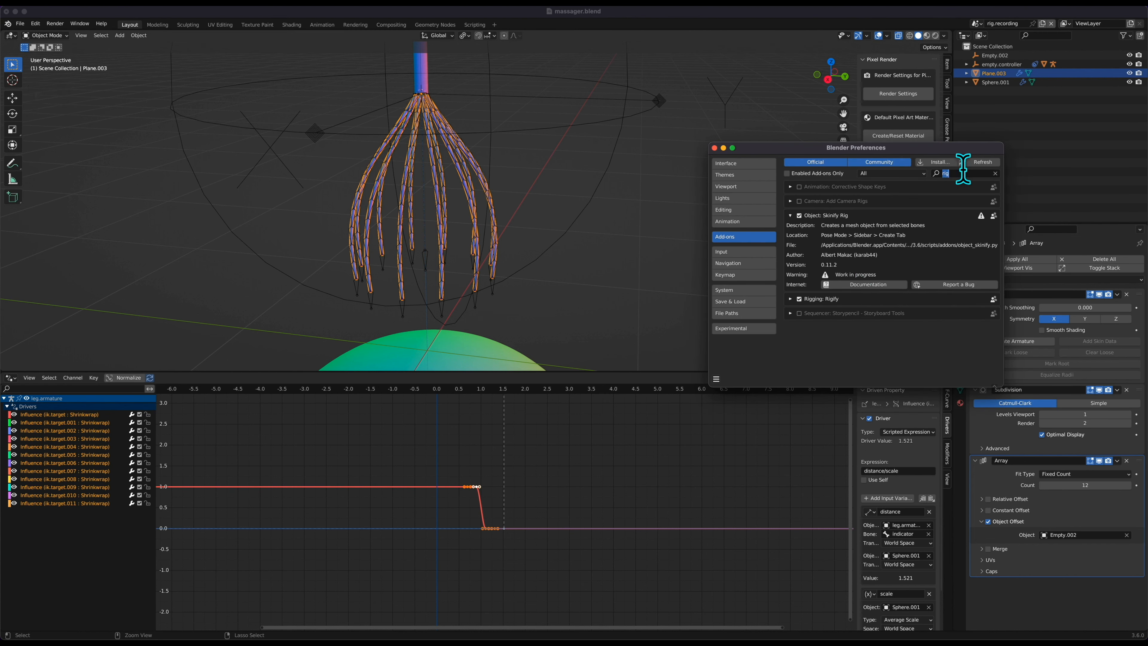
{"action": "key", "text": "BackSpace"}
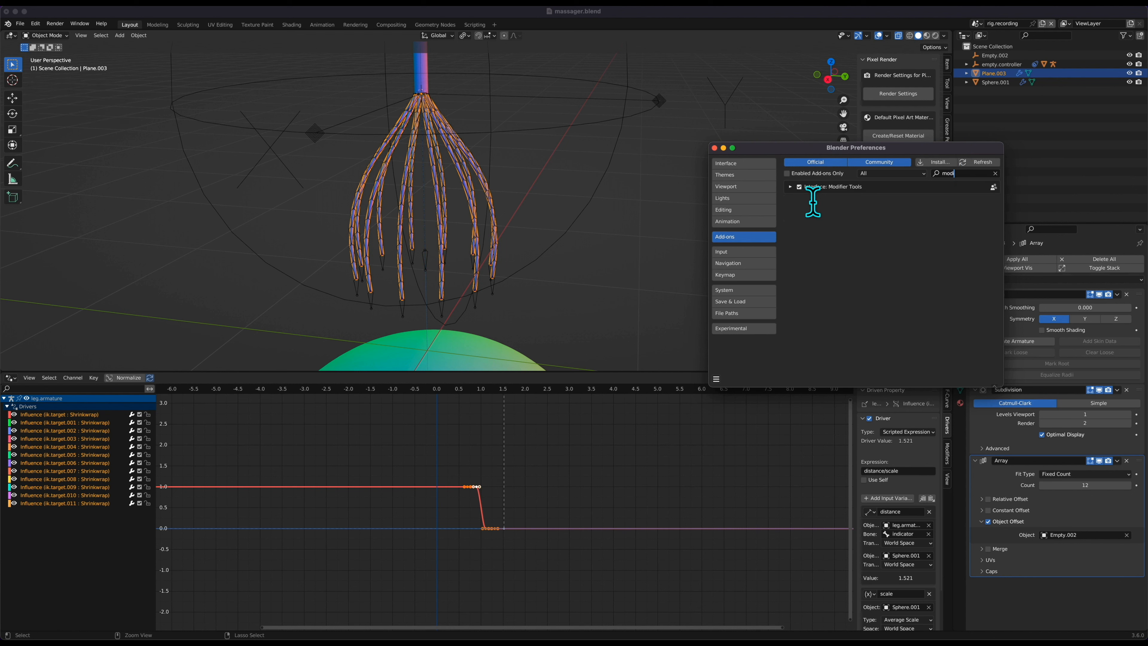
{"action": "key", "text": "Escape"}
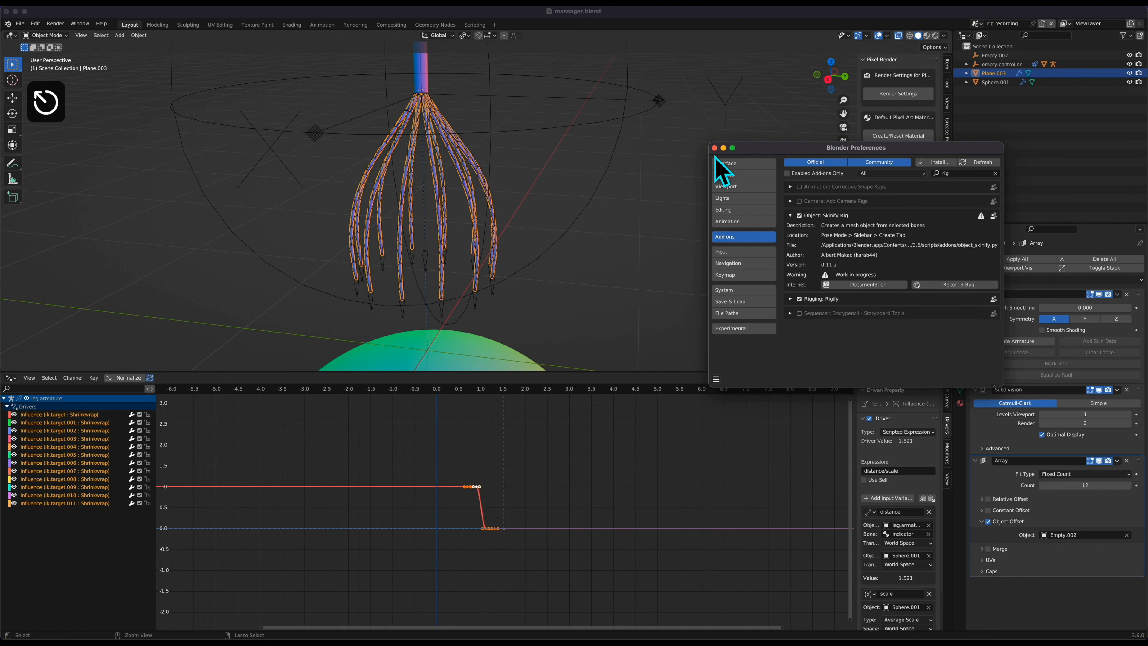
{"action": "left_click", "coordinate": [714, 148]}
Apply all modifiers on the arrayed leg mesh, and delete the sphere empty that served as the array's offset object.
{"action": "left_click", "coordinate": [577, 281]}
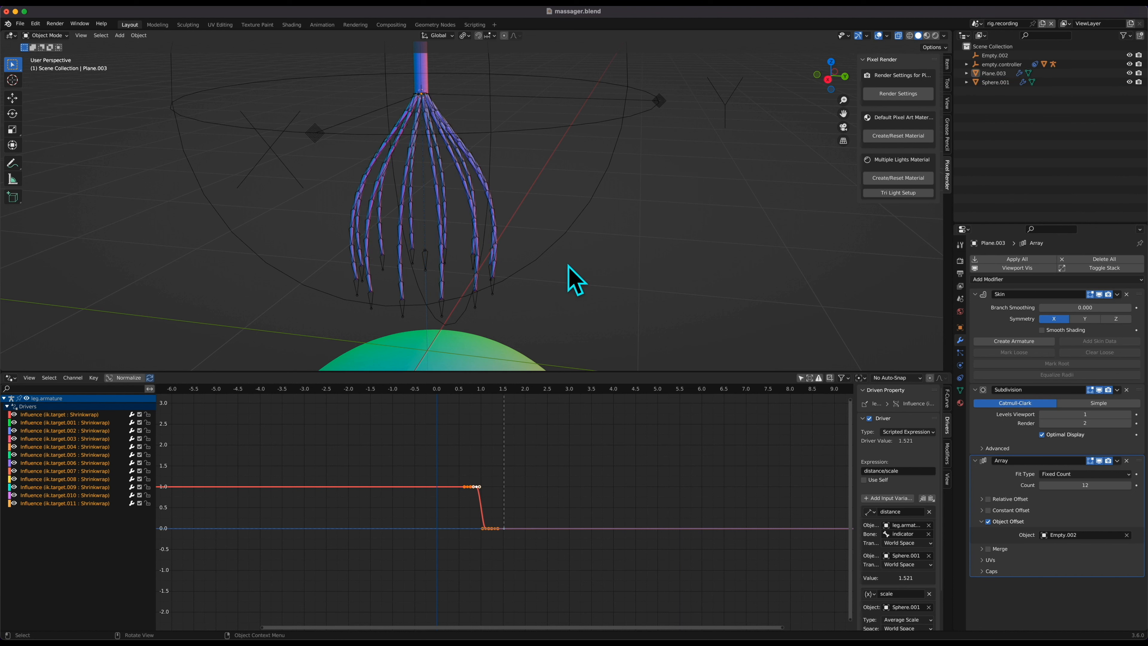
{"action": "left_click", "coordinate": [478, 272]}
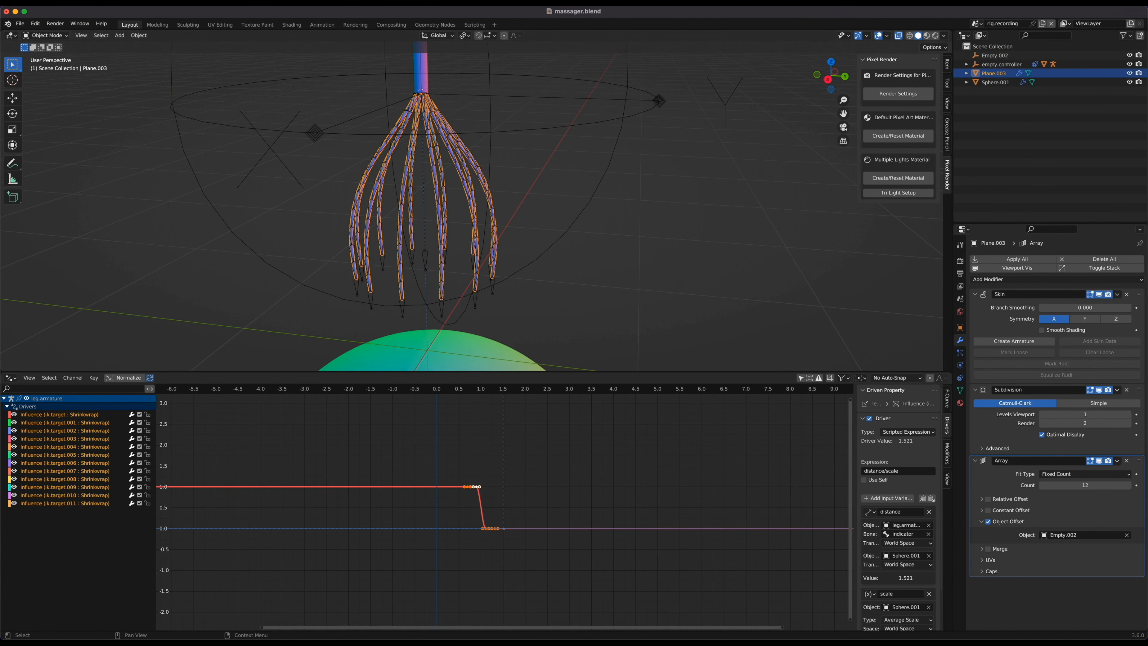
{"action": "left_click", "coordinate": [1017, 259]}
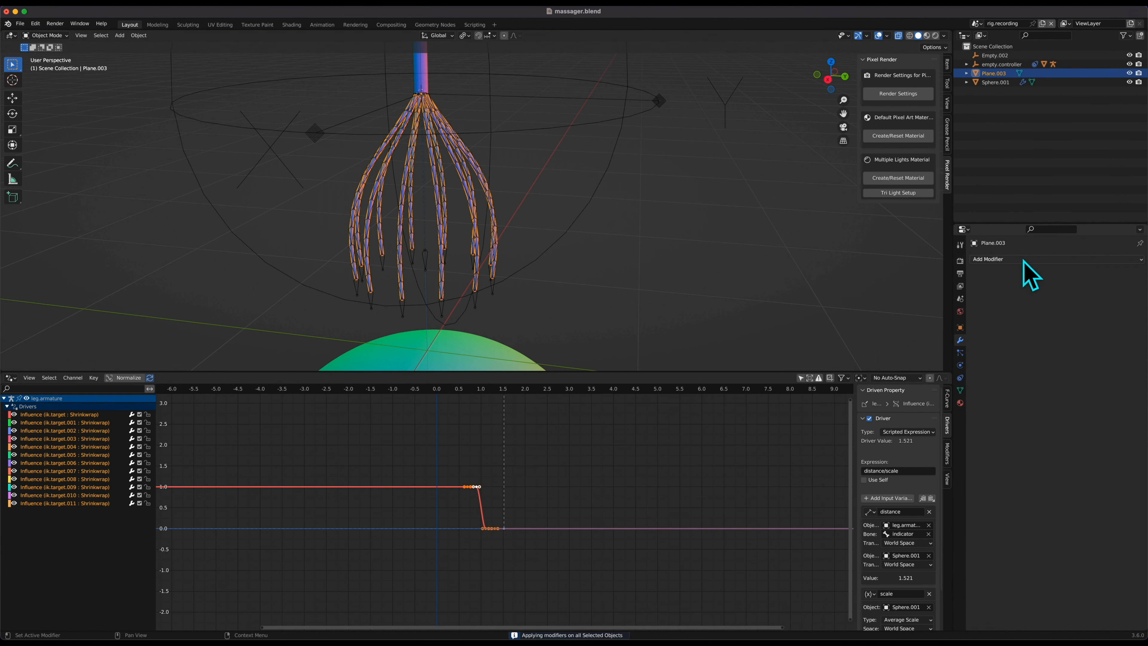
{"action": "left_click", "coordinate": [568, 215]}
{"action": "left_click", "coordinate": [575, 219]}
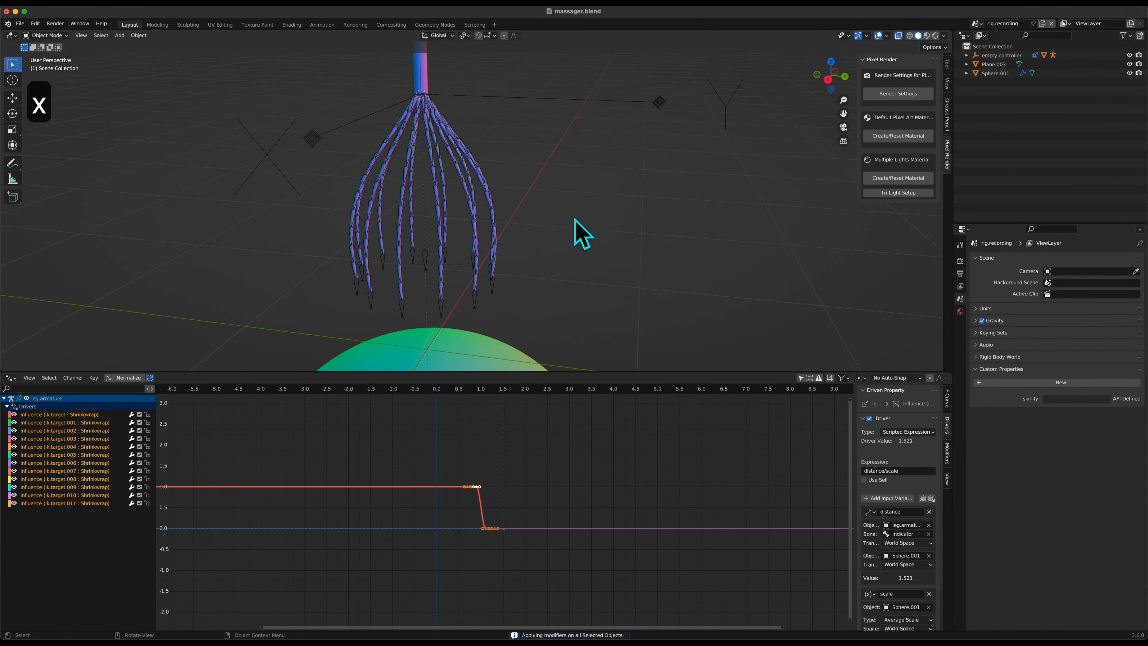
Parent the Plane.003 leg mesh to leg.armature with automatic weights.
{"action": "left_click", "coordinate": [491, 274]}
{"action": "scroll", "coordinate": [491, 274], "scroll_direction": "up", "scroll_amount": 5}
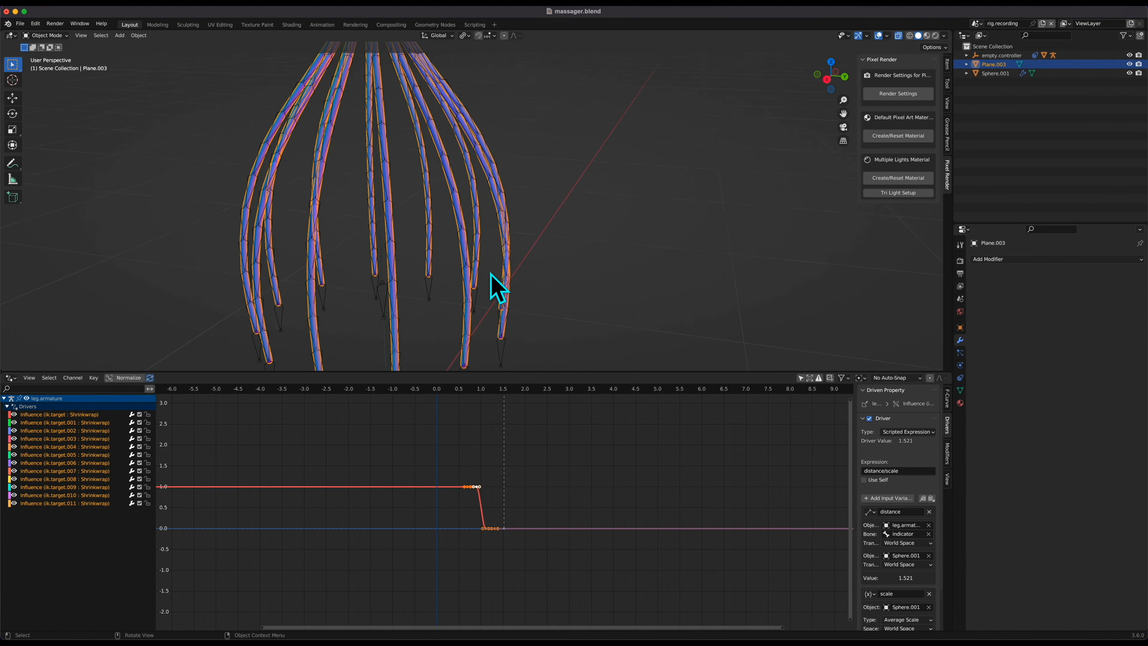
{"action": "left_click", "coordinate": [495, 292], "text": "shift"}
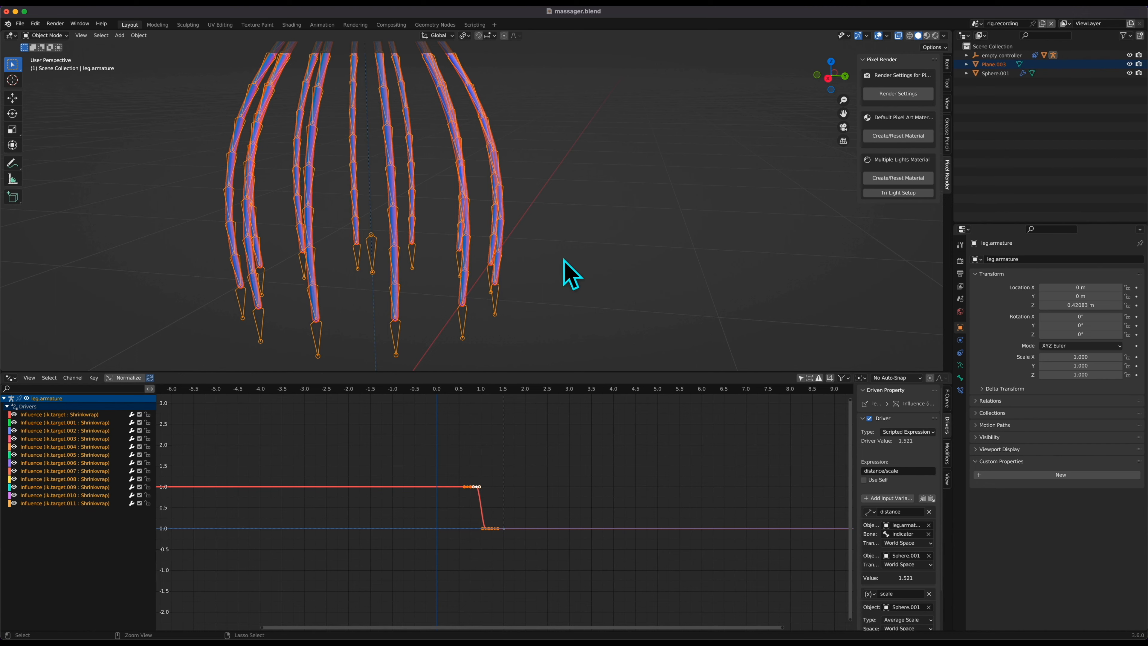
{"action": "scroll", "coordinate": [565, 261], "scroll_direction": "down", "scroll_amount": 2}
{"action": "key", "text": "super+p"}
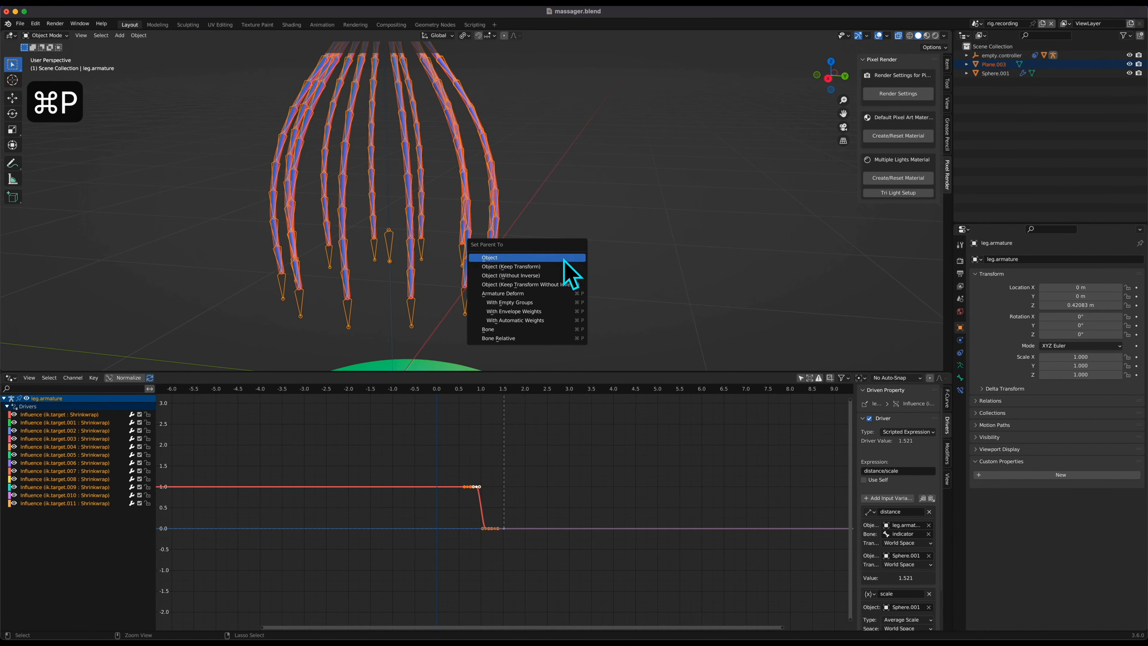
{"action": "left_click", "coordinate": [511, 322]}
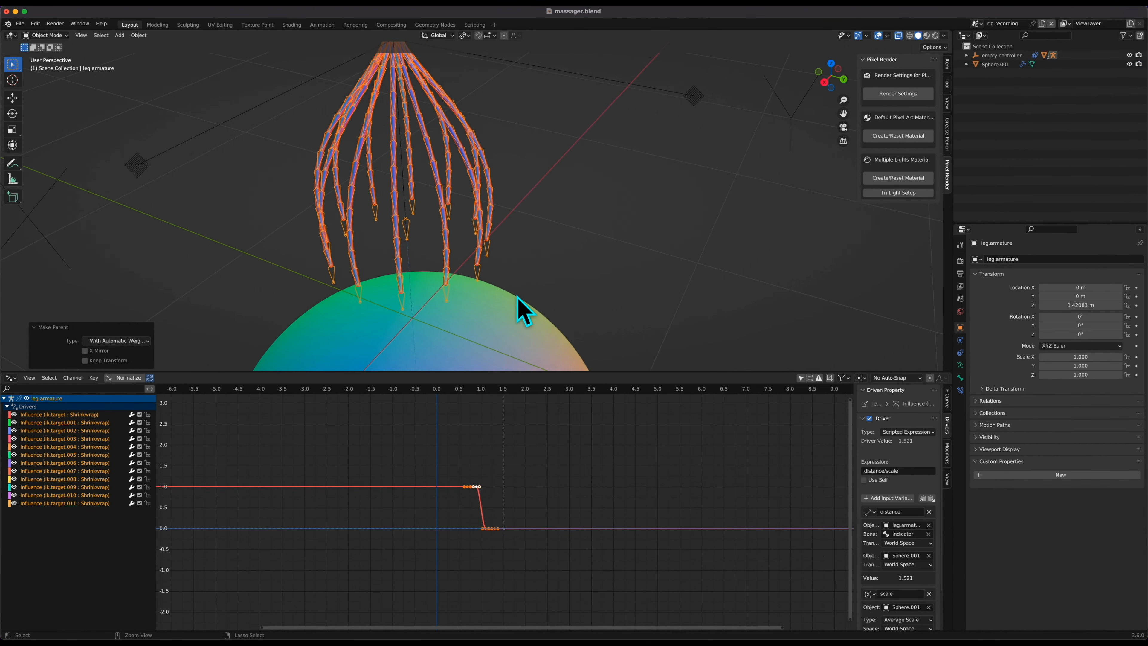
Turn off X-ray display and hide the bones in the viewport overlays so only the leg mesh shows.
{"action": "key", "text": "alt+z"}
{"action": "left_click", "coordinate": [471, 277]}
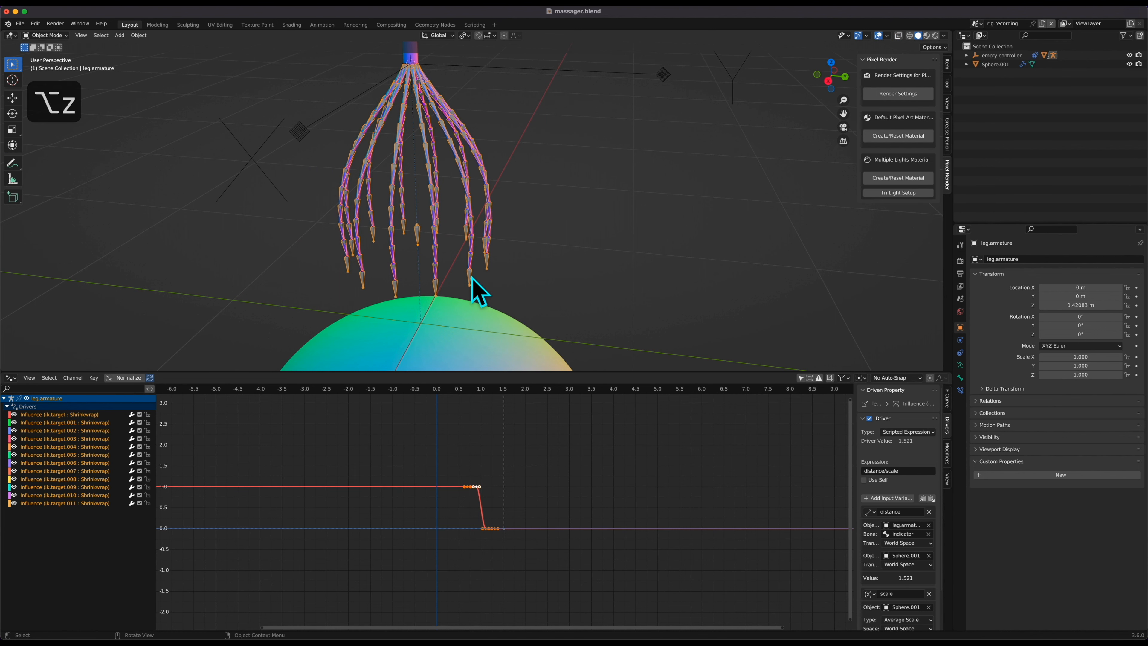
{"action": "scroll", "coordinate": [471, 277], "scroll_direction": "down", "scroll_amount": 1, "text": "ctrl"}
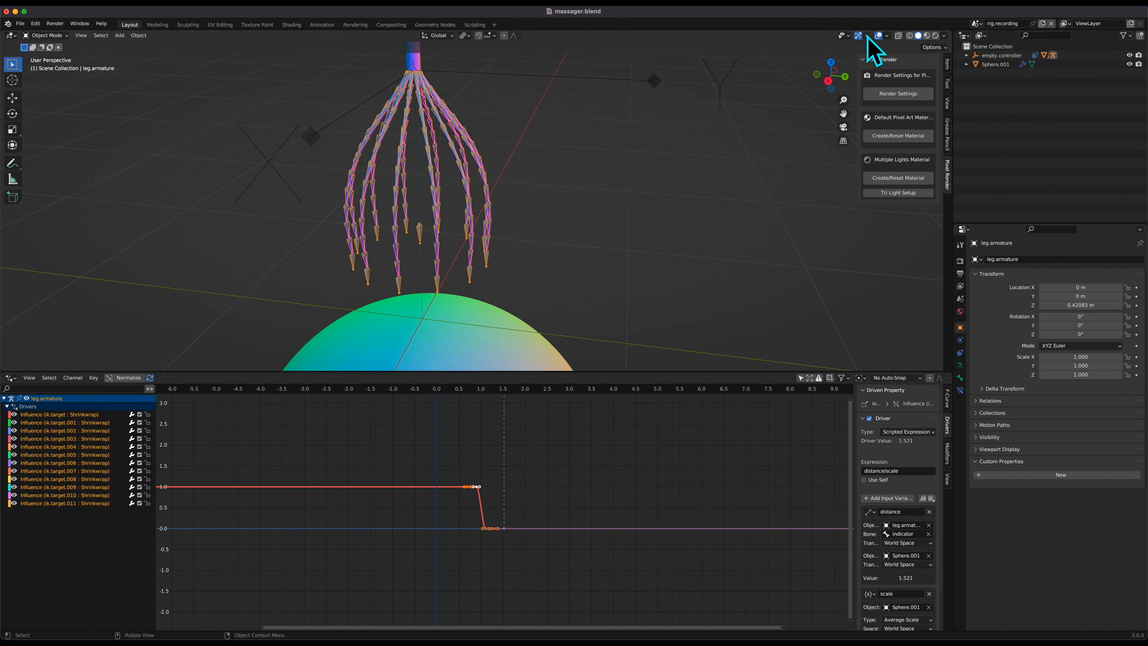
{"action": "left_click", "coordinate": [887, 37]}
{"action": "left_click", "coordinate": [910, 146]}
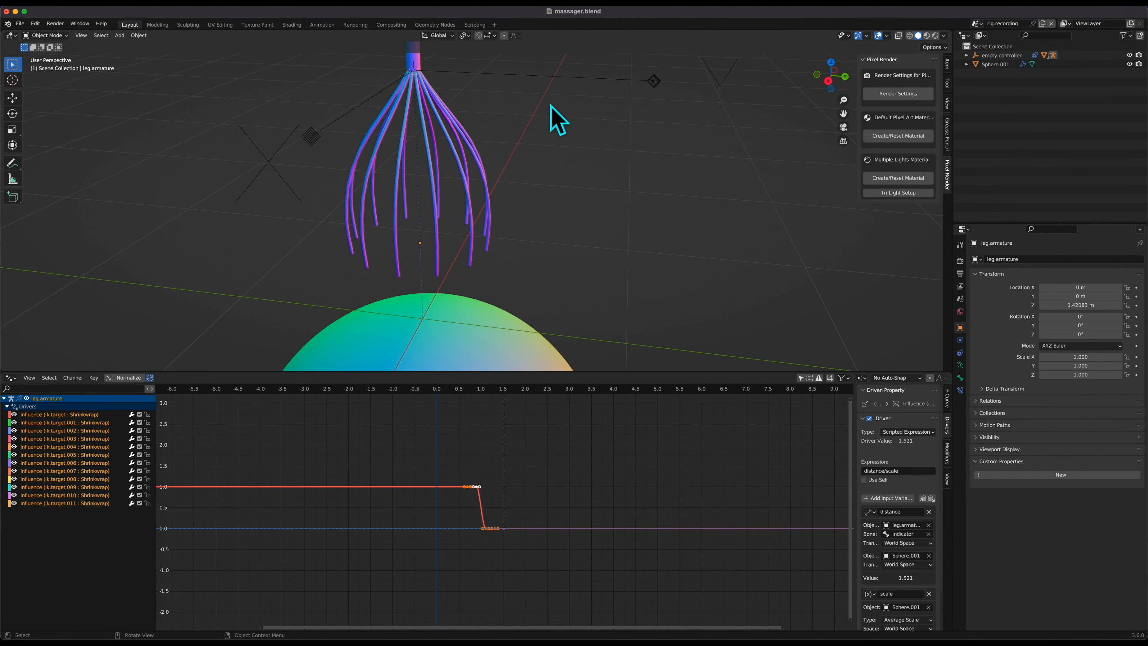
Move empty.controller down toward the sphere and around it to test how the skinned legs respond.
{"action": "scroll", "coordinate": [612, 92], "scroll_direction": "down", "scroll_amount": 10, "text": "ctrl"}
{"action": "scroll", "coordinate": [546, 185], "scroll_direction": "up", "scroll_amount": 3, "text": "ctrl"}
{"action": "left_click", "coordinate": [509, 182]}
{"action": "scroll", "coordinate": [523, 215], "scroll_direction": "up", "scroll_amount": 3, "text": "ctrl"}
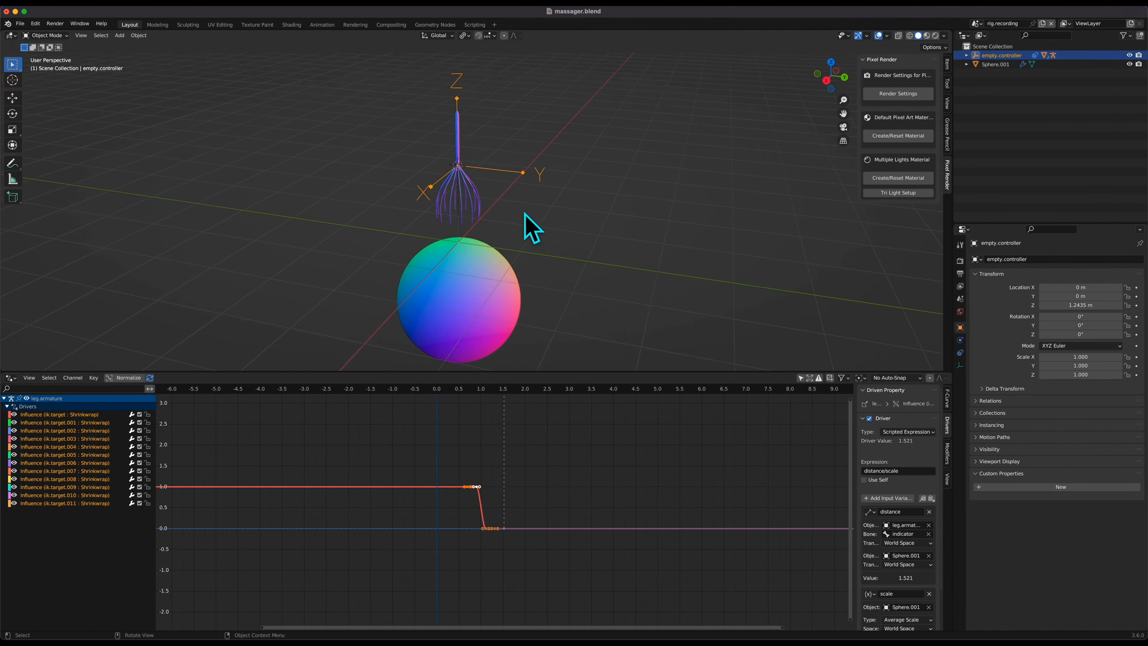
{"action": "key", "text": "g"}
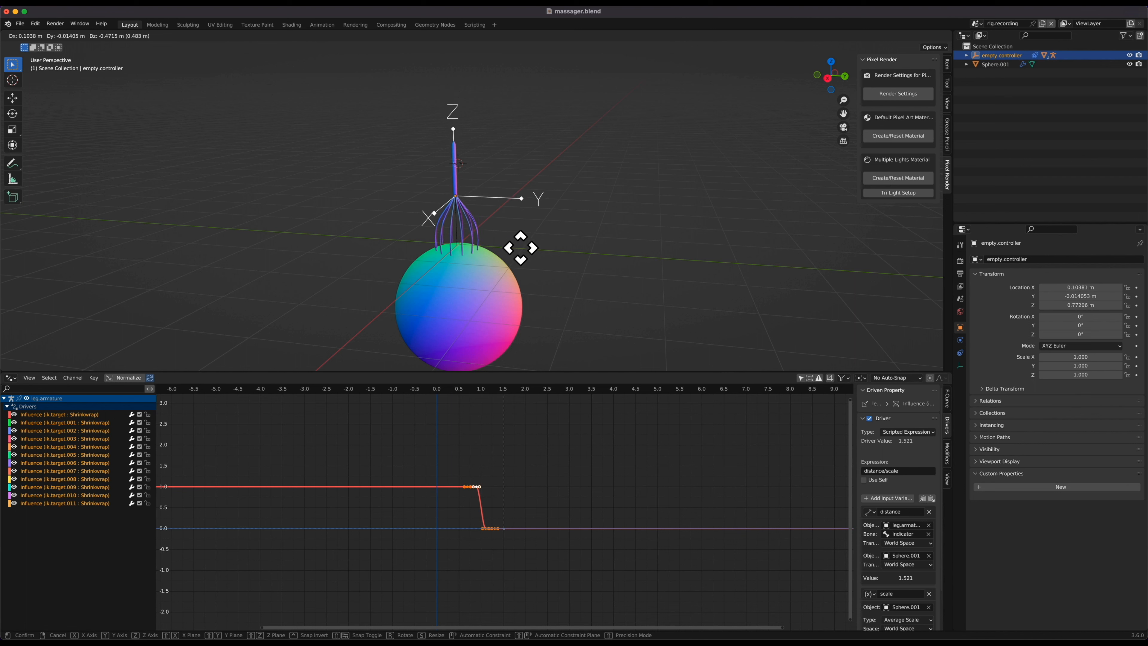
{"action": "left_click", "coordinate": [519, 255]}
{"action": "scroll", "coordinate": [523, 249], "scroll_direction": "up", "scroll_amount": 4}
{"action": "key", "text": "g"}
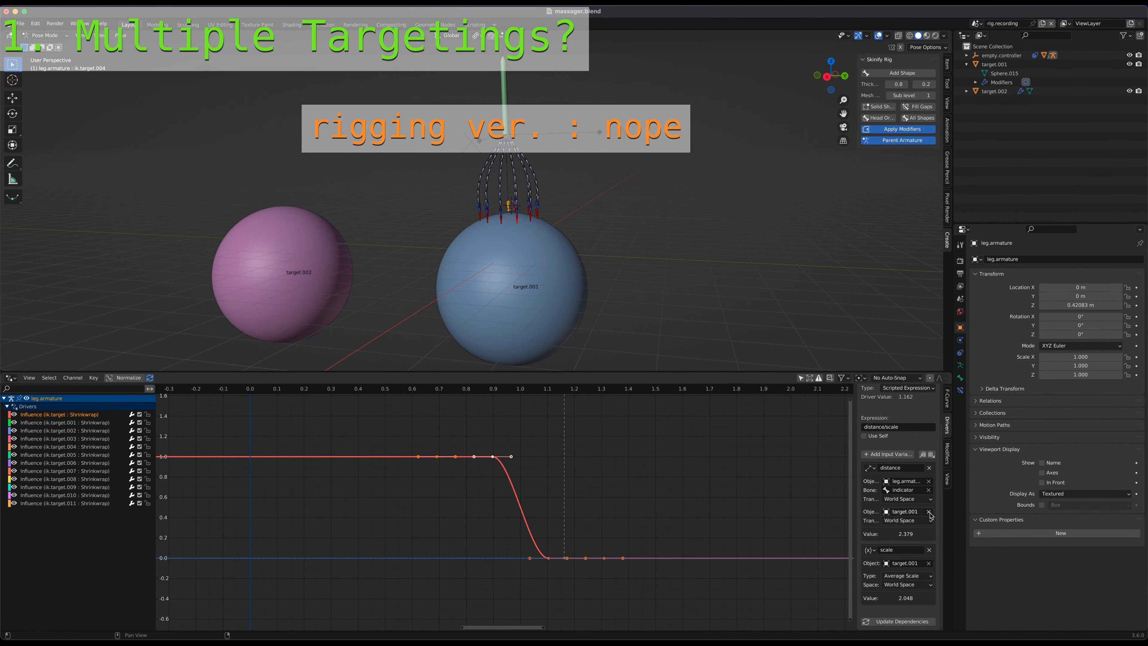
In the first ik.target Shrinkwrap influence driver, set the distance variable's second object and the scale variable's object to target.002.
{"action": "left_click", "coordinate": [921, 513]}
{"action": "type", "text": "002"}
{"action": "left_click", "coordinate": [916, 542]}
{"action": "left_click", "coordinate": [920, 564]}
{"action": "type", "text": "002"}
{"action": "left_click", "coordinate": [915, 489]}
Retarget the ik.target.001 Shrinkwrap driver, setting its distance variable's second object and its scale object to target.002.
{"action": "left_click", "coordinate": [56, 424]}
{"action": "left_click", "coordinate": [915, 512]}
{"action": "type", "text": "tae"}
{"action": "left_click", "coordinate": [915, 543]}
{"action": "left_click", "coordinate": [919, 565]}
{"action": "type", "text": "target"}
{"action": "left_click", "coordinate": [915, 489]}
Continue switching the distance and scale objects to target.002 in the ik.target.002 and ik.target.003 Shrinkwrap drivers.
{"action": "left_click", "coordinate": [915, 512]}
{"action": "left_click", "coordinate": [915, 526]}
{"action": "left_click", "coordinate": [920, 564]}
{"action": "left_click", "coordinate": [915, 488]}
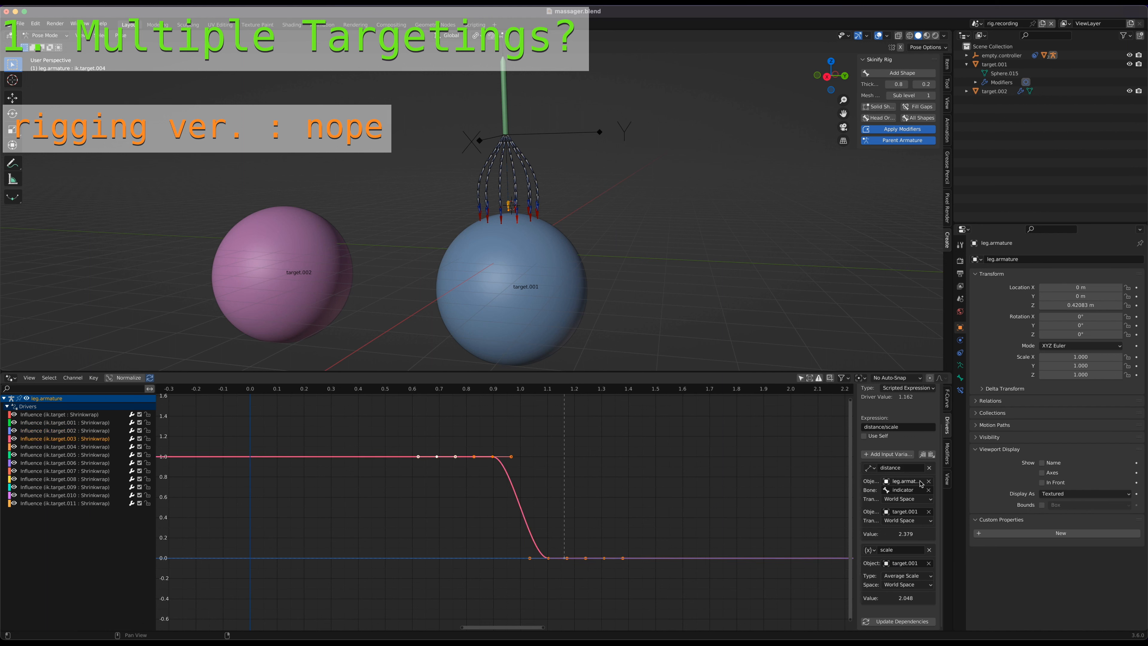
{"action": "left_click", "coordinate": [909, 512]}
{"action": "type", "text": "target"}
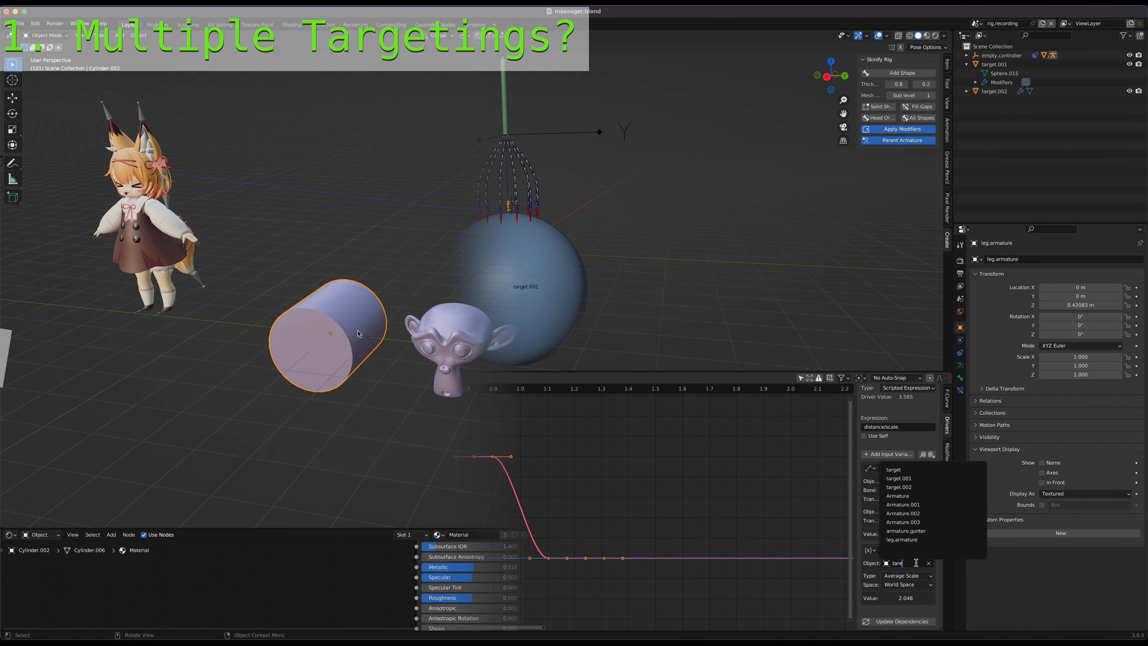
In the Geometry Nodes massager scene, move the cylinder into the targets collection.
{"action": "left_click_drag", "start_coordinate": [1023, 136], "coordinate": [1006, 57]}
{"action": "left_click", "coordinate": [599, 212]}
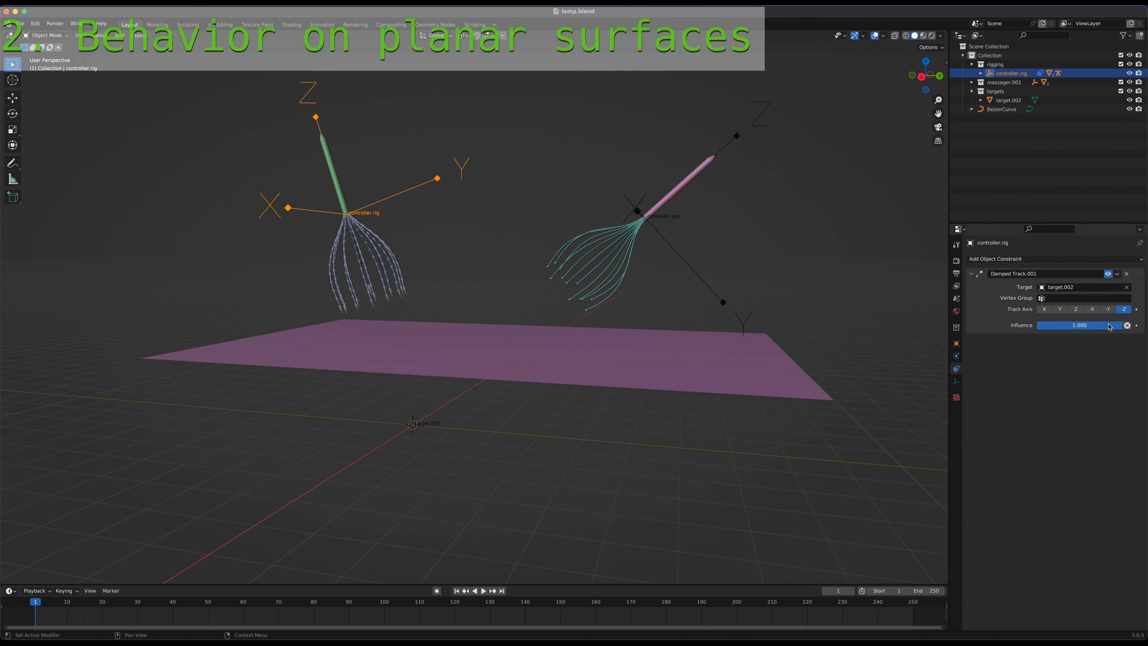
Set the Damped Track influence to 0 on controller.rig and controller.geo, and move controller.rig along the Z axis.
{"action": "left_click_drag", "start_coordinate": [1094, 325], "coordinate": [1039, 329]}
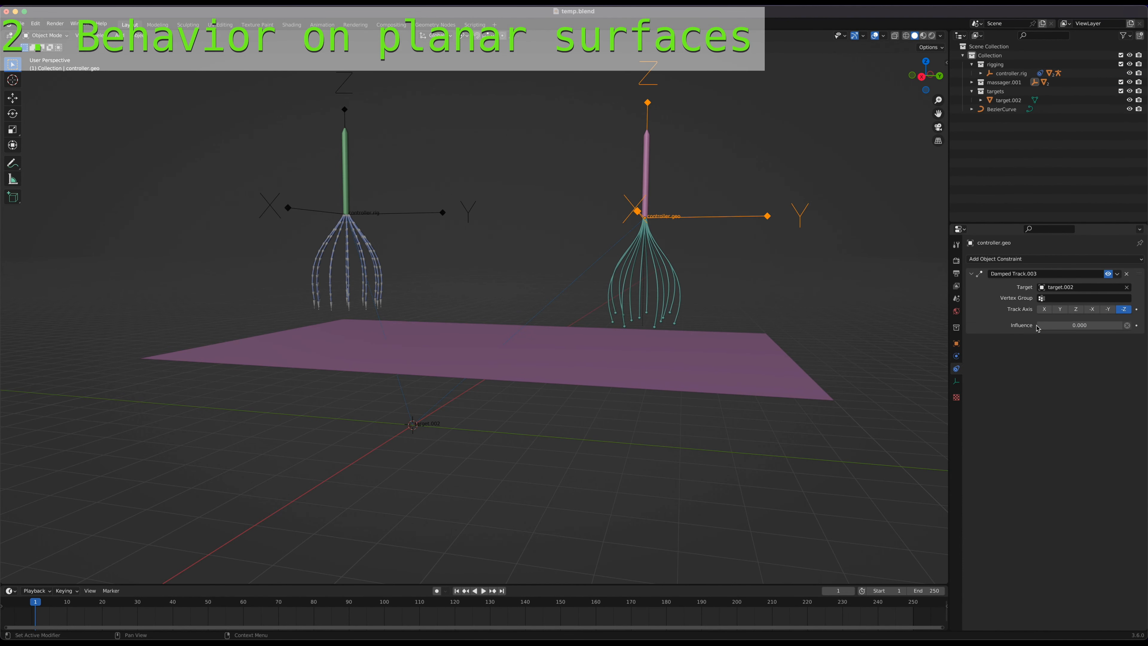
{"action": "key", "text": "shift+s"}
{"action": "left_click", "coordinate": [515, 218]}
{"action": "key", "text": "g"}
{"action": "key", "text": "z"}
{"action": "left_click", "coordinate": [541, 166]}
Lower controller.rig along Z onto the flat plane, try sliding it across the surface, and select controller.geo.
{"action": "key", "text": "g"}
{"action": "key", "text": "z"}
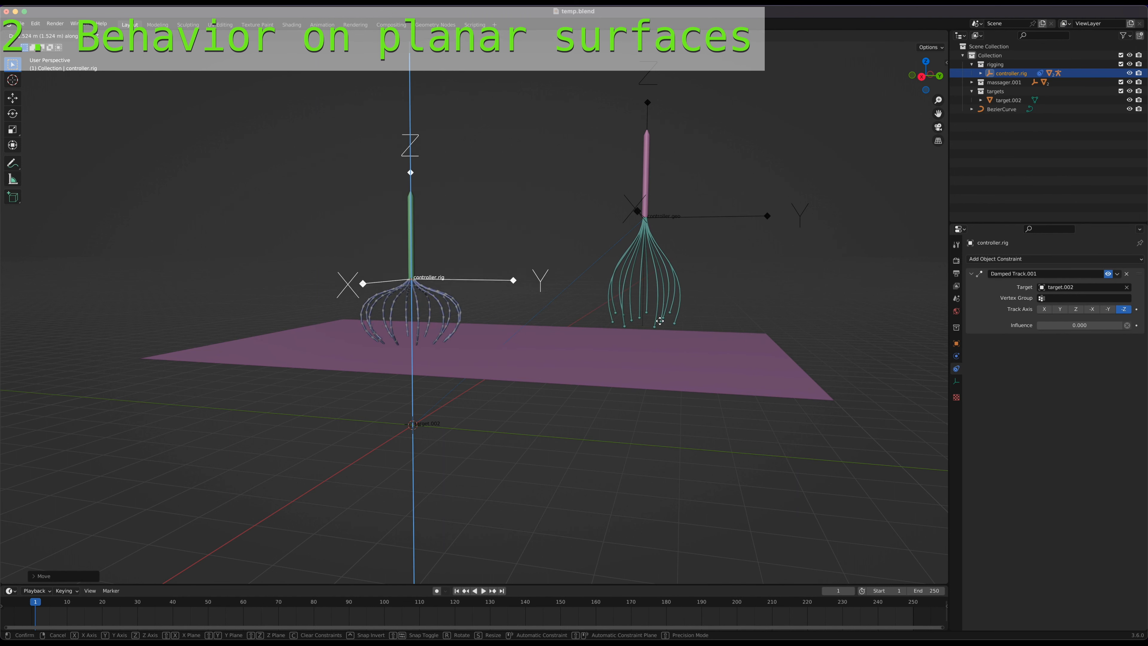
{"action": "key", "text": "z"}
{"action": "key", "text": "z"}
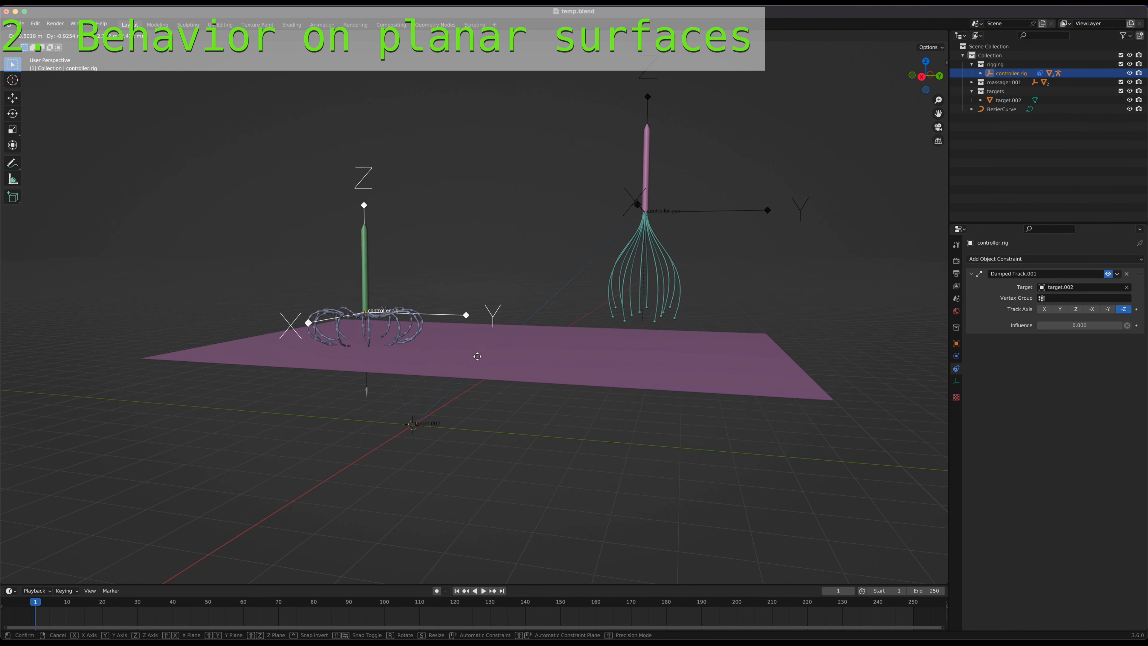
{"action": "right_click", "coordinate": [516, 307]}
{"action": "left_click", "coordinate": [739, 217]}
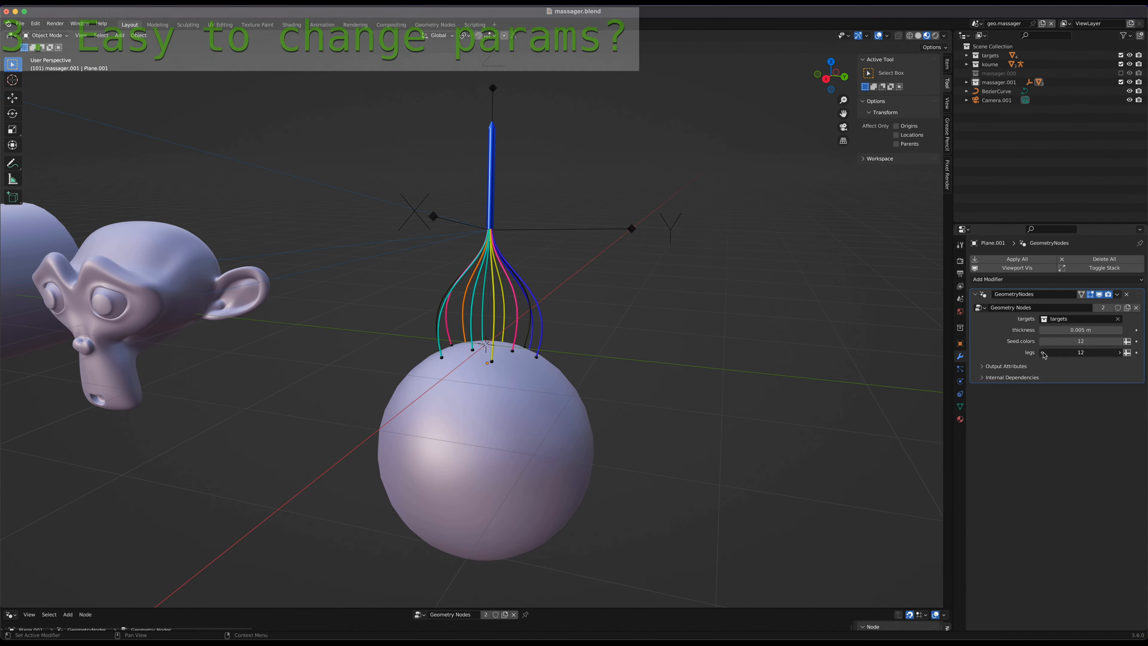
Raise the legs count in Plane.001's Geometry Nodes modifier far above 12.
{"action": "left_click_drag", "start_coordinate": [1081, 352], "coordinate": [1146, 355]}
{"action": "left_click", "coordinate": [1121, 353]}
{"action": "left_click", "coordinate": [1121, 353]}
{"action": "left_click", "coordinate": [1121, 352]}
Move Controller.001 around above the sphere to test the many-legged massager.
{"action": "left_click", "coordinate": [622, 236]}
{"action": "key", "text": "g"}
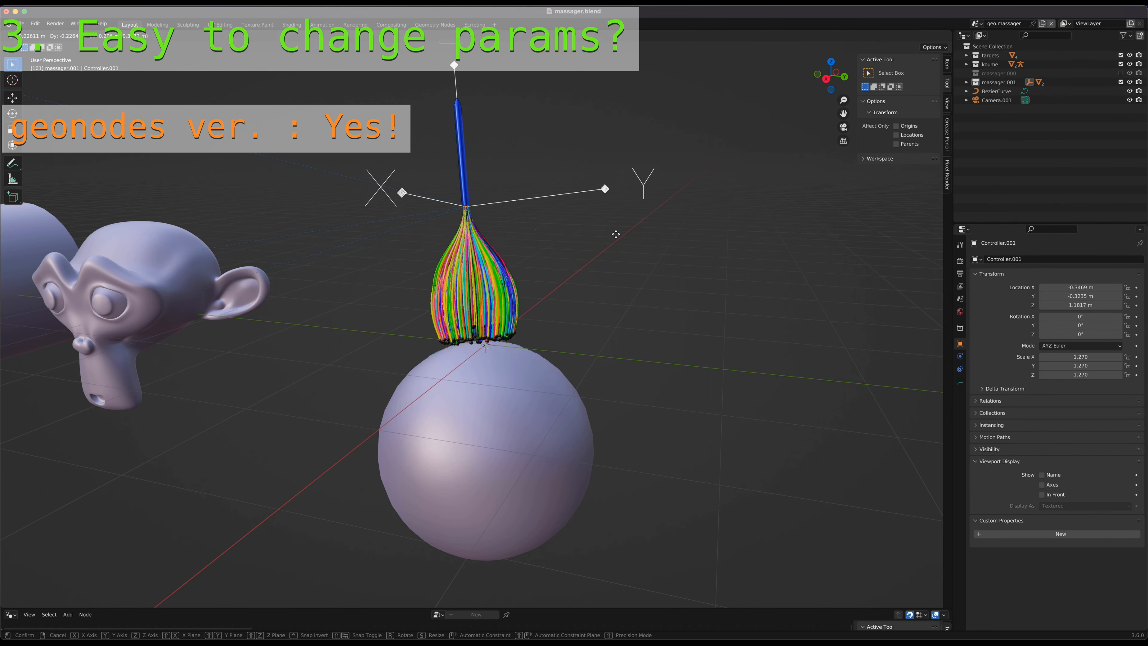
{"action": "left_click", "coordinate": [633, 277]}
{"action": "key", "text": "g"}
{"action": "middle_click_drag", "start_coordinate": [632, 277], "coordinate": [623, 354]}
{"action": "left_click", "coordinate": [619, 255]}
Select the Plane.001 massager mesh and set its Geometry Nodes legs count to 12.
{"action": "left_click", "coordinate": [538, 337]}
{"action": "double_click", "coordinate": [1080, 353]}
{"action": "type", "text": "12"}
{"action": "key", "text": "Return"}
{"action": "left_click", "coordinate": [592, 373]}
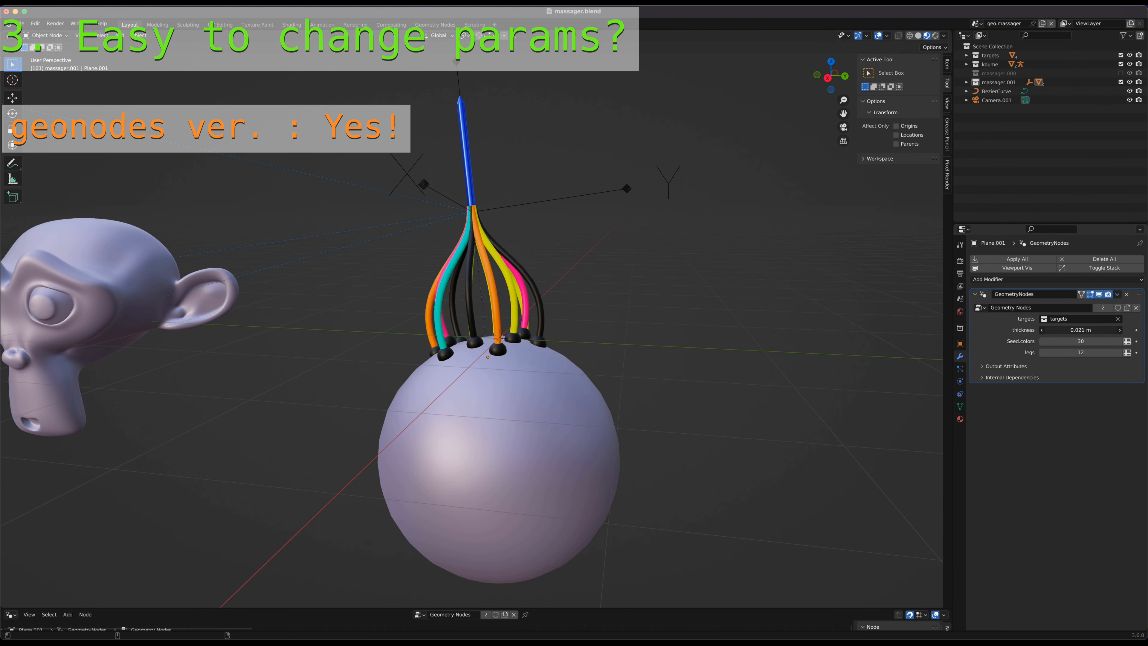
Move Controller.001 down onto the sphere and lift it again to test the thicker legs, and select the massager mesh.
{"action": "left_click", "coordinate": [625, 196]}
{"action": "key", "text": "g"}
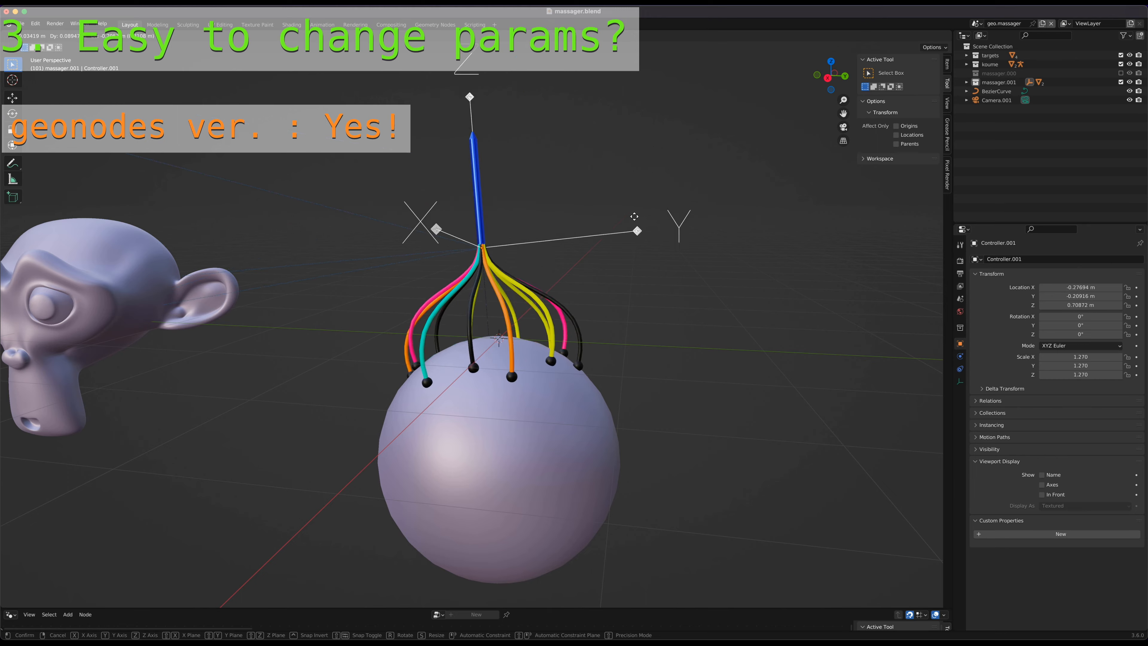
{"action": "left_click", "coordinate": [638, 202]}
{"action": "key", "text": "g"}
{"action": "middle_click_drag", "start_coordinate": [639, 201], "coordinate": [662, 157]}
{"action": "left_click", "coordinate": [638, 193]}
{"action": "left_click", "coordinate": [500, 289]}
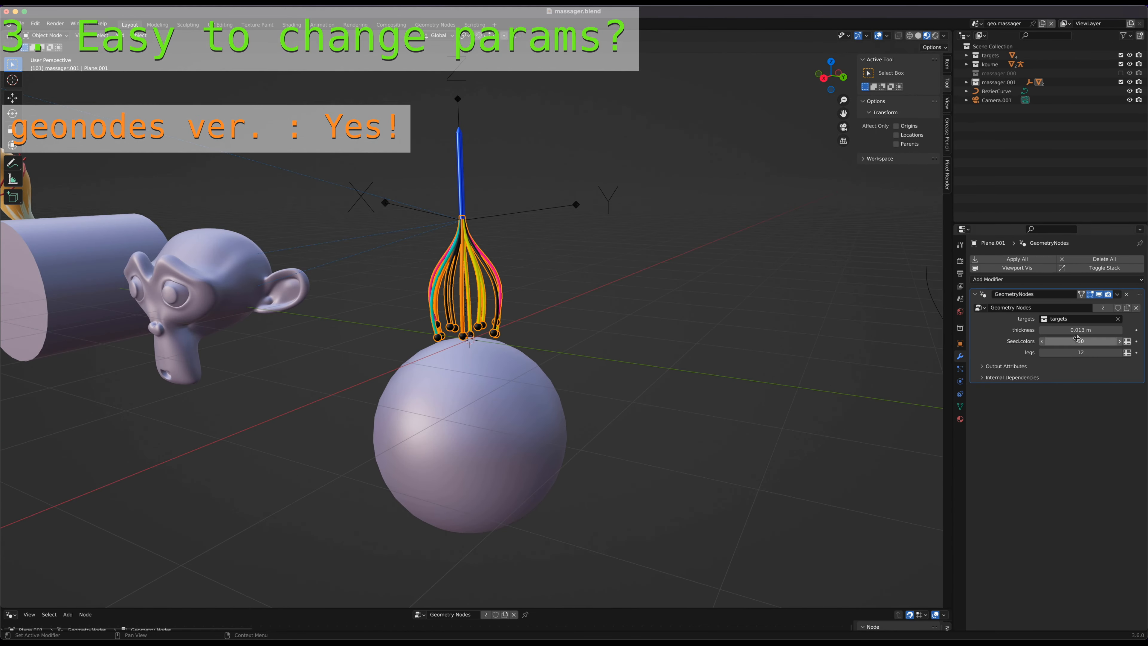